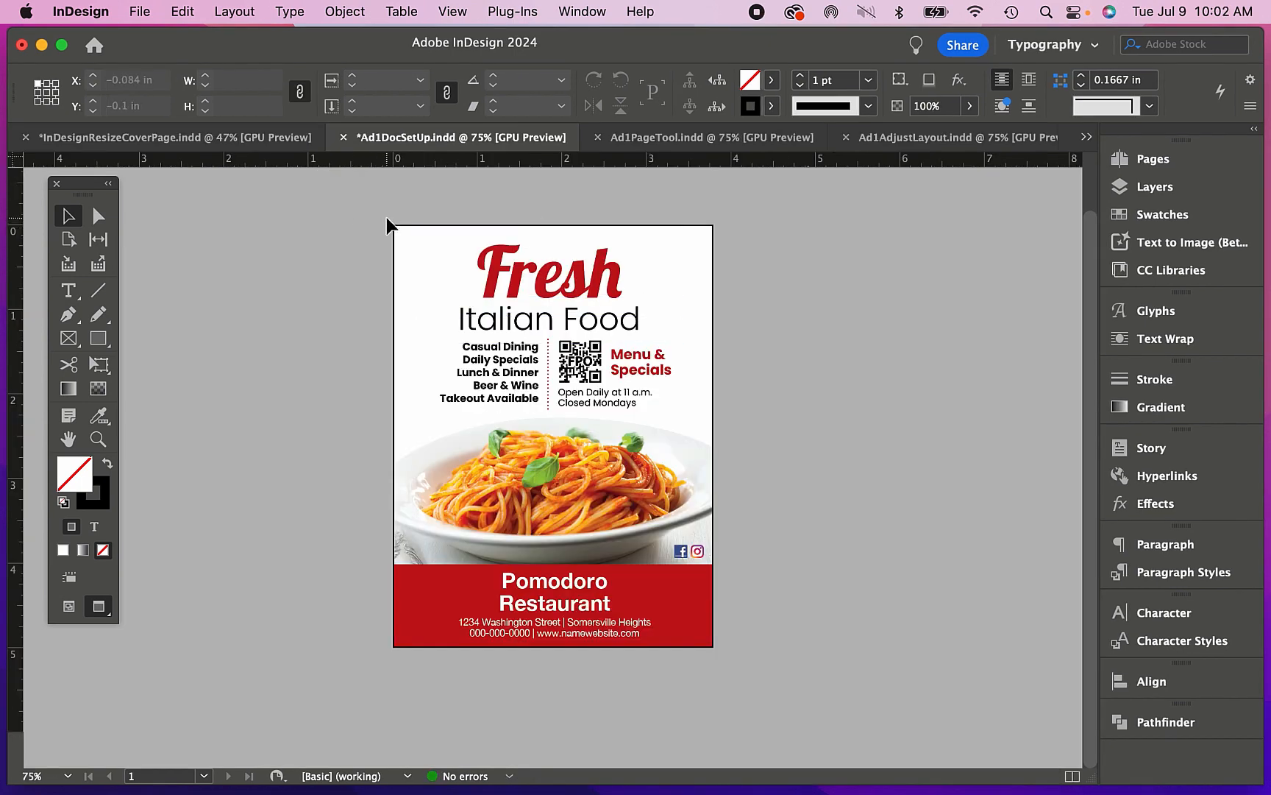
- Delete the ad-size chart from the pasteboard beside the page in Normal view and return to Preview mode
left_click_drag(388, 219, 726, 662)
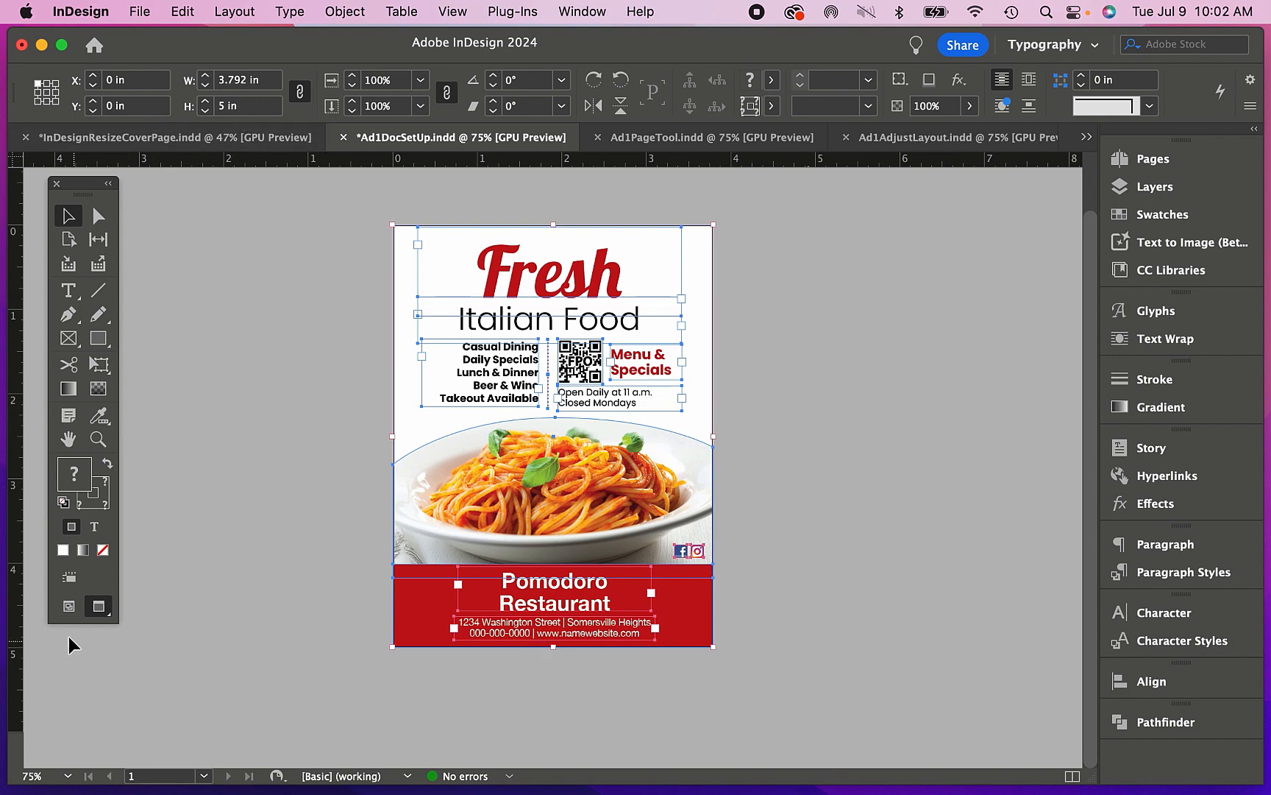
left_click(68, 607)
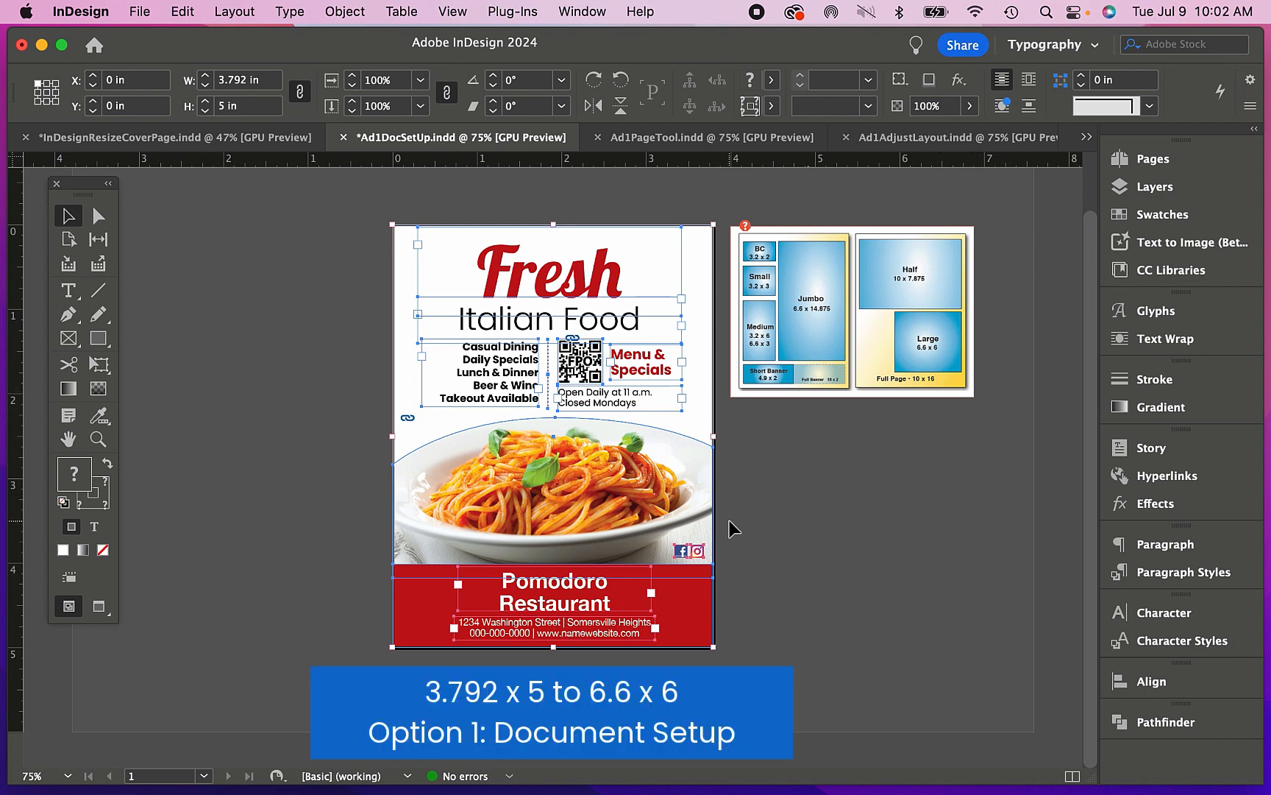
left_click(946, 358)
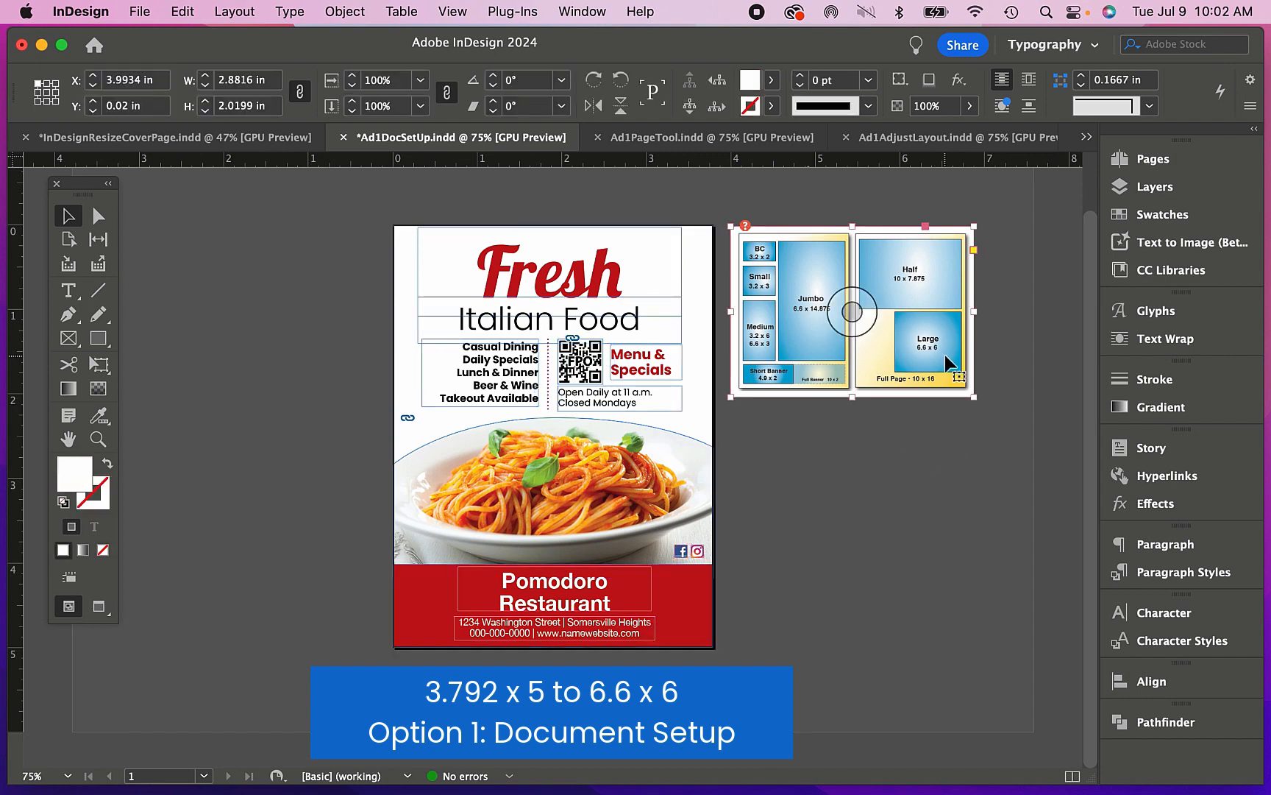
key("Delete")
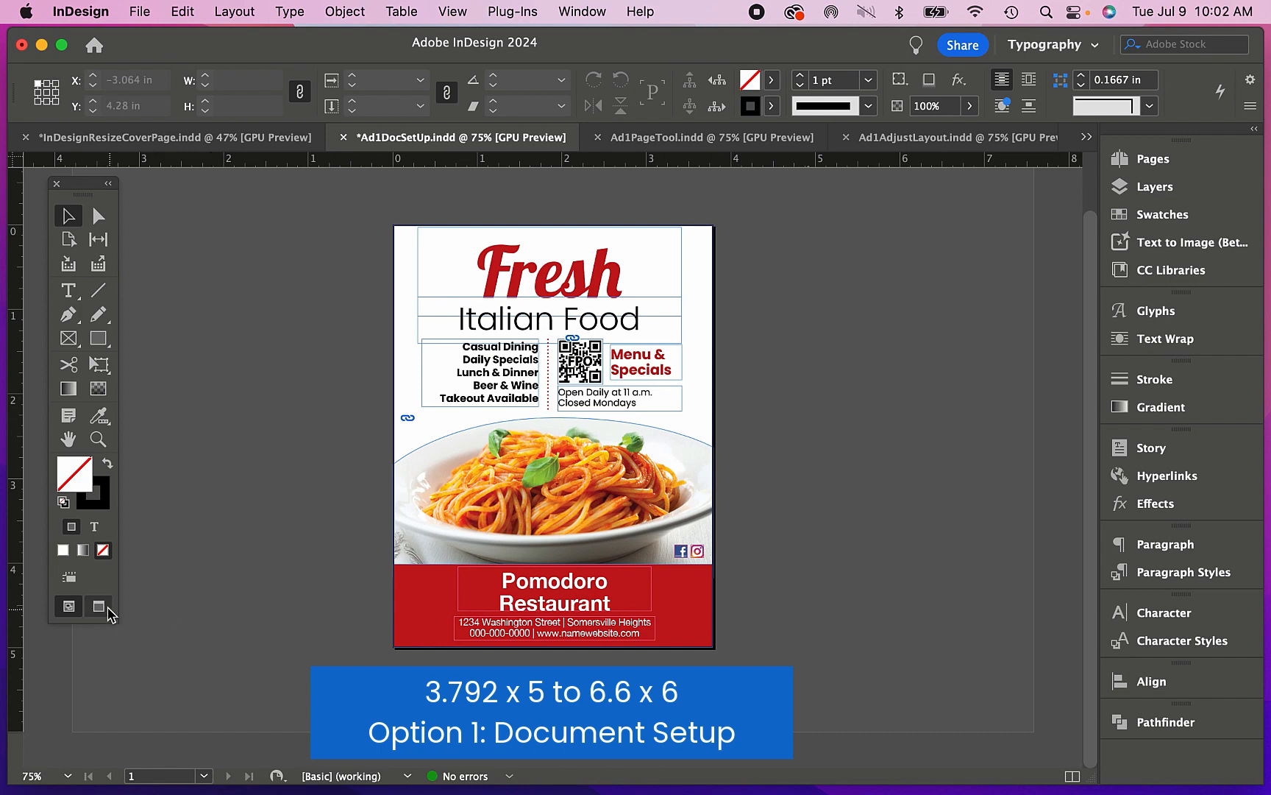
left_click(101, 606)
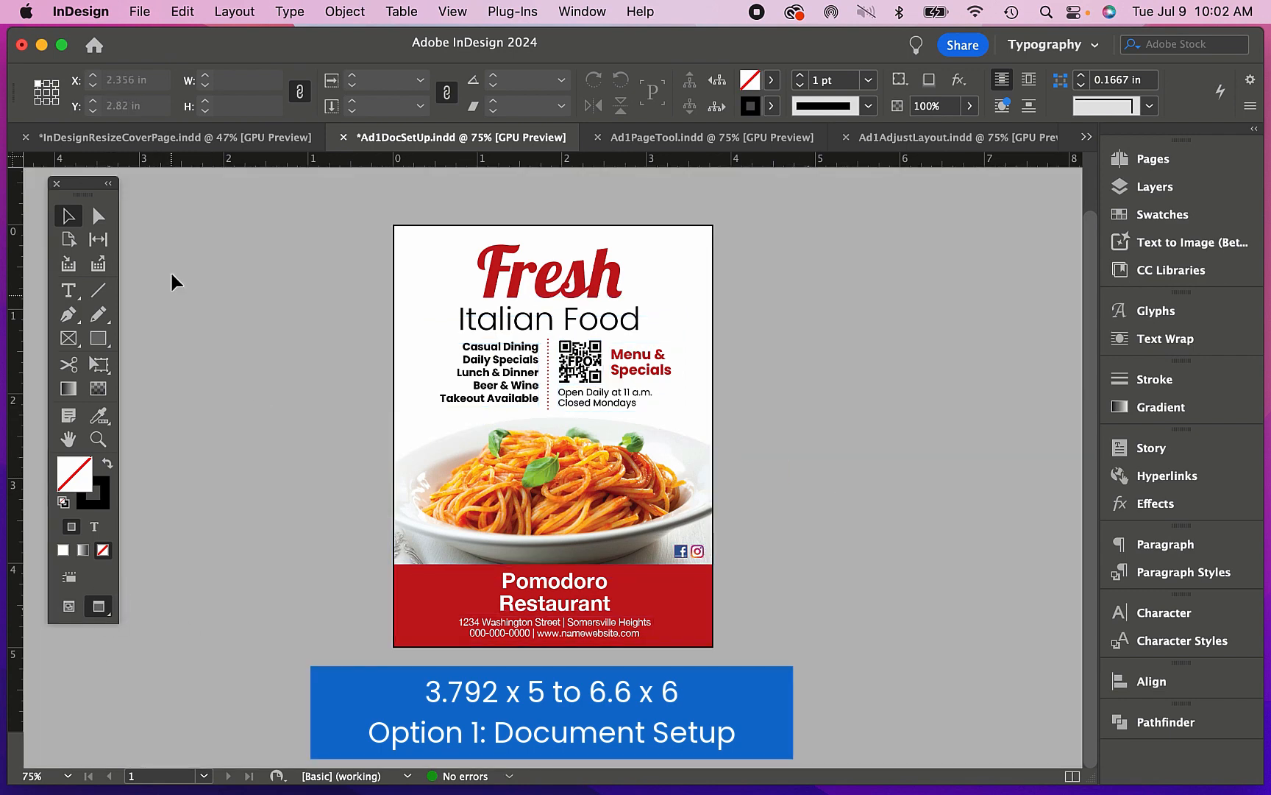
- Set the document's page size to 6.6 in wide by 6 in high in Document Setup
left_click(145, 12)
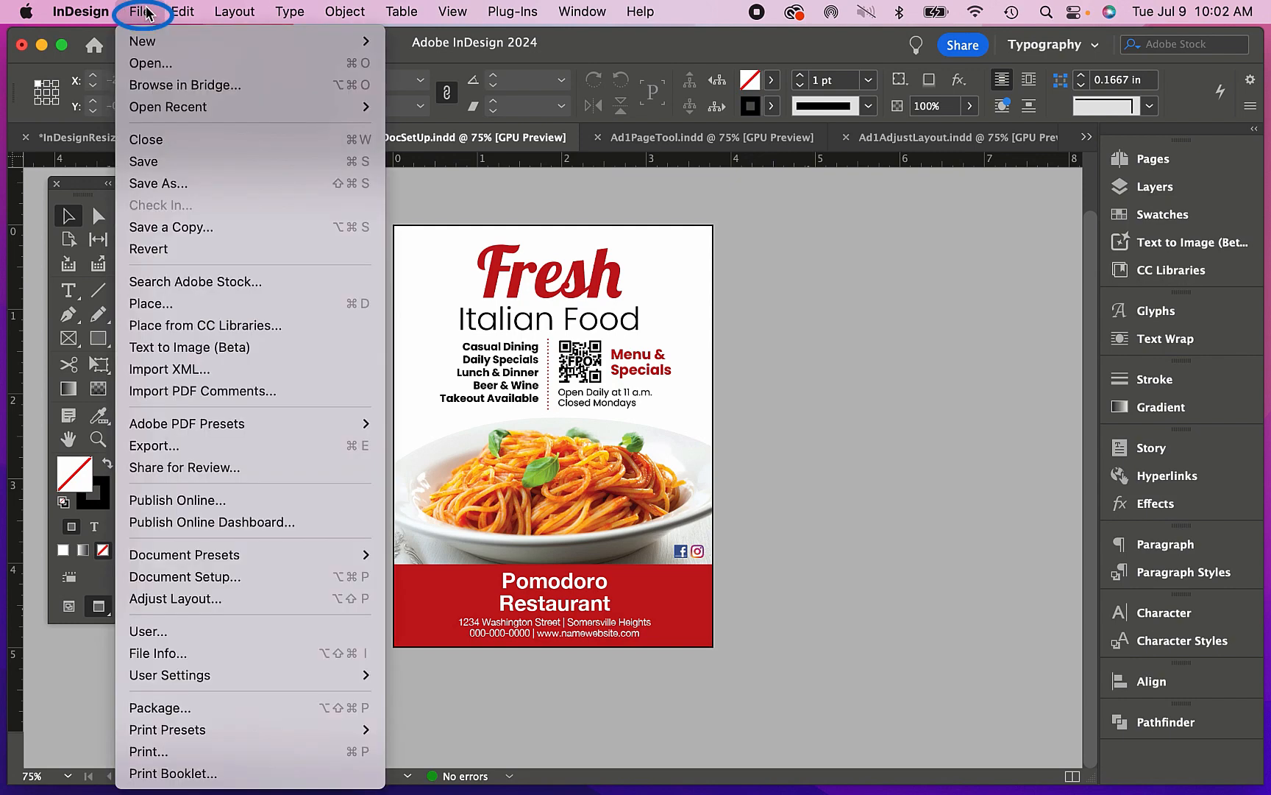
left_click(162, 579)
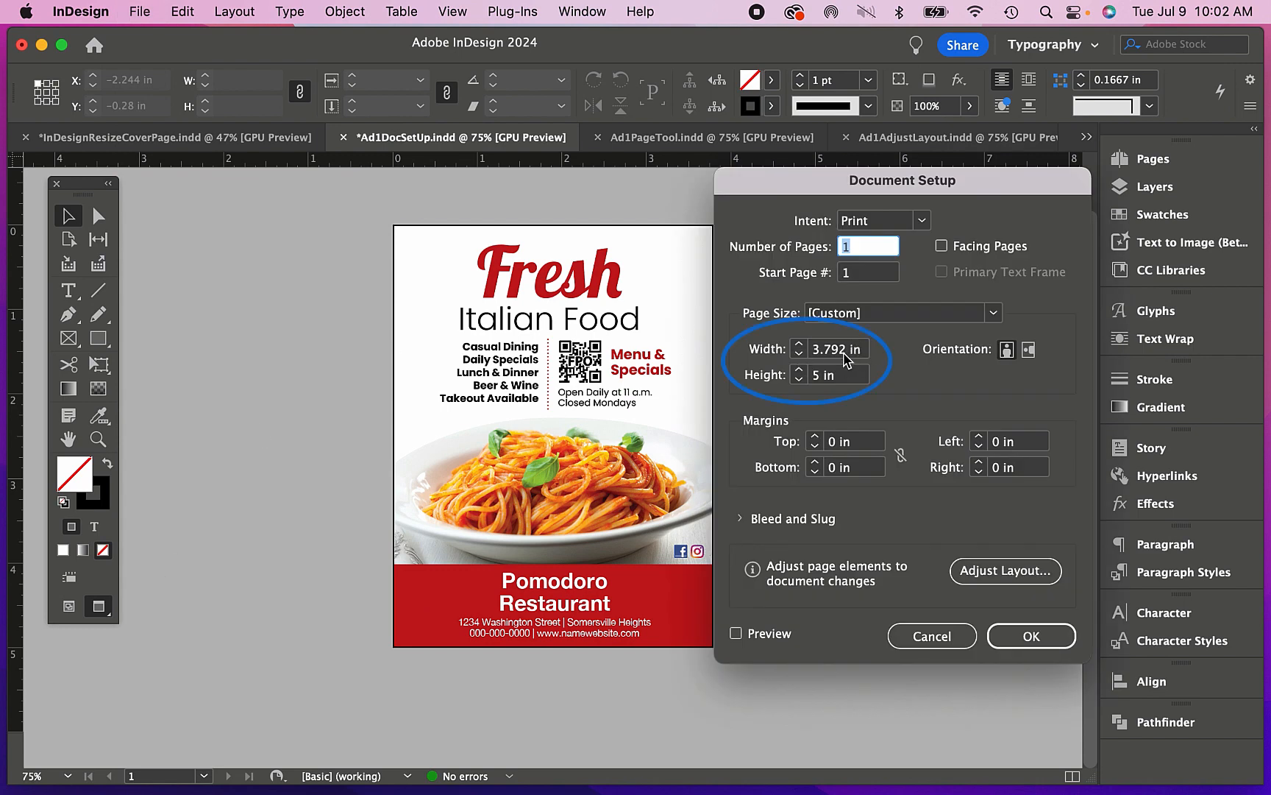
left_click_drag(846, 359, 812, 361)
type("6.6")
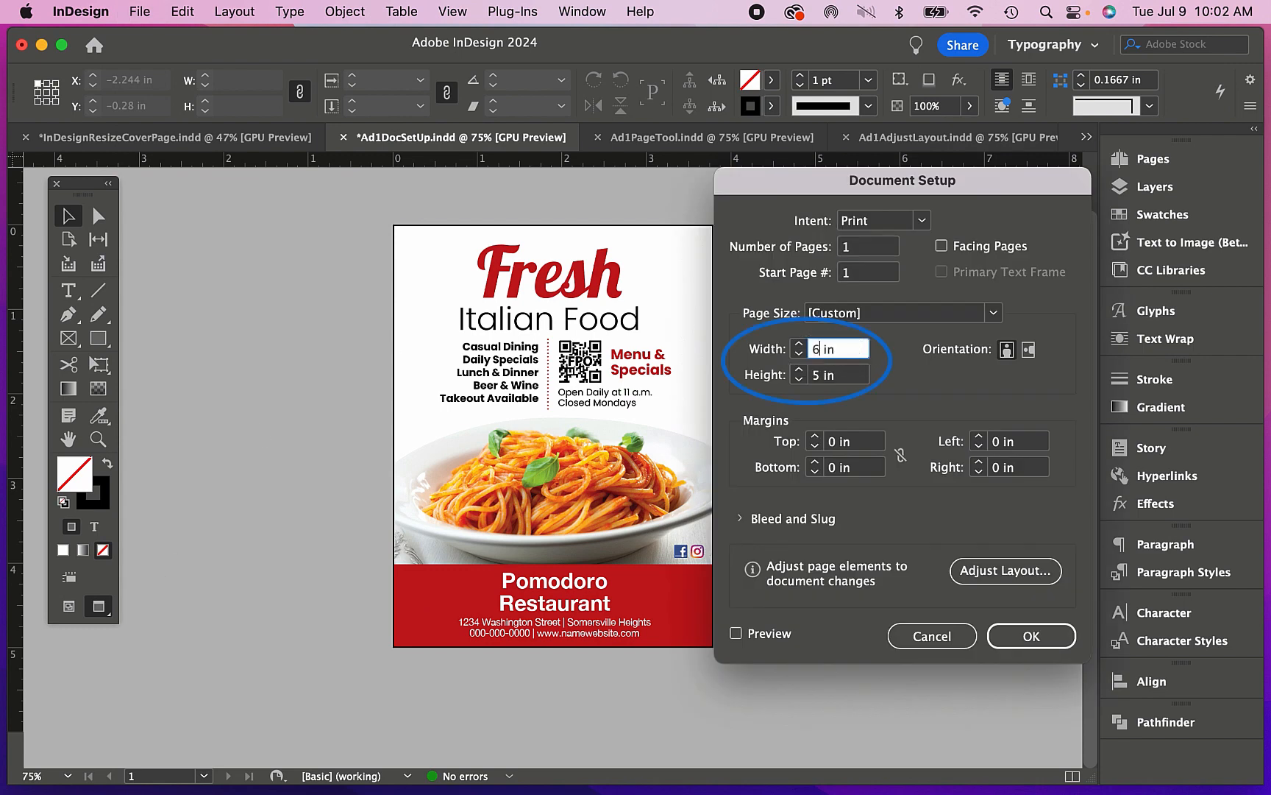
key("Tab")
type("6")
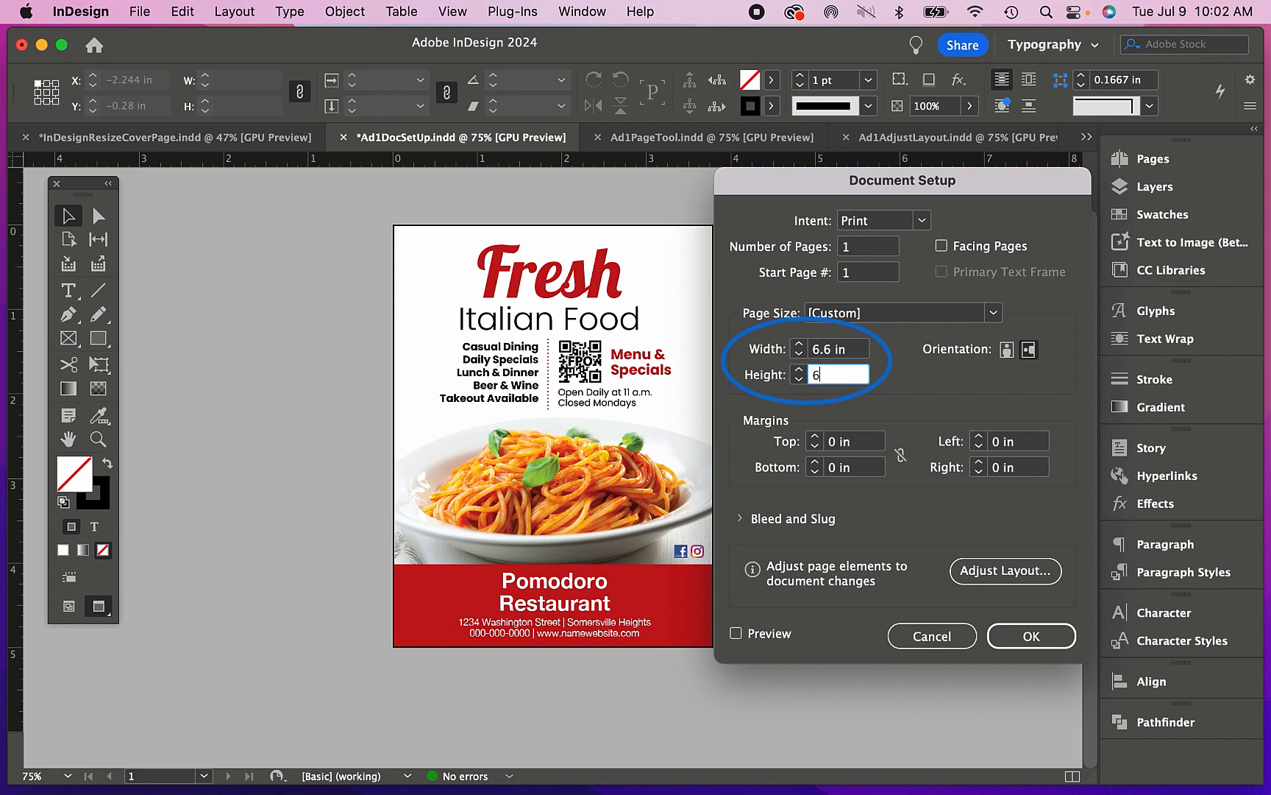
left_click(1034, 637)
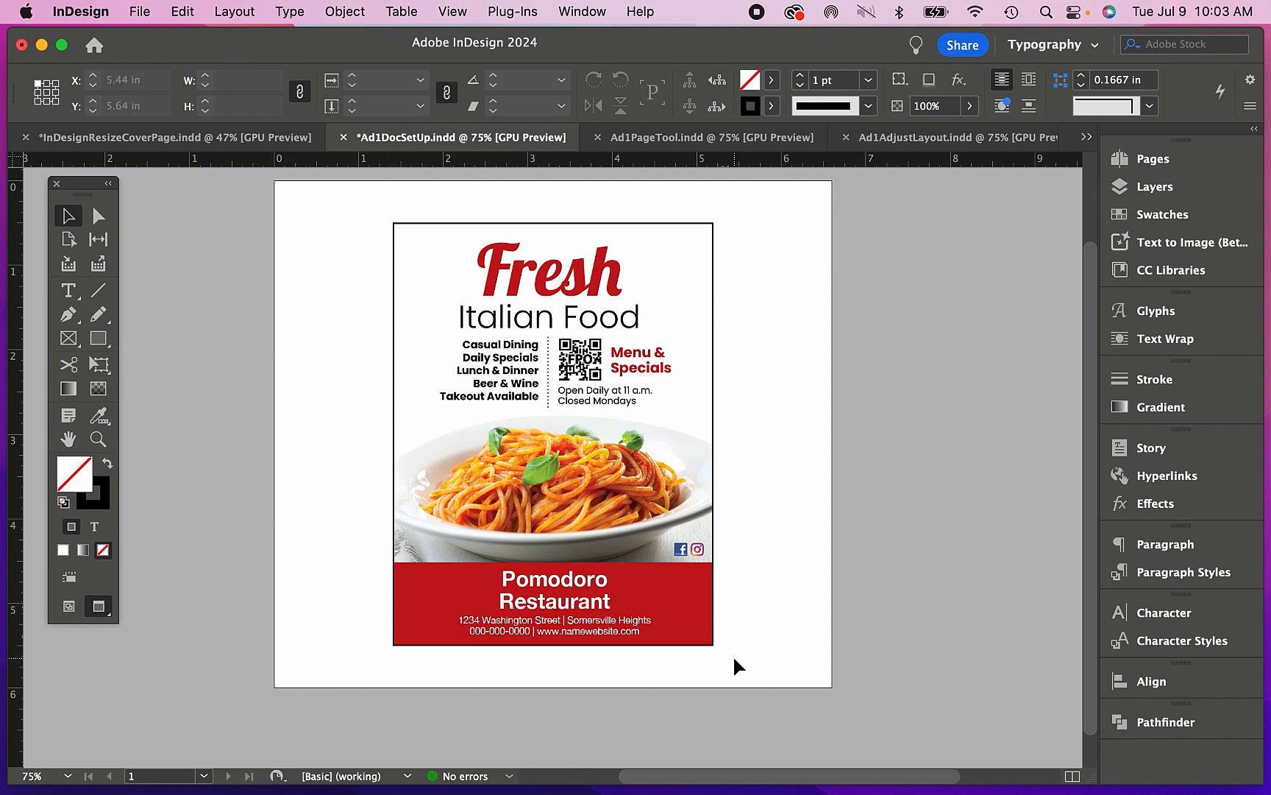
- Move all the ad artwork to the page's upper-left corner and scale it proportionally to the full 6 in page height
left_click_drag(735, 657, 371, 212)
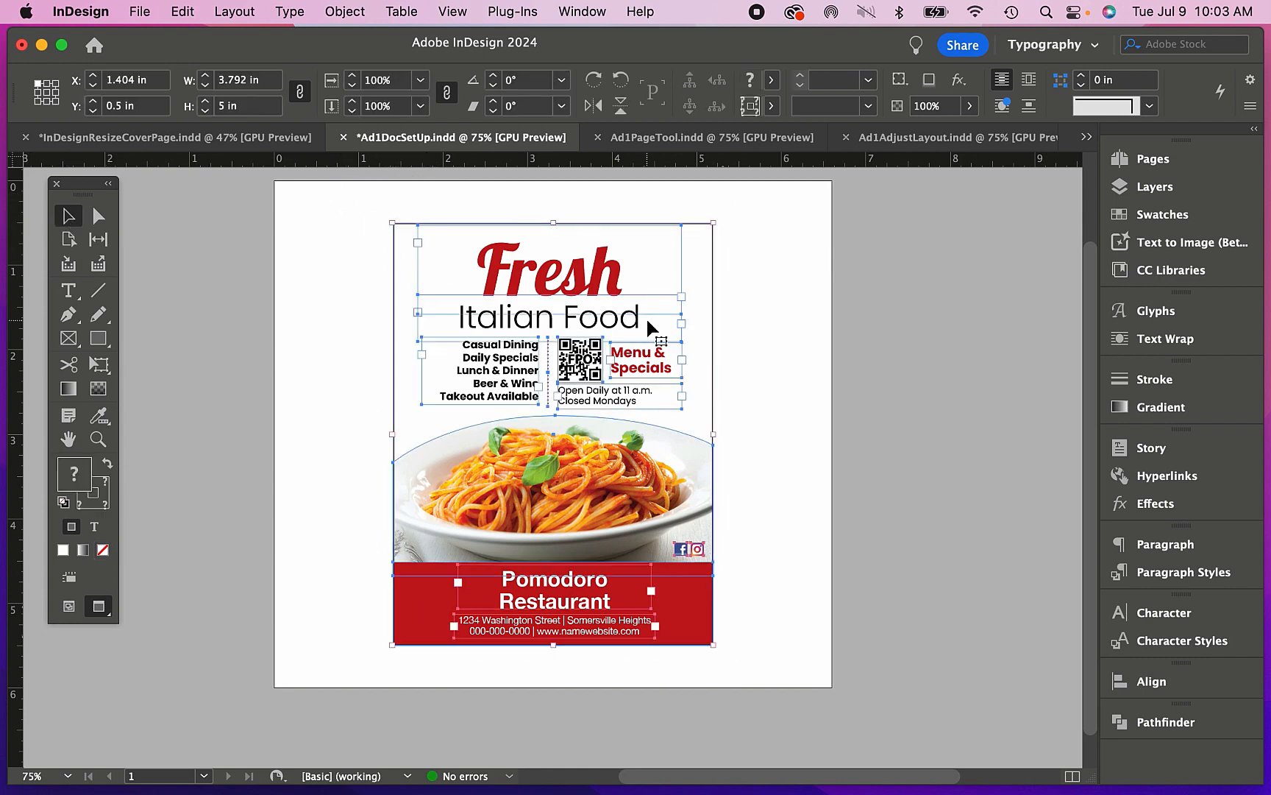
left_click(559, 494)
left_click(528, 263)
left_click_drag(528, 264, 456, 229)
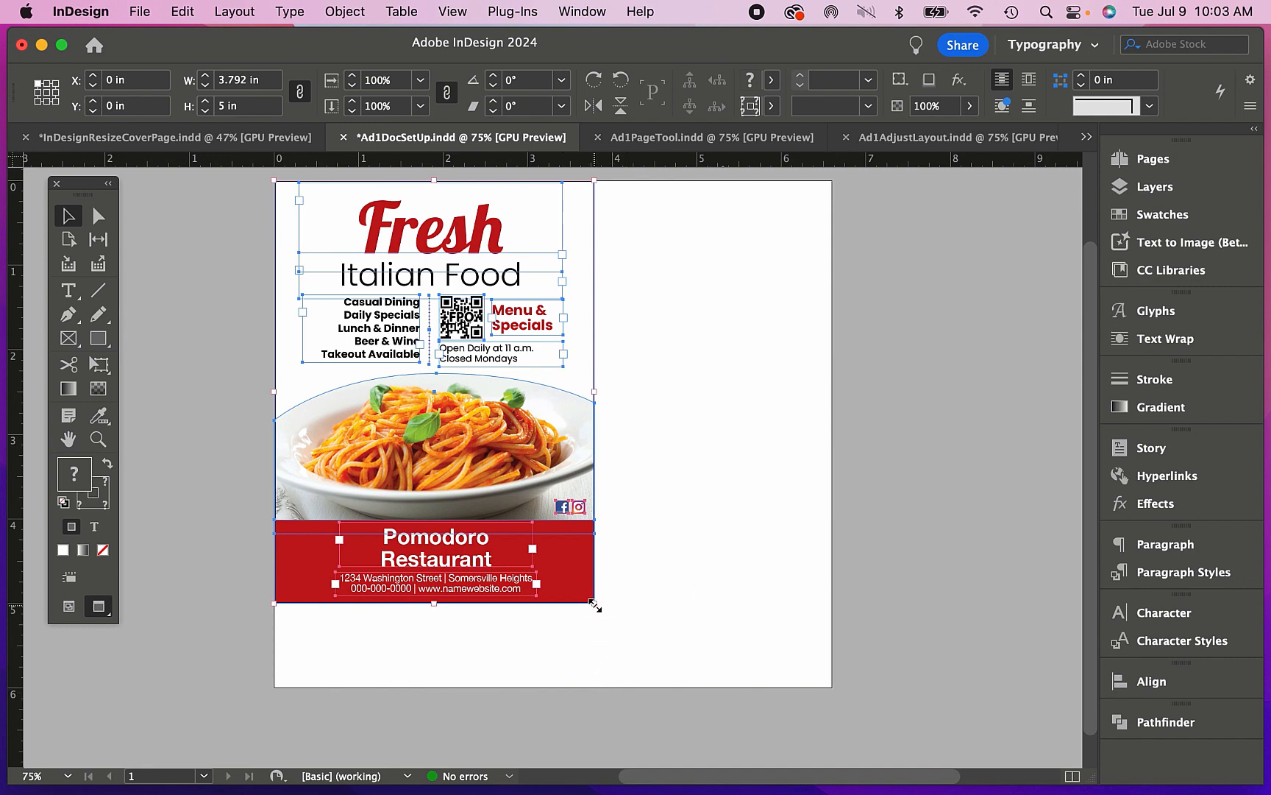
left_click_drag(594, 603, 657, 689)
left_click(762, 576)
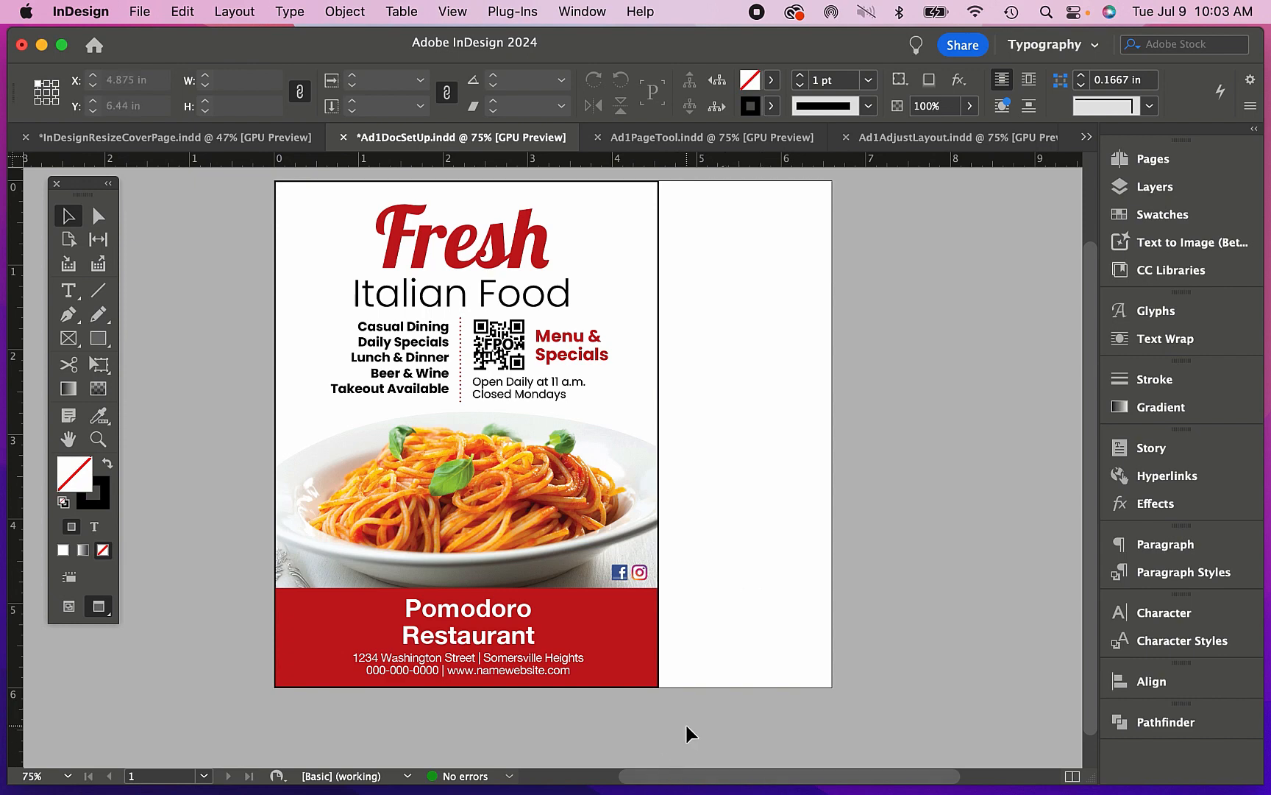
- Move all the scaled artwork to the horizontal center of the page
left_click_drag(685, 722, 262, 170)
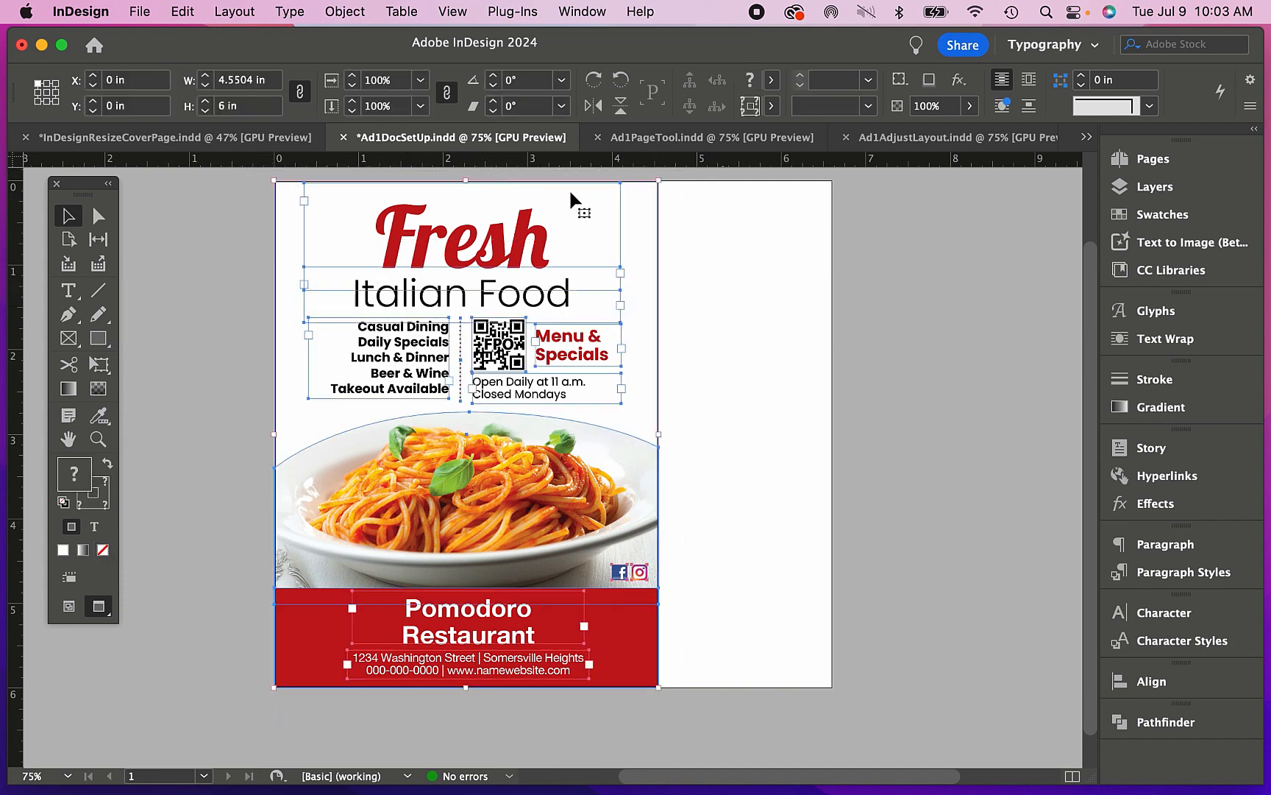
left_click_drag(571, 201, 752, 210)
left_click(829, 285)
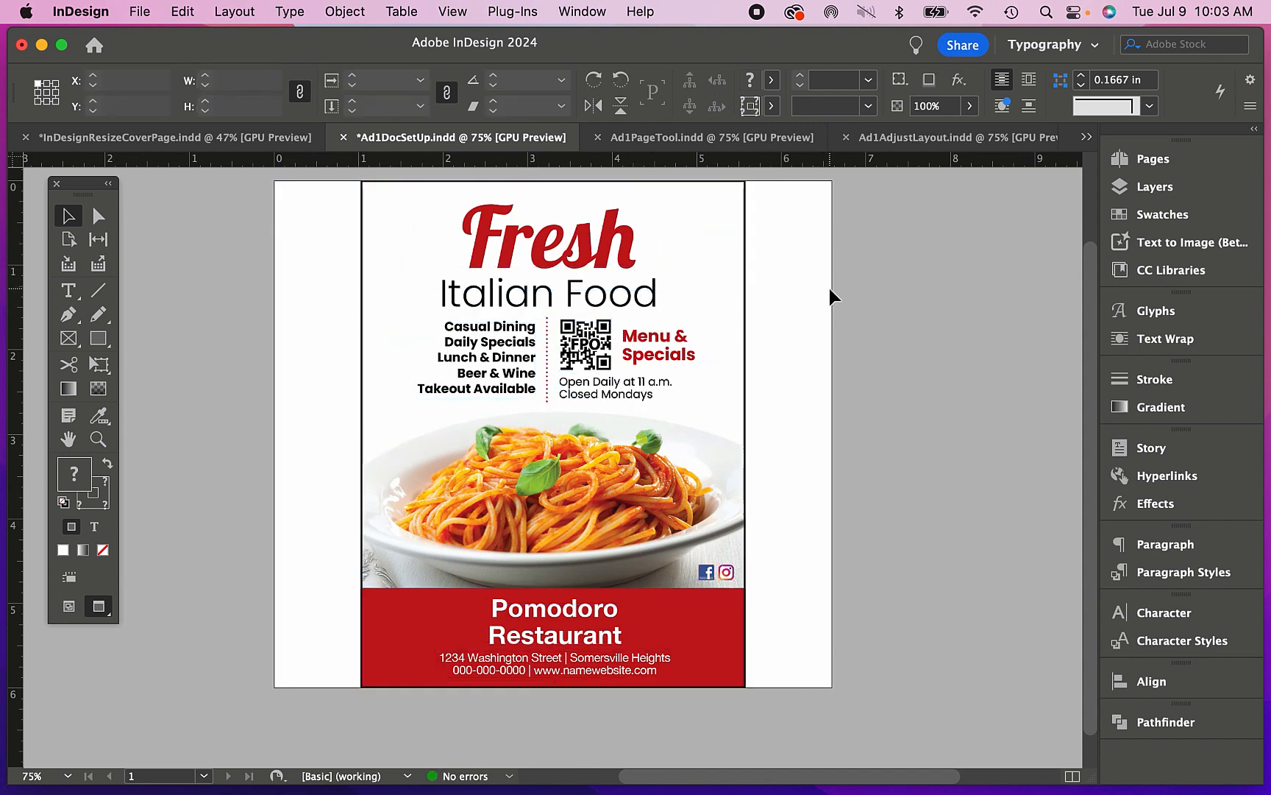
- Extend only the black border frame to both side edges of the page, making it 6.6 in wide
left_click(748, 437)
left_click_drag(746, 442, 832, 443)
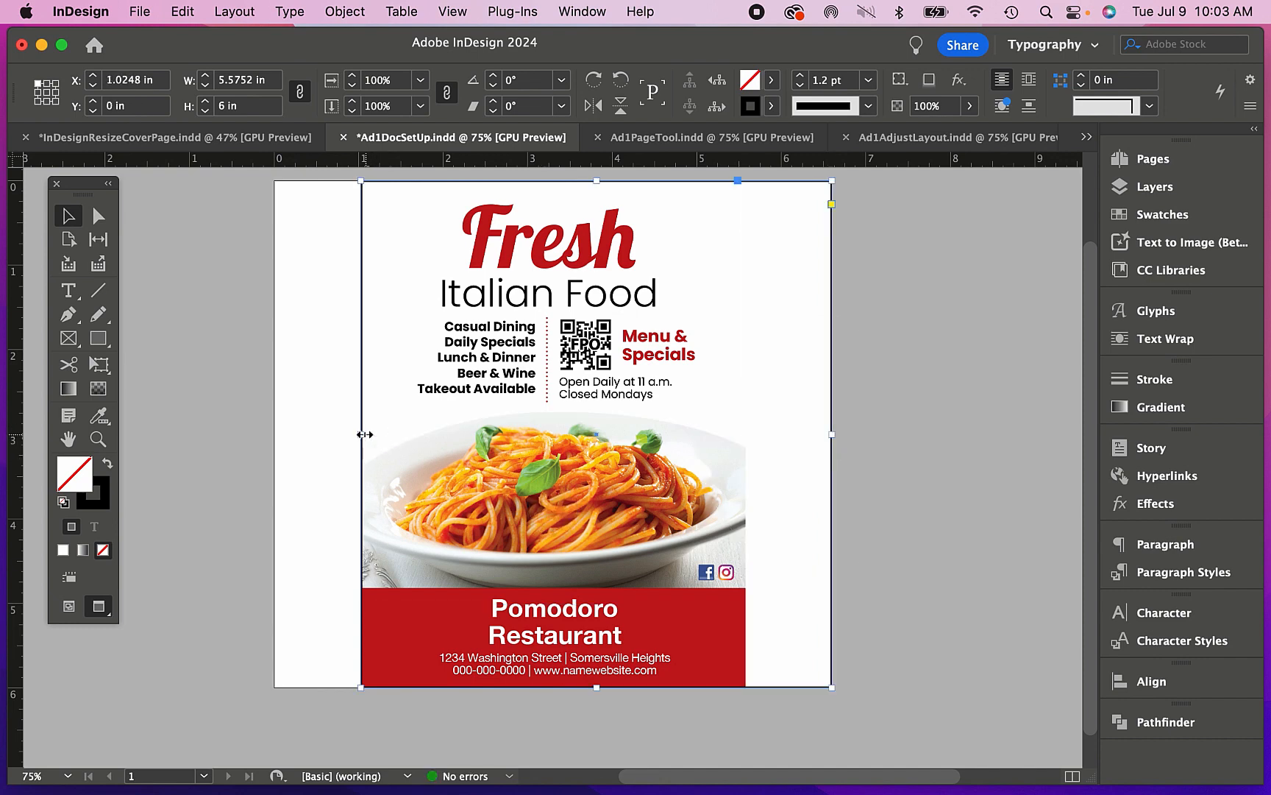
left_click_drag(363, 434, 275, 434)
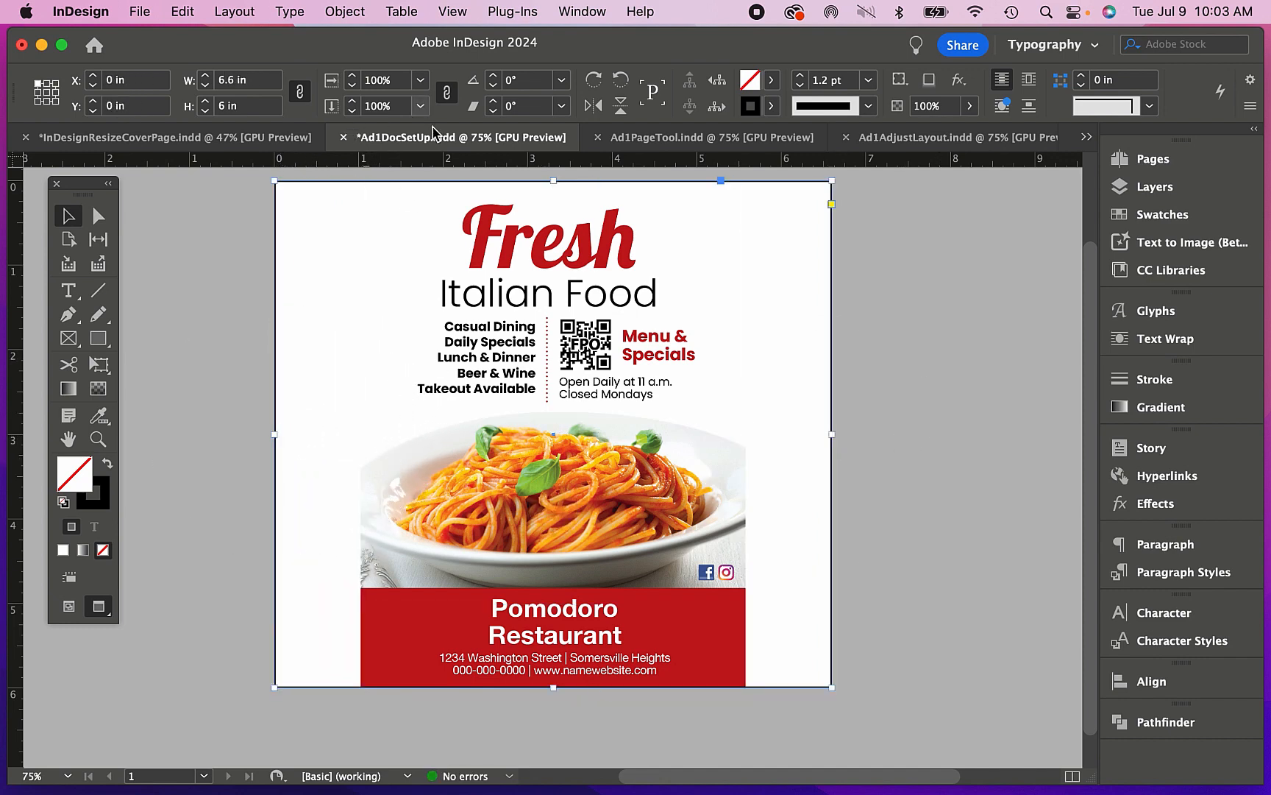
left_click(952, 267)
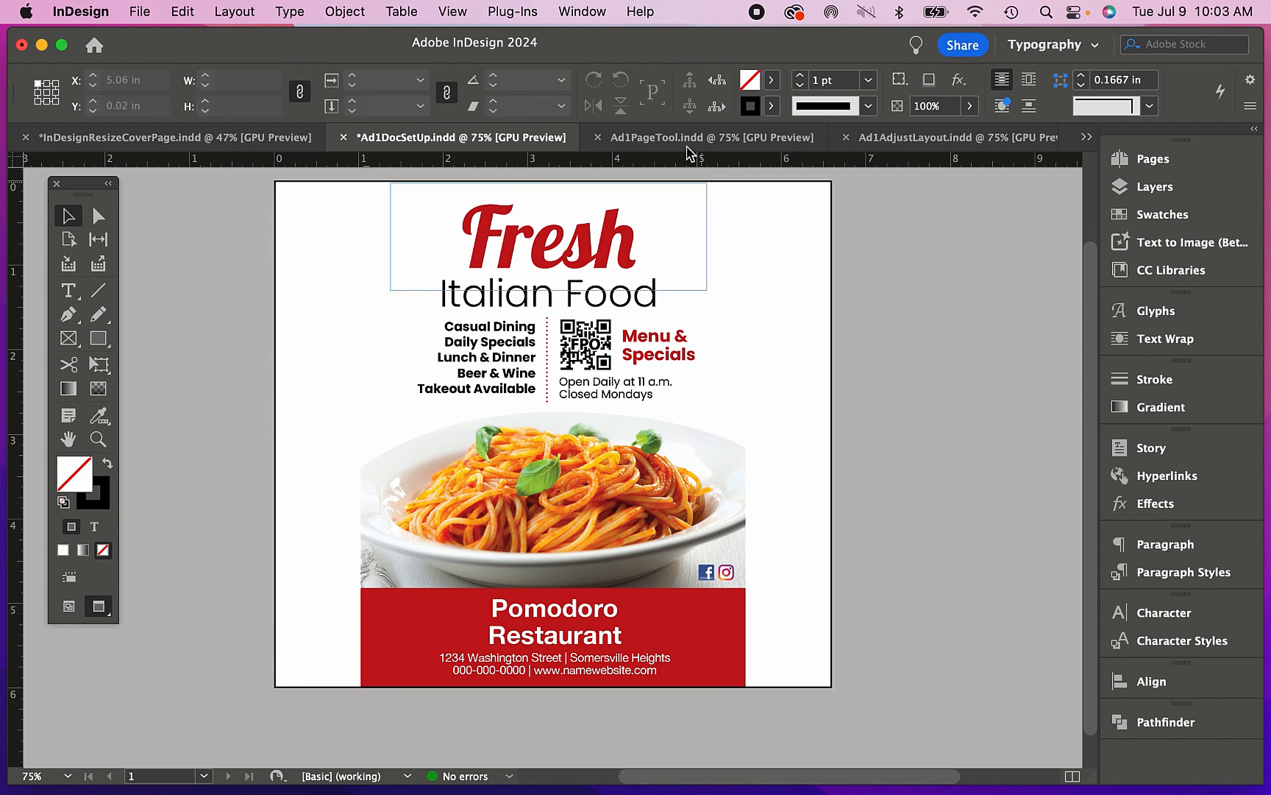
- Switch to Ad1PageTool.indd and resize its page to 6.6 in wide by 6 in high with the Page Tool
left_click(736, 138)
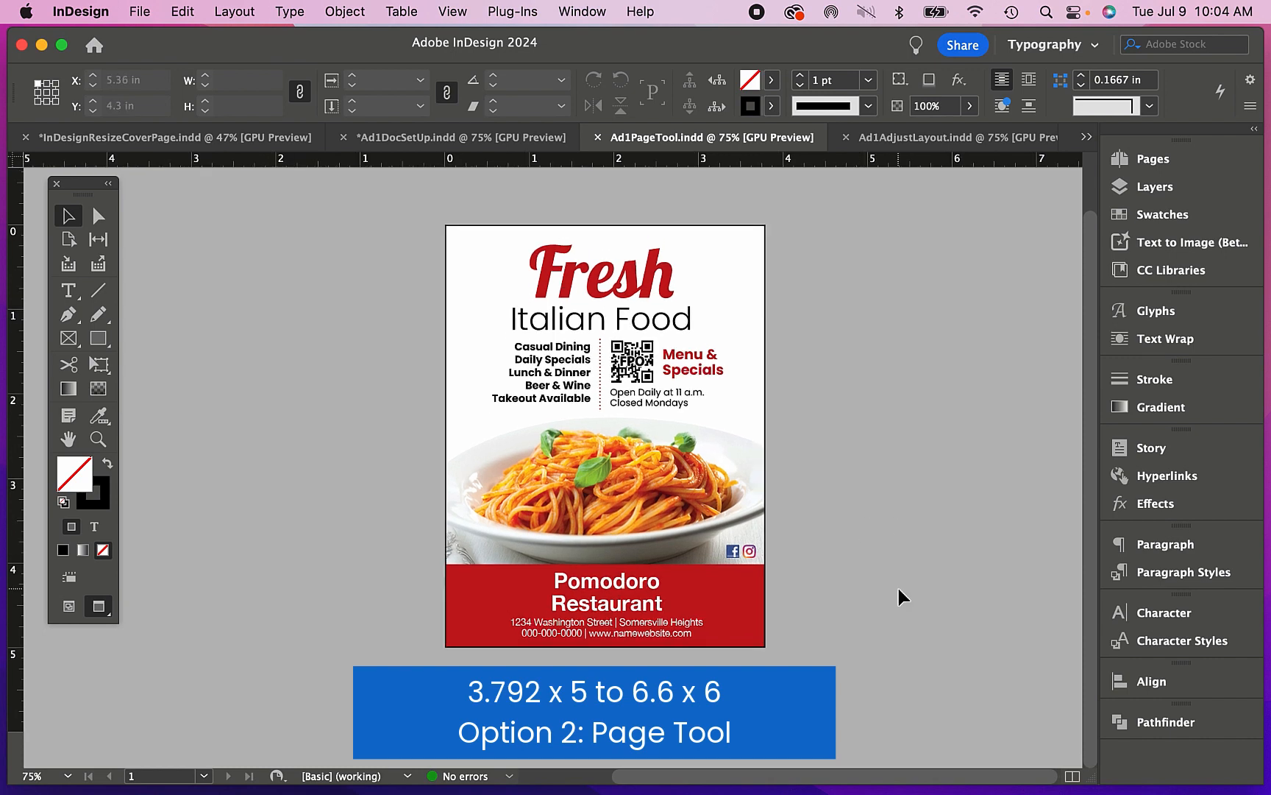
left_click_drag(783, 676, 426, 215)
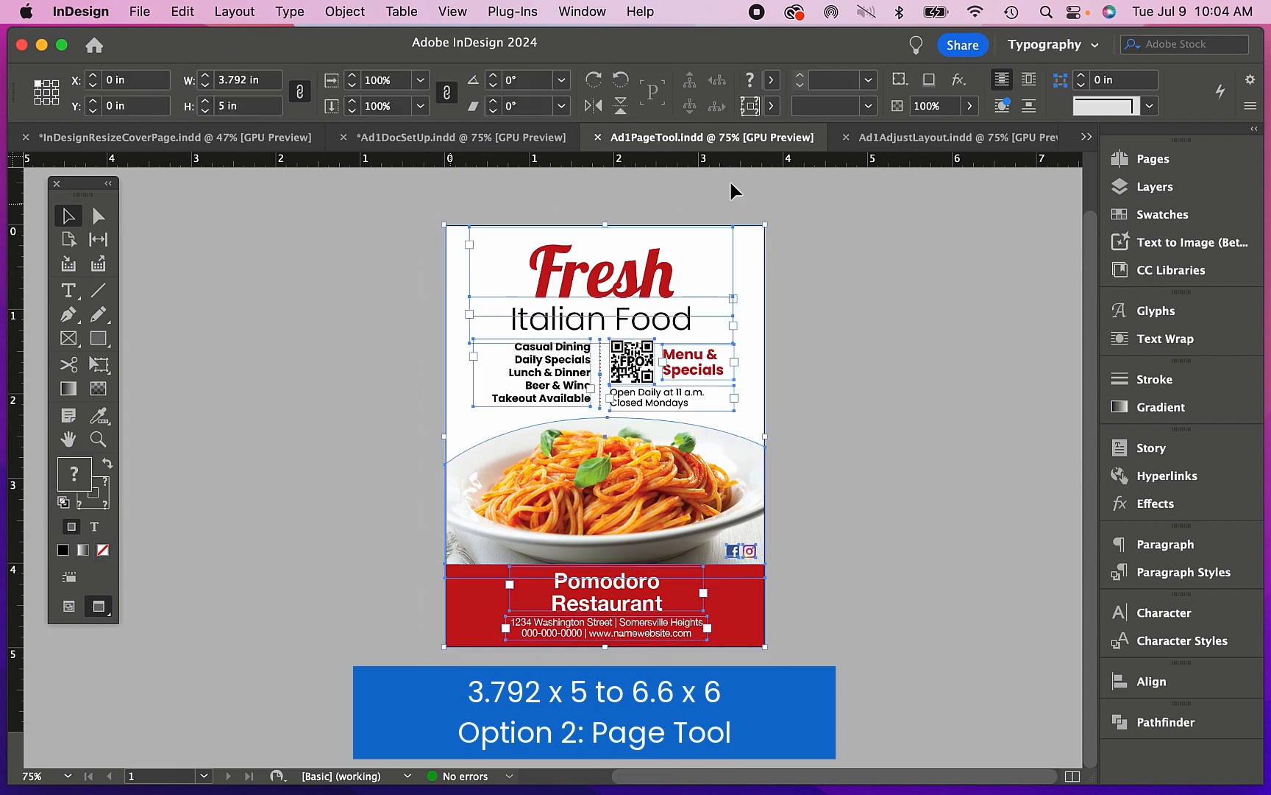
left_click(825, 364)
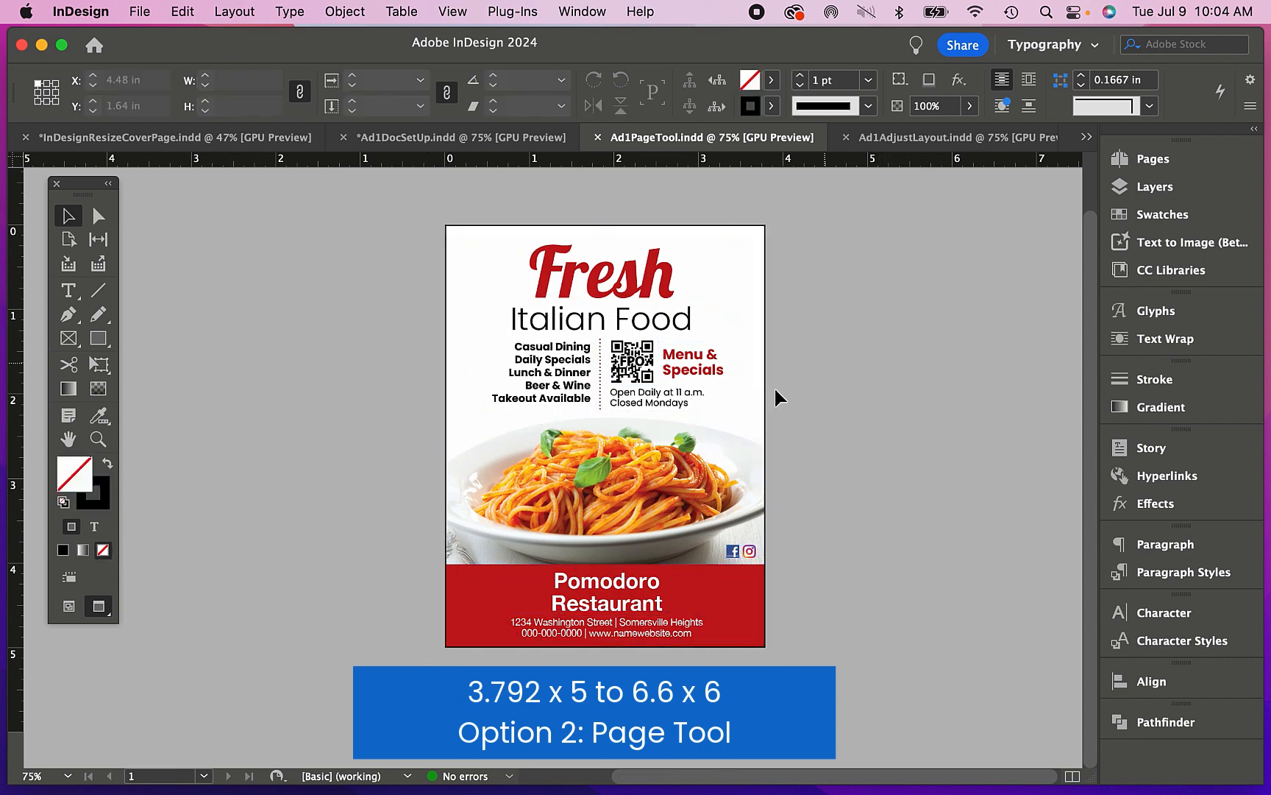
left_click(68, 239)
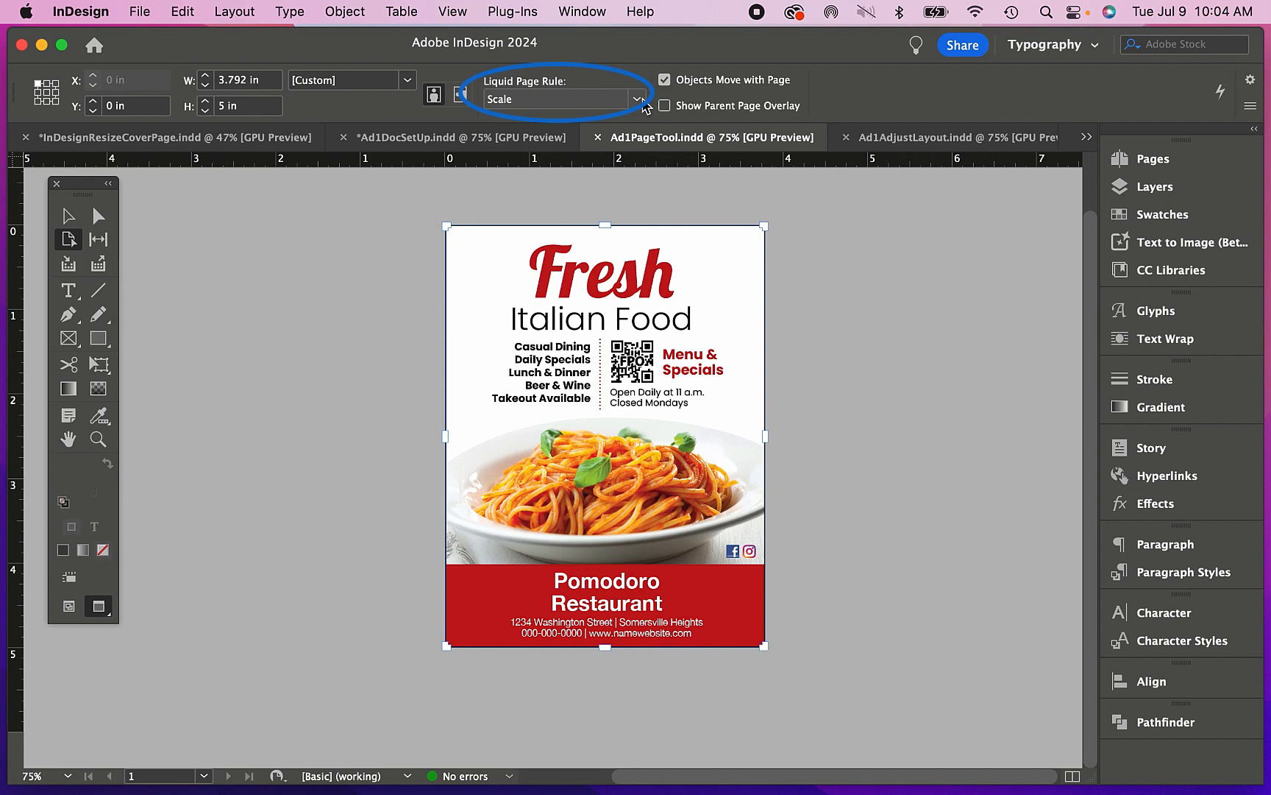
left_click(214, 81)
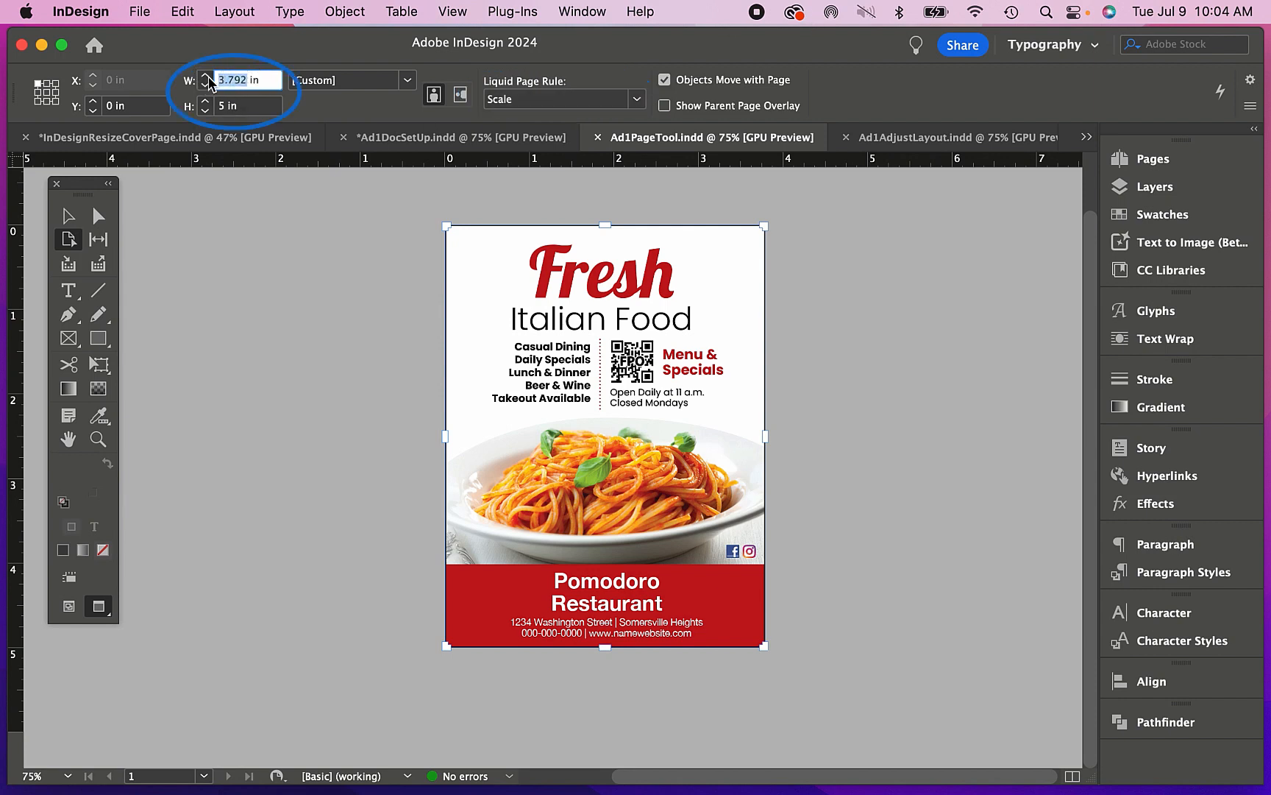
type("6.6")
key("Tab")
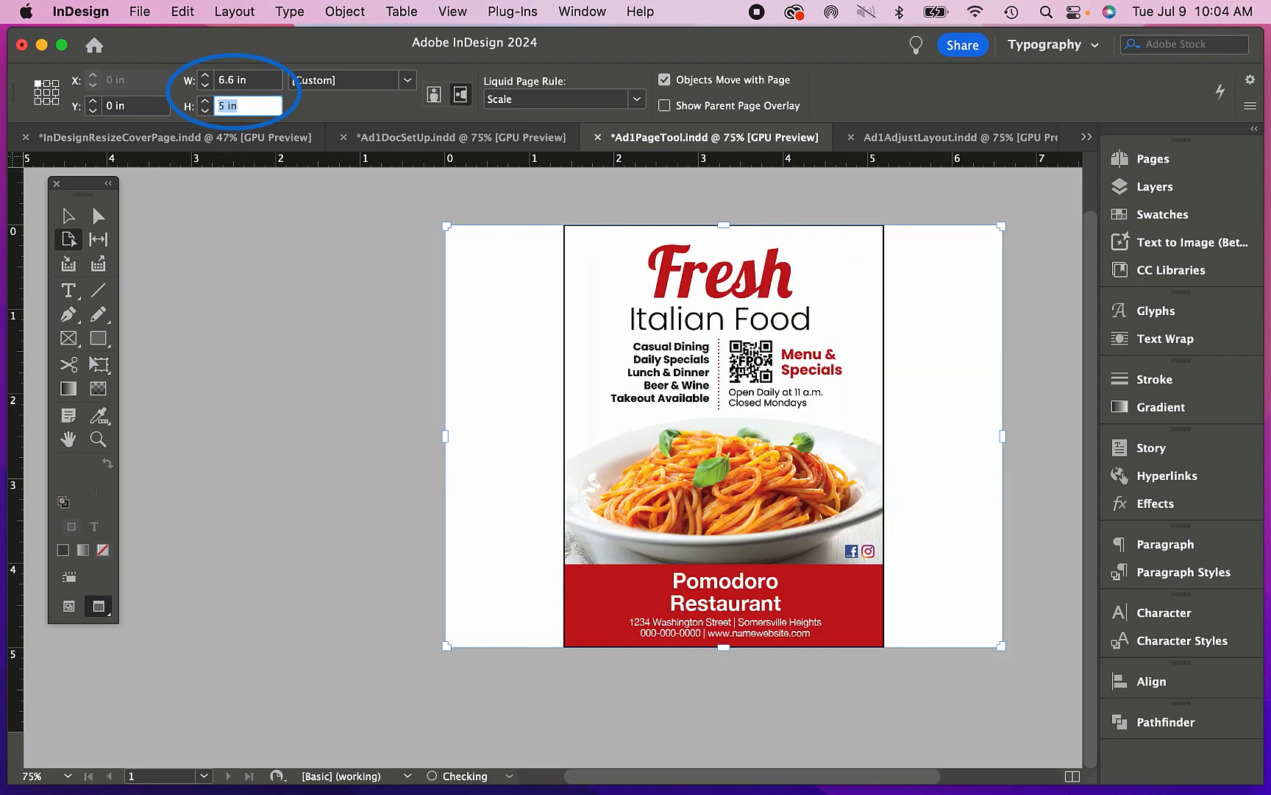
type("6")
key("Return")
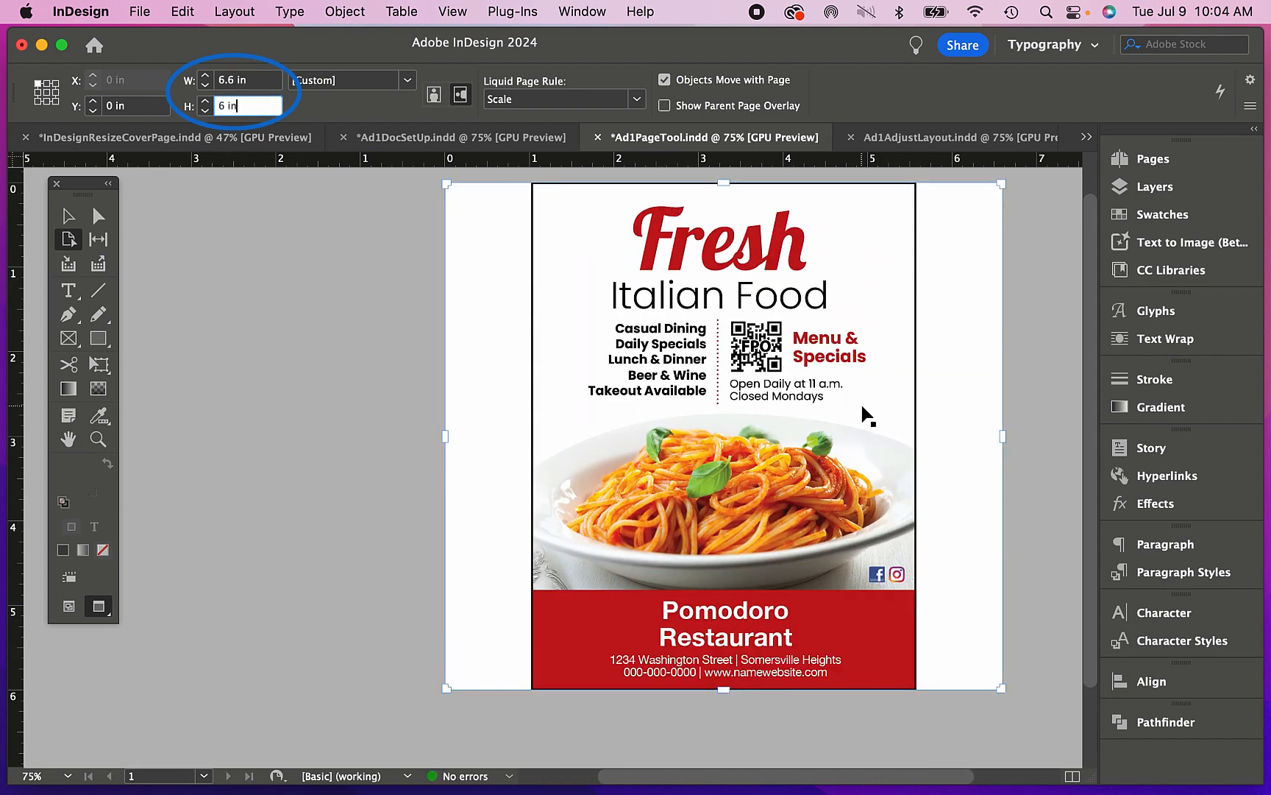
- Group all the ad artwork and align the group with the page's left edge
scroll(1040, 461, "right", 1)
scroll(1040, 462, "up", 1)
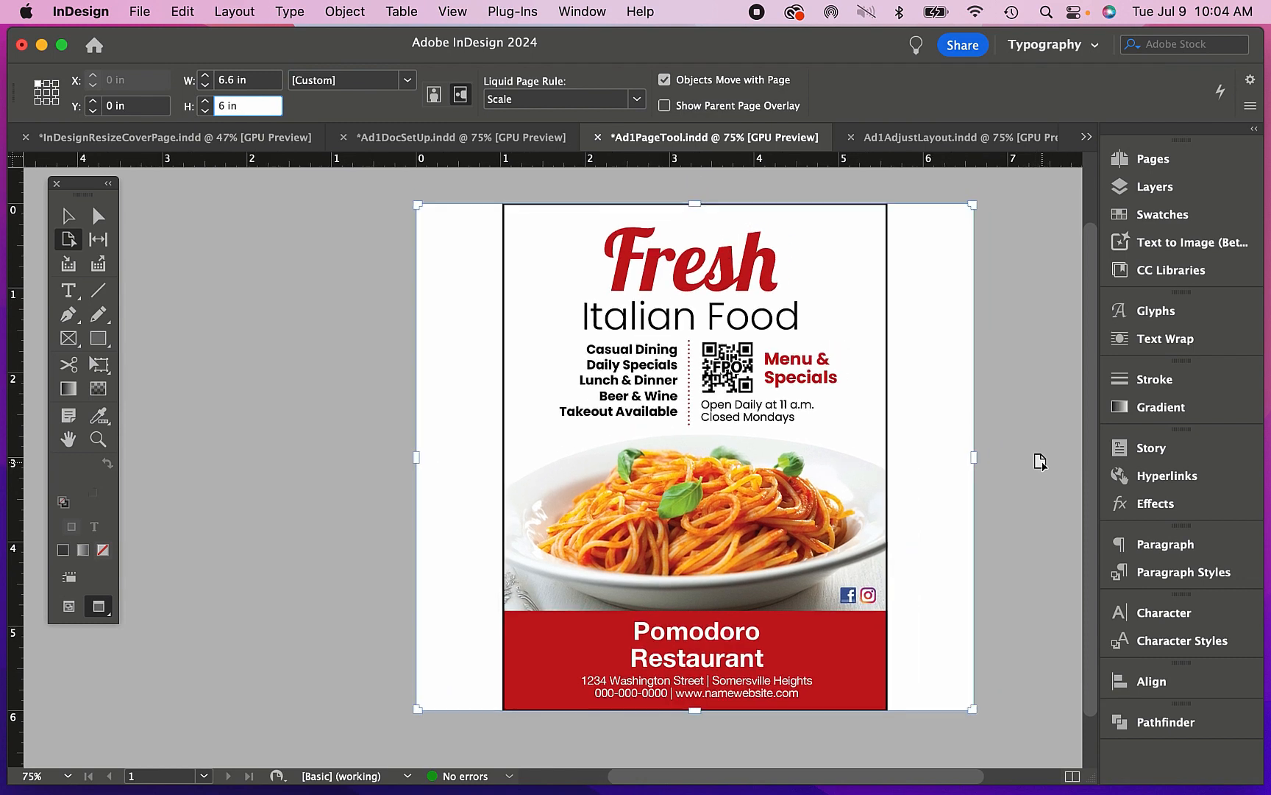
scroll(1041, 461, "down", 2)
scroll(1040, 462, "right", 2)
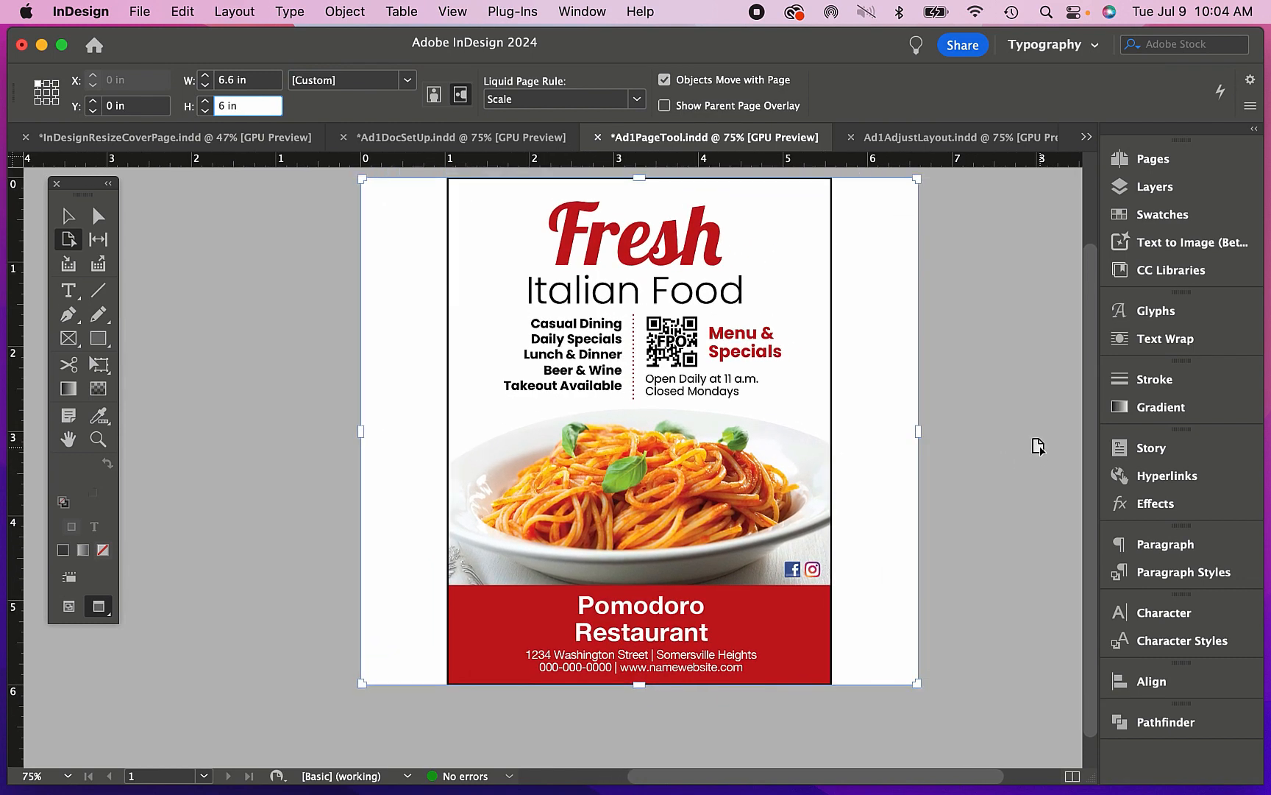
scroll(1039, 446, "up", 2)
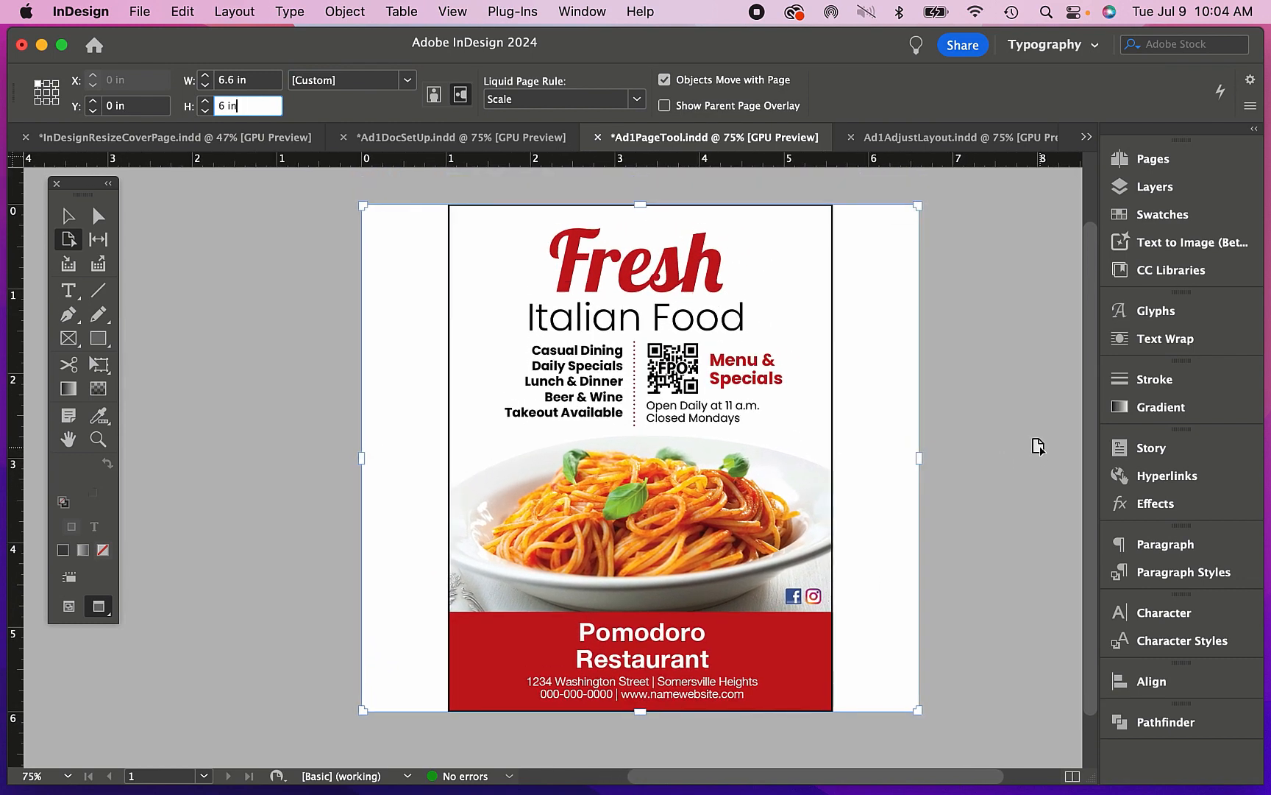
left_click(73, 218)
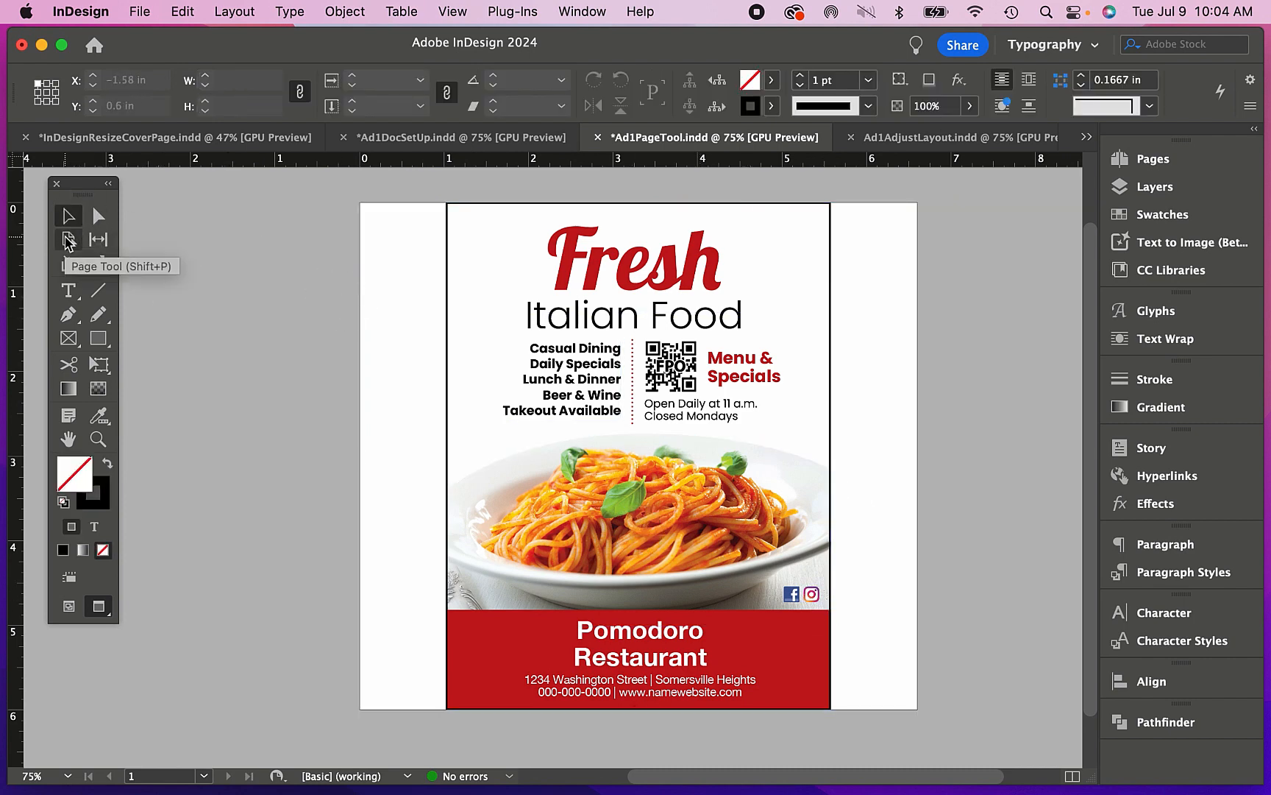
left_click(695, 471)
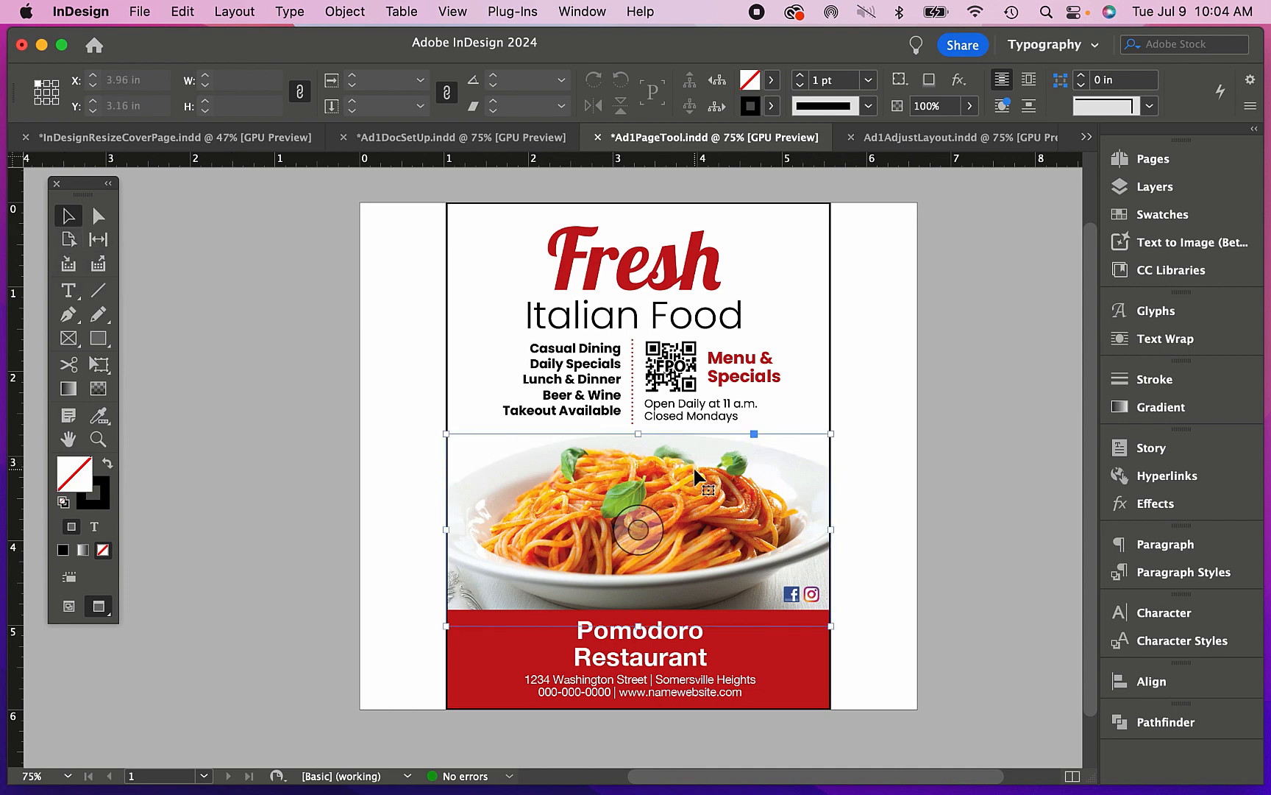
left_click(827, 732)
key("d")
left_click_drag(841, 736, 423, 187)
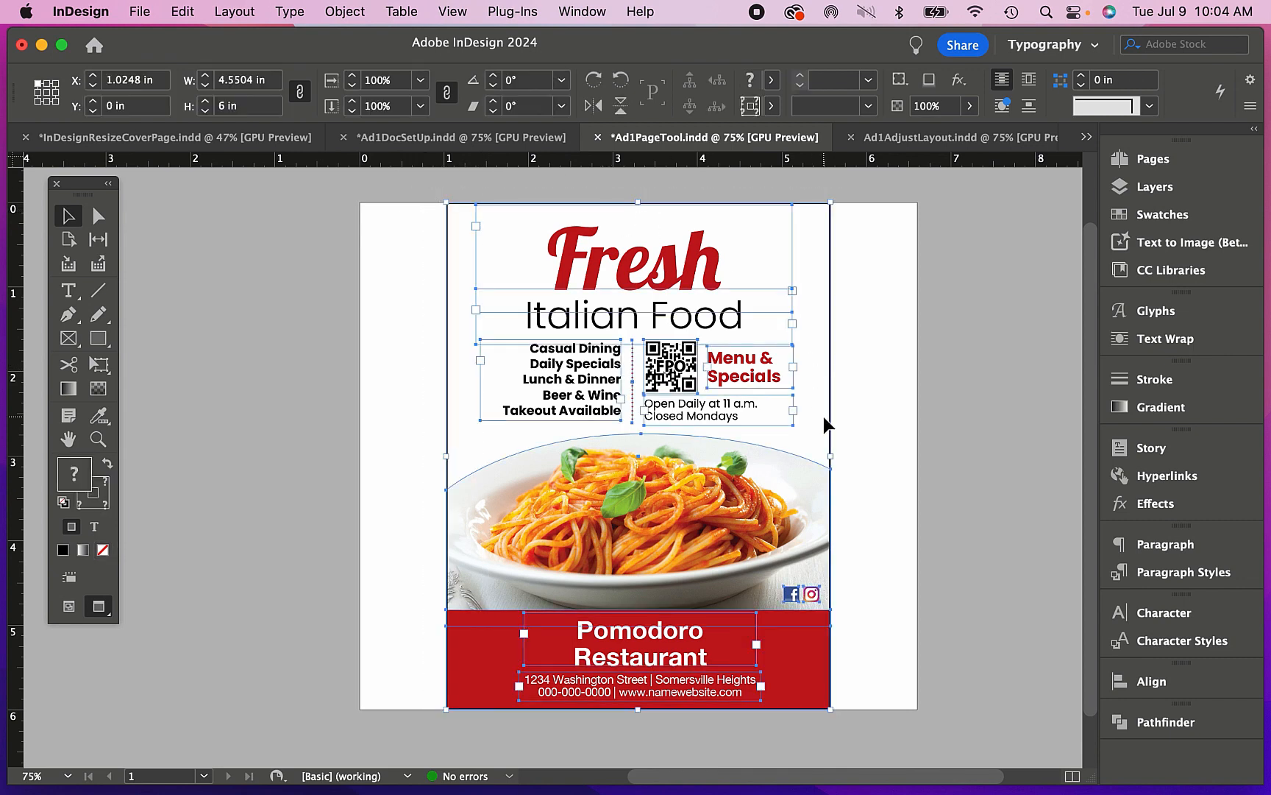
key("super+g")
left_click_drag(719, 323, 635, 328)
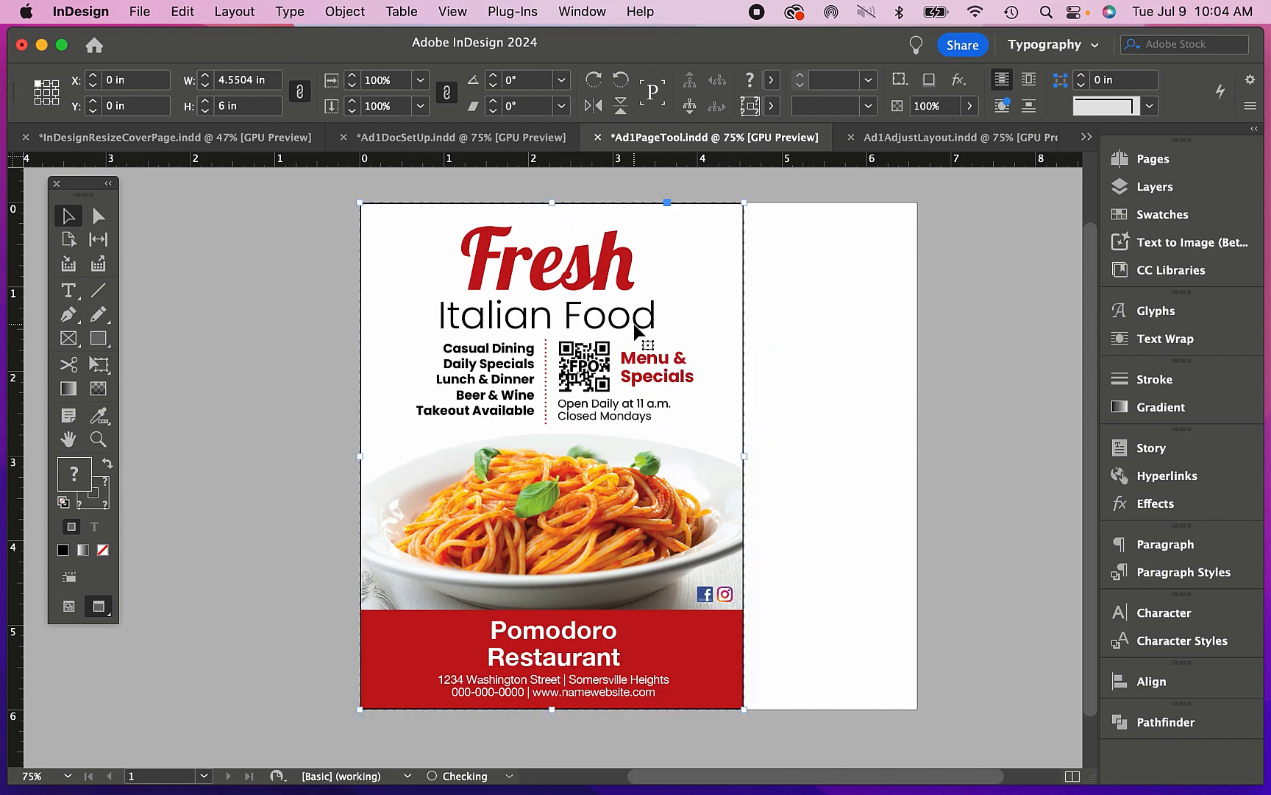
- Unlink the grouped artwork's width and height and set its width to 6.6 in
left_click(299, 90)
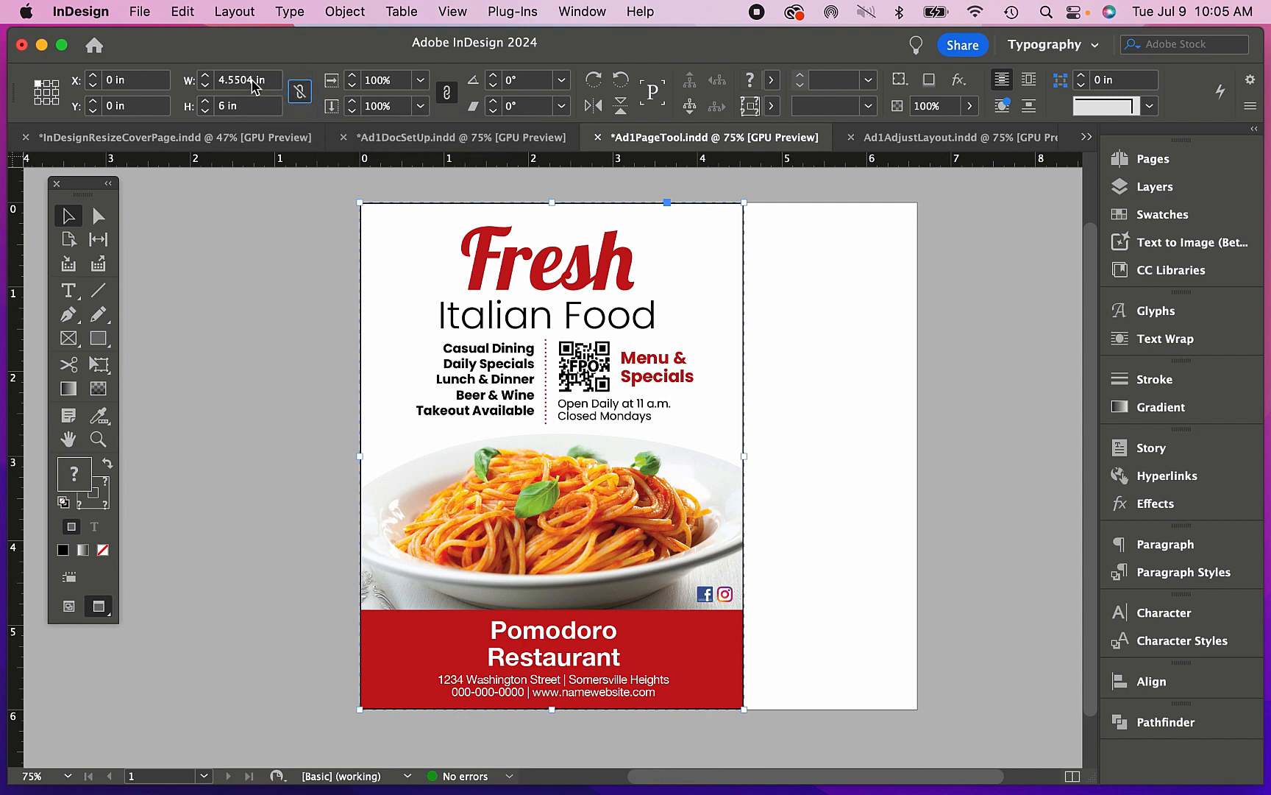
left_click_drag(253, 81, 213, 84)
type("6.6")
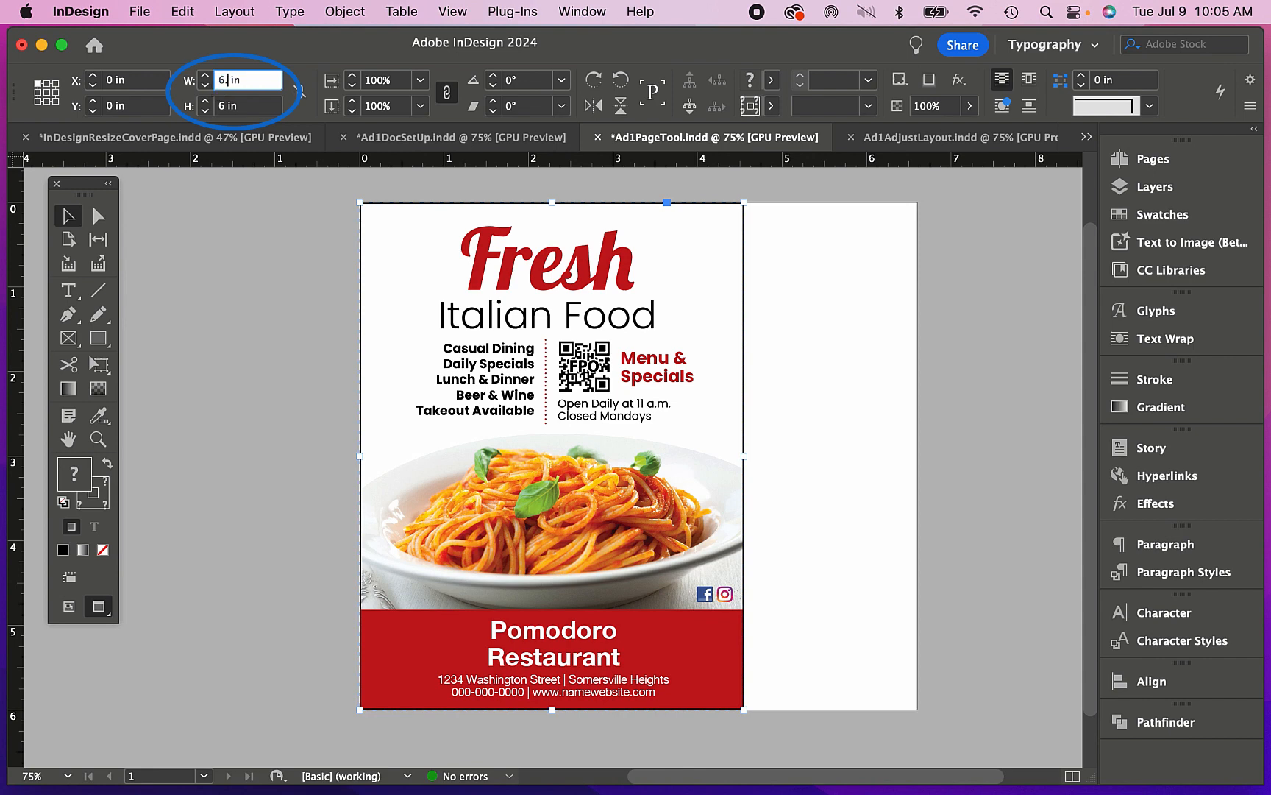
key("Return")
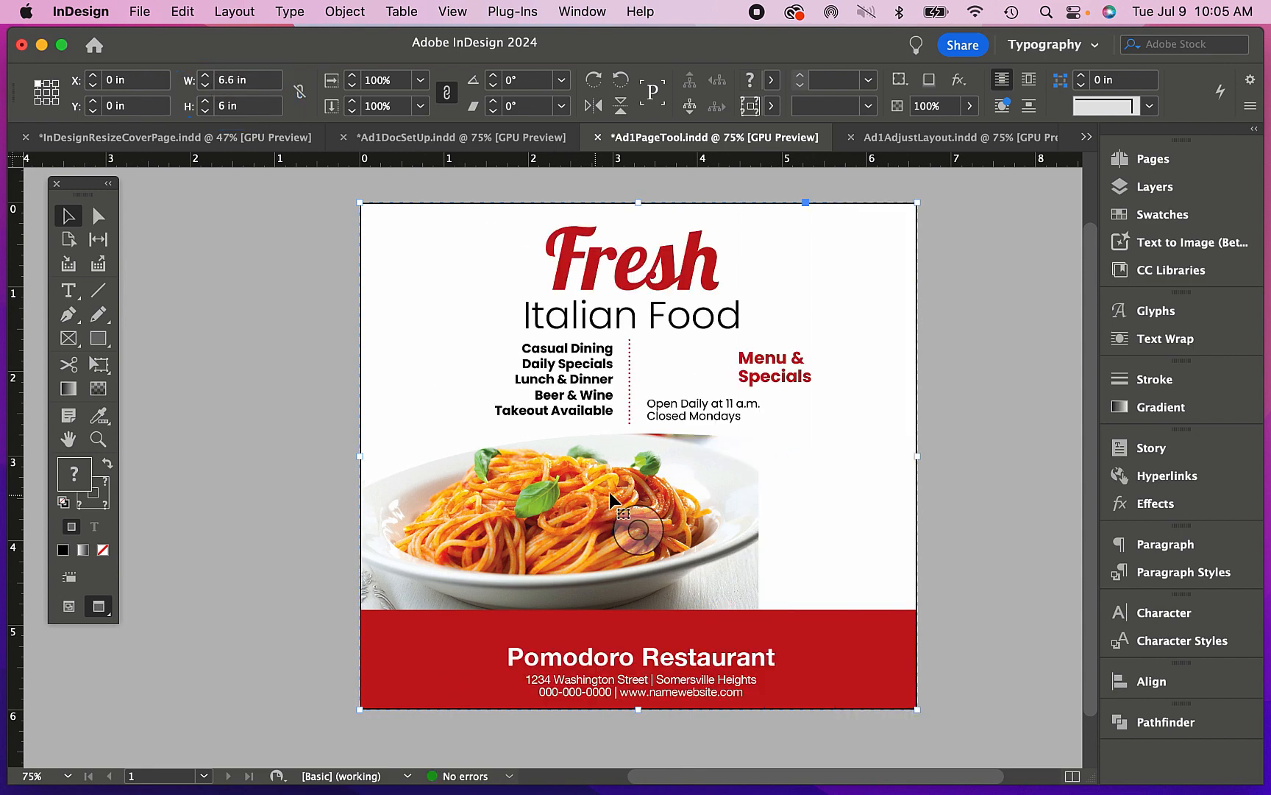
left_click(1003, 483)
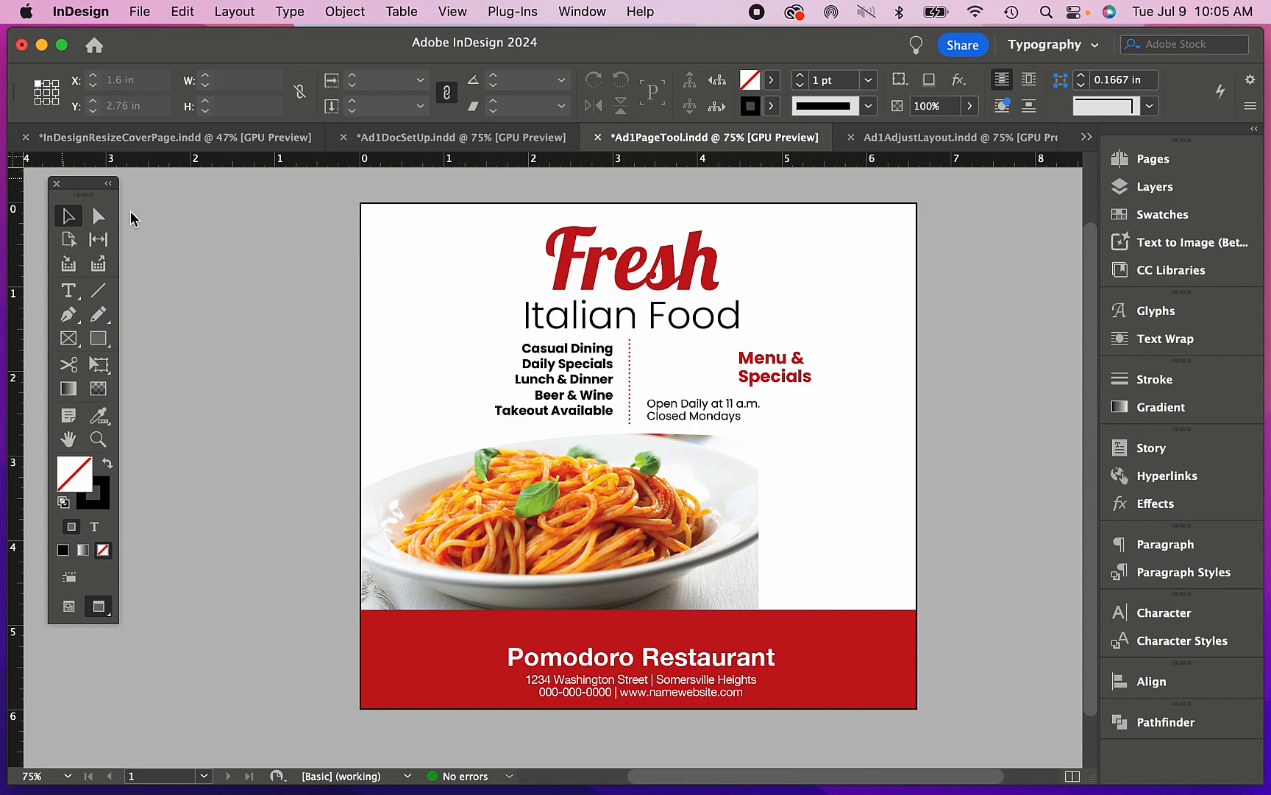
left_click(637, 302)
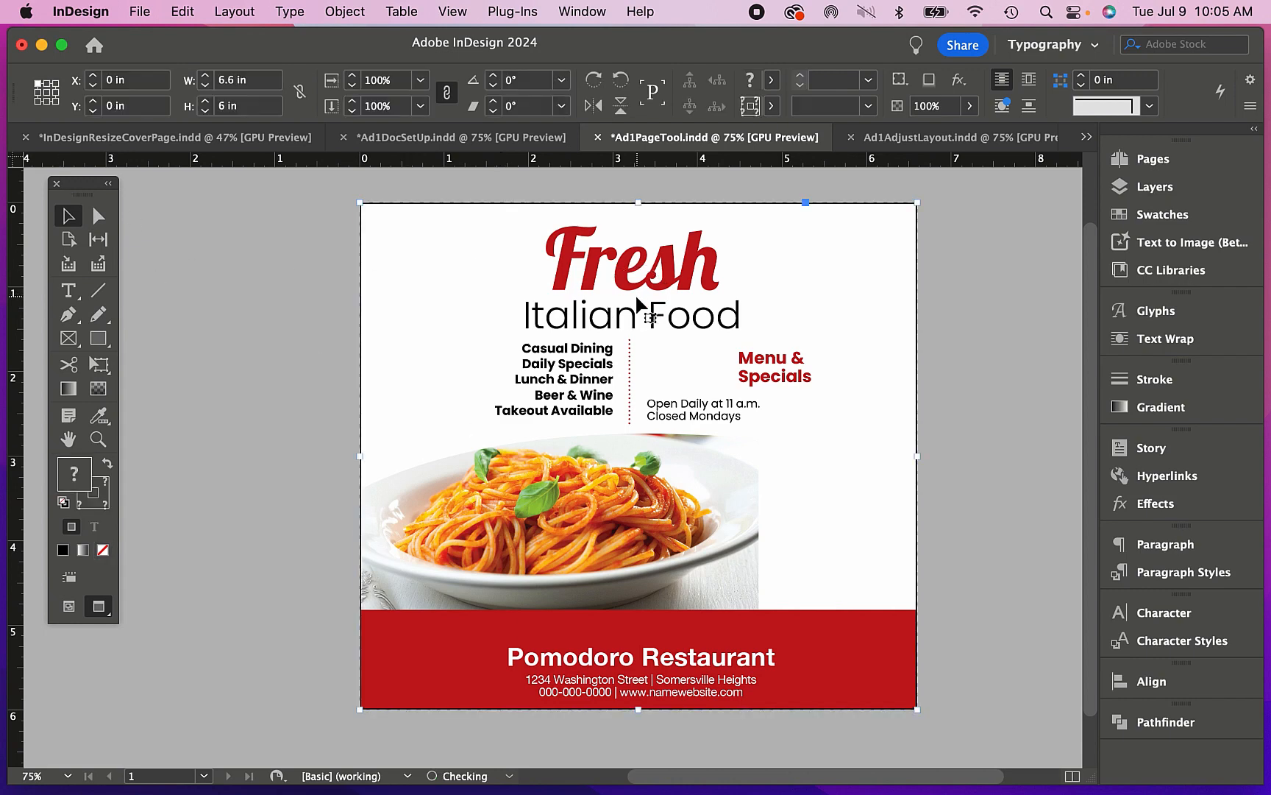
left_click(997, 289)
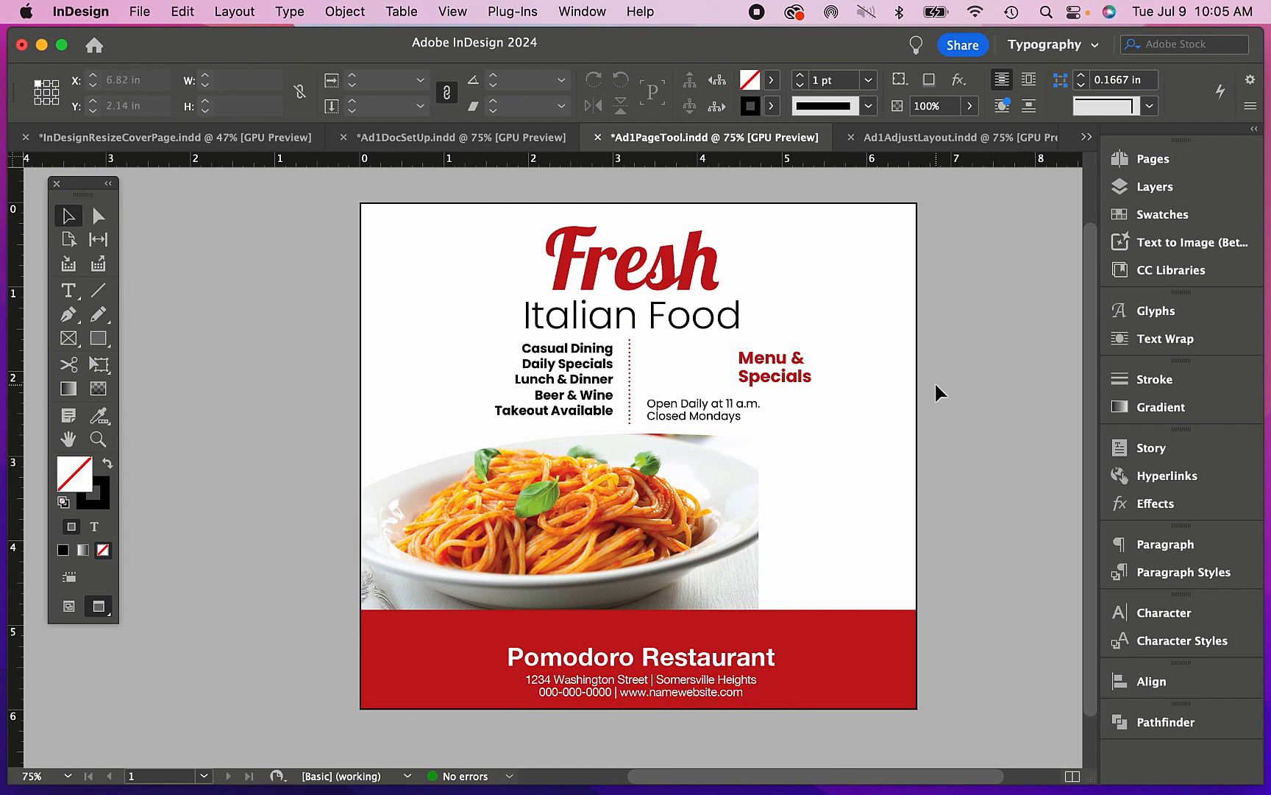
scroll(934, 381, "right", 2)
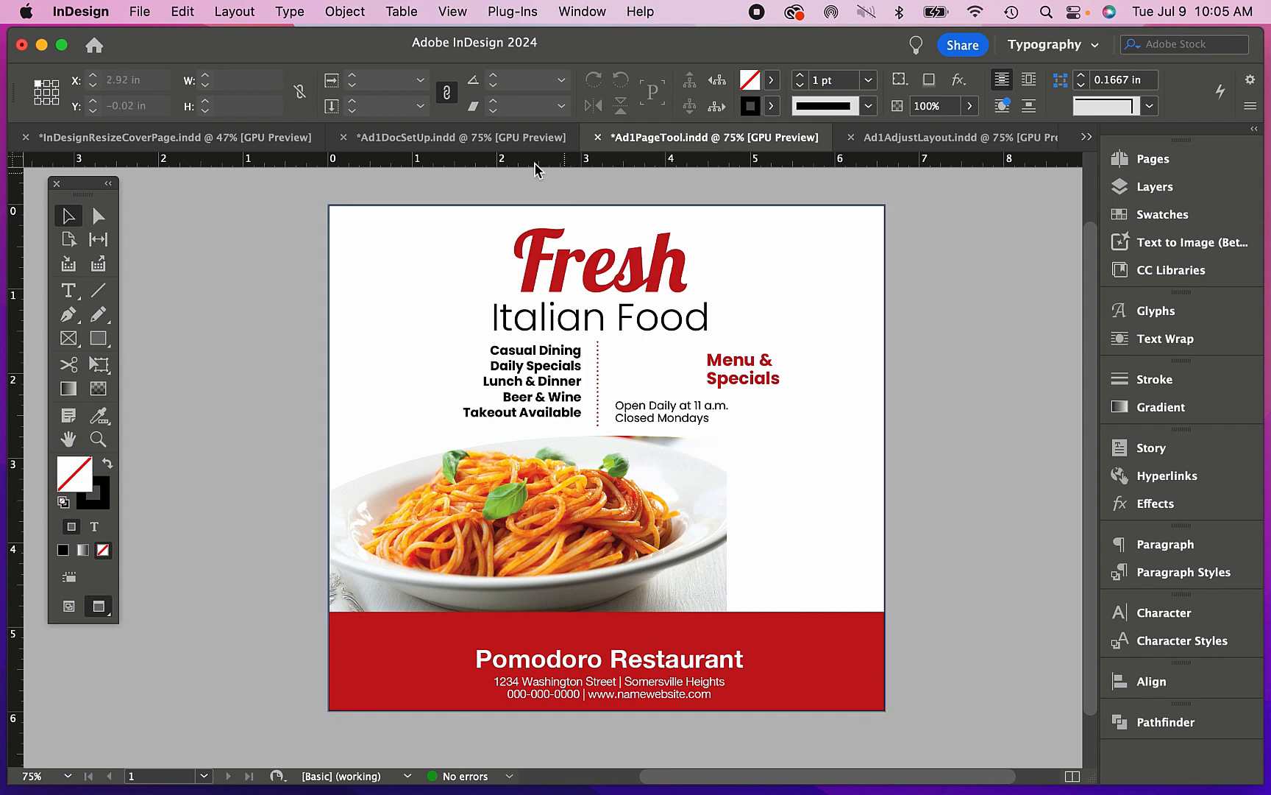
- Switch to Ad1AdjustLayout.indd, select all the artwork and set the page to 6.6 in wide by 6 in high in Adjust Layout
left_click(956, 137)
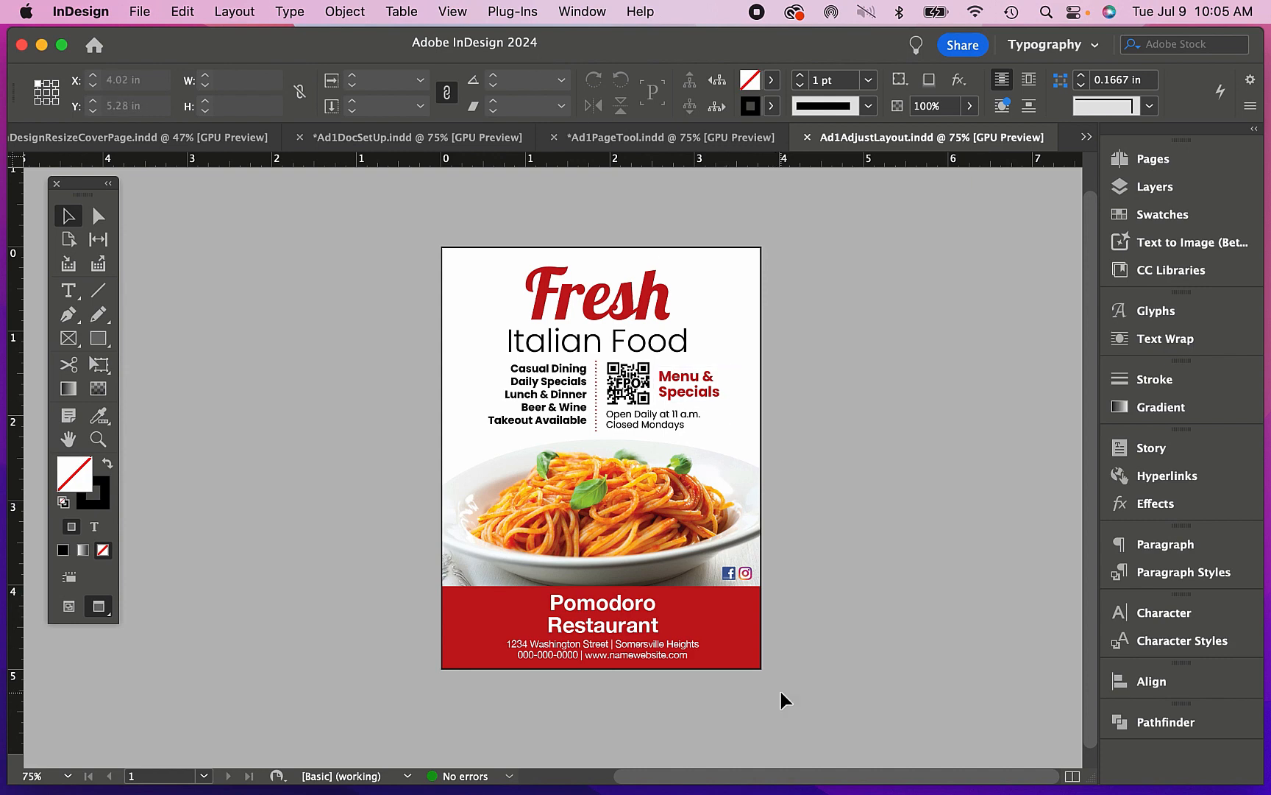
left_click_drag(774, 686, 416, 224)
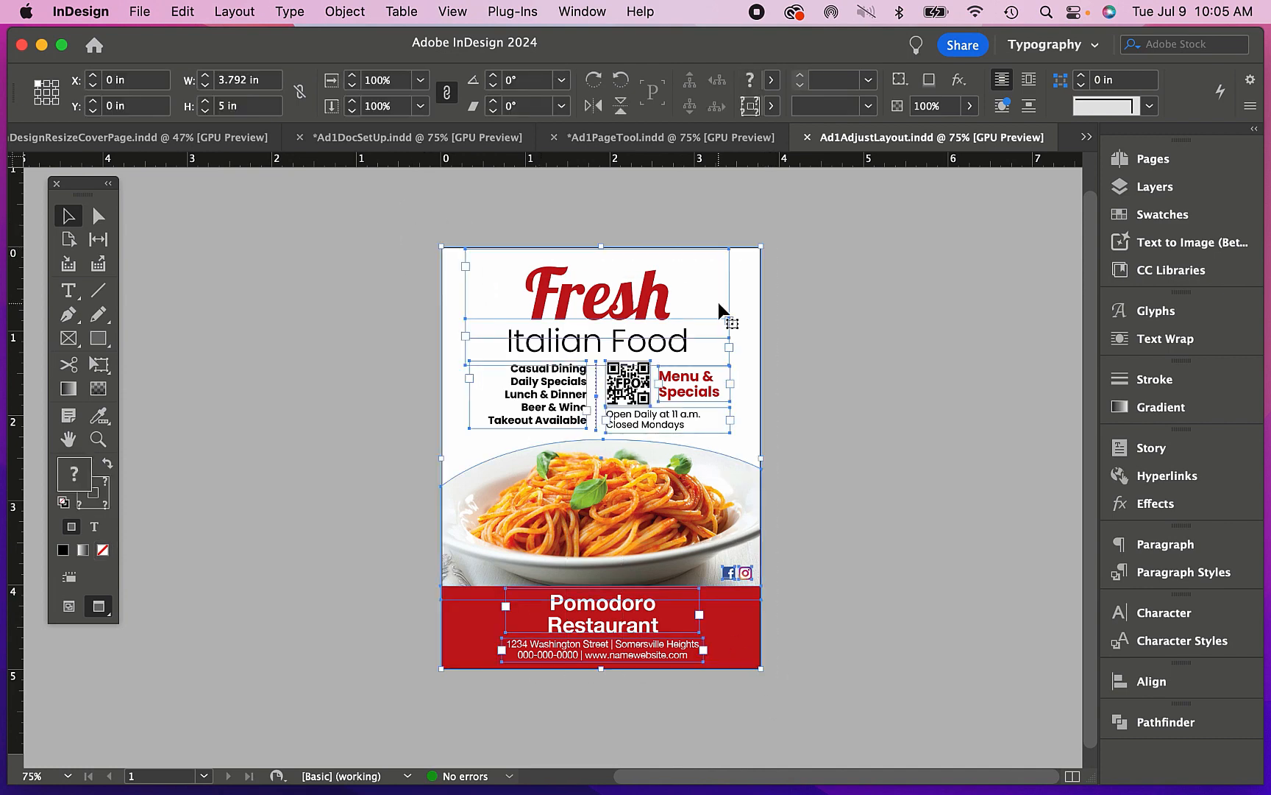
left_click(149, 13)
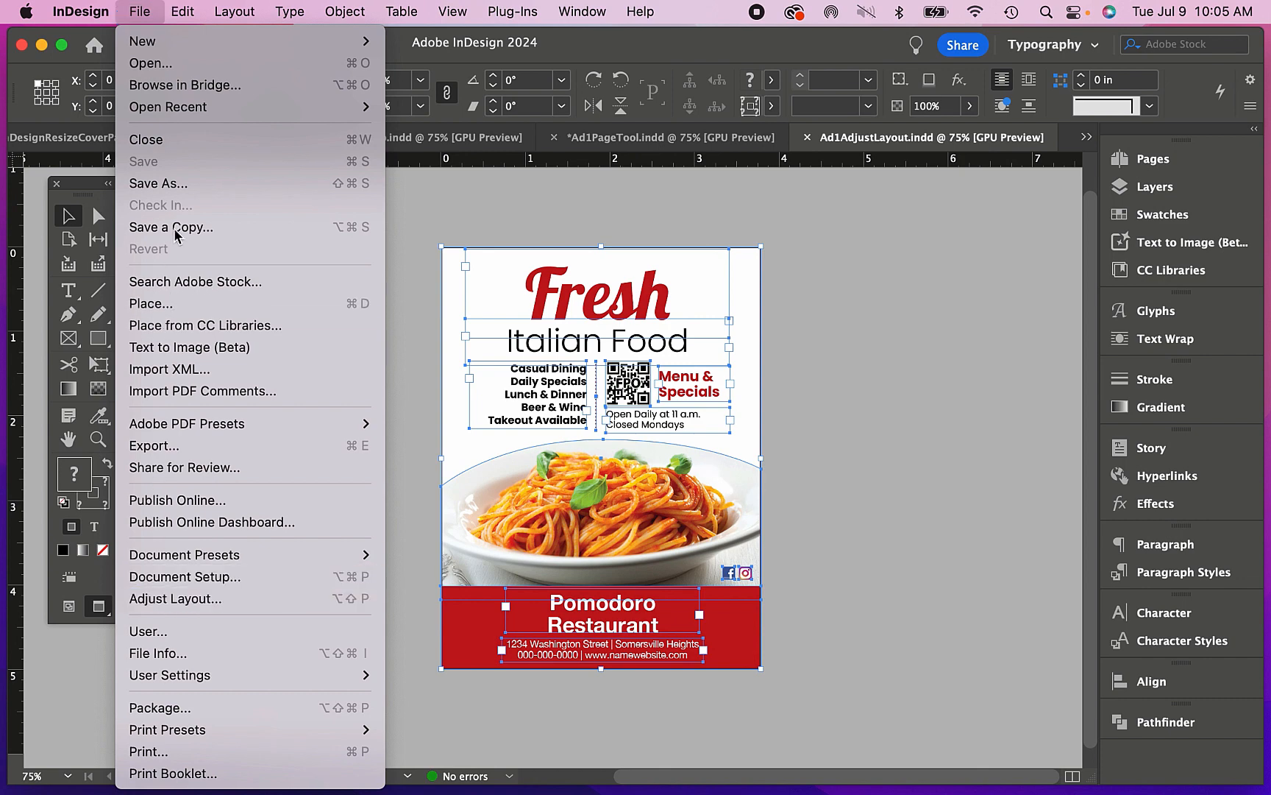
left_click(177, 599)
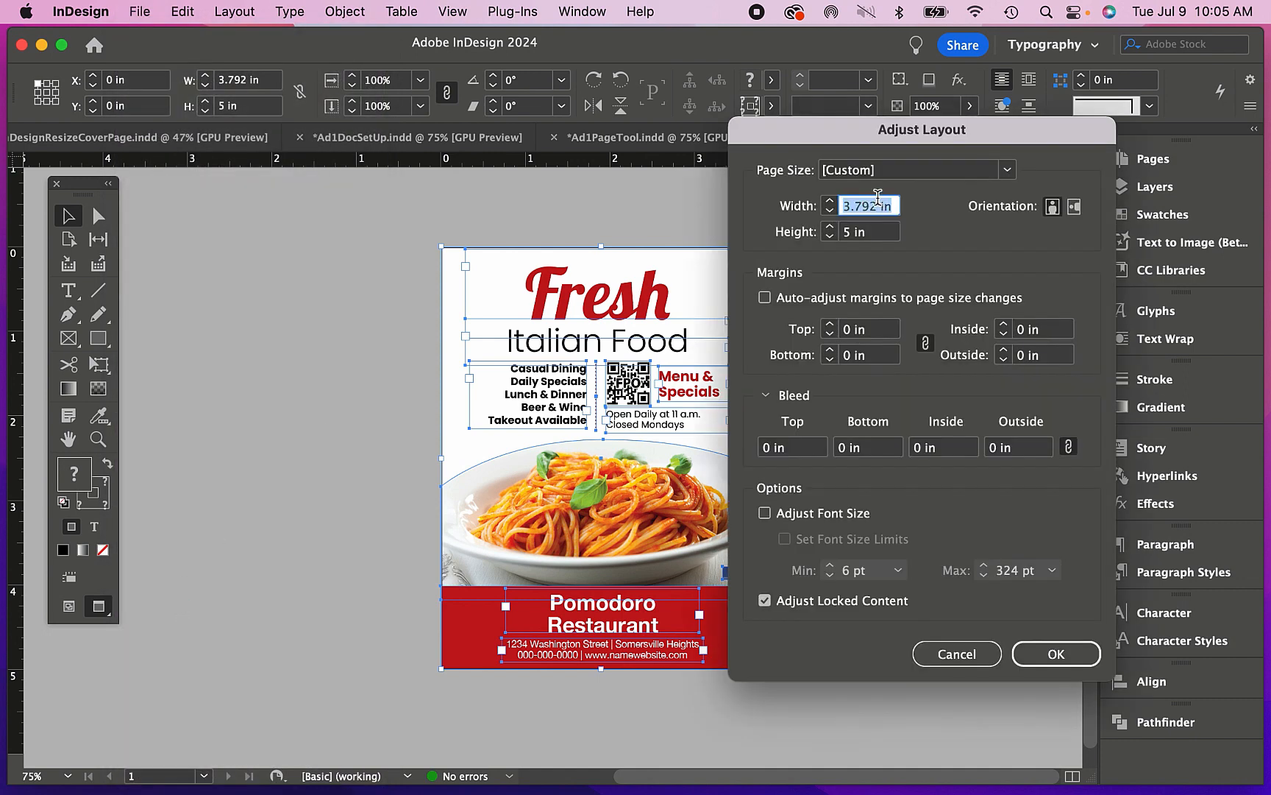
left_click(878, 206)
left_click_drag(878, 207, 838, 207)
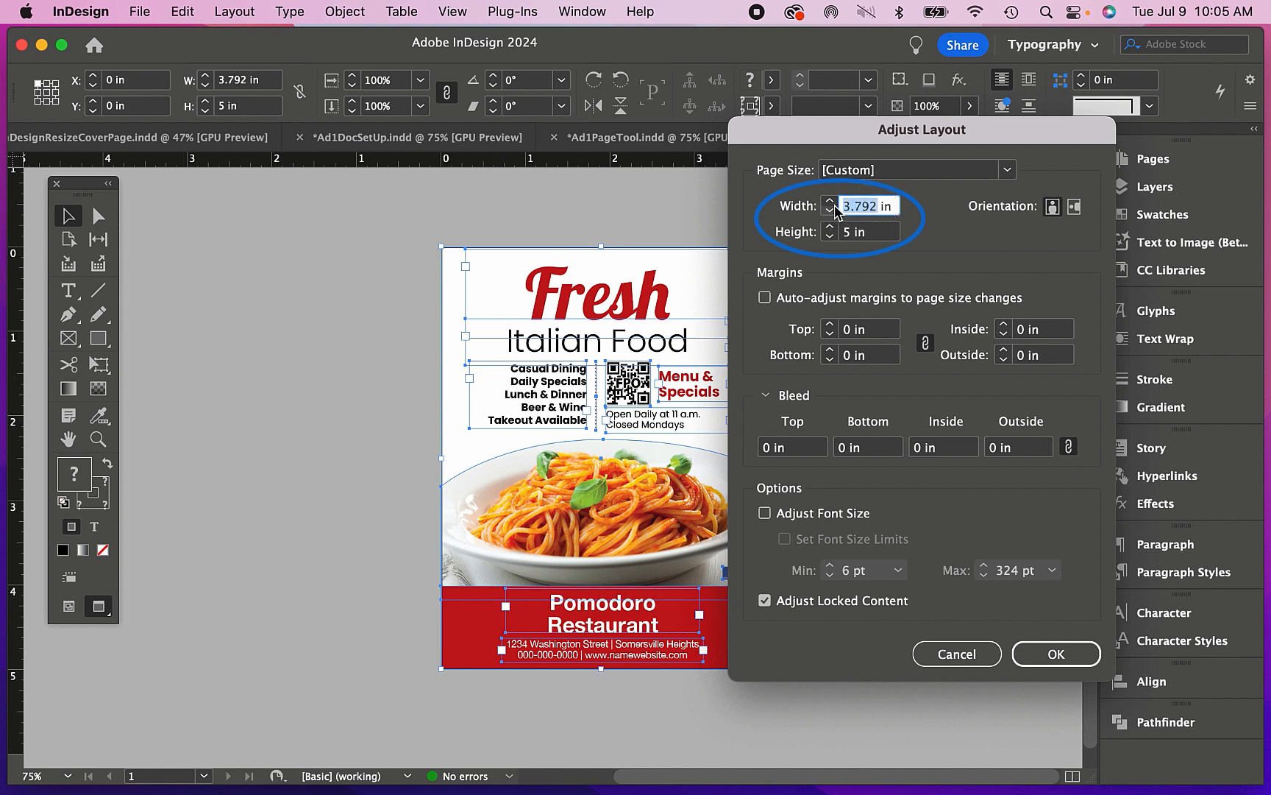
type("6.6")
key("Tab")
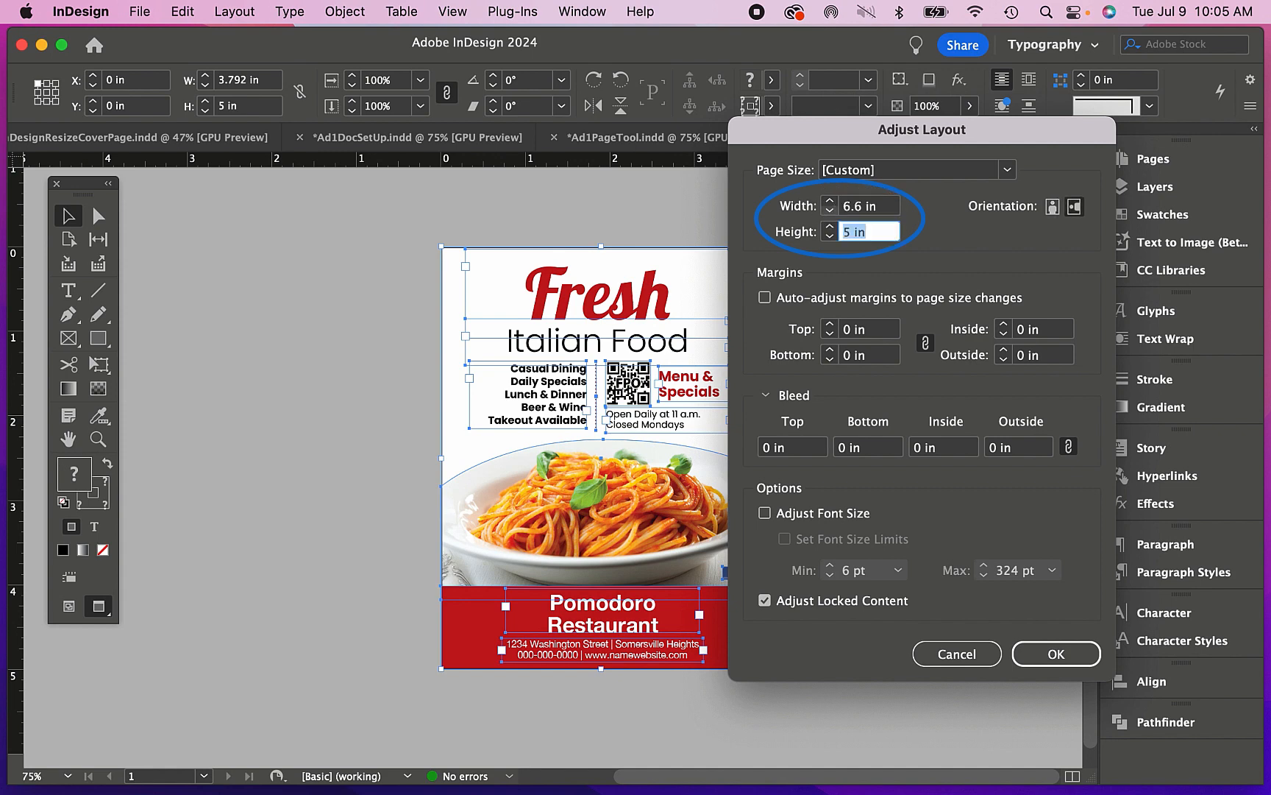
type("6")
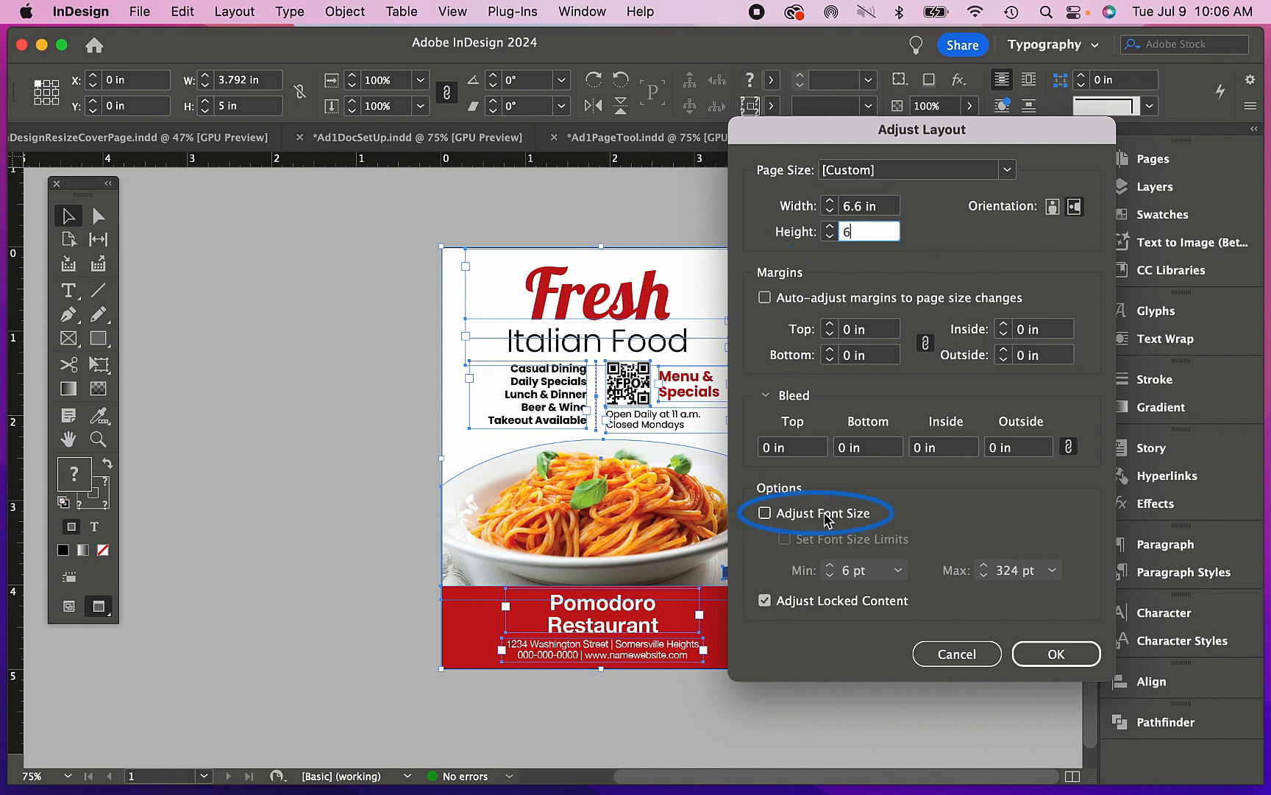
- Turn on Adjust Font Size, turn off Adjust Locked Content, and apply the layout adjustment
left_click(765, 514)
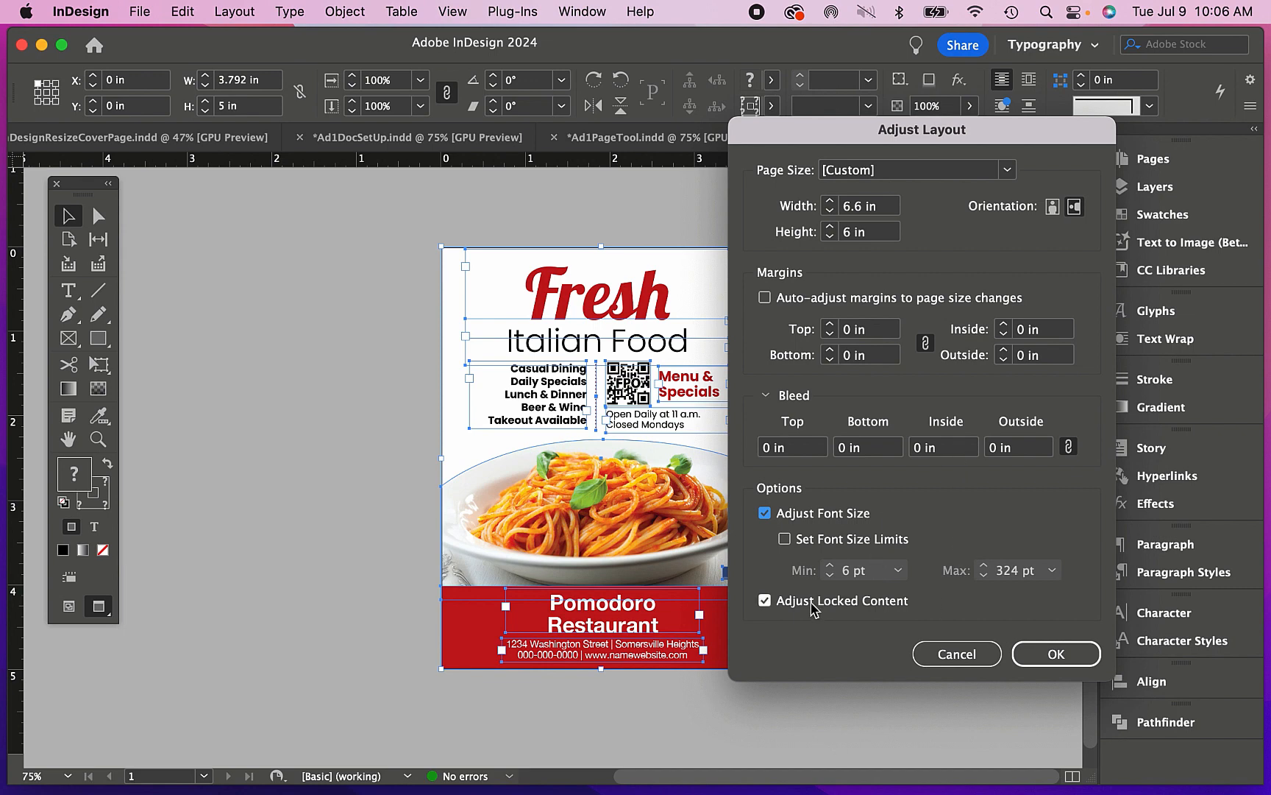
left_click(766, 603)
left_click(1057, 654)
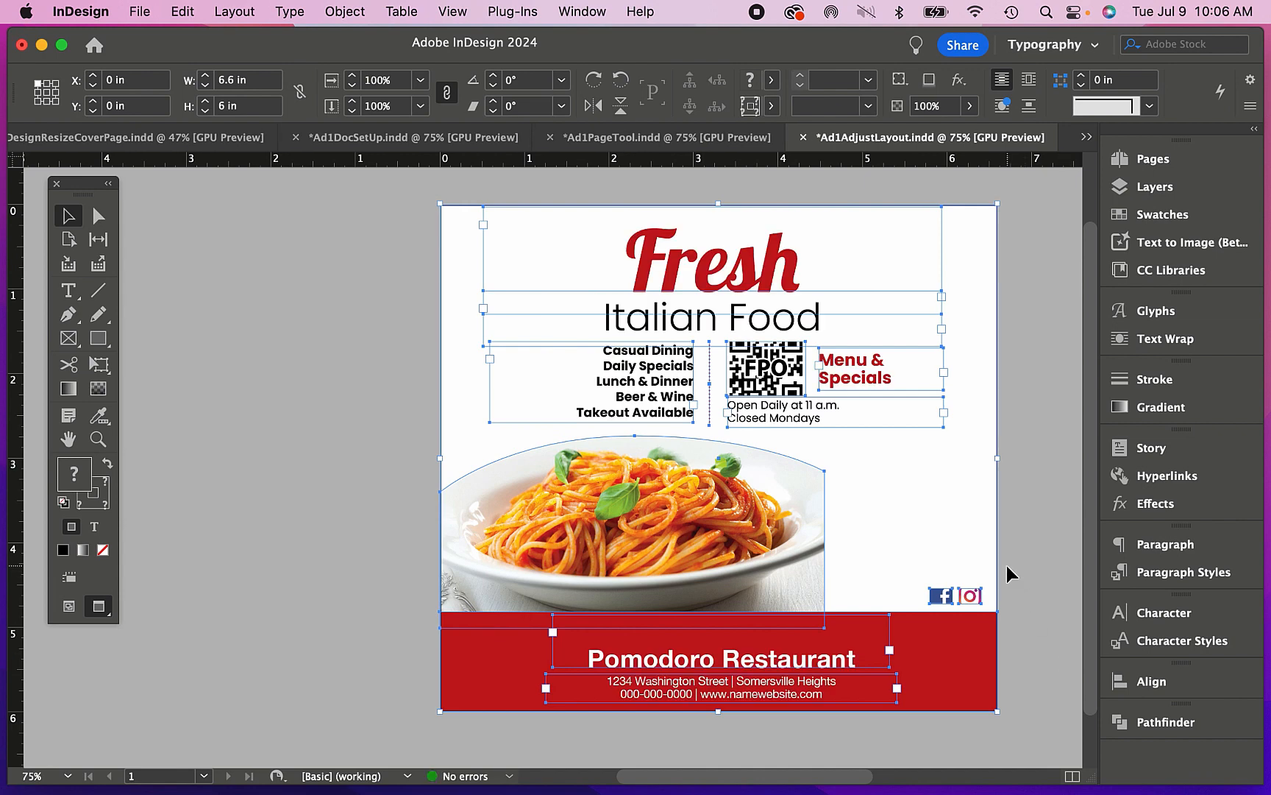
scroll(1007, 565, "right", 2)
scroll(1006, 565, "up", 1)
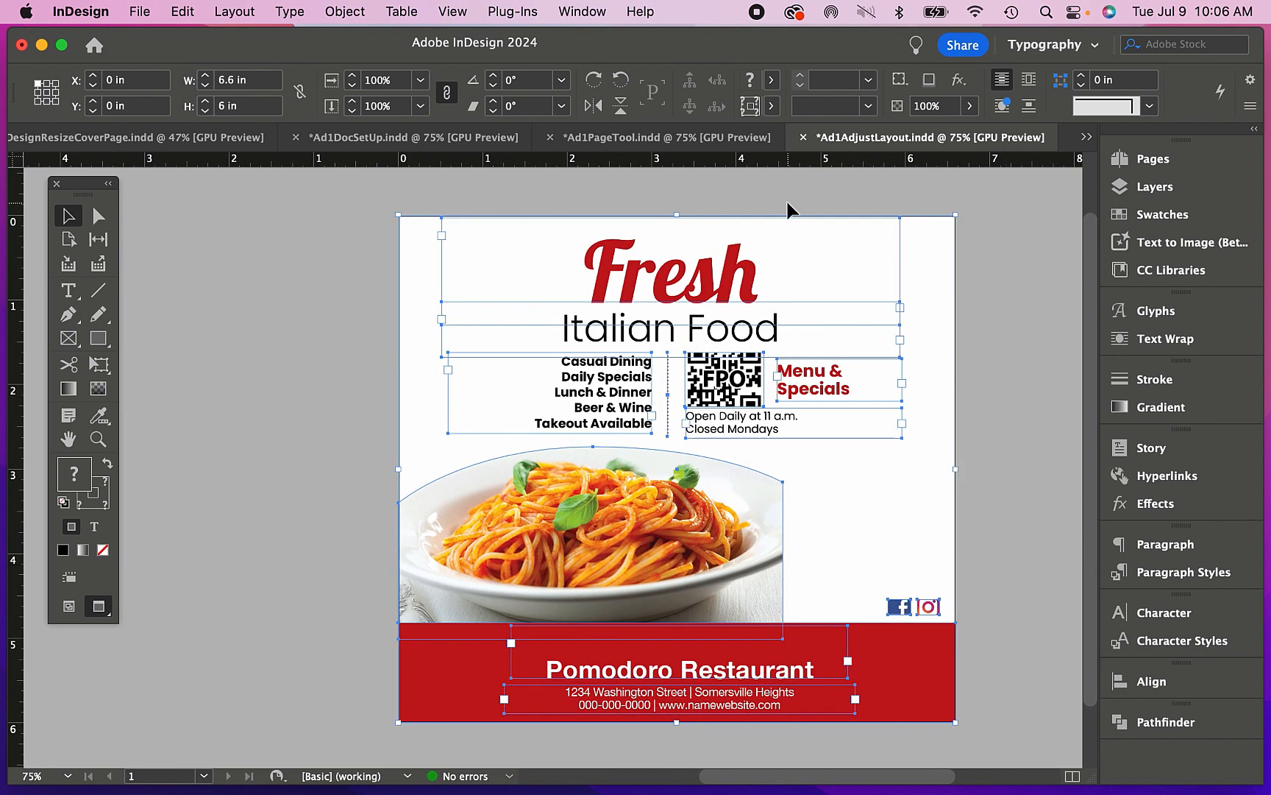
left_click(999, 423)
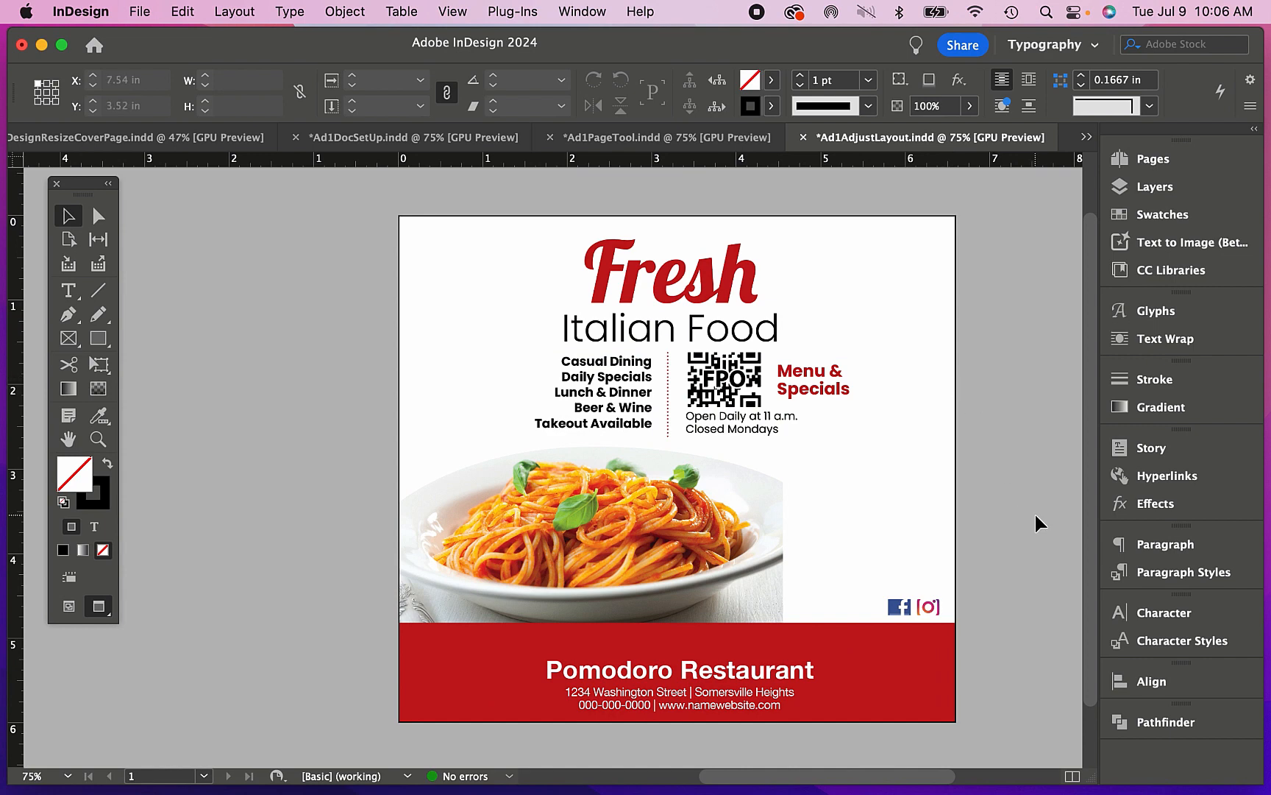
- Compare the resized ads in Ad1PageTool.indd, Ad1AdjustLayout.indd and Ad1DocSetUp.indd
left_click(713, 140)
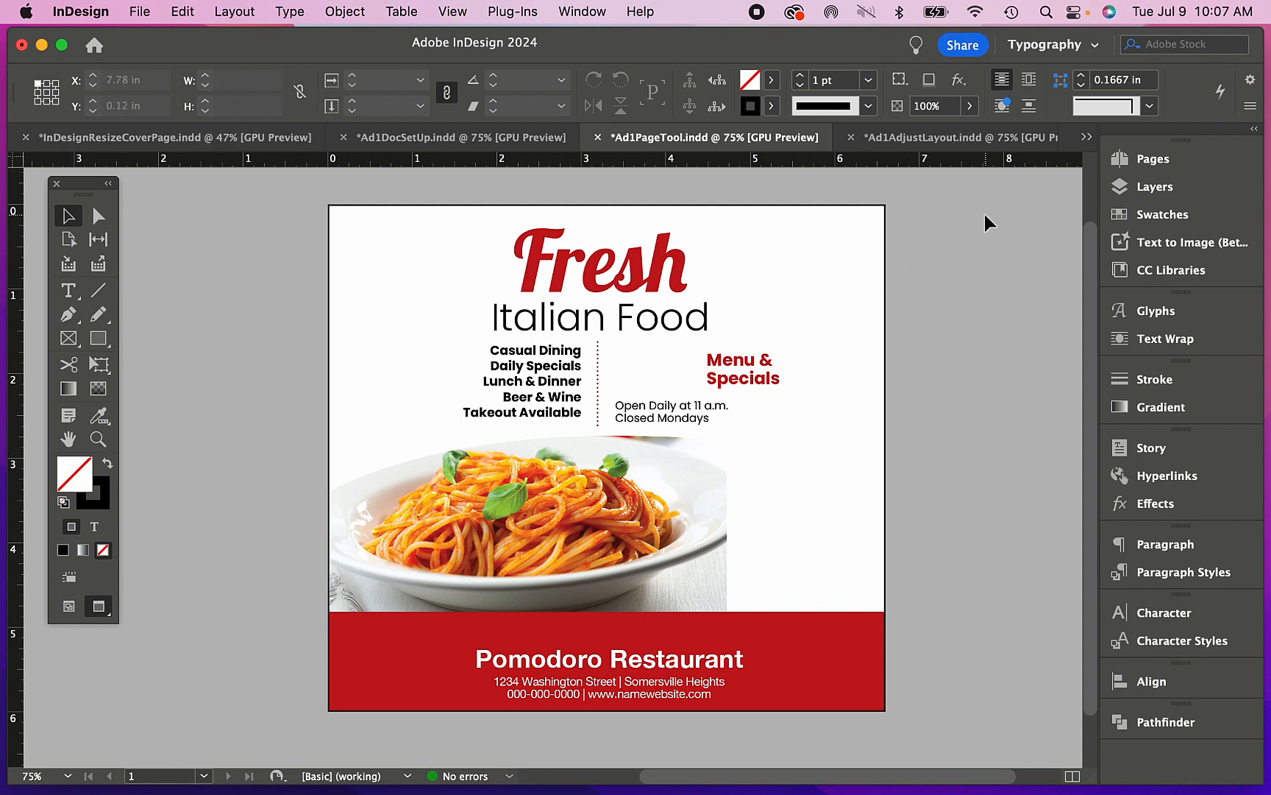
left_click(985, 140)
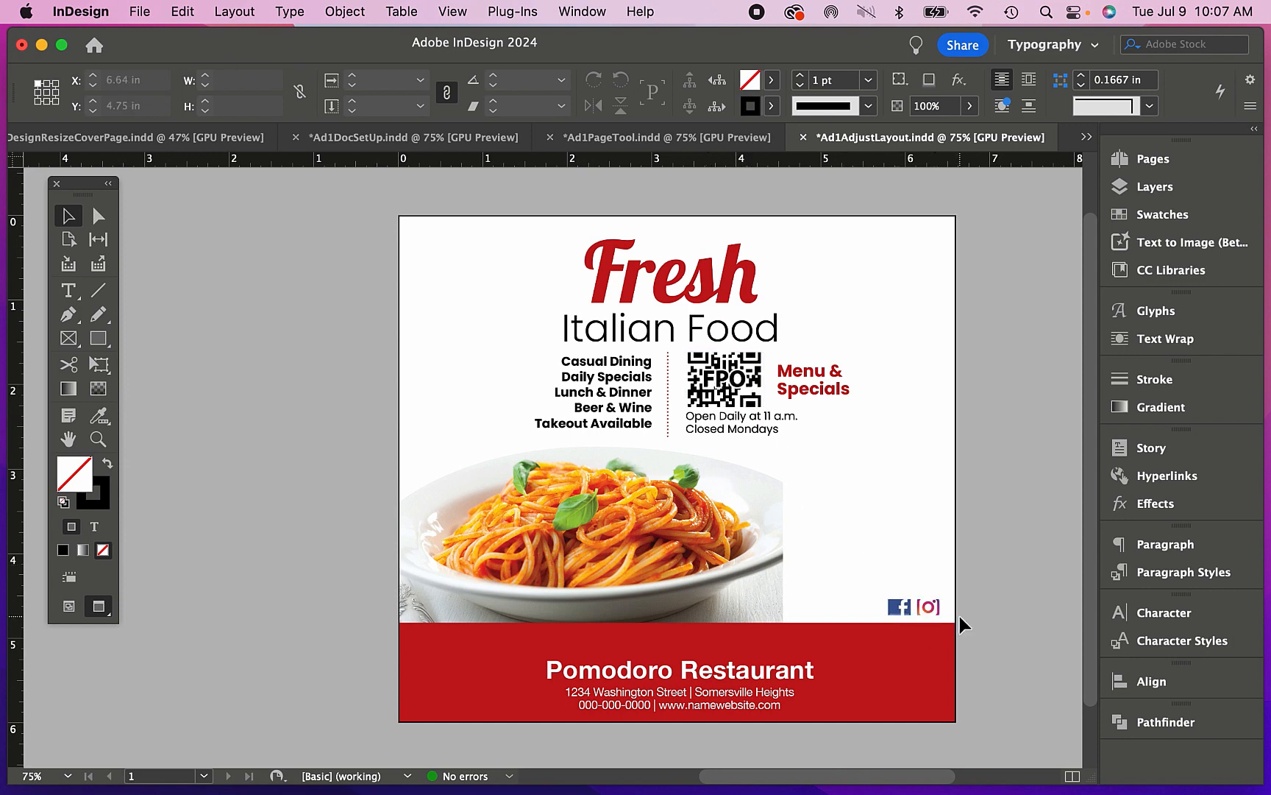
scroll(959, 624, "down", 1)
scroll(959, 623, "right", 1)
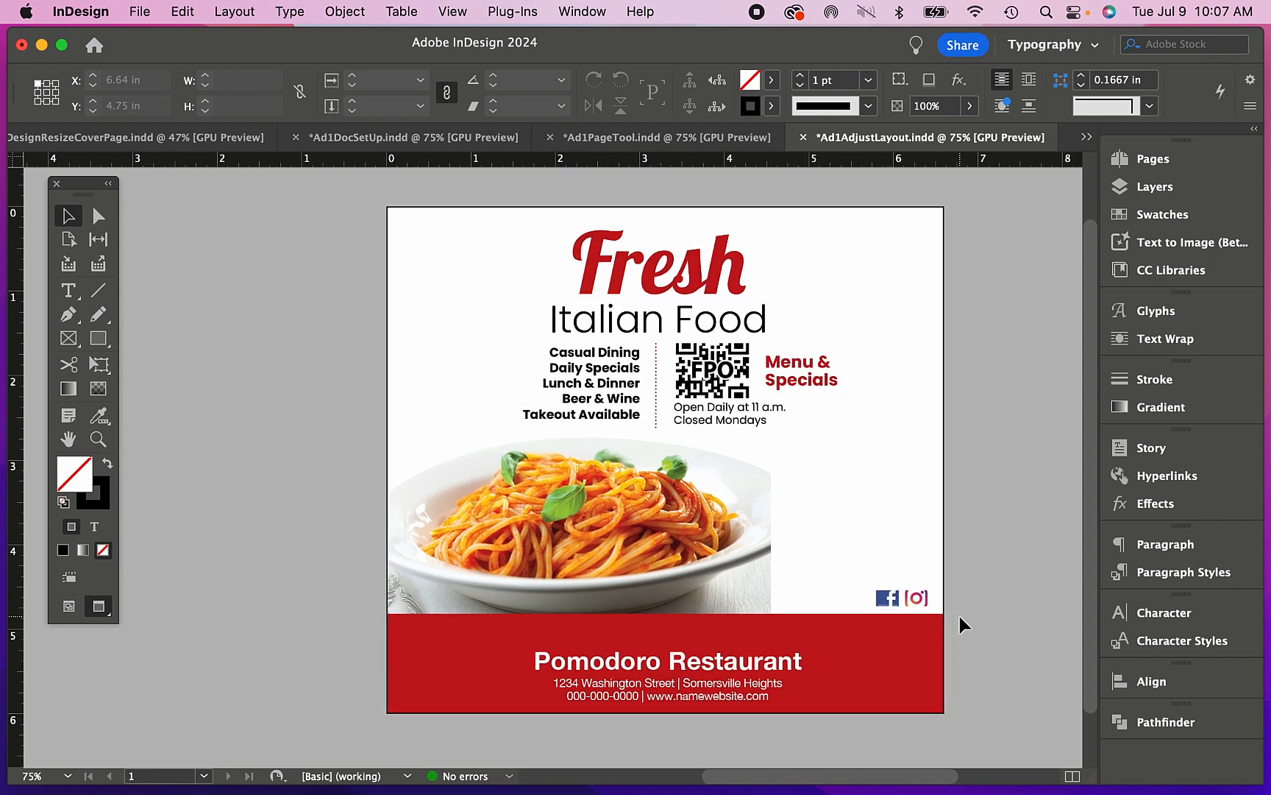
left_click(470, 139)
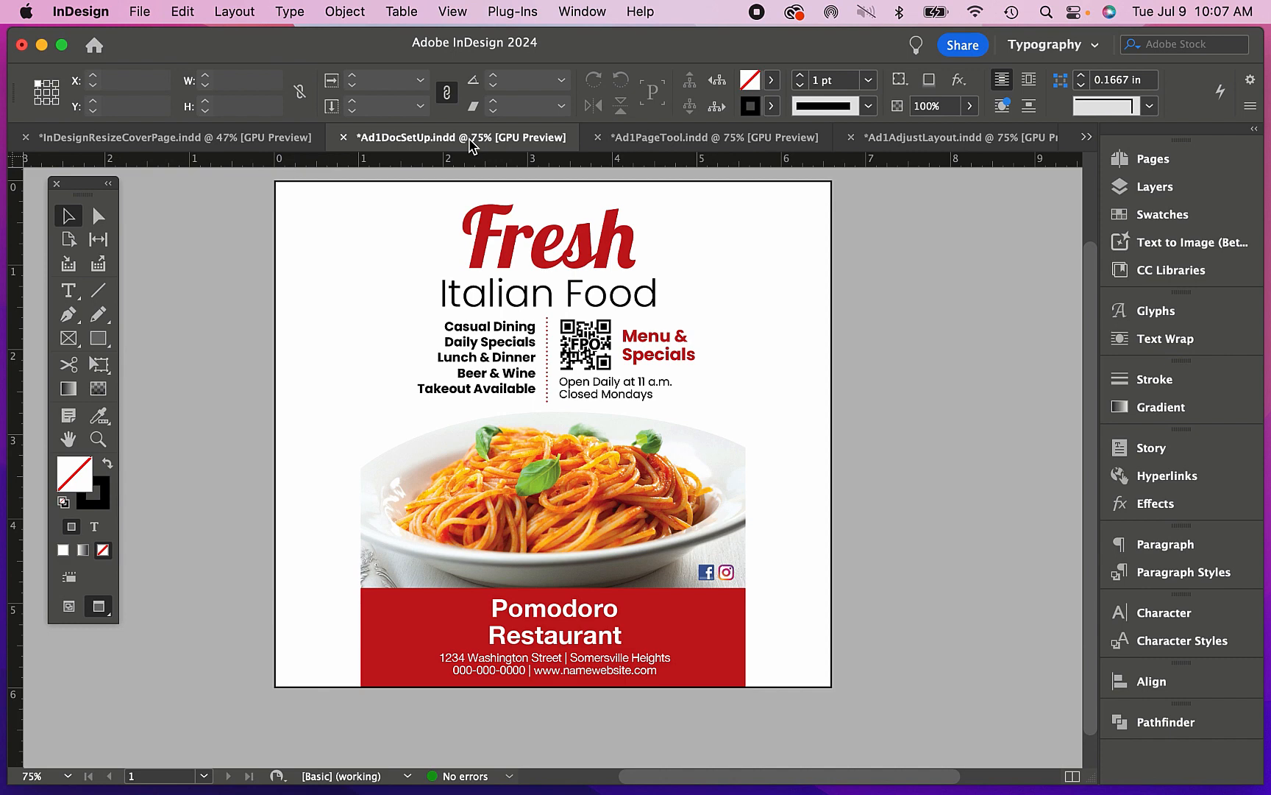
left_click(672, 143)
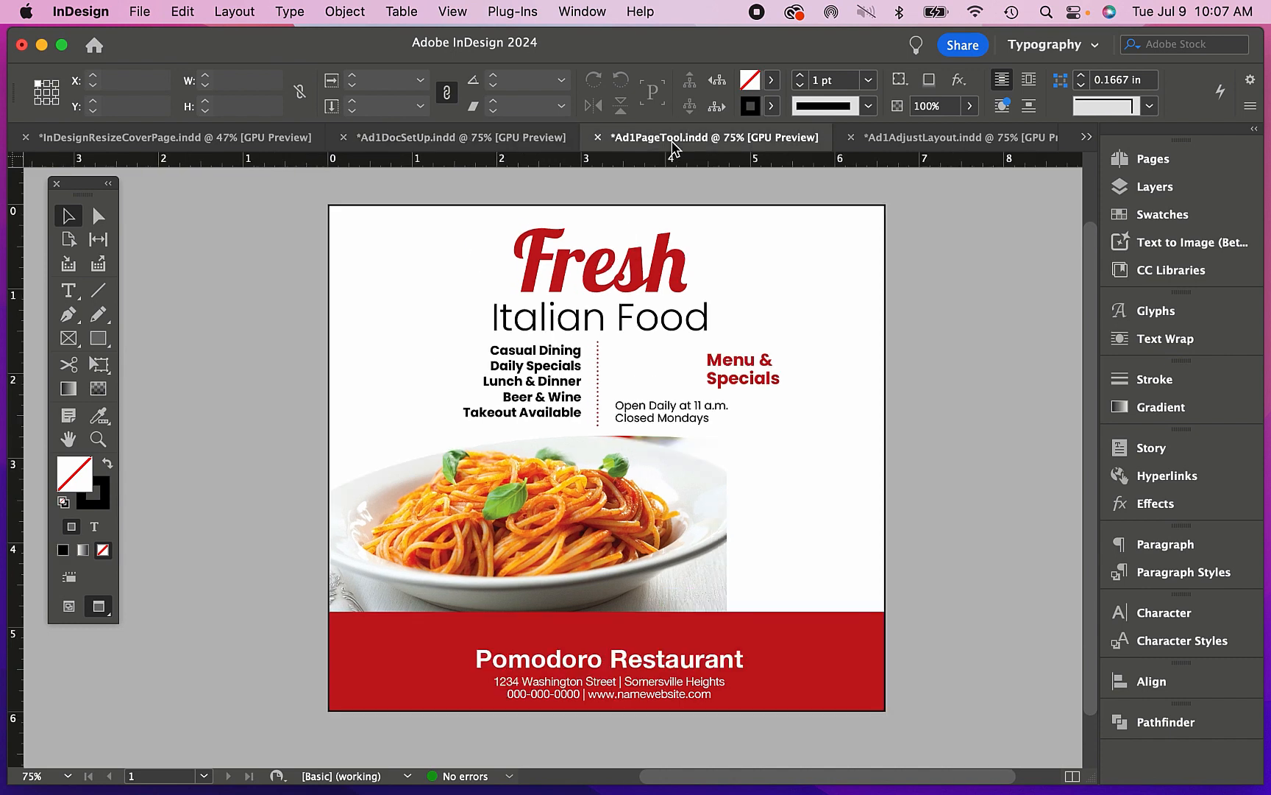
left_click(958, 143)
- Check the empty QR code and social icon frames in Ad1PageTool.indd and show the page in Normal screen mode
left_click(681, 365)
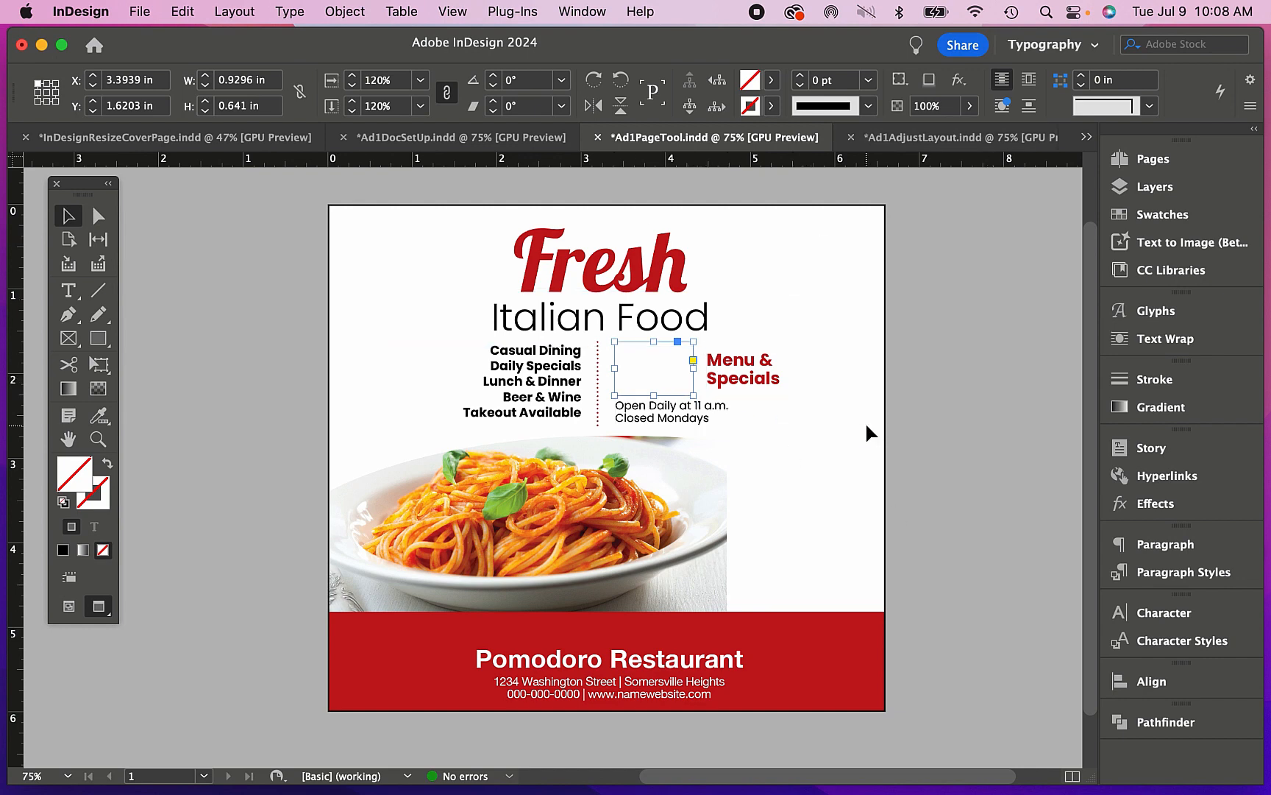
left_click_drag(866, 602, 832, 598)
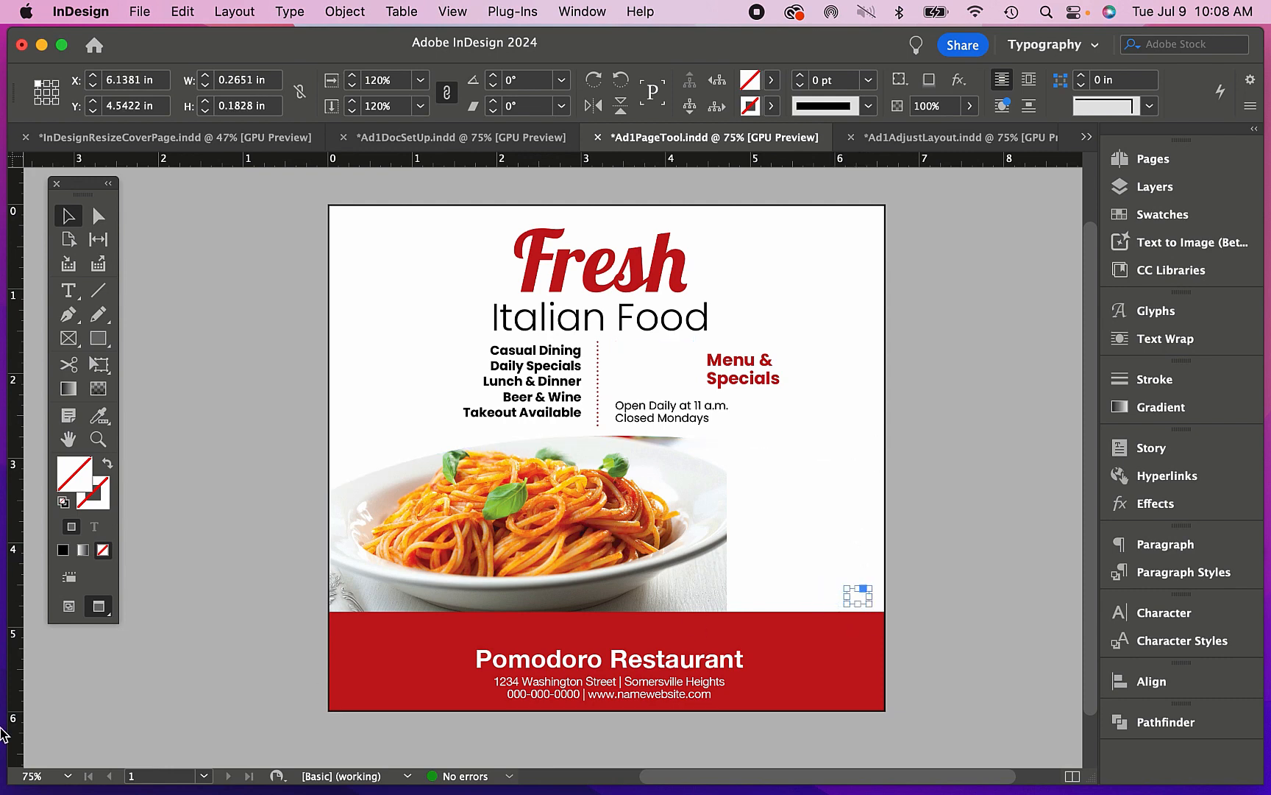
left_click(69, 605)
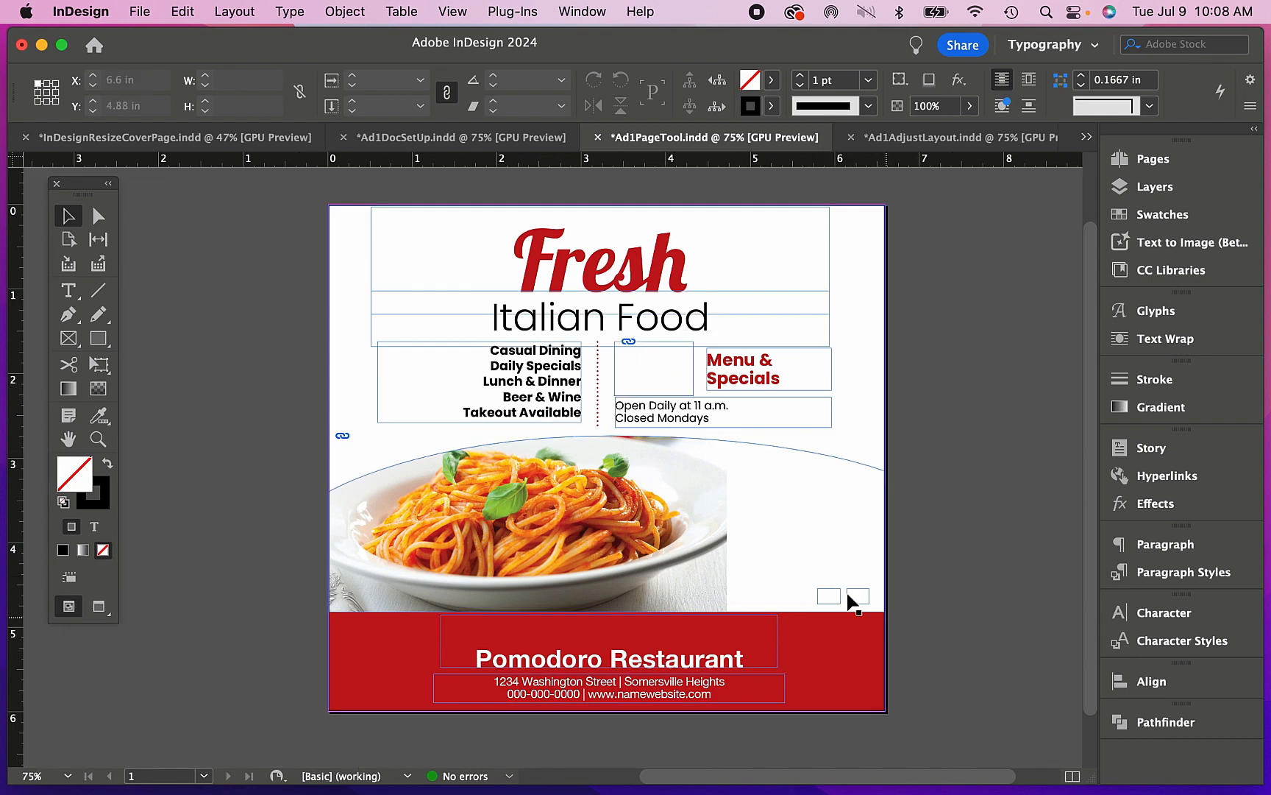
- Select the QR code frame and both social icon frames and apply Fit Content to Frame
left_click(683, 371)
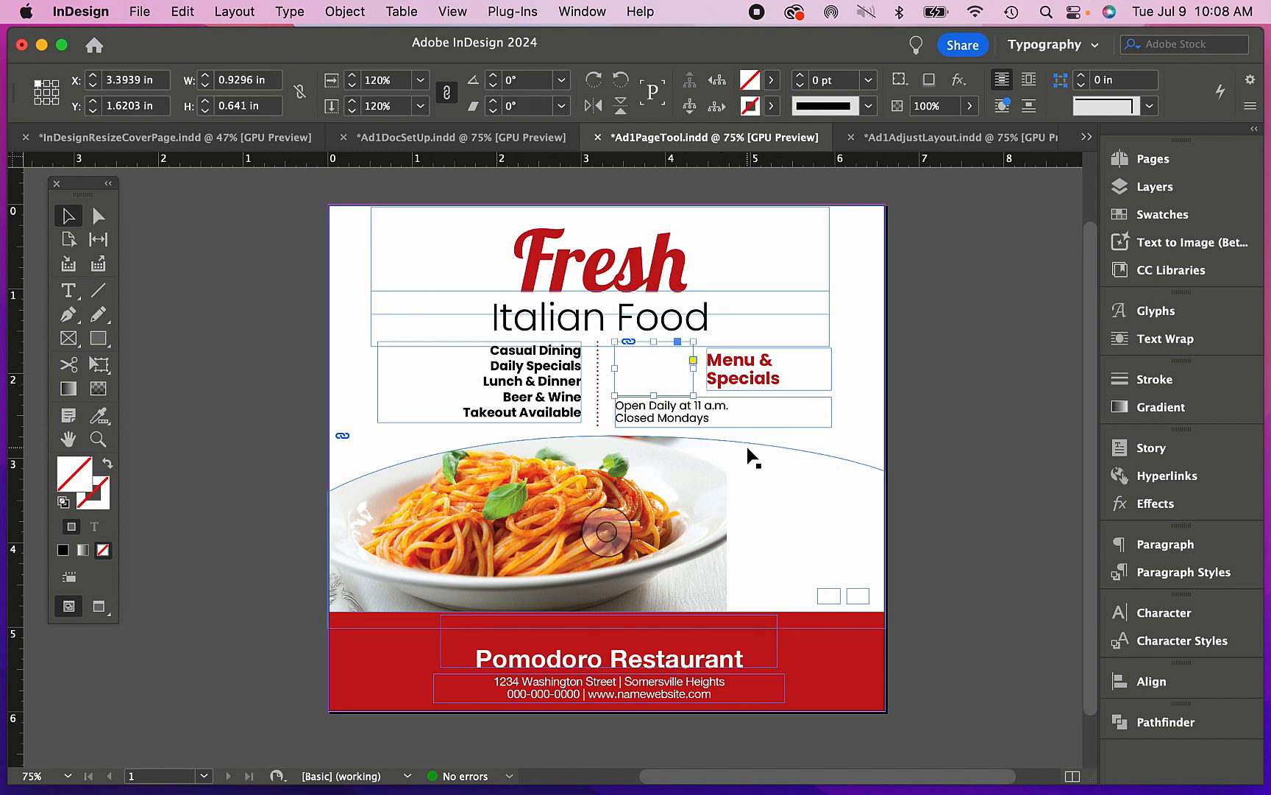
left_click_drag(830, 597, 870, 603)
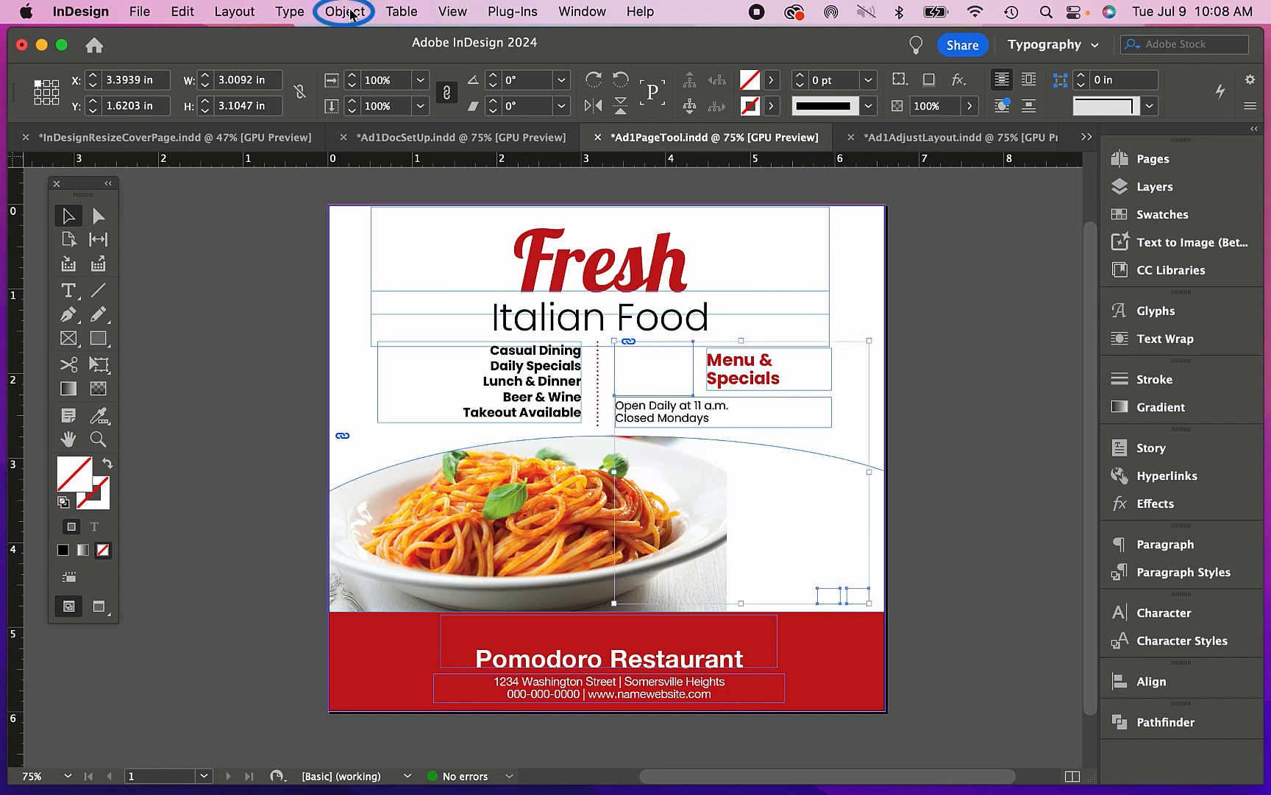
left_click(350, 12)
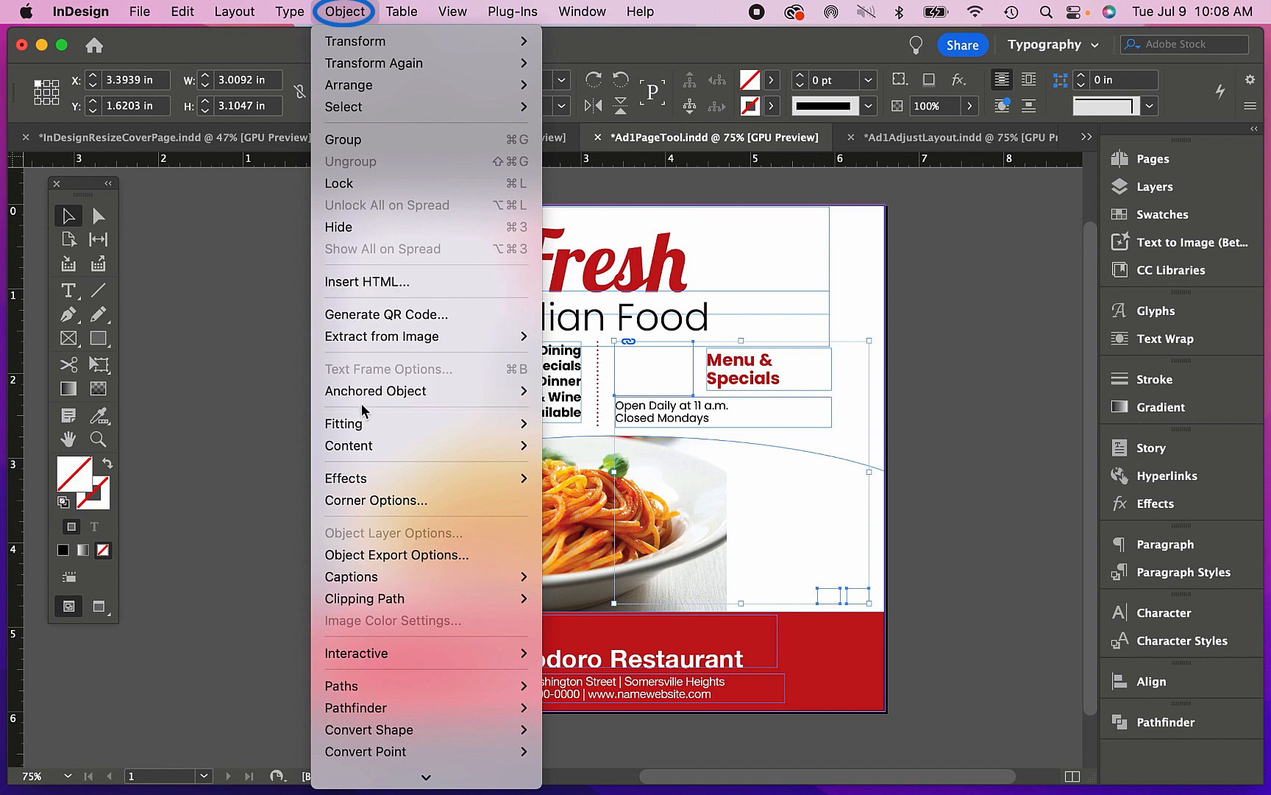
mouse_move(360, 425)
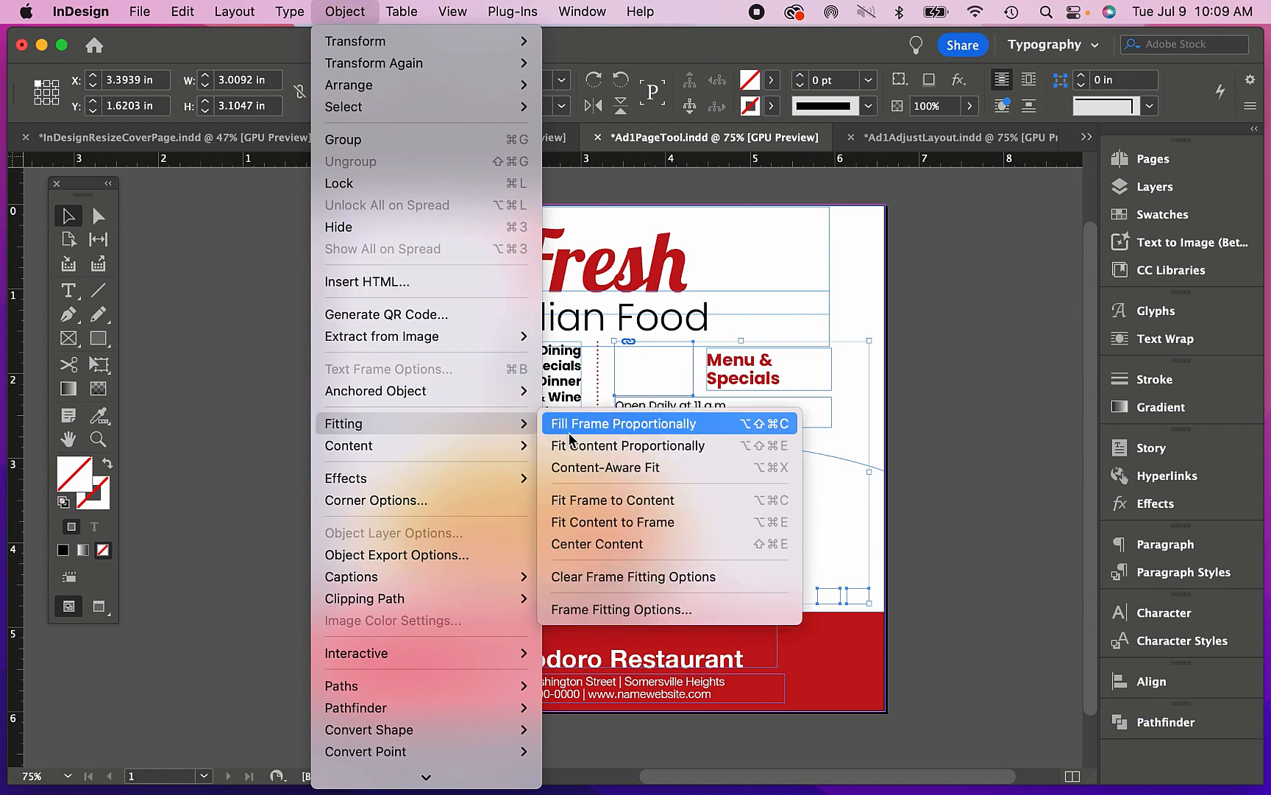
left_click(586, 519)
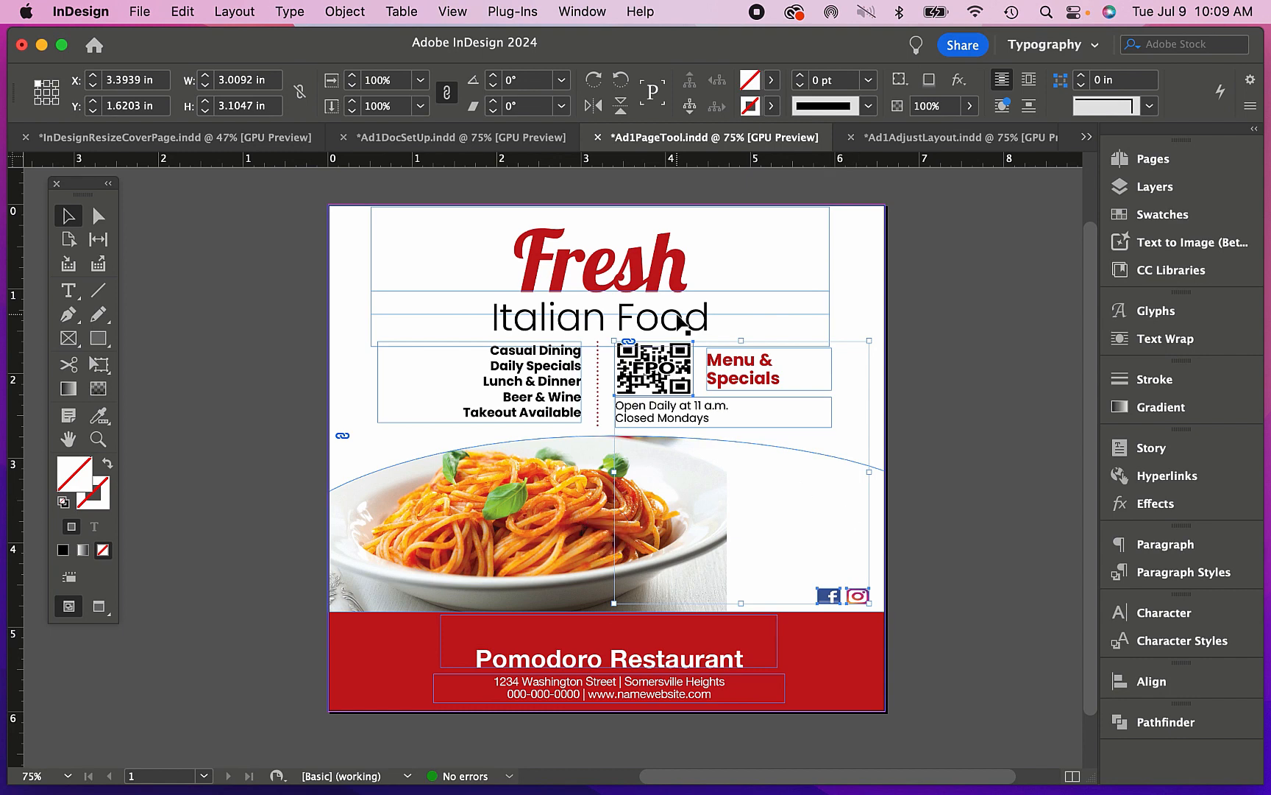
- Apply Fit Content Proportionally to the selected QR code and social icon frames
left_click(346, 11)
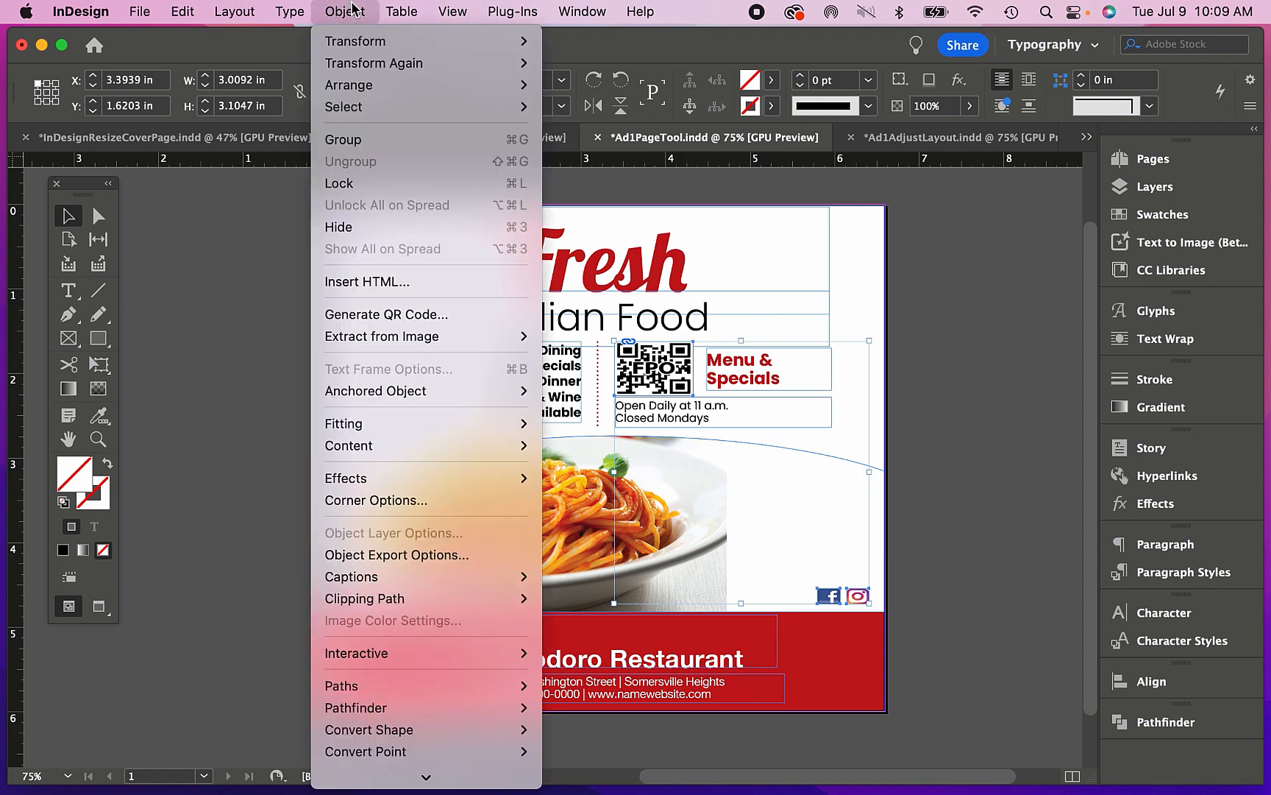
mouse_move(388, 428)
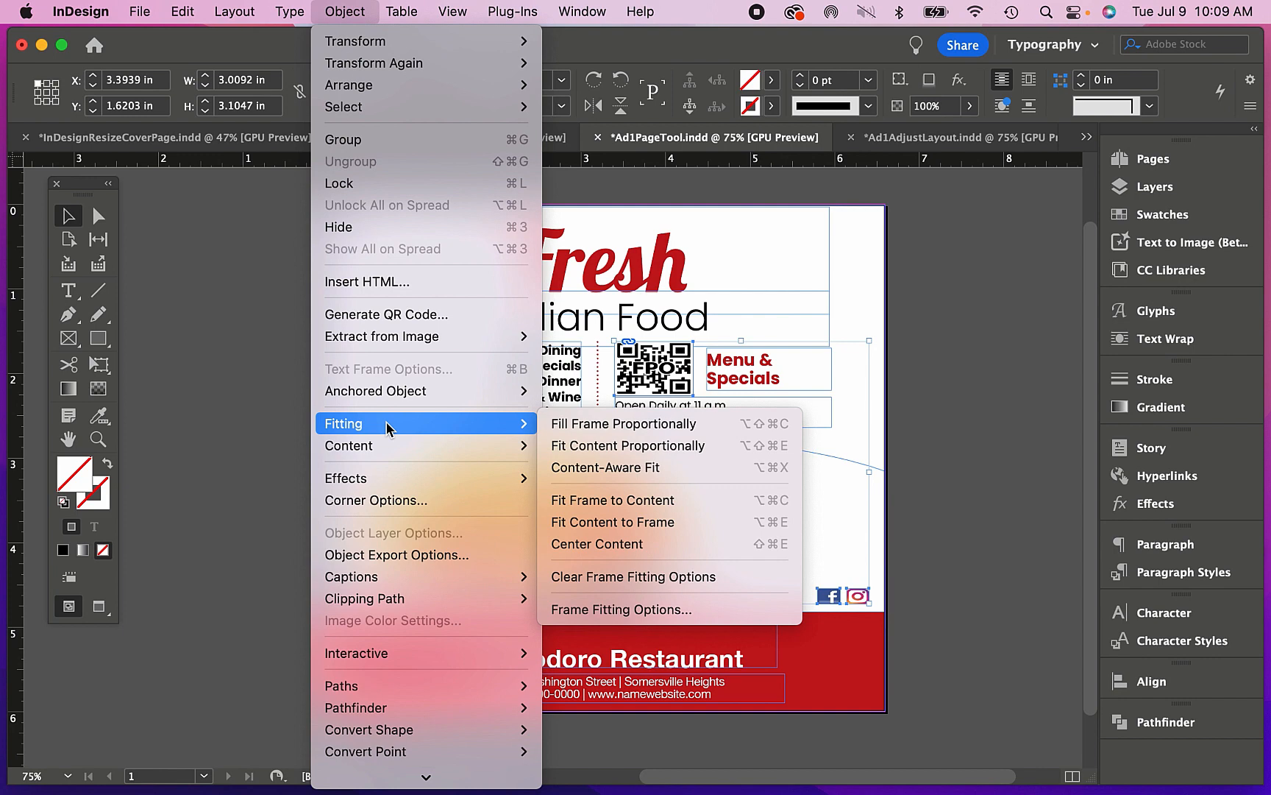
left_click(670, 448)
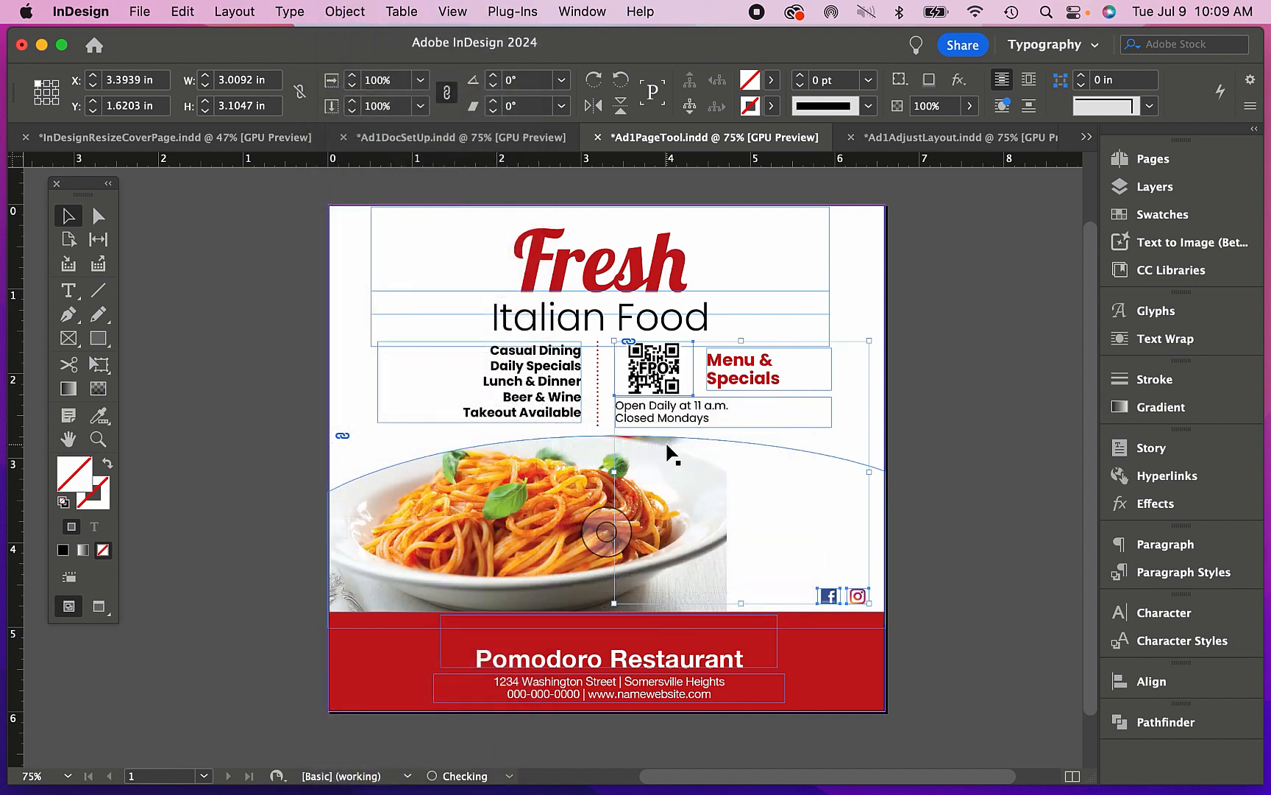
- Apply Fit Frame to Content to the QR code and social icon frames, then deselect them
left_click(346, 11)
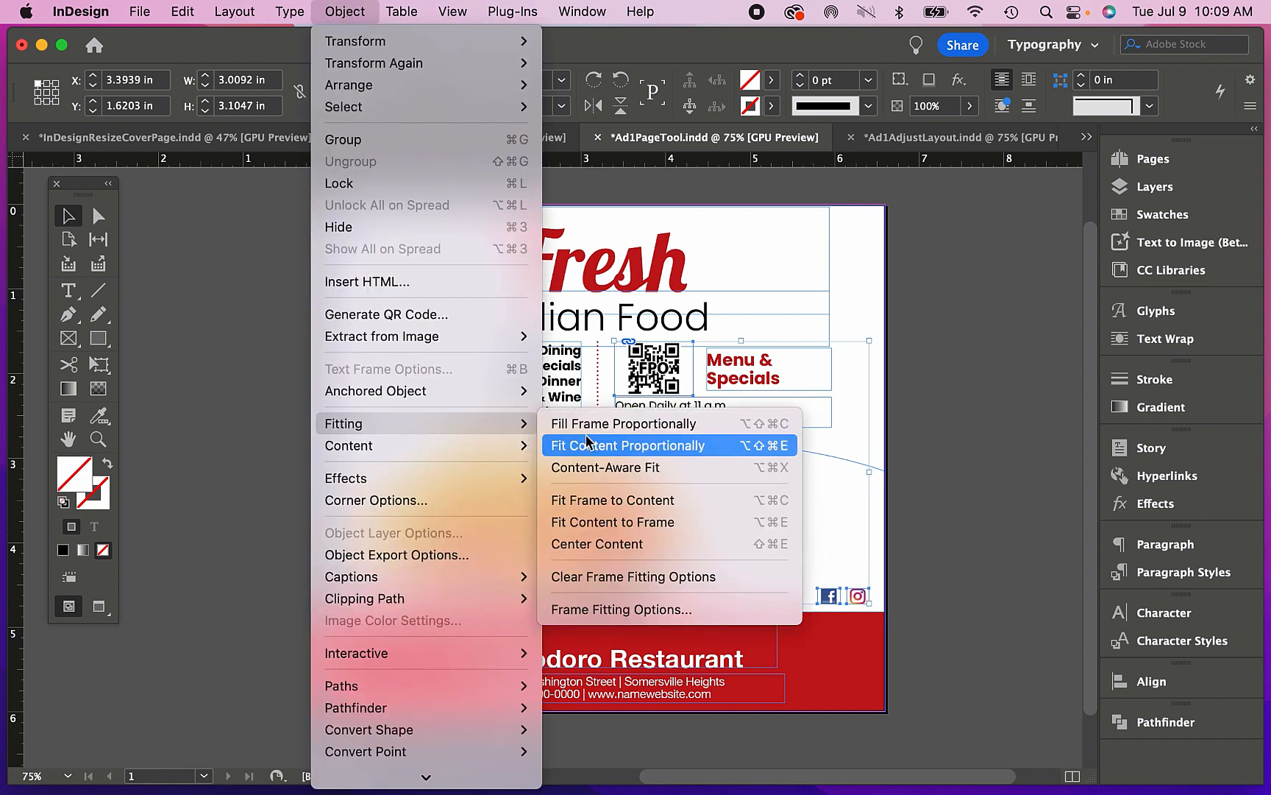
left_click(604, 501)
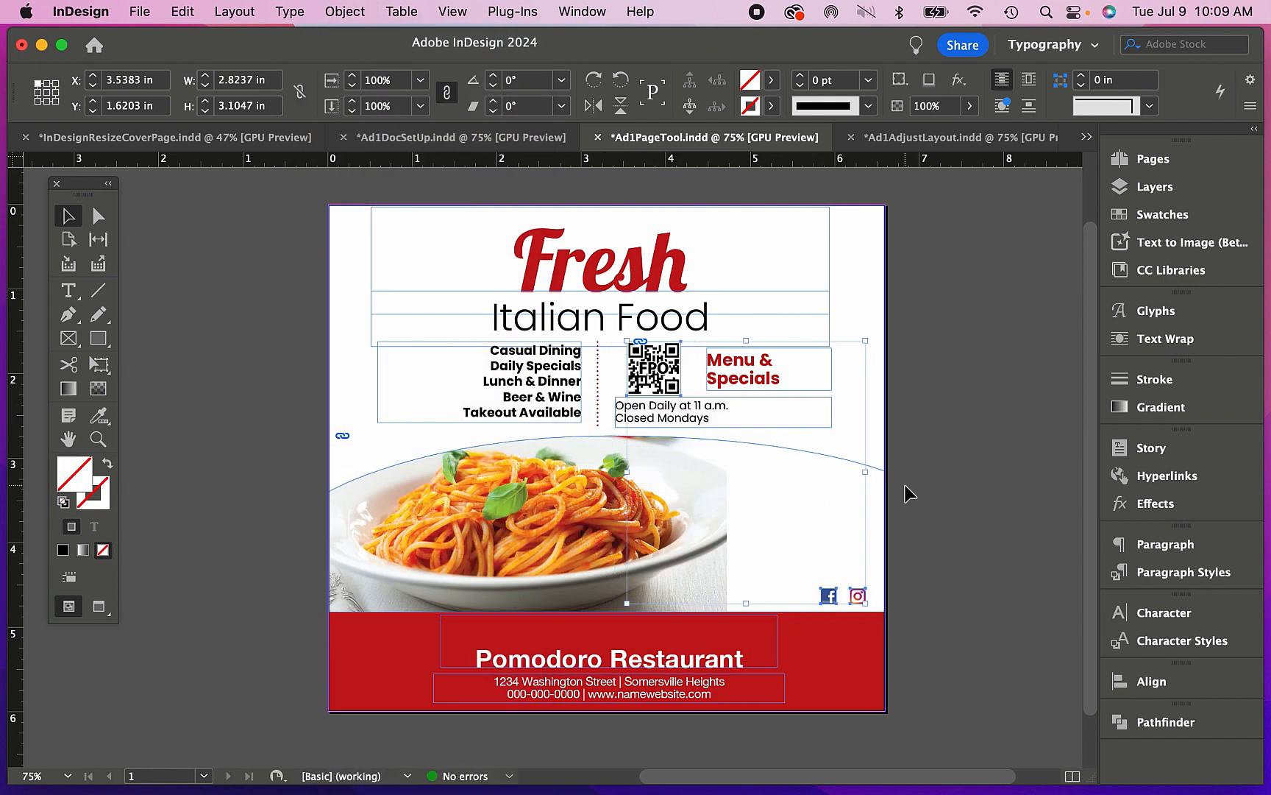
left_click(932, 523)
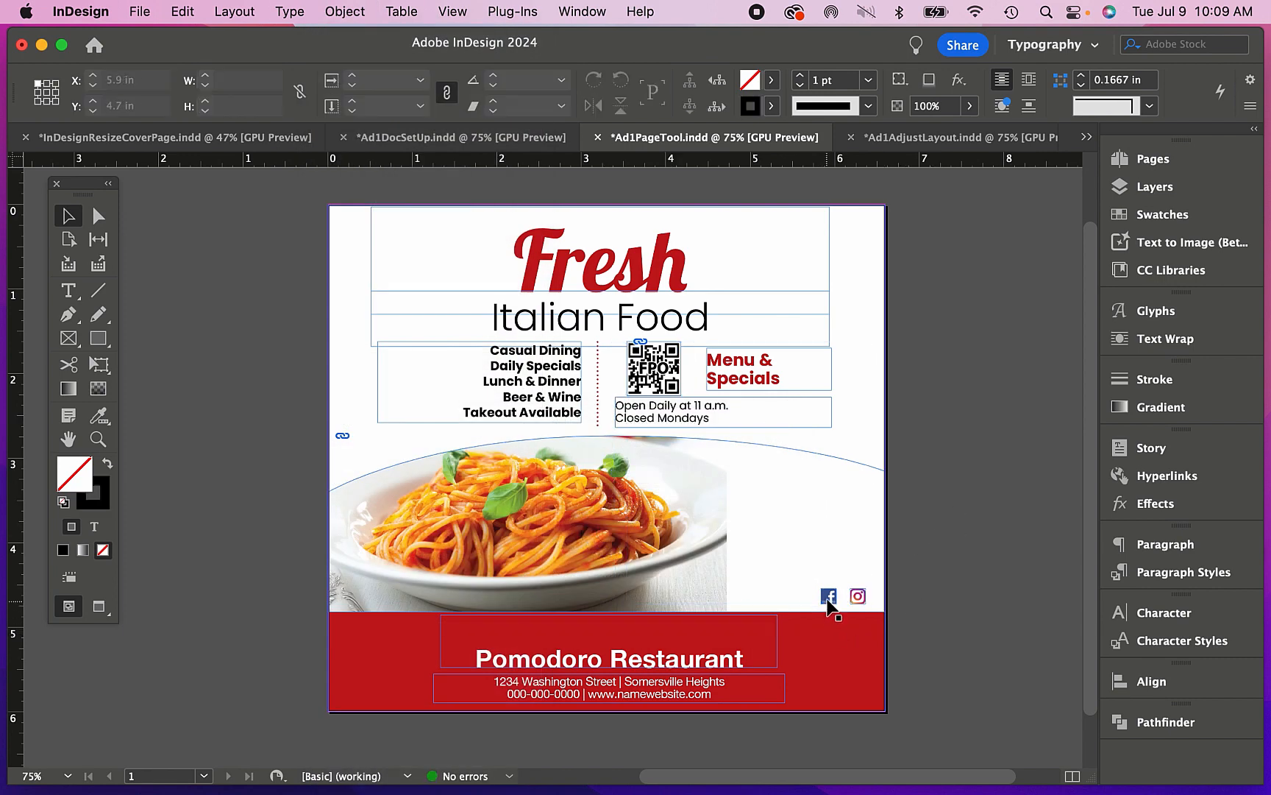
- Move the Facebook icon closer to the Instagram icon, and shift the QR code left to line up with the opening-hours text
left_click_drag(829, 603, 837, 603)
left_click(678, 368)
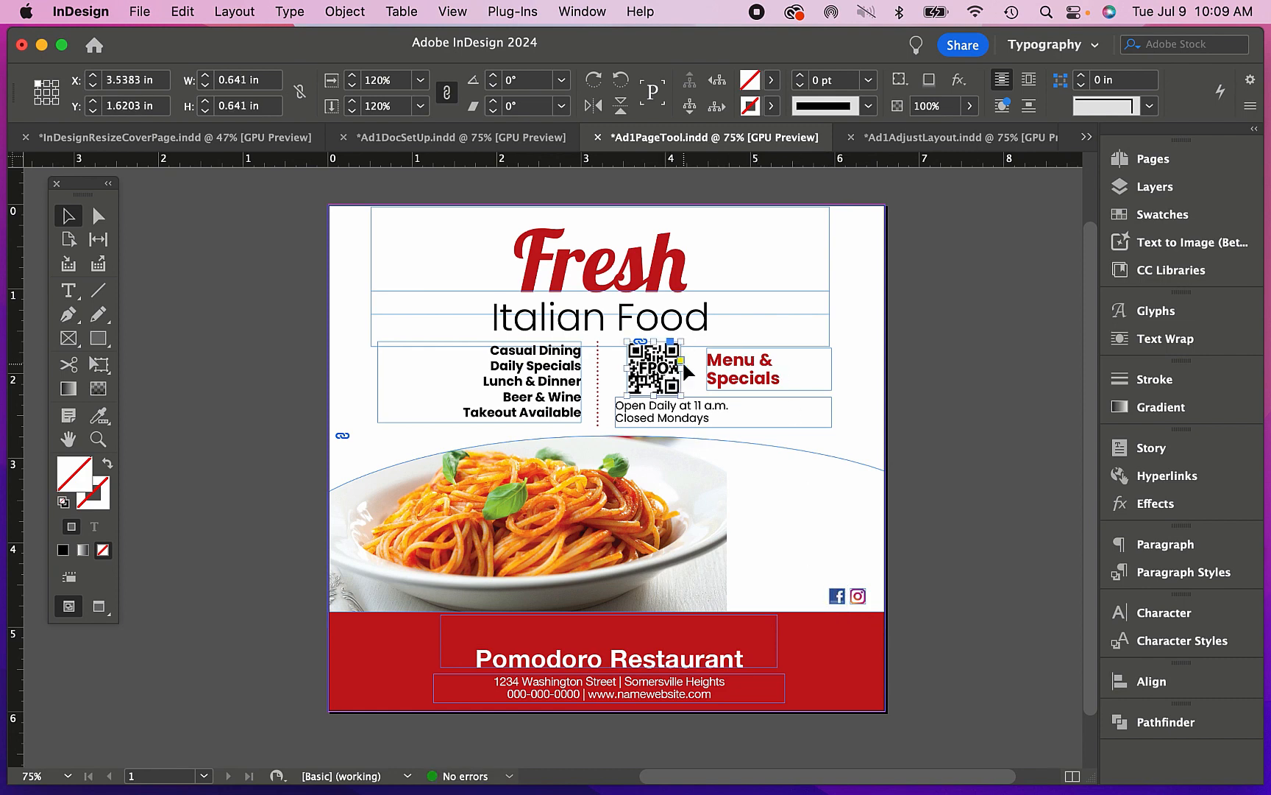
key("Left")
key("Left")
key("Left")
key("Left")
key("Left")
key("Left")
key("Left")
key("Left")
key("Left")
key("Left")
key("Left")
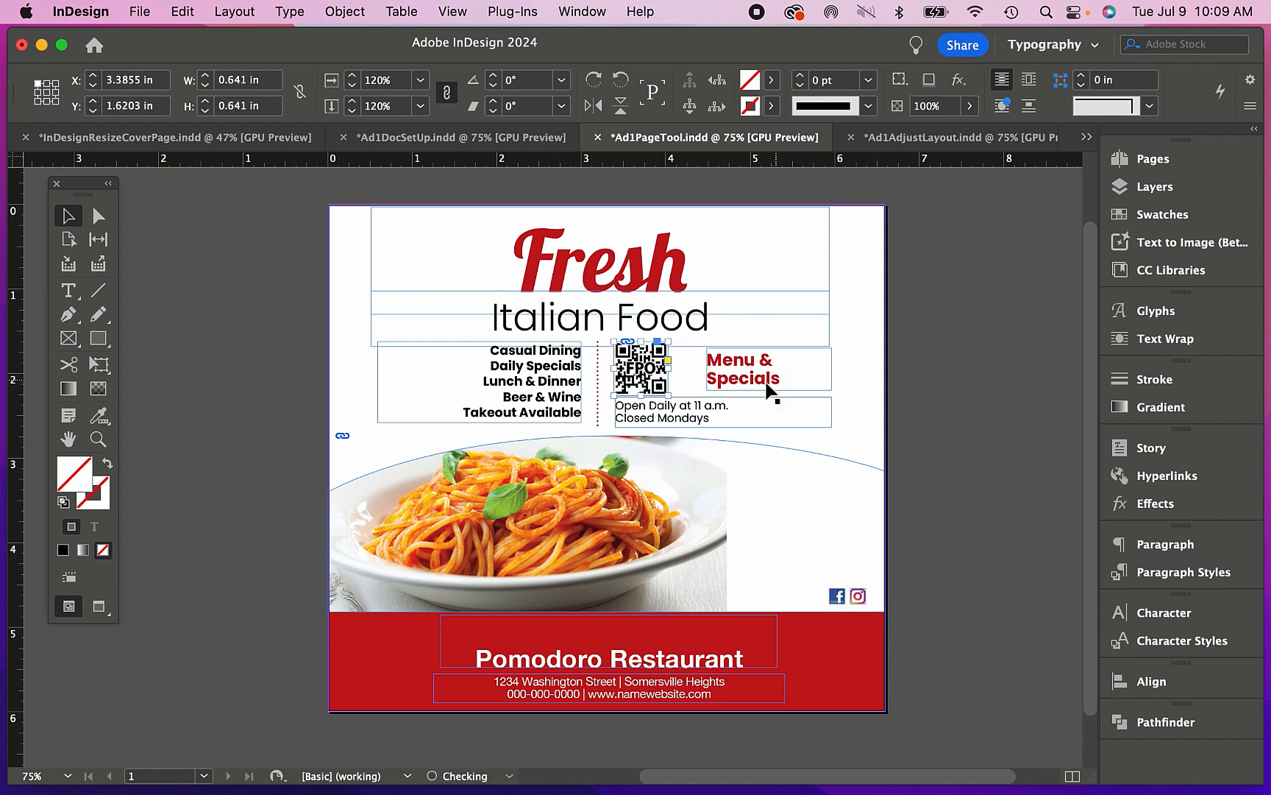
- Move the "Menu & Specials" text frame left so it sits directly beside the QR code, at about X 4.11 in
left_click_drag(769, 390, 758, 375)
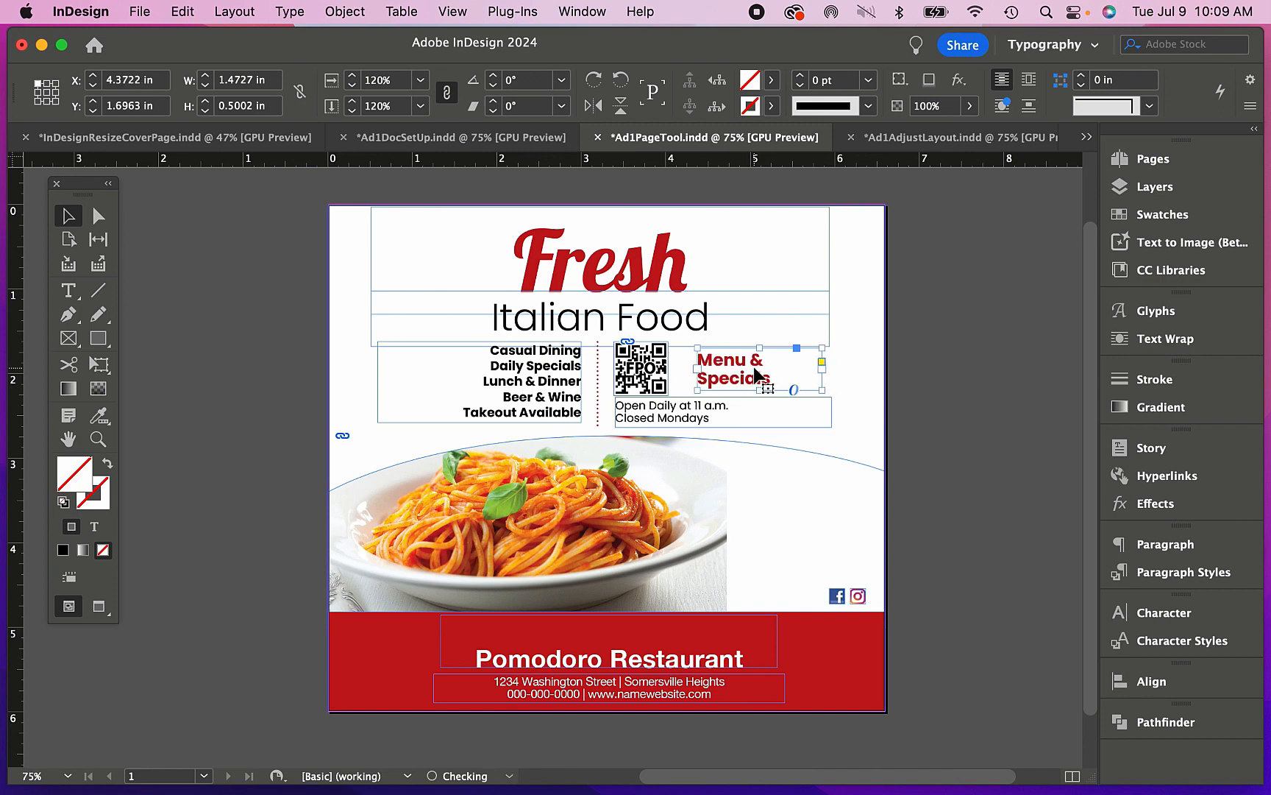
key("Left")
key("Left")
key("Left")
key("Left")
key("Left")
key("Left")
key("Left")
key("Left")
key("Left")
key("Left")
key("Left")
key("Left")
key("Left")
key("Left")
key("Left")
key("Left")
key("Left")
key("Left")
key("Left")
key("Left")
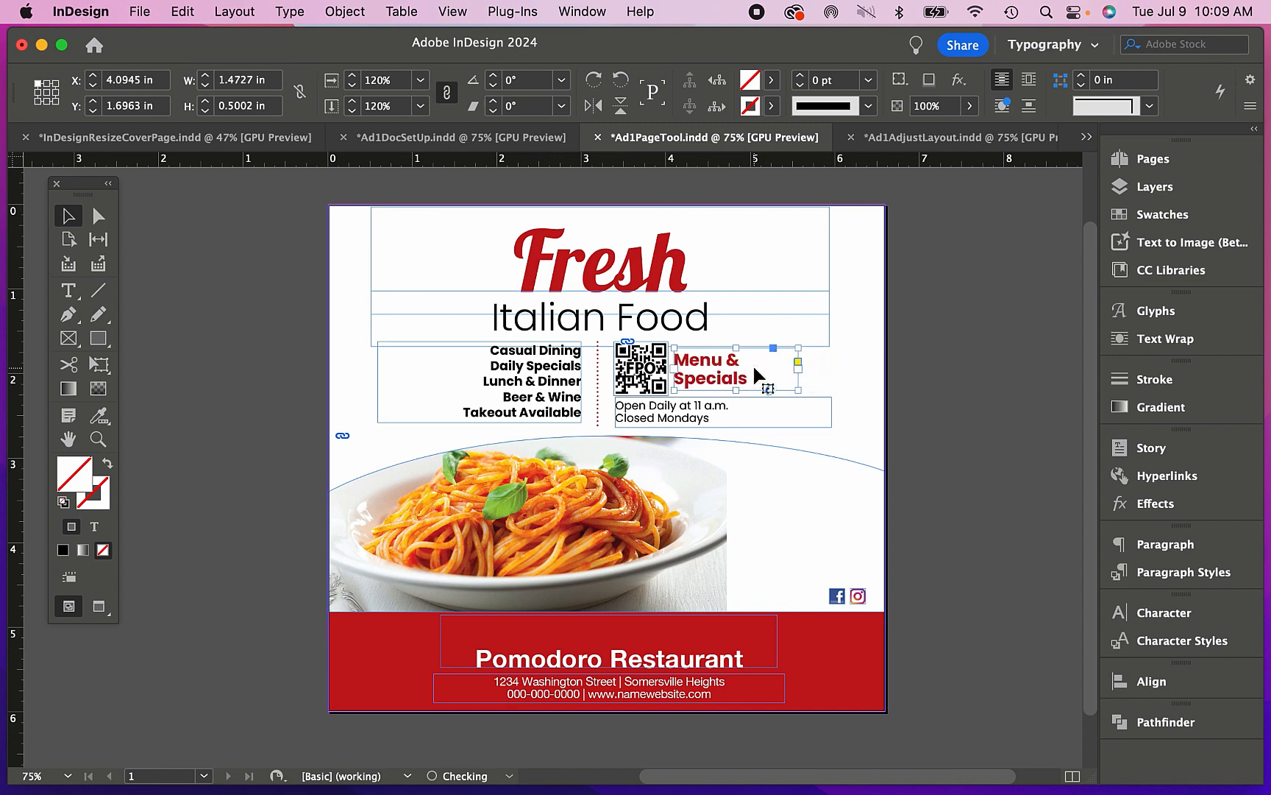
- Scale the spaghetti photo inside its curved frame to the full 6.6 in page width and reposition it slightly lower
left_click(666, 568)
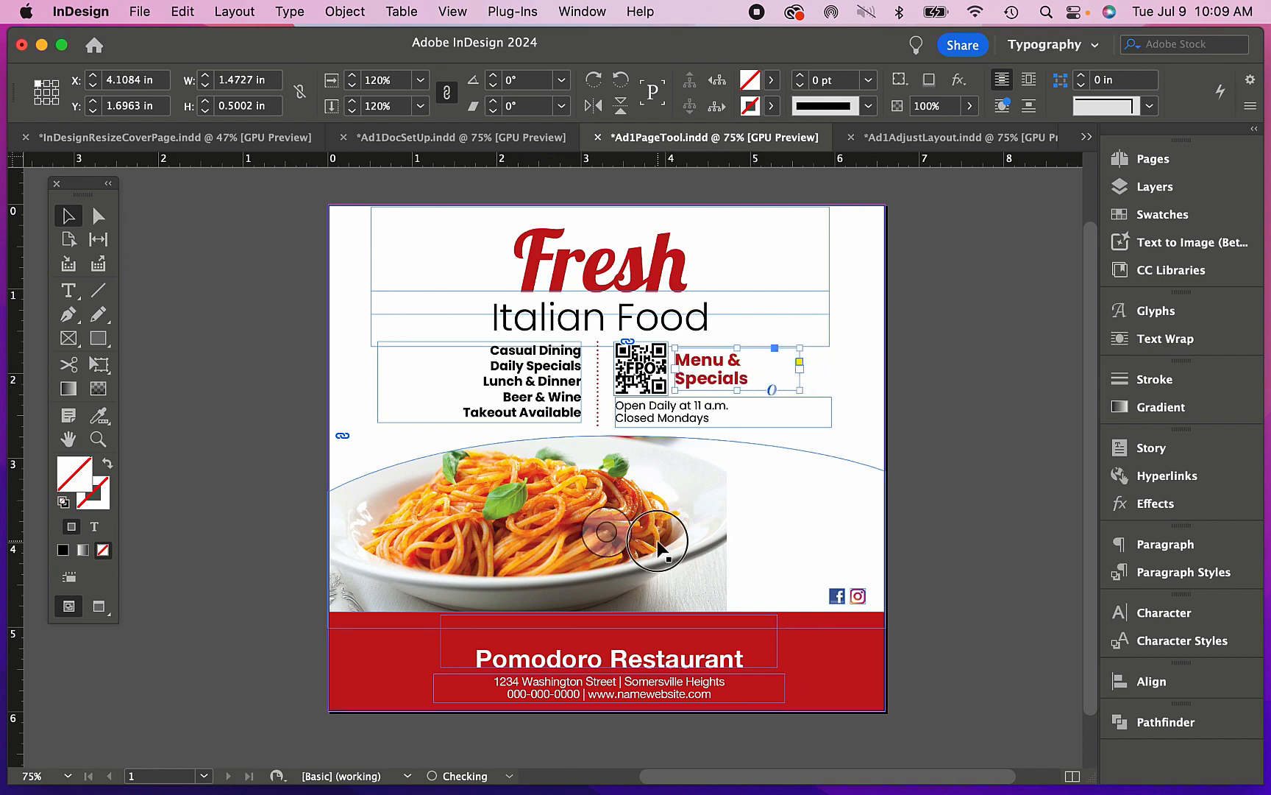
left_click(98, 216)
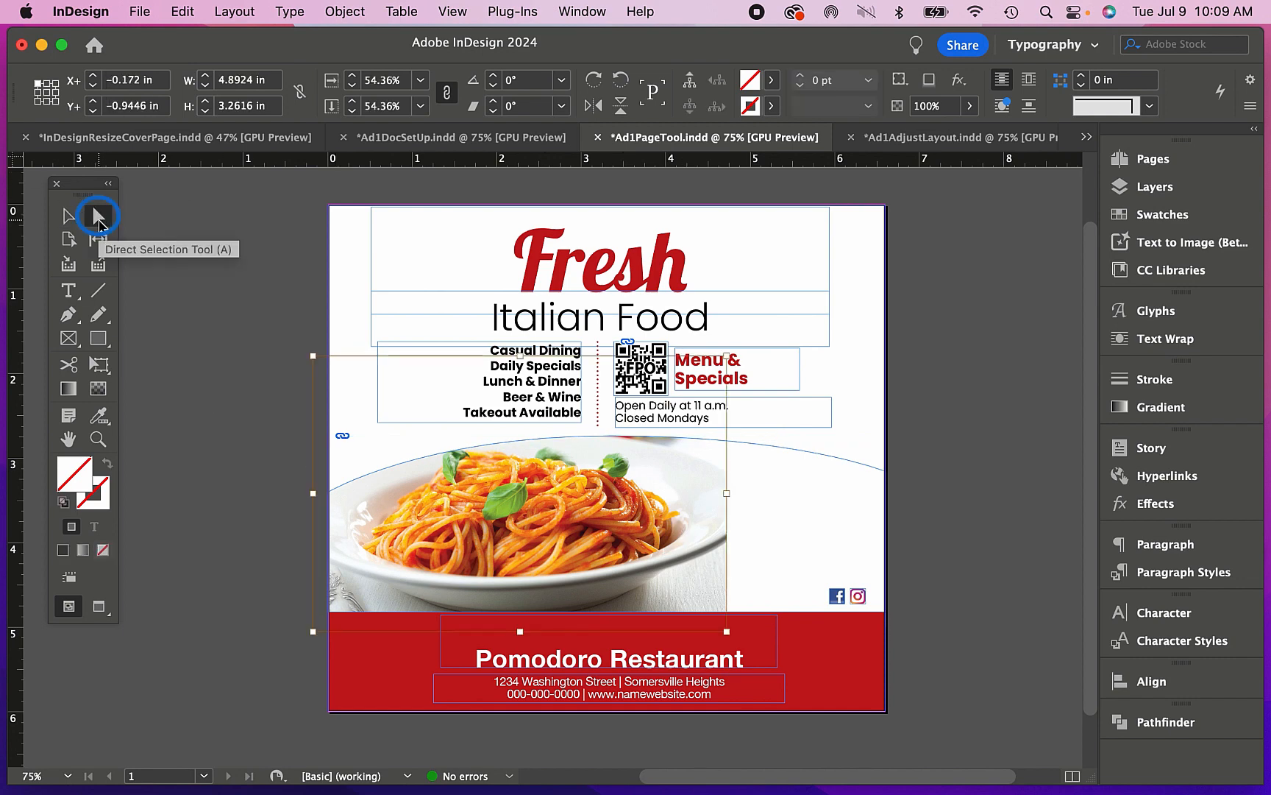
left_click_drag(672, 493, 705, 494)
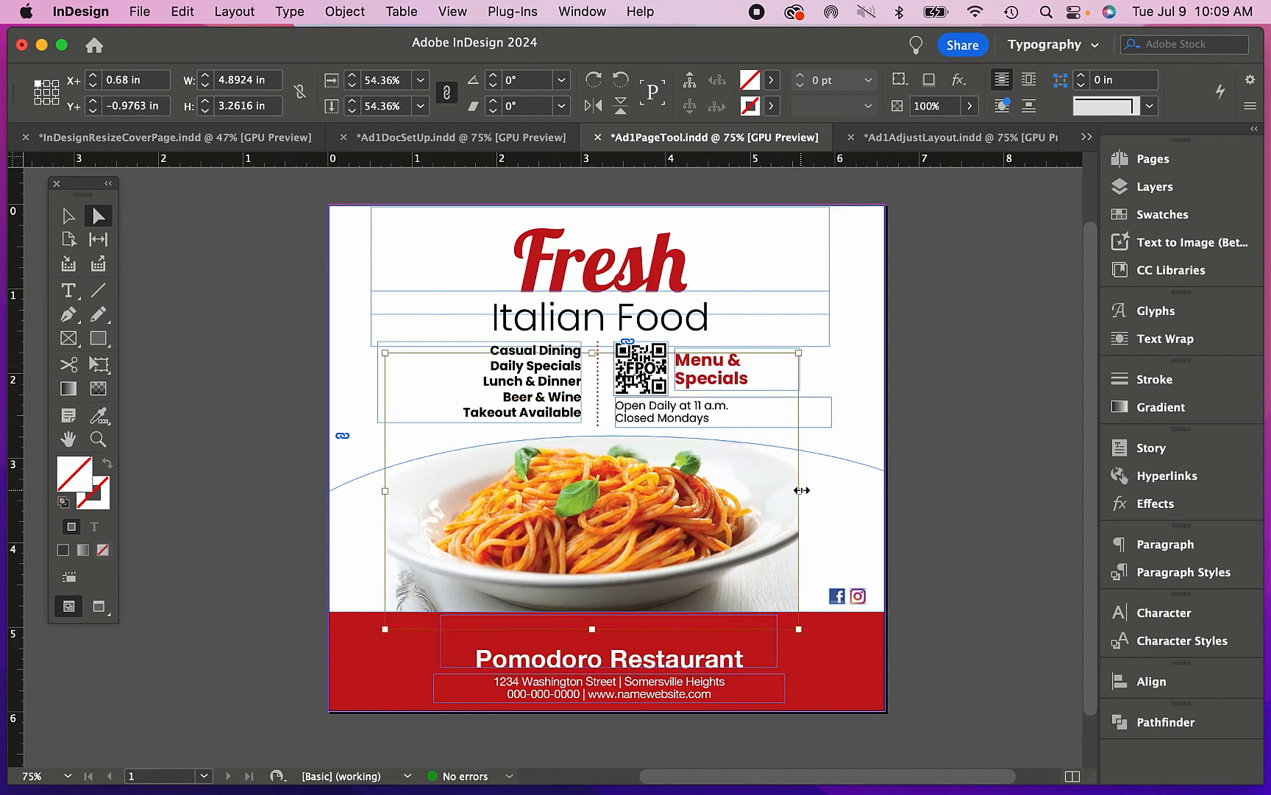
left_click_drag(802, 490, 885, 493)
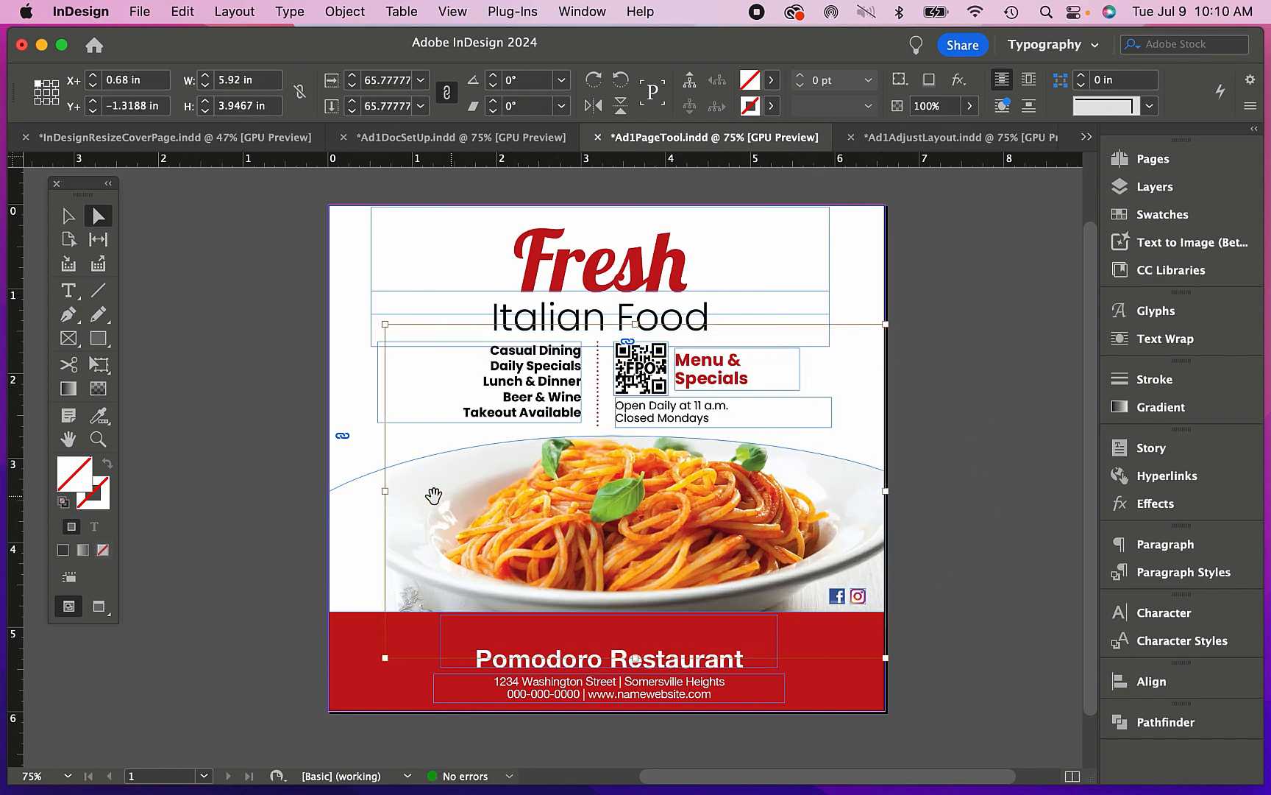
left_click_drag(388, 491, 329, 487)
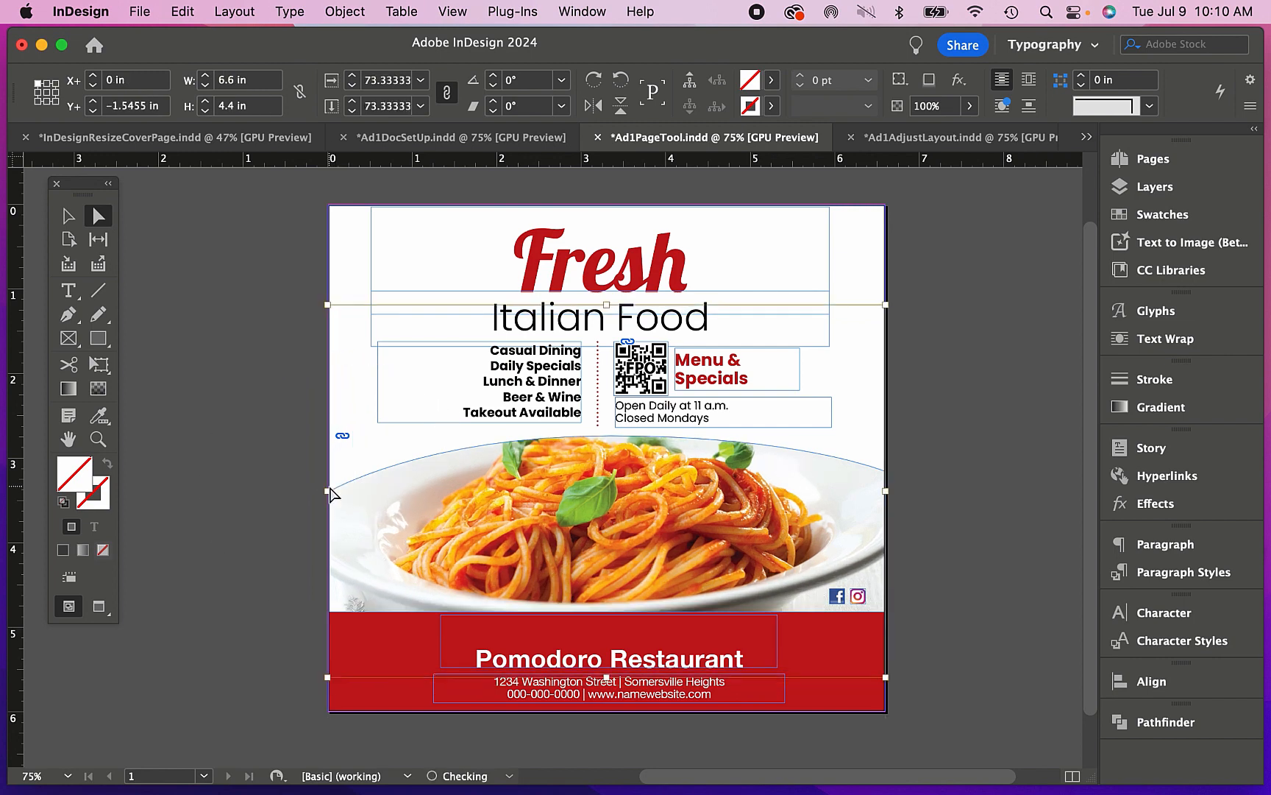
left_click(682, 530)
left_click_drag(681, 531, 694, 548)
left_click(1036, 556)
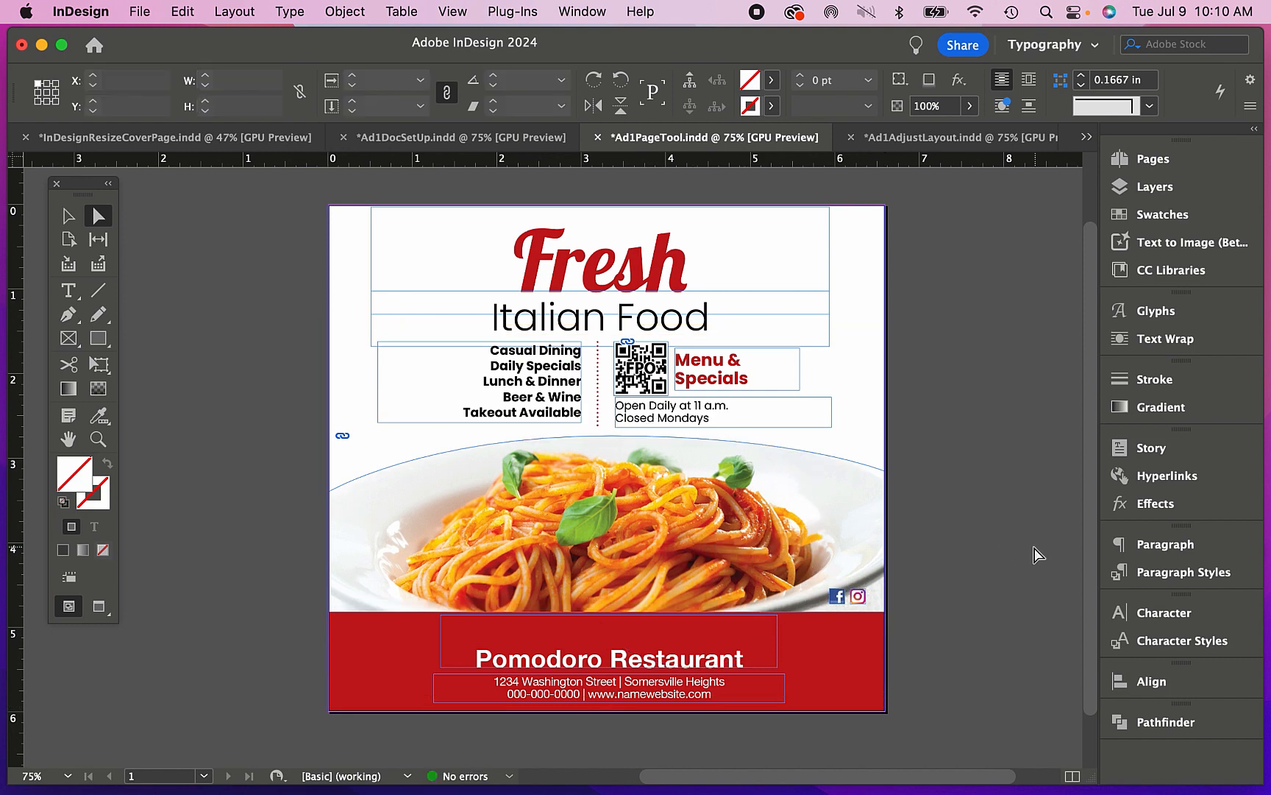
- Move the Facebook and Instagram icons together from the photo down into the red footer band
left_click(74, 216)
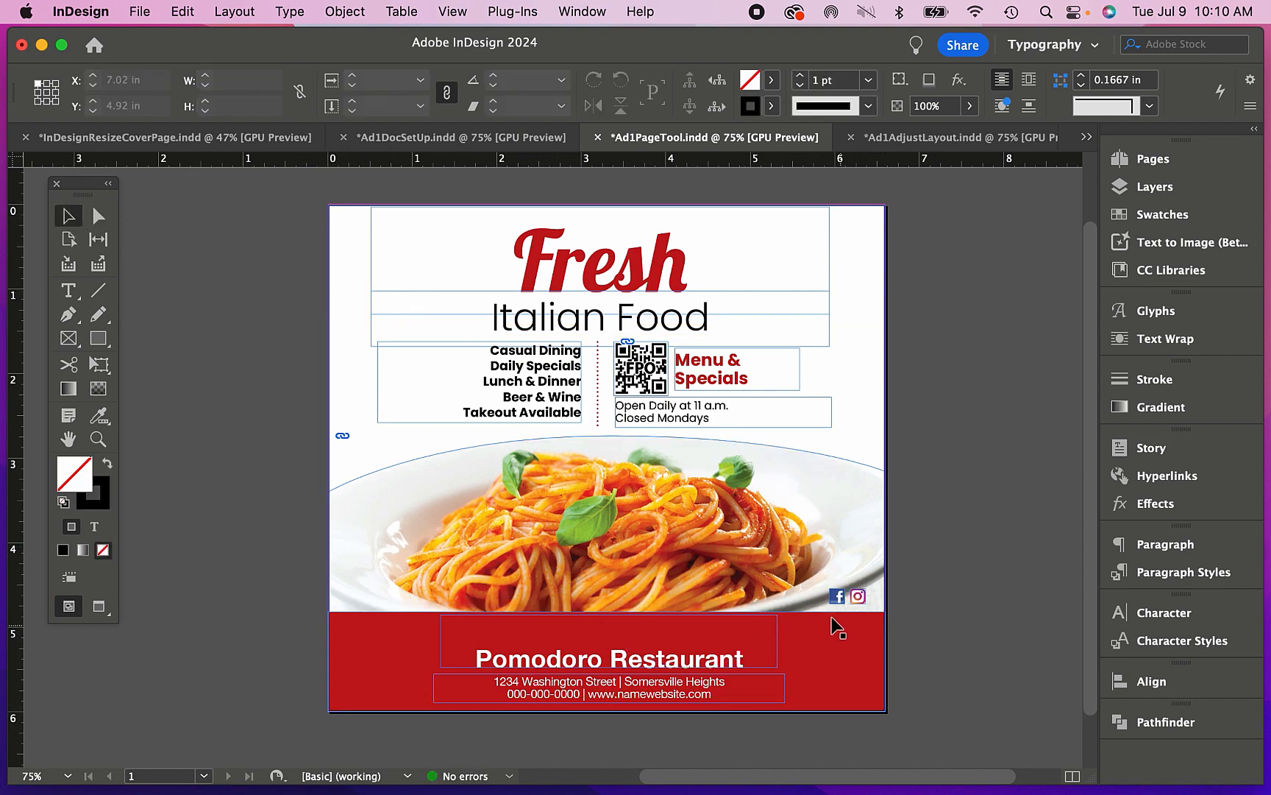
left_click(856, 599)
left_click(833, 600, "shift")
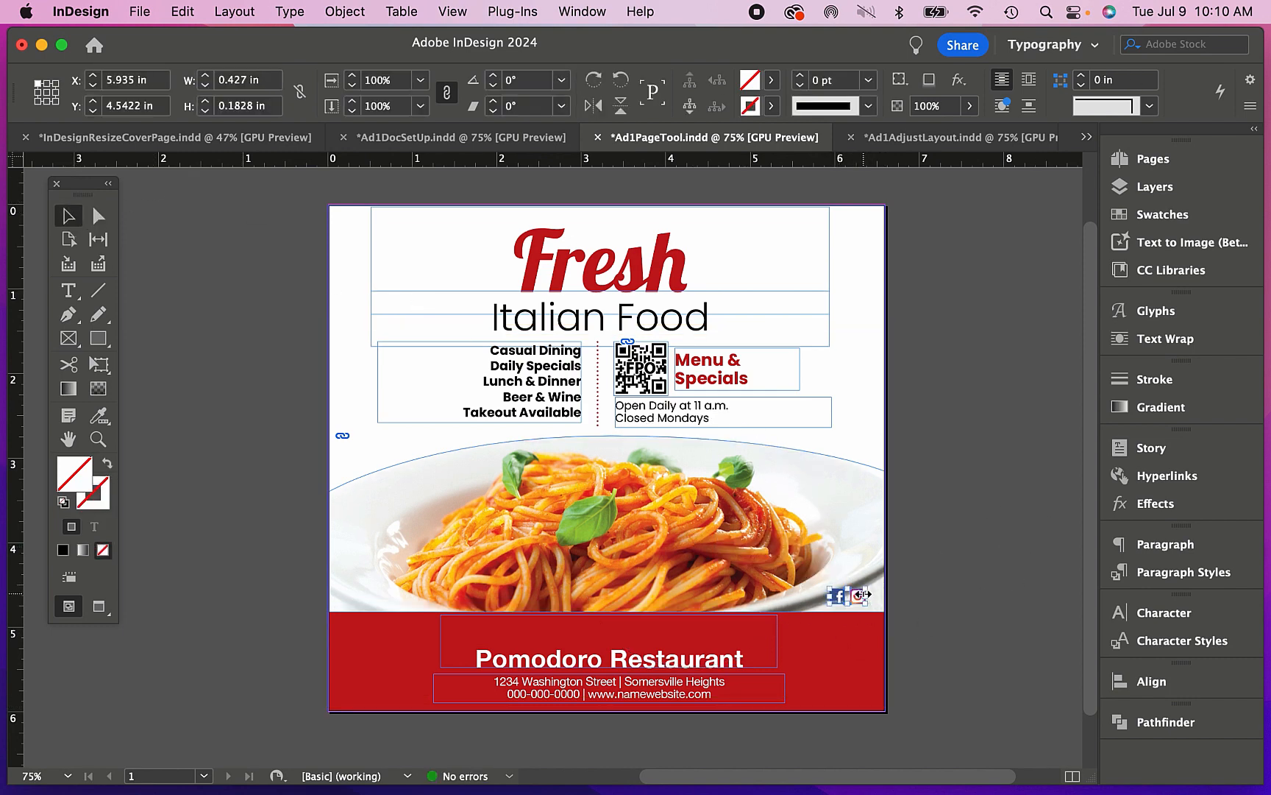
left_click_drag(860, 594, 858, 690)
left_click(959, 595)
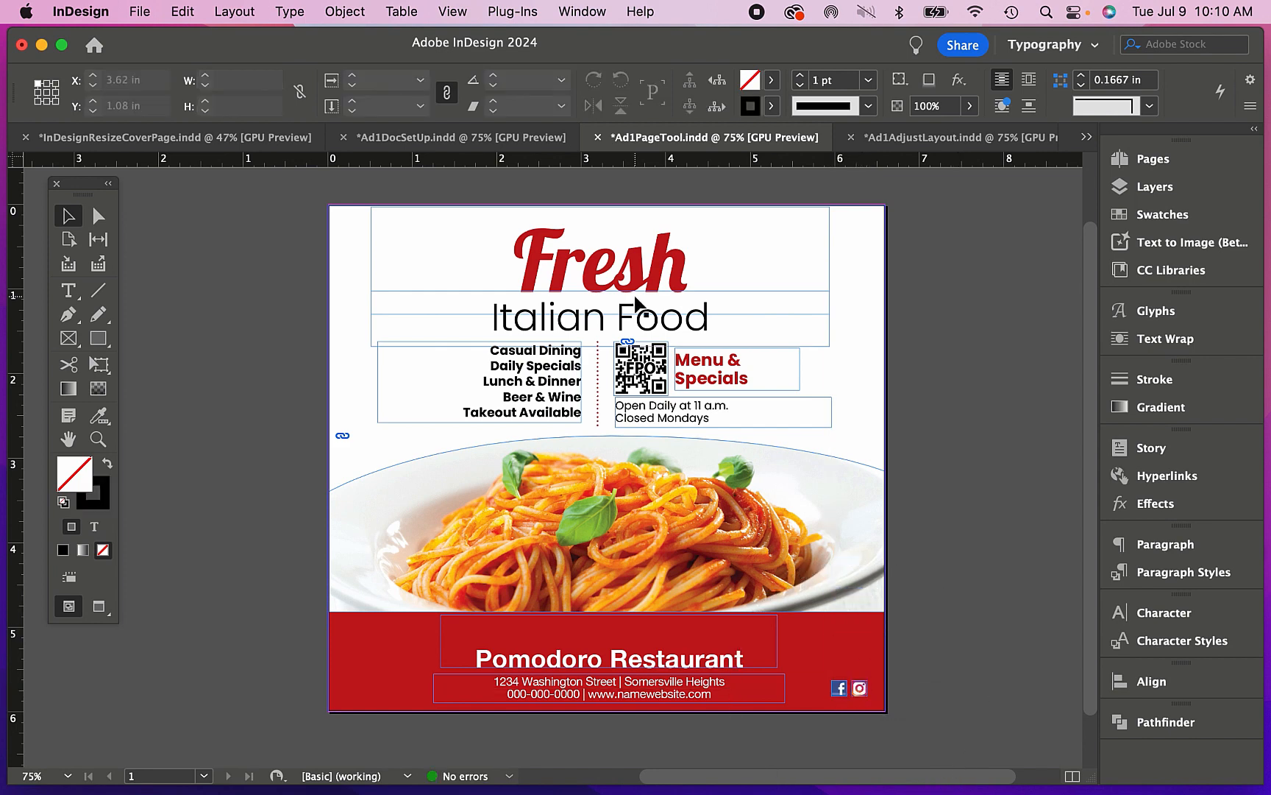
- Align the headline frames, dotted divider, restaurant name and address to the horizontal center of the page-size background frame
left_click(600, 287)
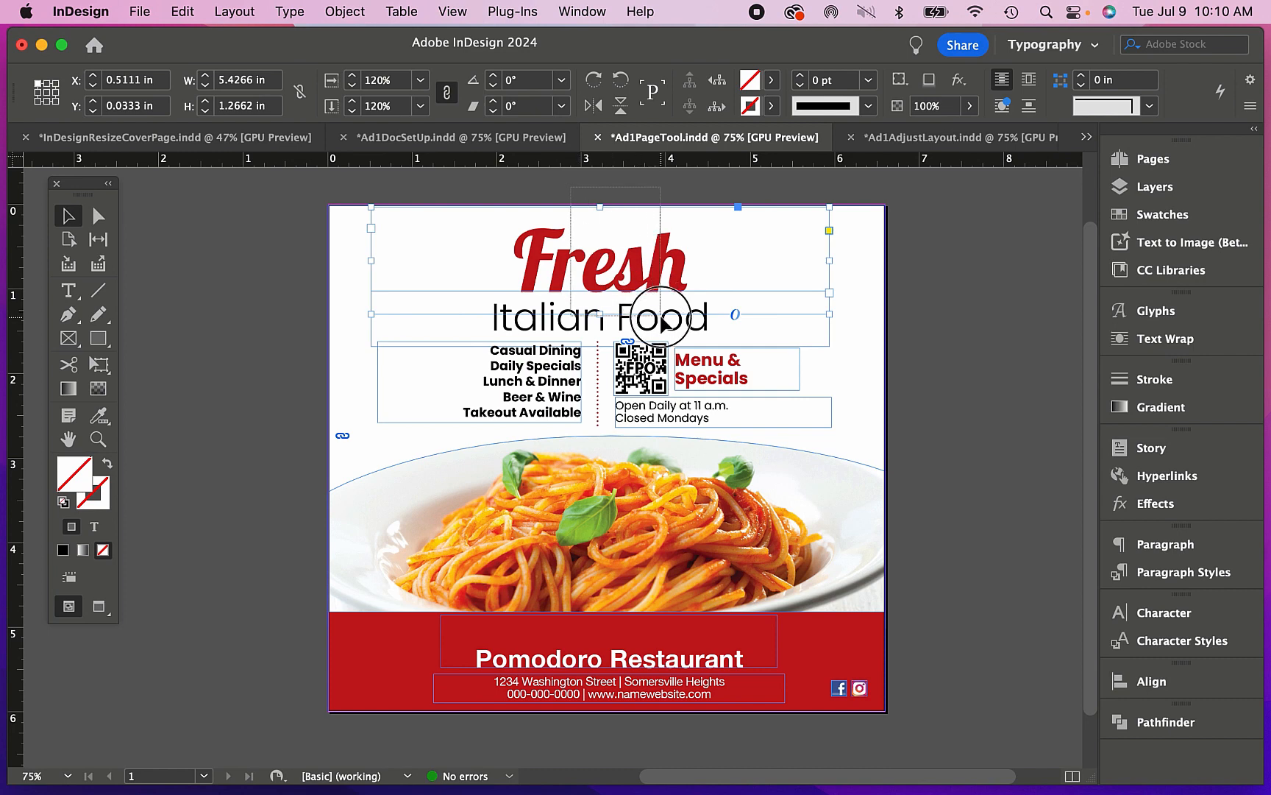
left_click(678, 239, "super")
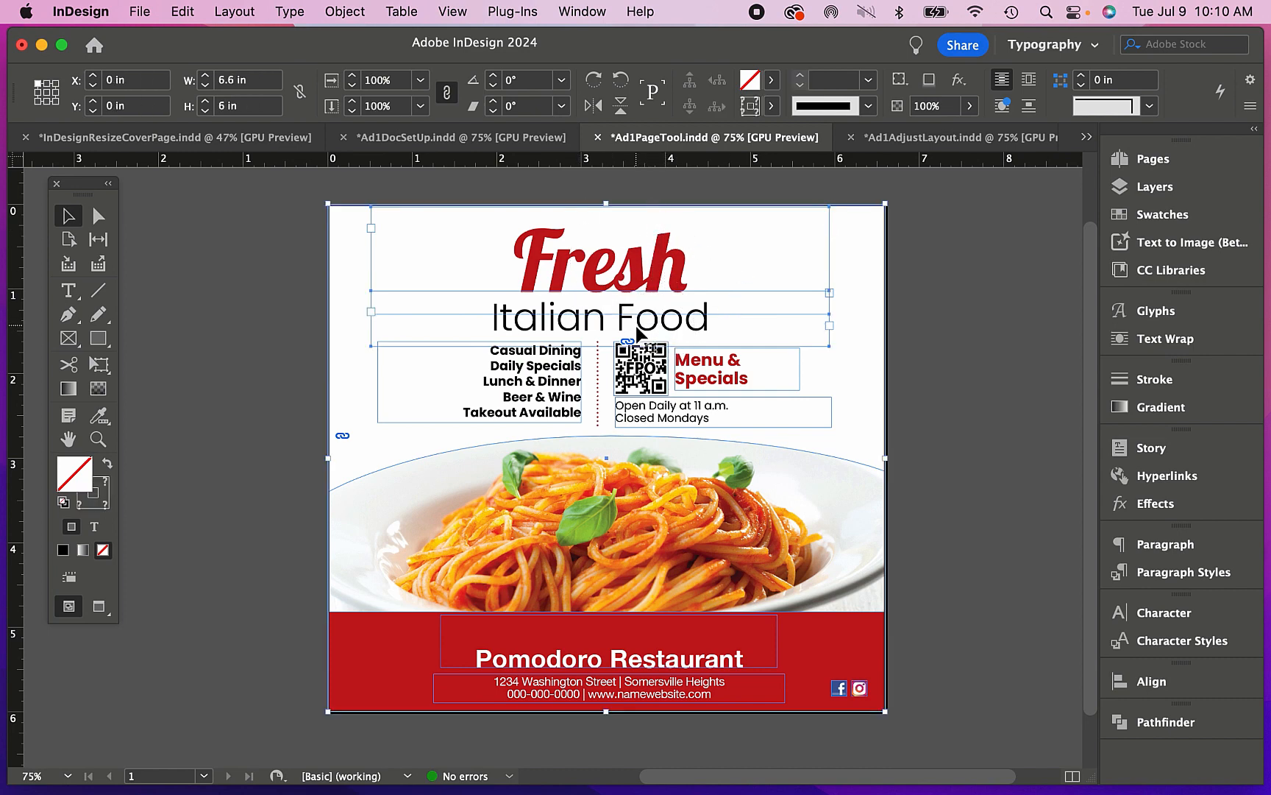
left_click(597, 401, "shift")
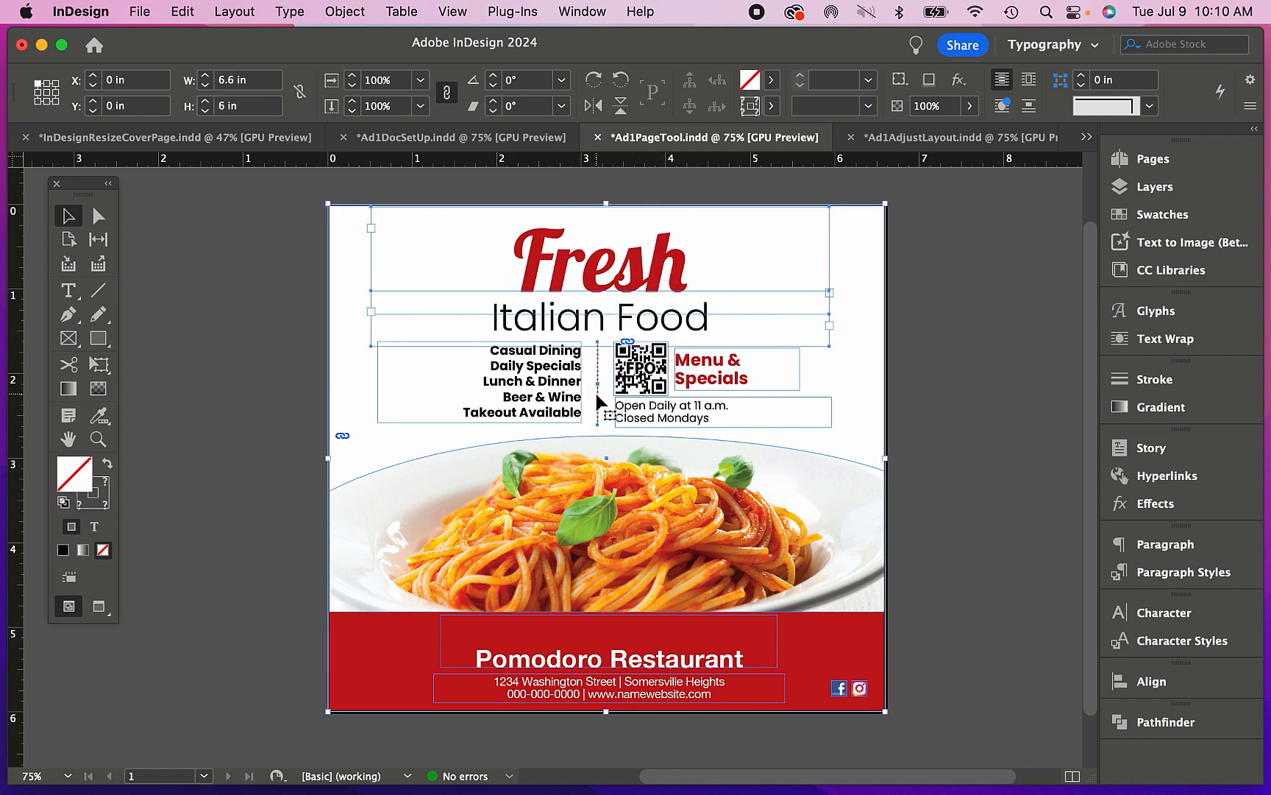
left_click(652, 651, "shift")
left_click(585, 10)
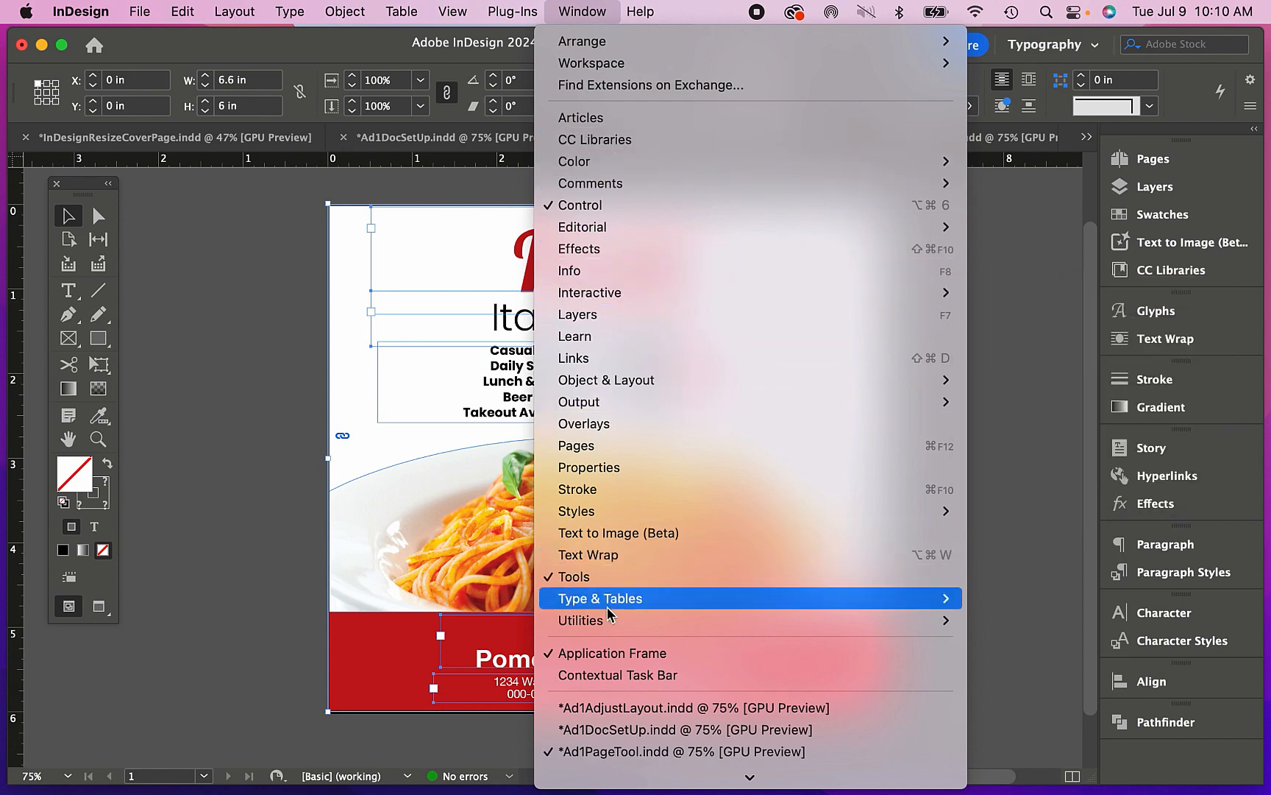
mouse_move(610, 622)
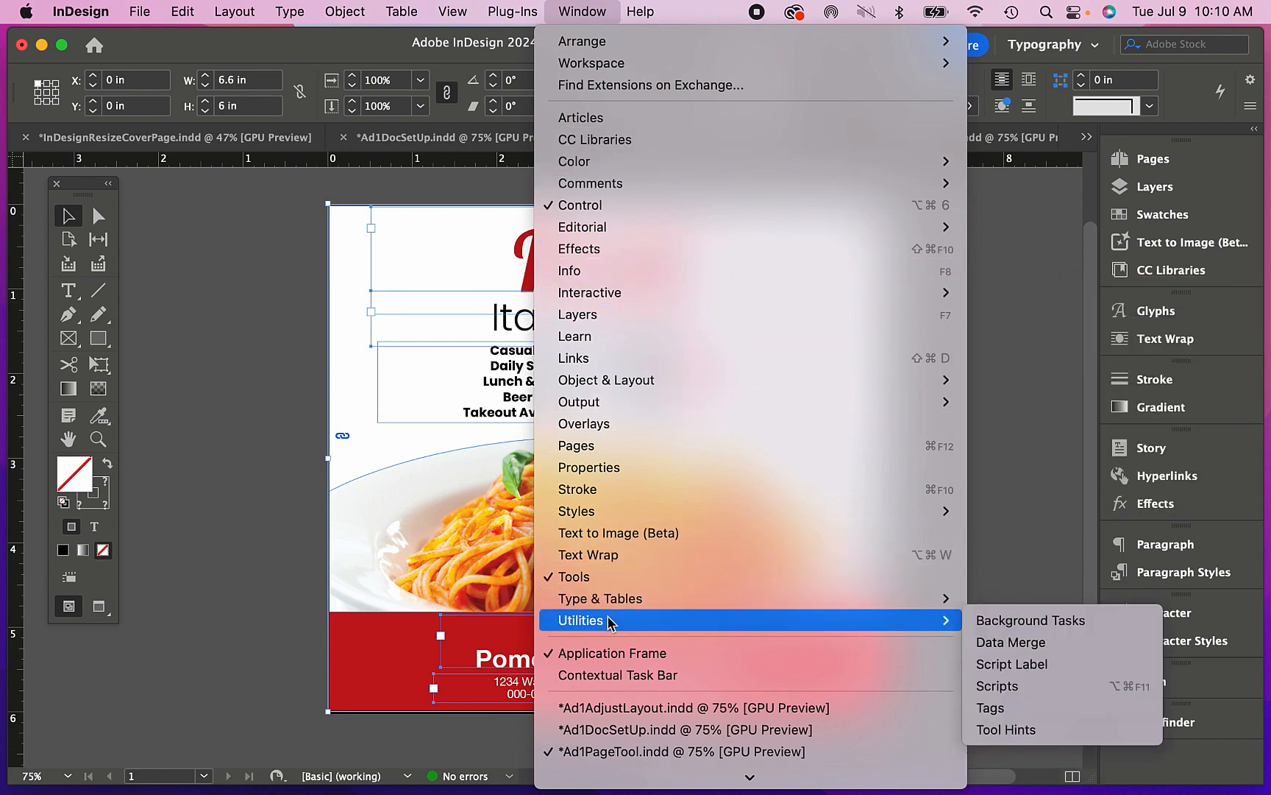
mouse_move(615, 406)
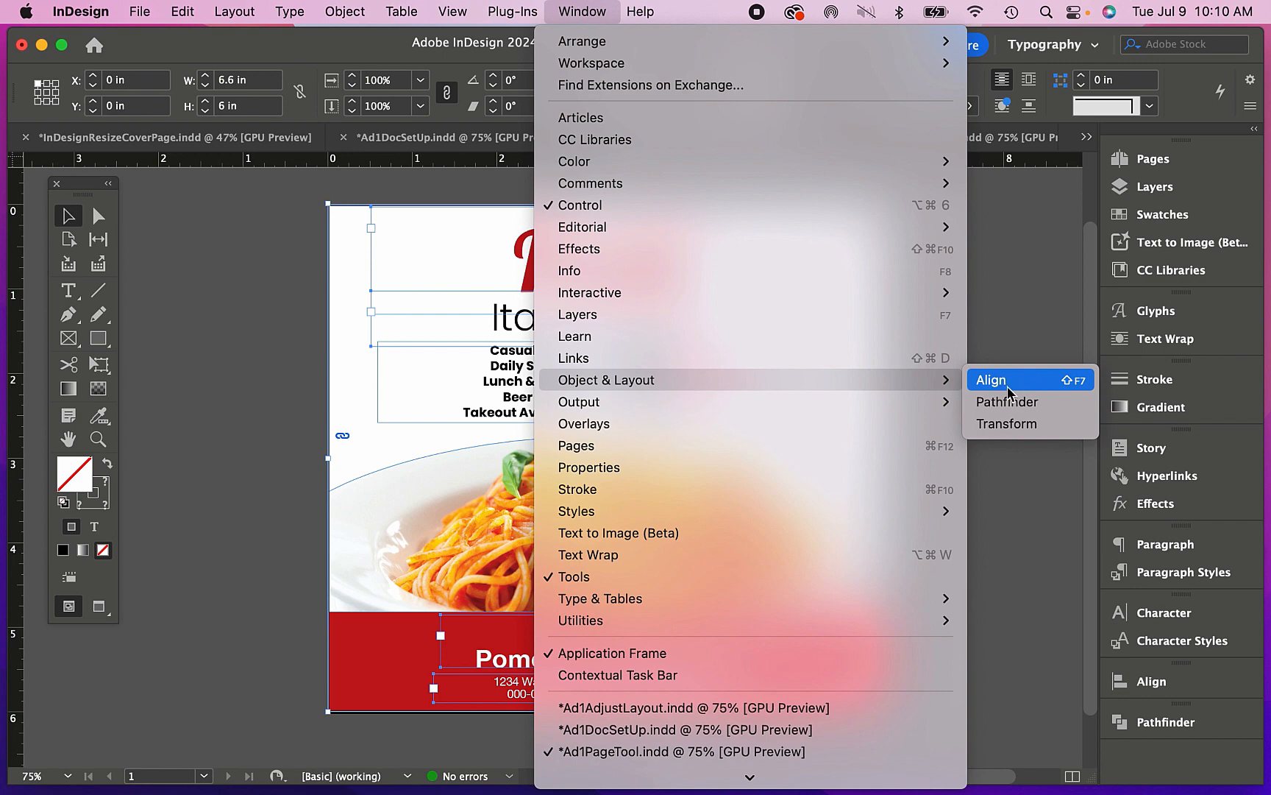
left_click(1145, 690)
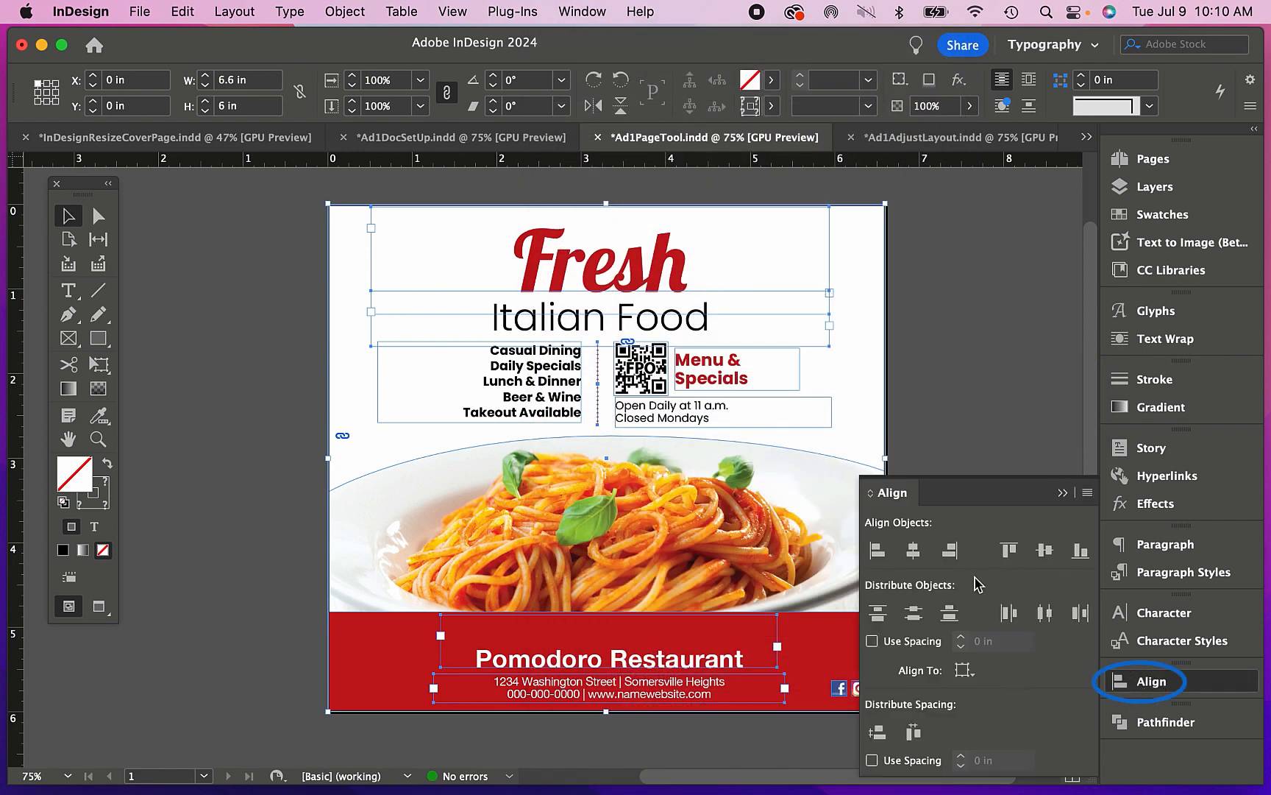
left_click(913, 553)
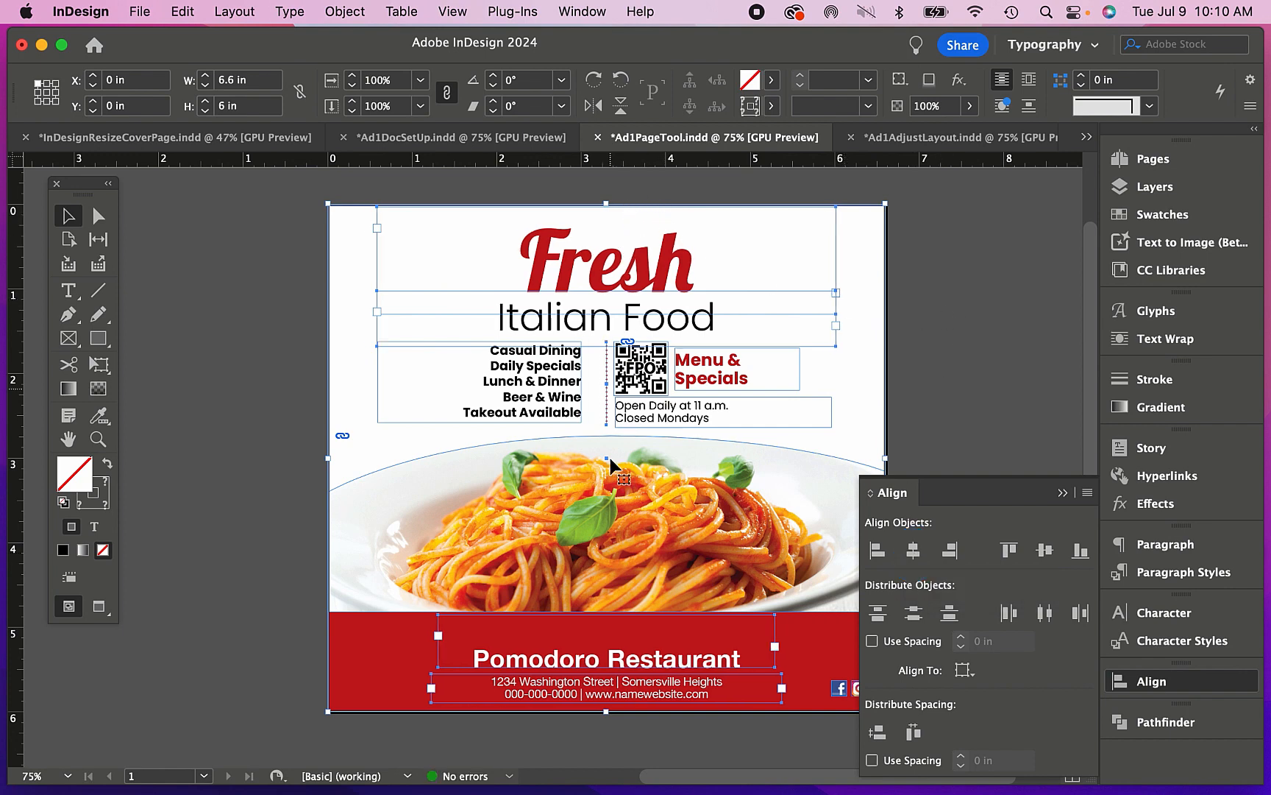
left_click(1062, 492)
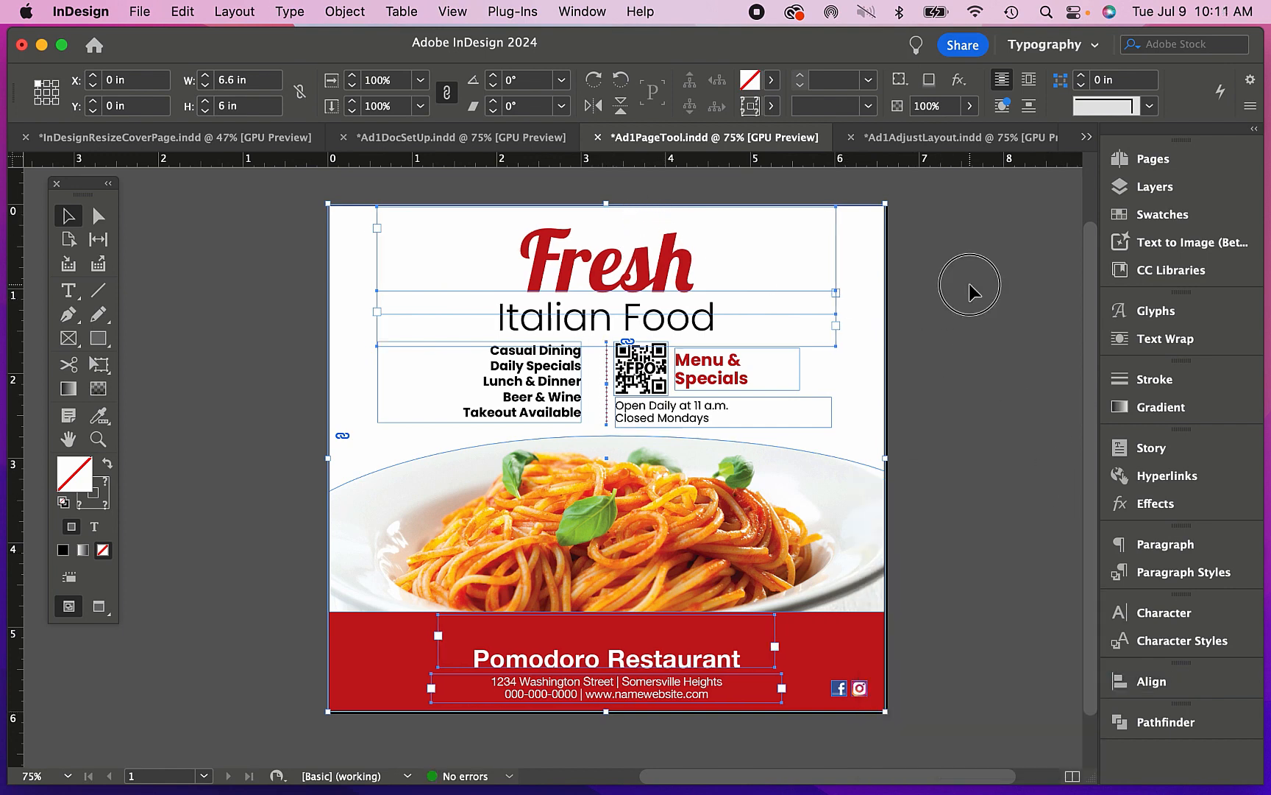
left_click(968, 289)
- Shift the QR code, "Menu & Specials" and opening-hours frames together right to X 3.4966 in, away from the dotted divider
left_click(651, 392)
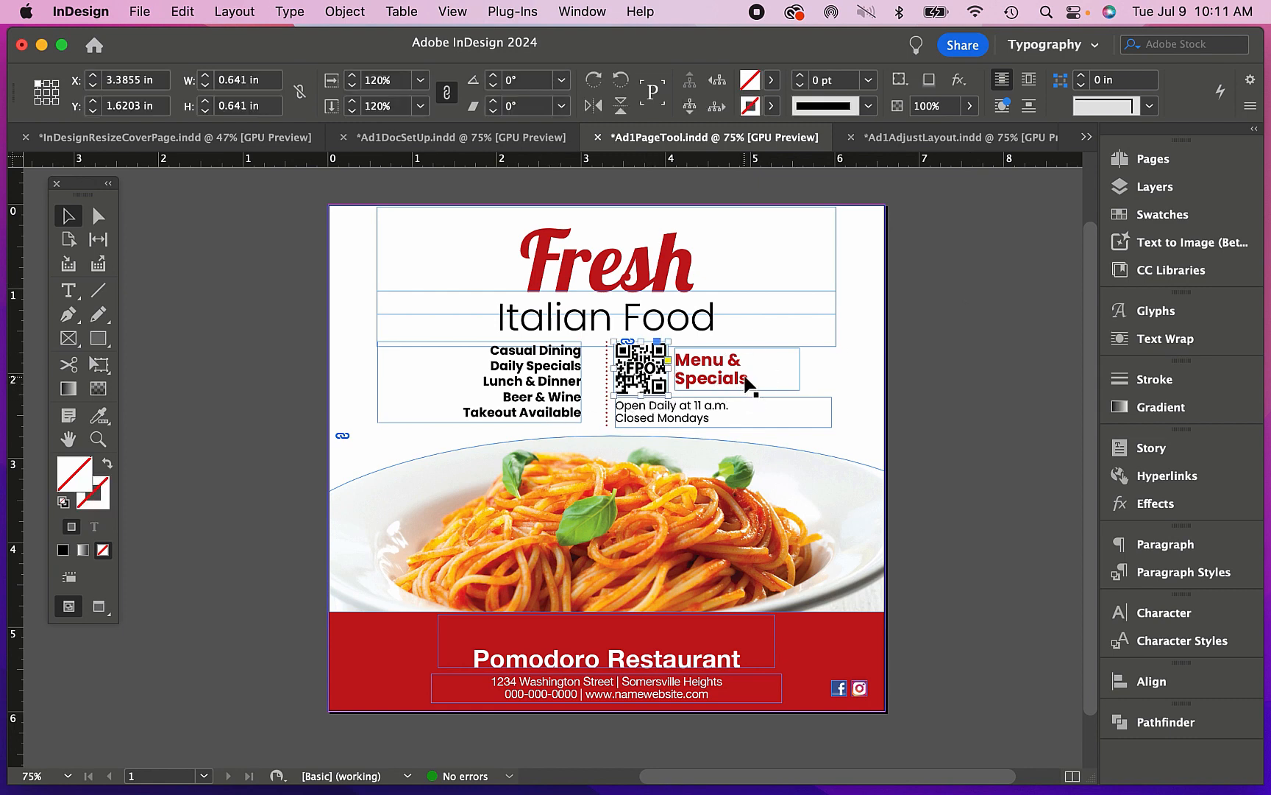
left_click(747, 382, "shift")
left_click(739, 411, "shift")
key("Right")
key("Right")
key("Right")
key("Right")
key("Right")
key("Right")
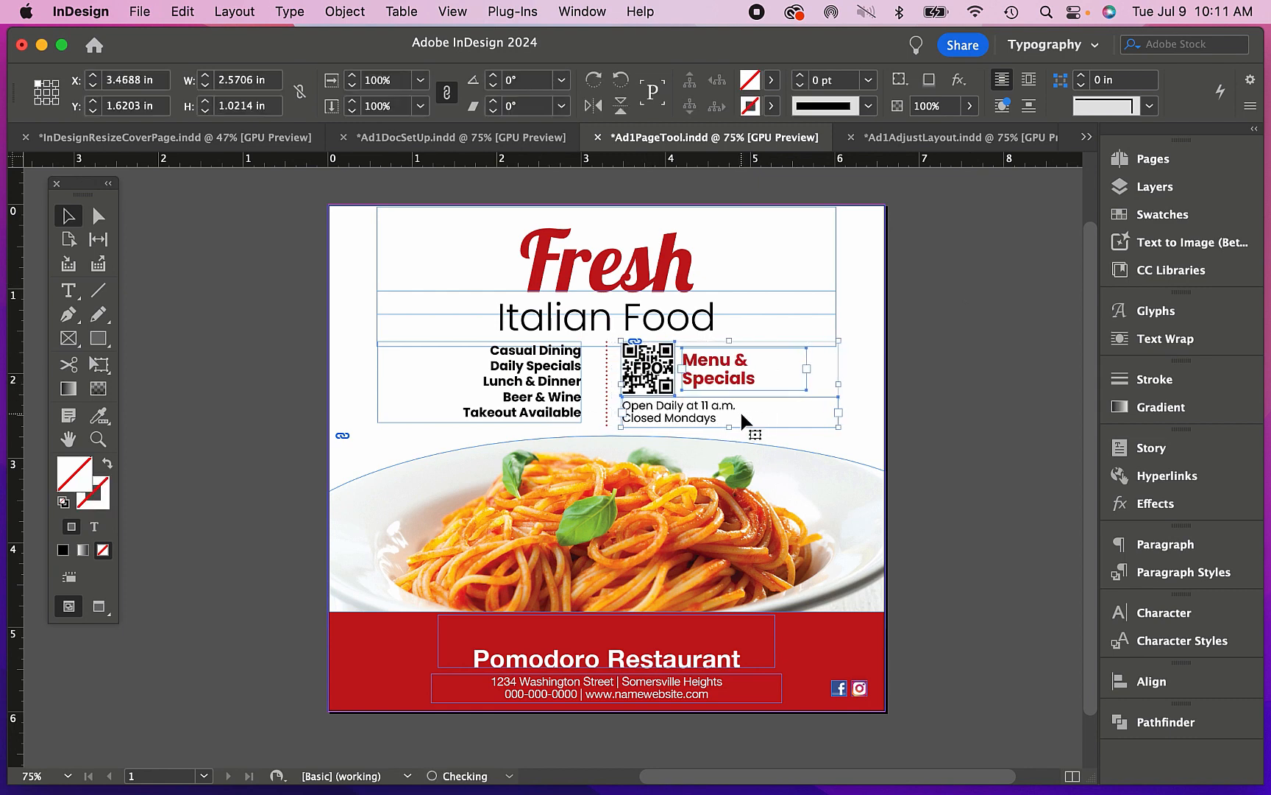
key("Right")
key("Right")
- Nudge the "Casual Dining" list frame right toward the dotted divider, to X 0.6882 in
left_click(562, 385)
key("Right")
key("Right")
key("Right")
key("Right")
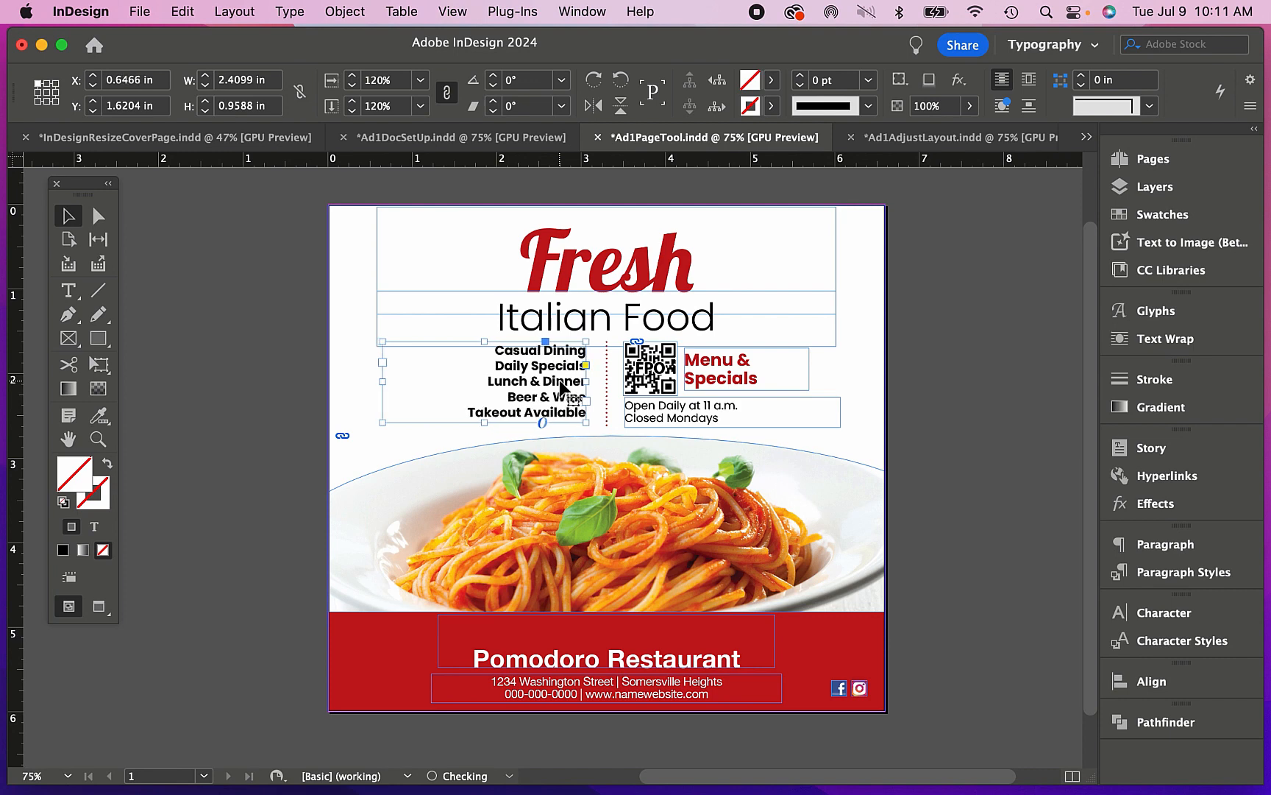
key("Right")
key("Right")
key("Right")
key("Right")
key("Right")
key("Right")
key("Right")
key("Left")
key("Left")
key("Left")
key("Left")
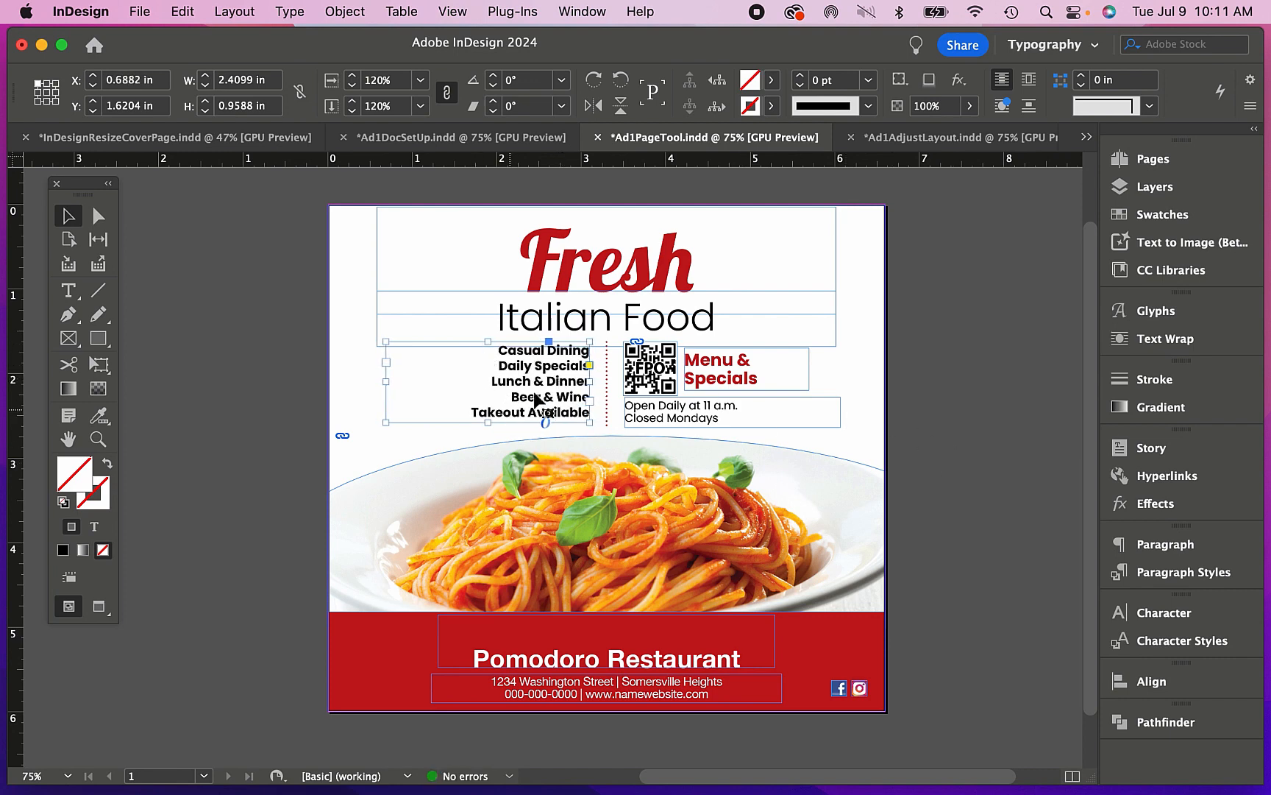
left_click(898, 426)
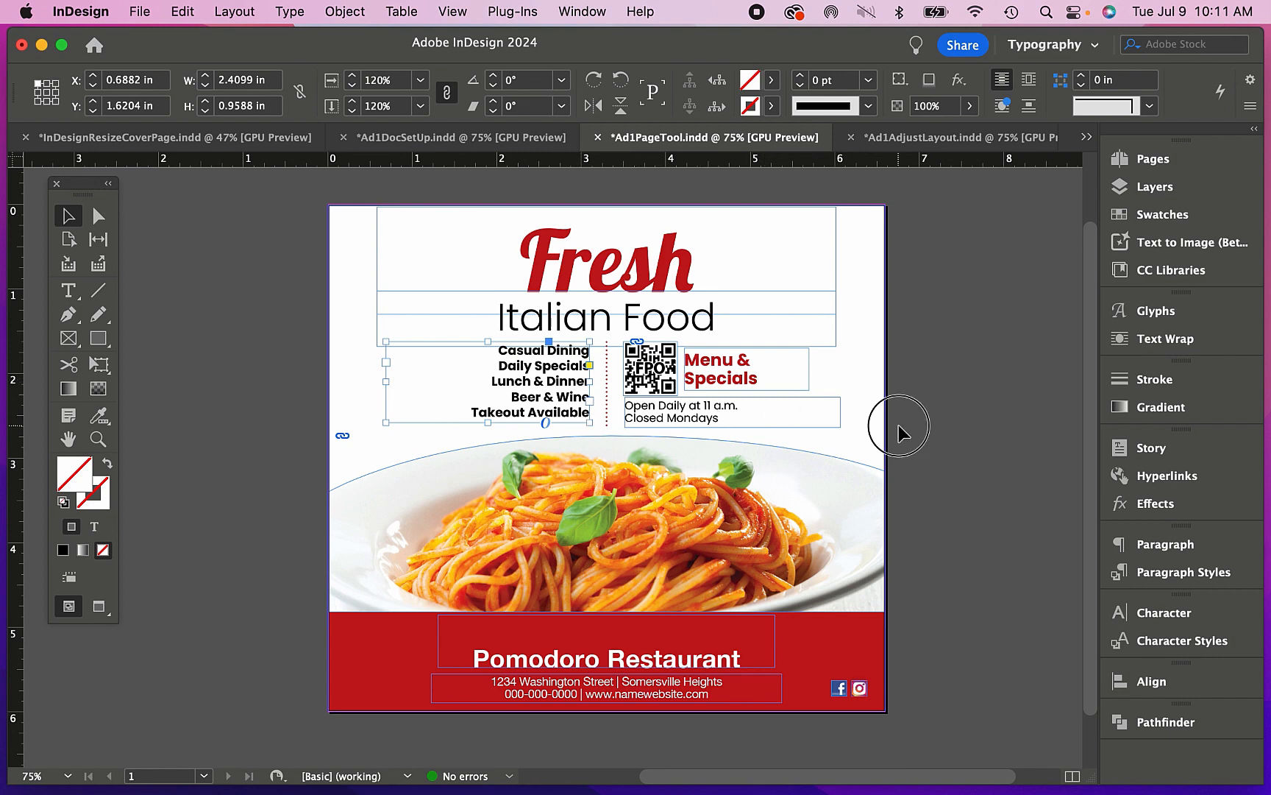
- Move the list, divider, QR code, "Menu & Specials" and opening-hours text down together to Y 1.6599 in
left_click(730, 368)
left_click(653, 365, "shift")
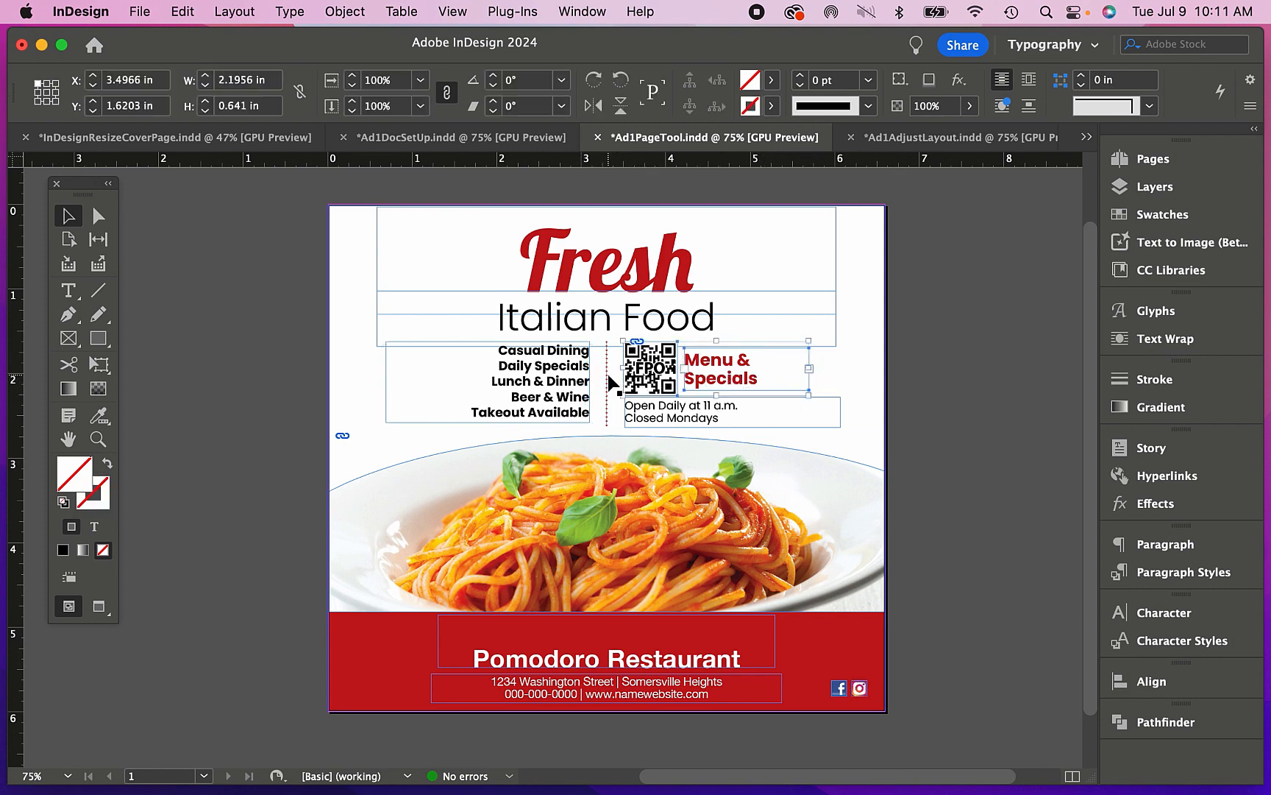
left_click(570, 384, "shift")
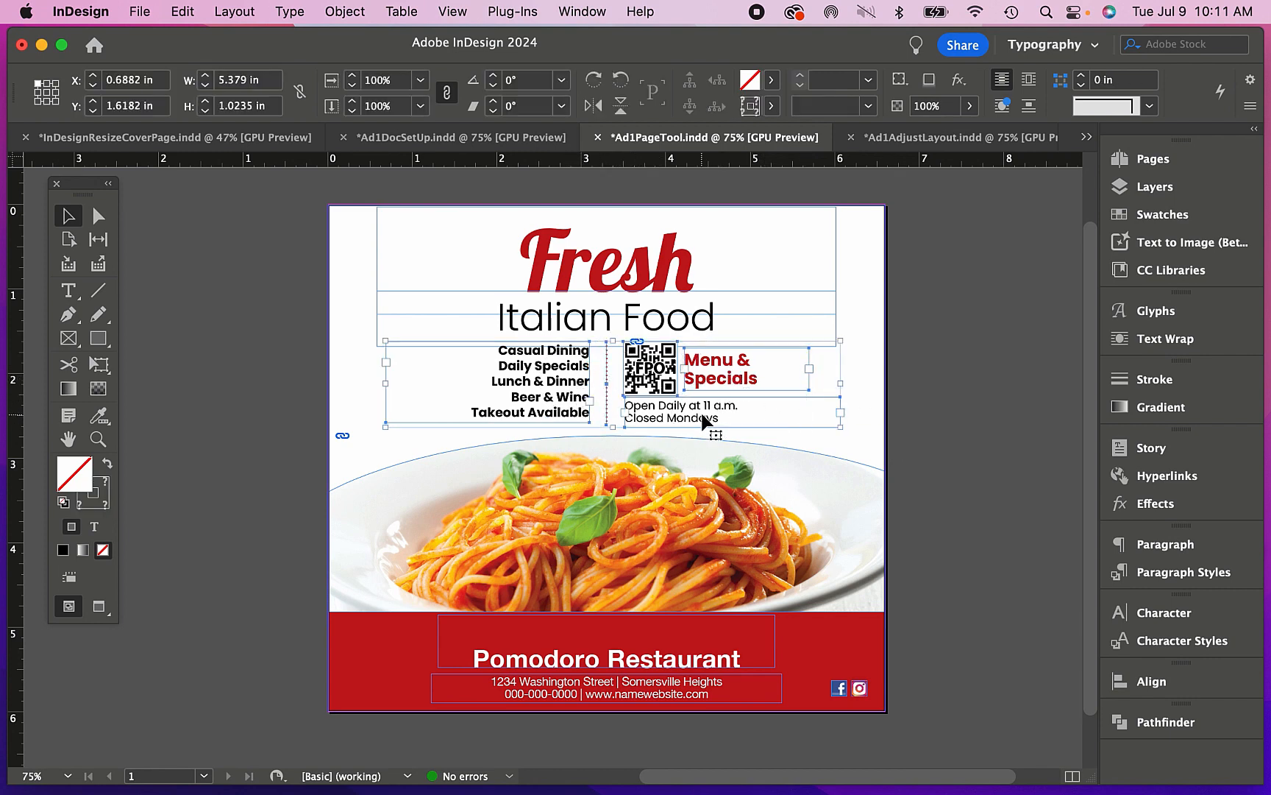
left_click_drag(702, 419, 703, 423)
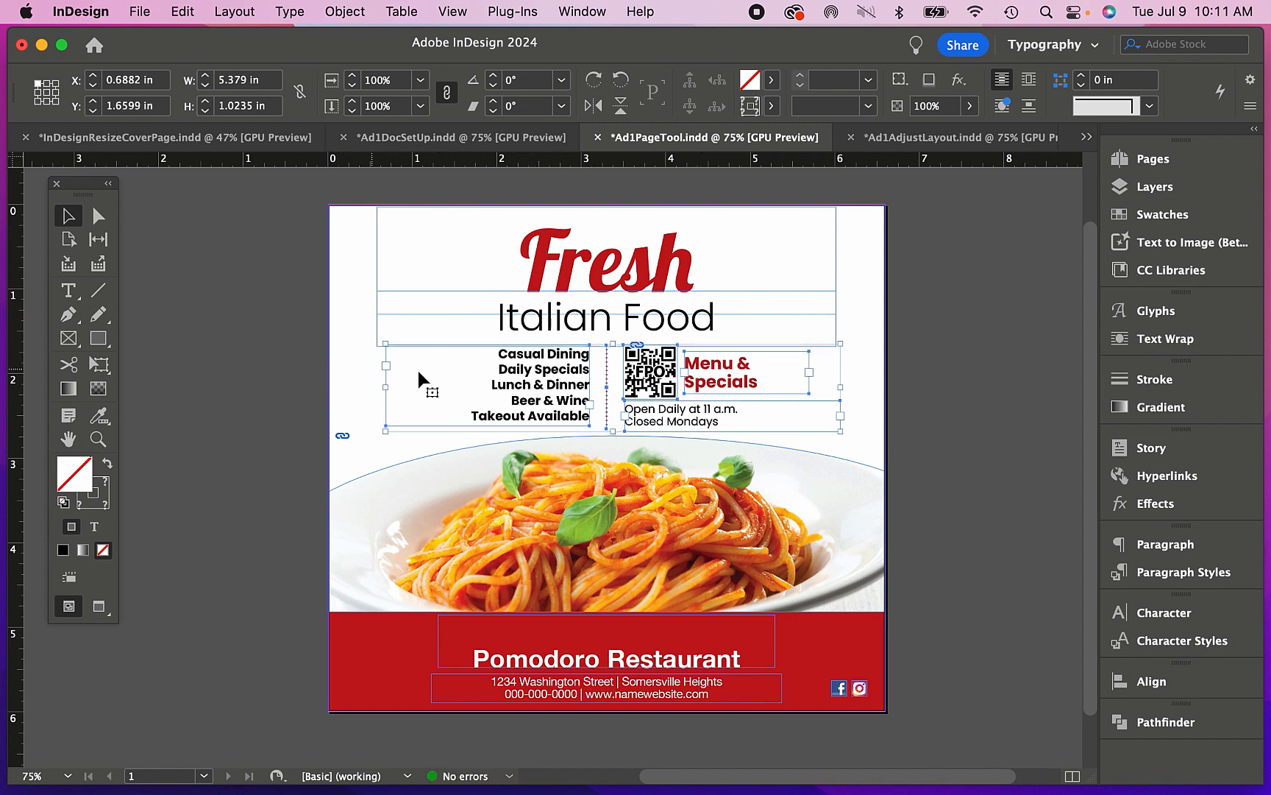
- Nudge the "Fresh" and "Italian Food" headline frames down together to Y 0.075 in
left_click(692, 332)
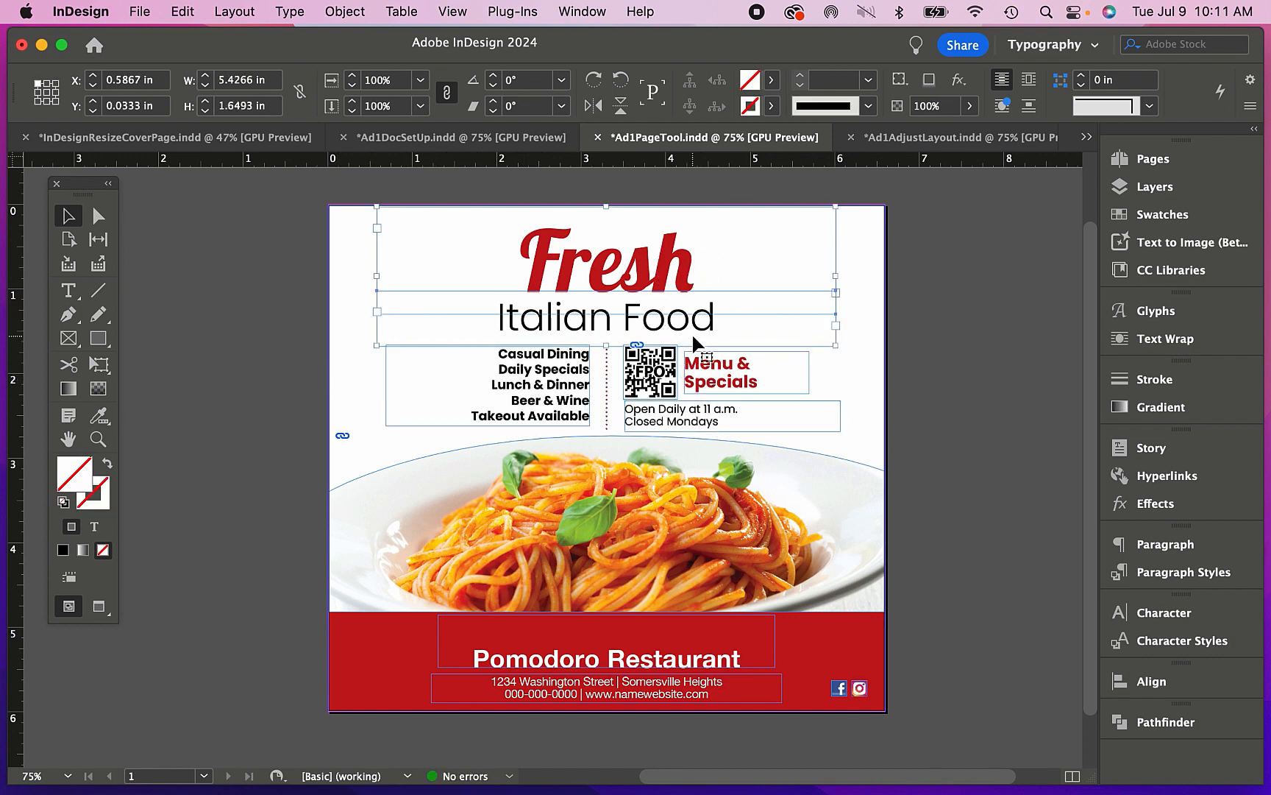
key("Down")
key("Down")
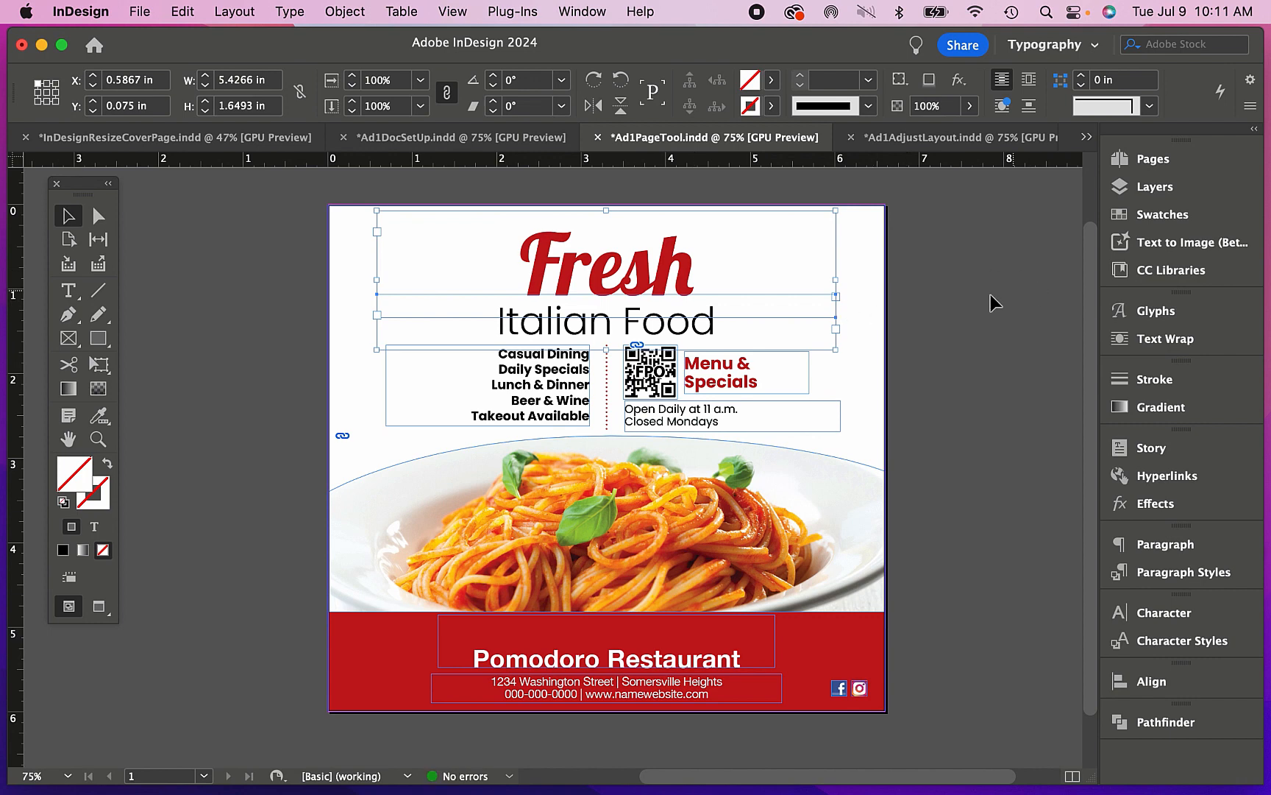
left_click(990, 295)
- Fine-tune the headline spacing by nudging "Italian Food" up to Y 1.0069 in and "Fresh" up slightly
left_click(670, 322)
key("Up")
key("Up")
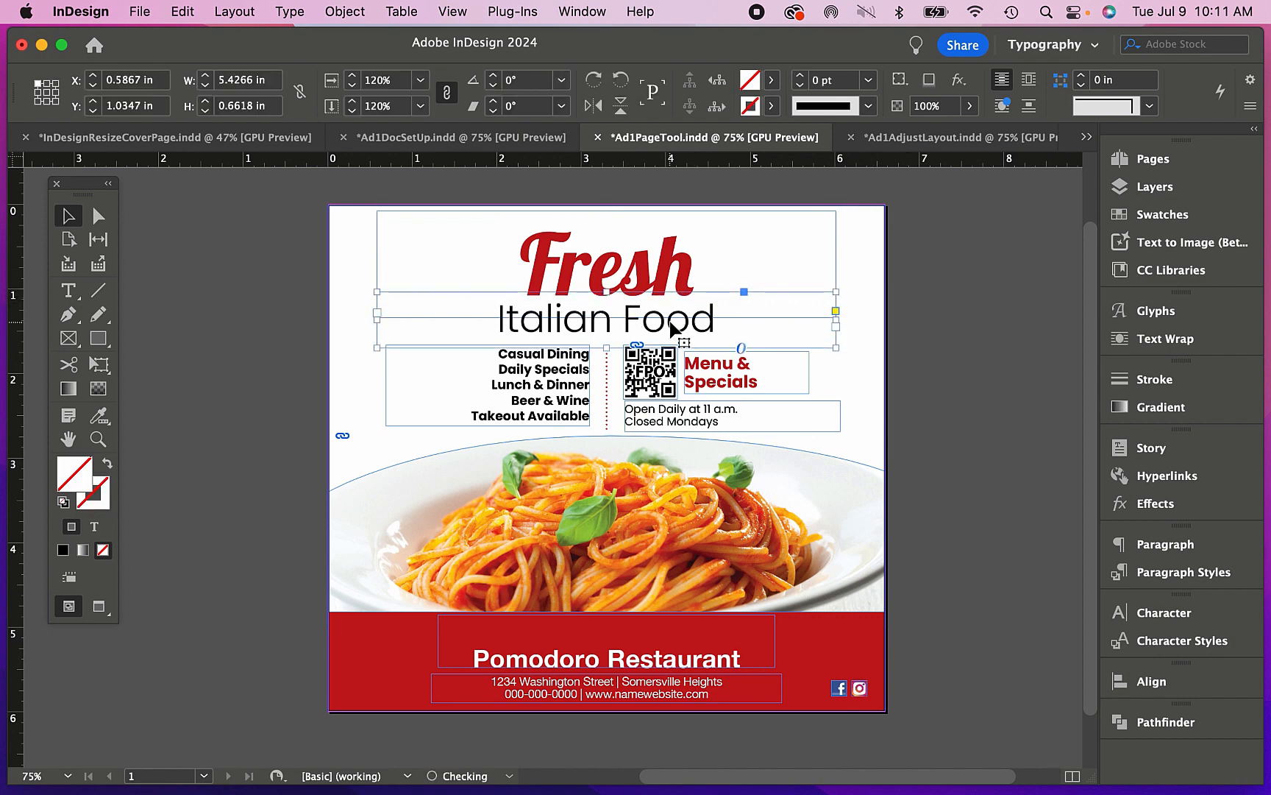
left_click(664, 255)
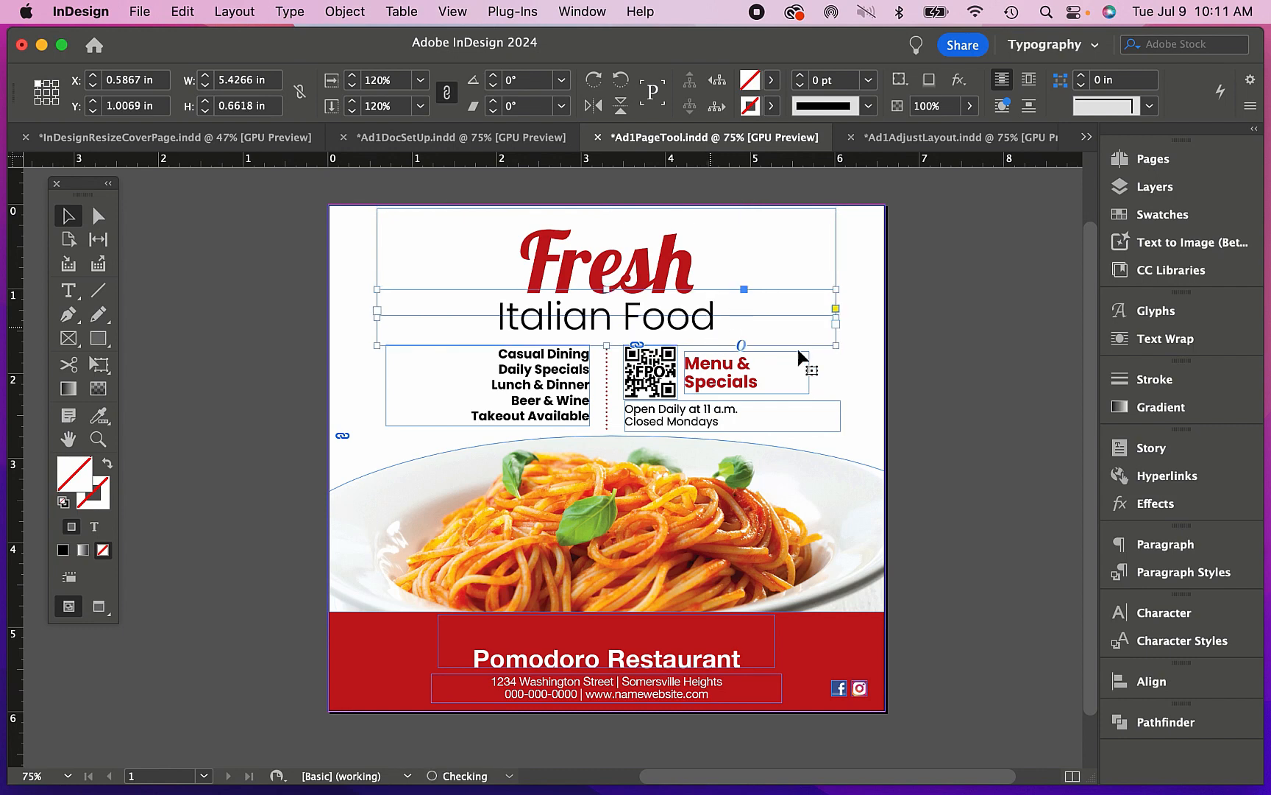
left_click(977, 440)
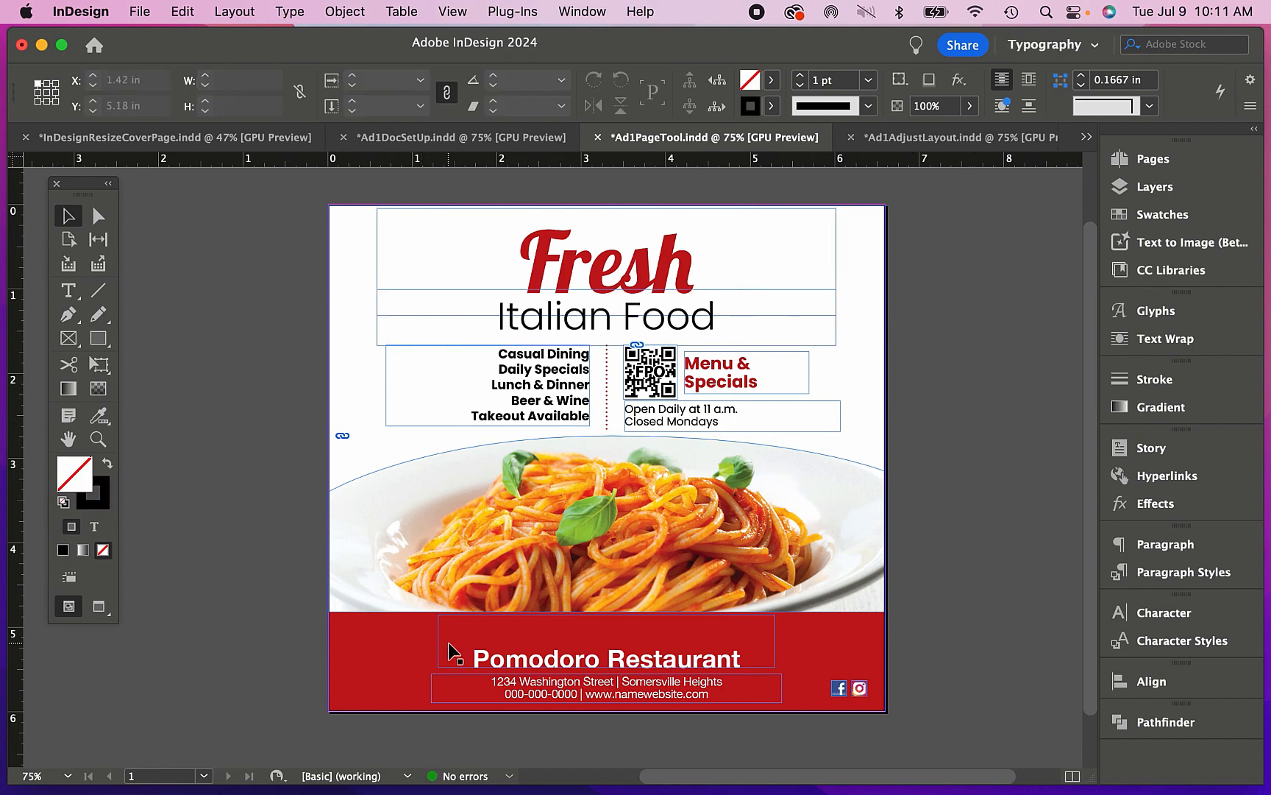
- Preview the restaurant ad without frame edges and inspect the curved spaghetti photo frame
left_click(99, 606)
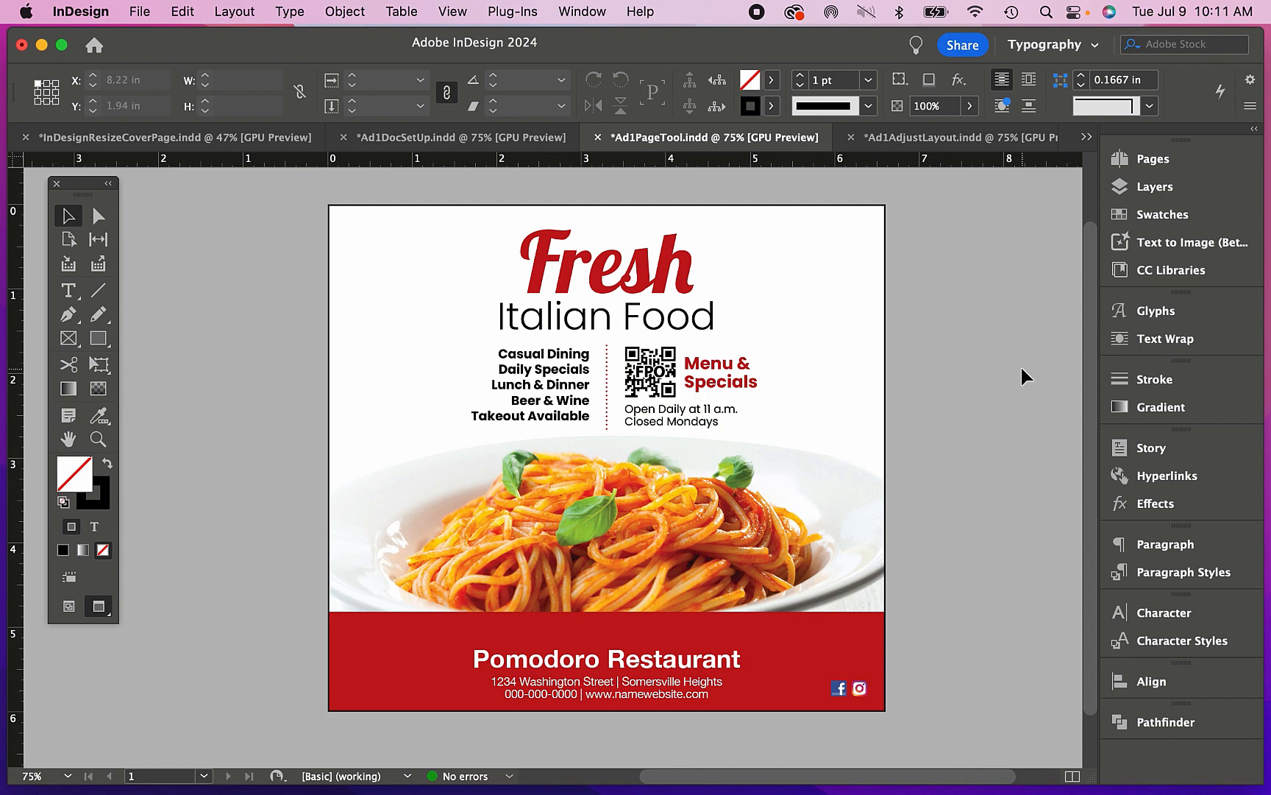
left_click(647, 567)
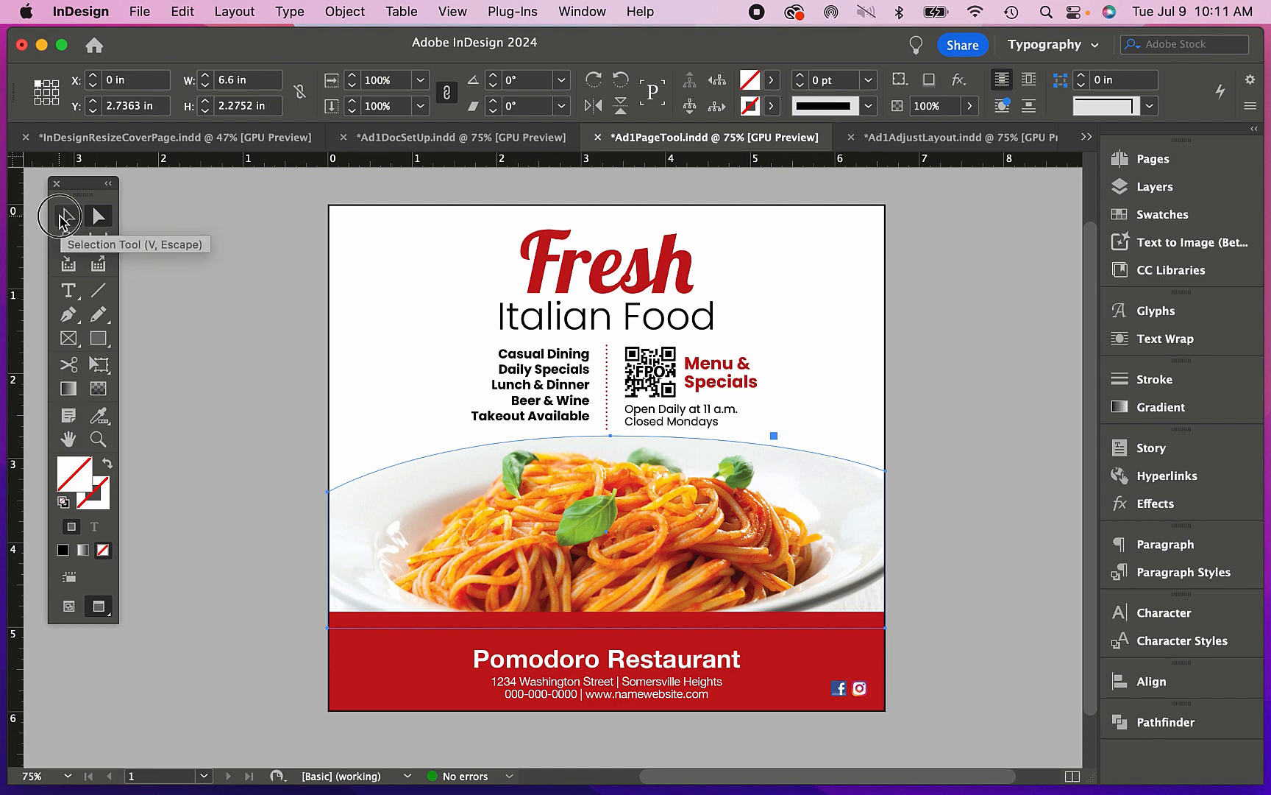
left_click(956, 365)
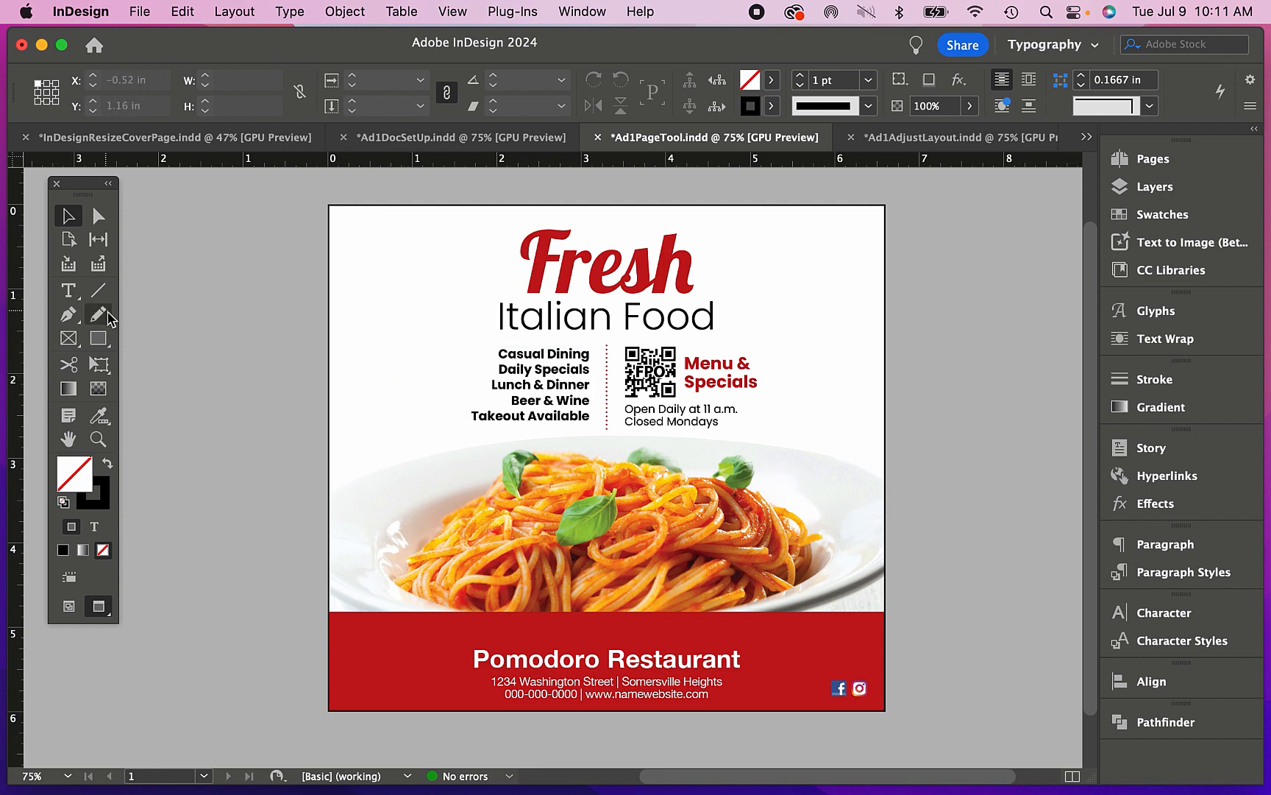
- Combine the list lines with bullets as "Casual Dining • Daily Specials" and "Lunch & Dinner • Beer & Wine"
left_click(65, 296)
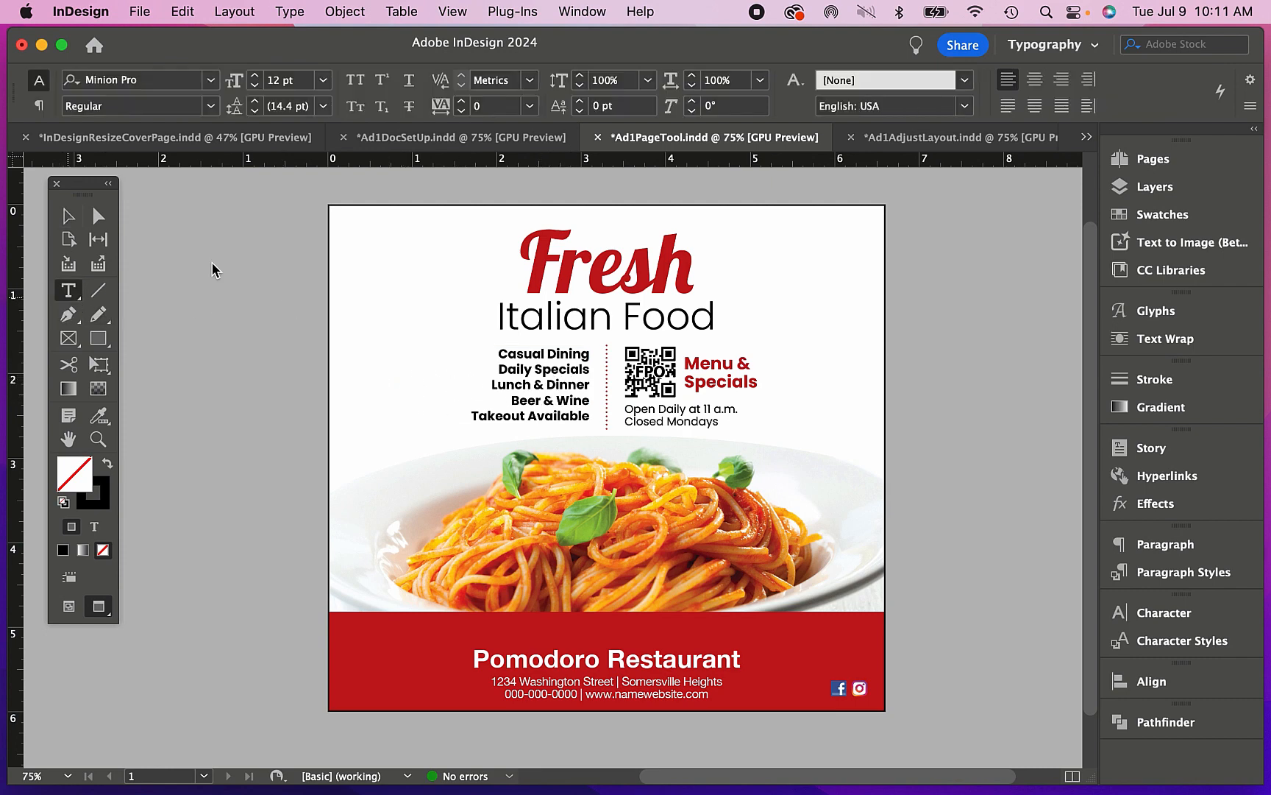
left_click(500, 363)
key("BackSpace")
type("•")
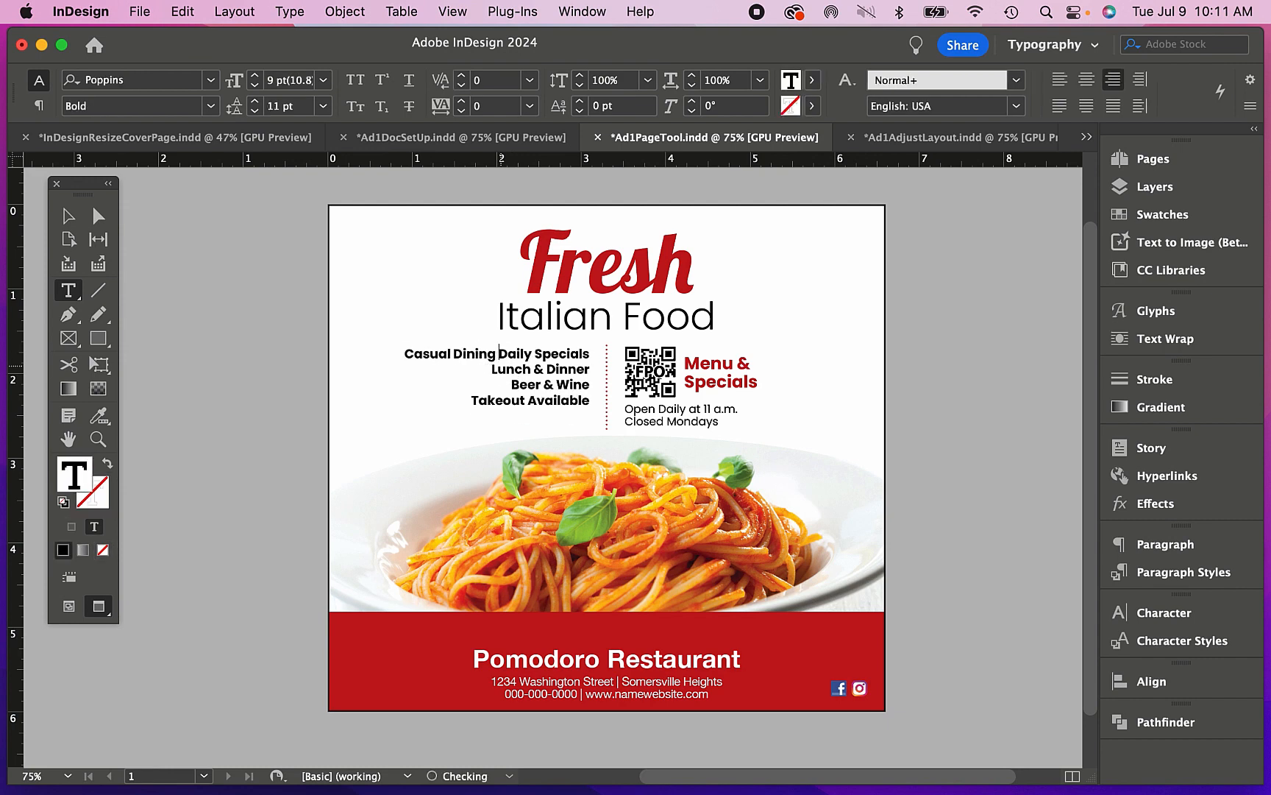
left_click(514, 384)
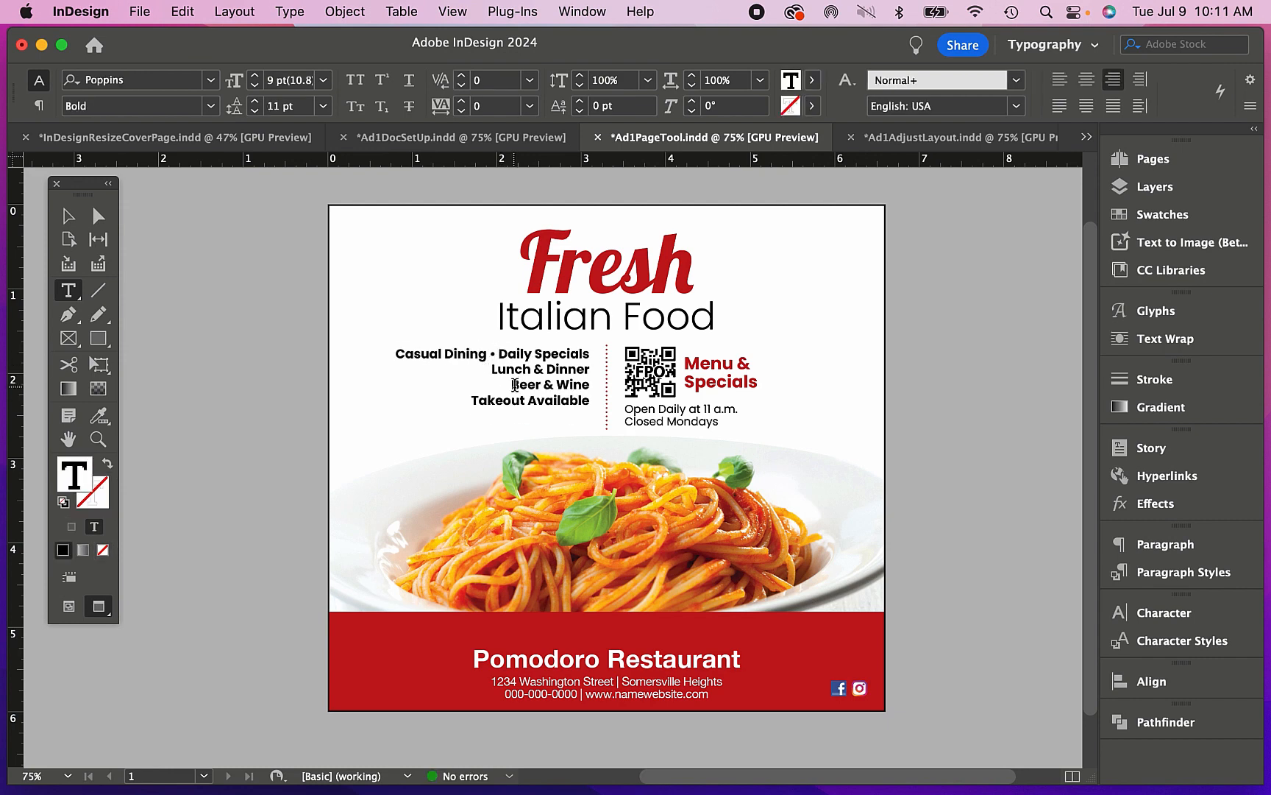
key("BackSpace")
type("•")
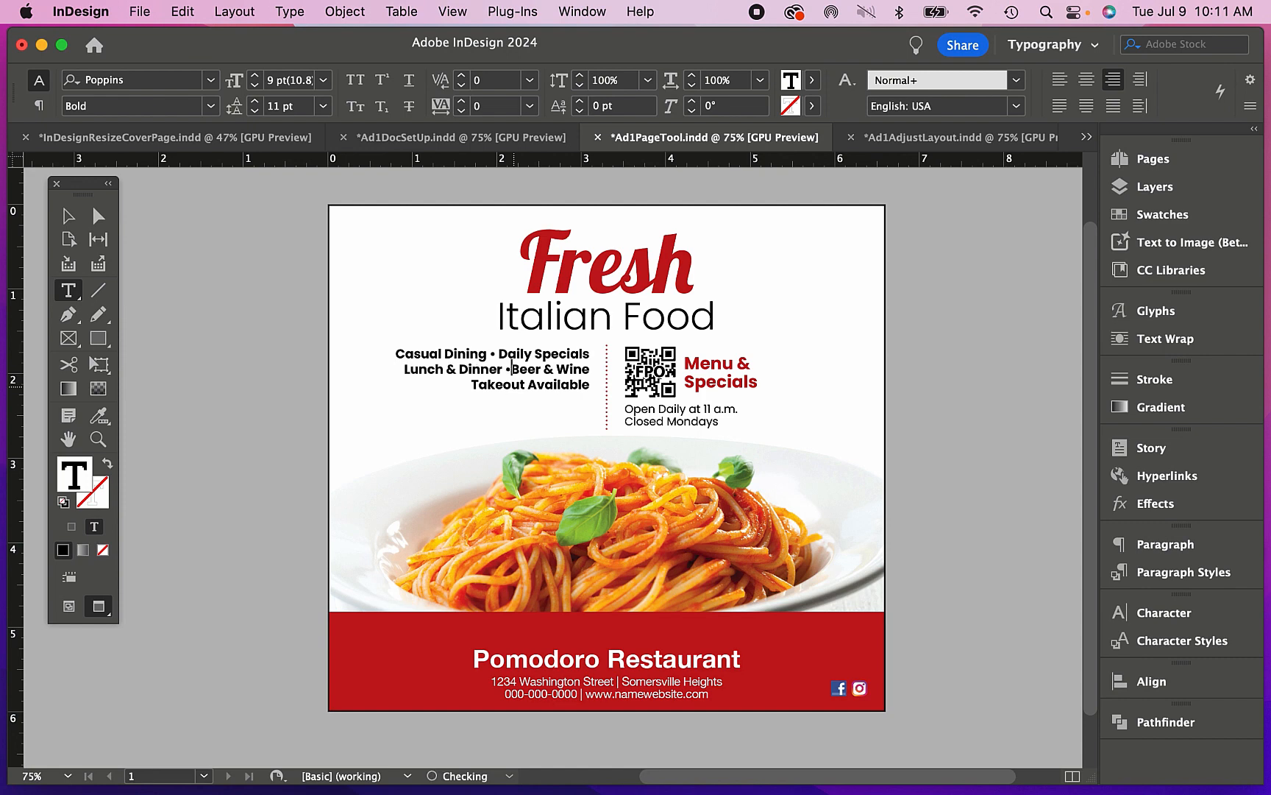
- Move the opening-hours text beside "Menu & Specials" and nudge the QR code left toward the dotted divider
left_click(69, 214)
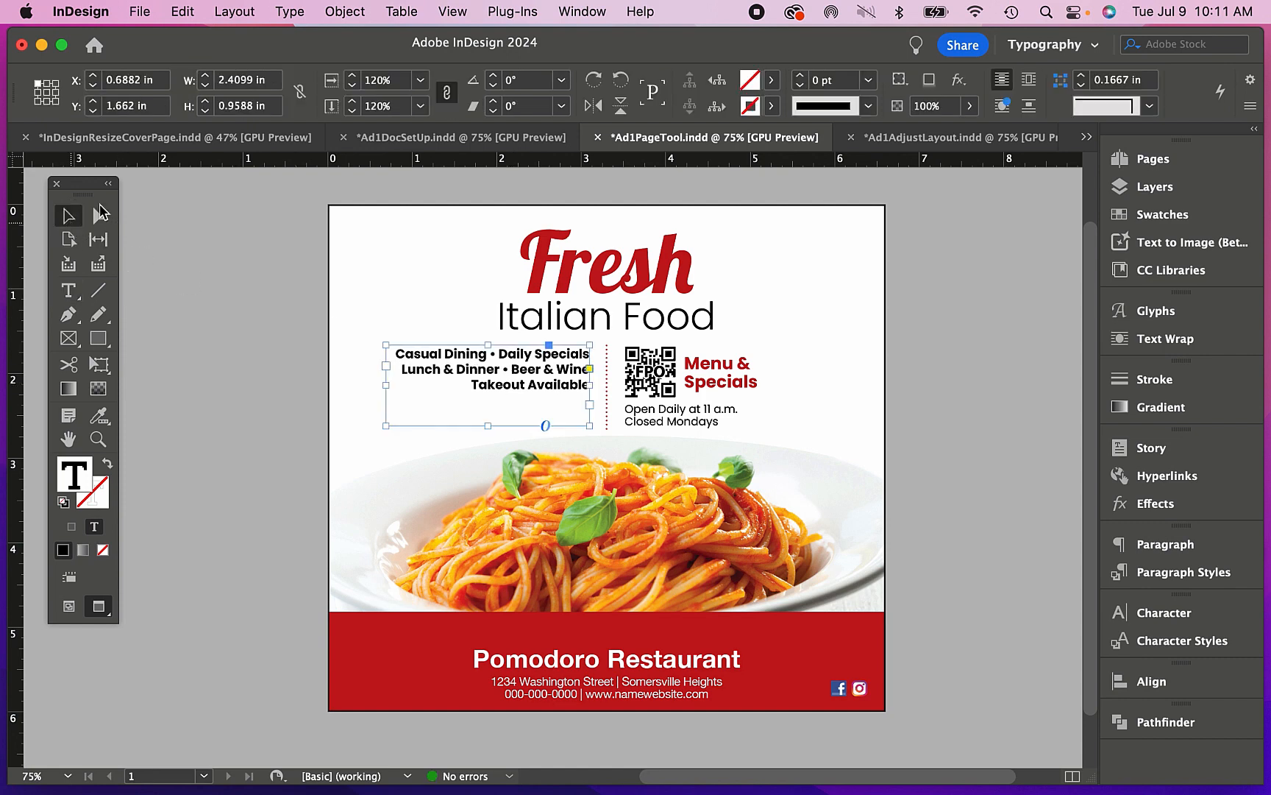
left_click(677, 414)
left_click_drag(851, 408, 829, 379)
left_click(660, 370)
key("Left")
key("Left")
key("Left")
key("Left")
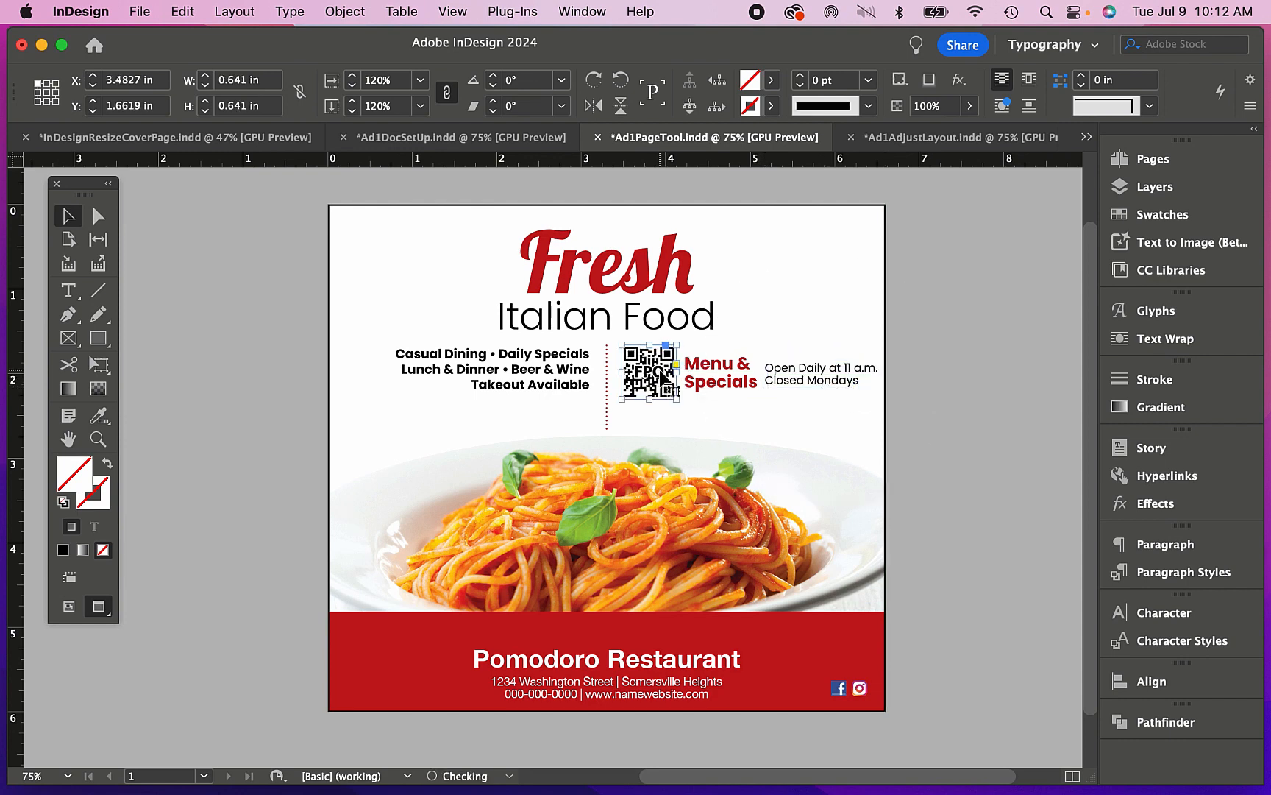
- Shrink the "Menu & Specials" frame to fit its text and nudge it left toward the QR code
left_click(724, 379)
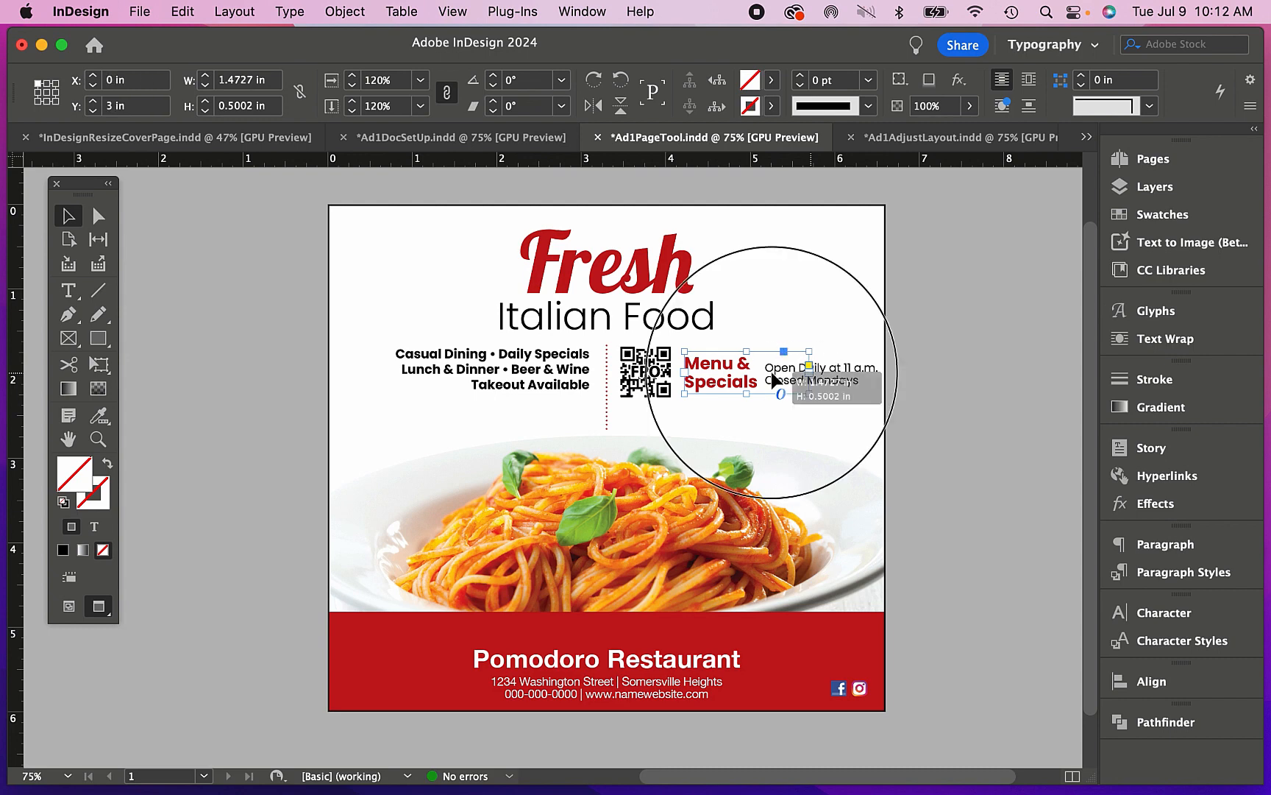
double_click(810, 373)
key("Left")
key("Left")
key("Left")
key("Left")
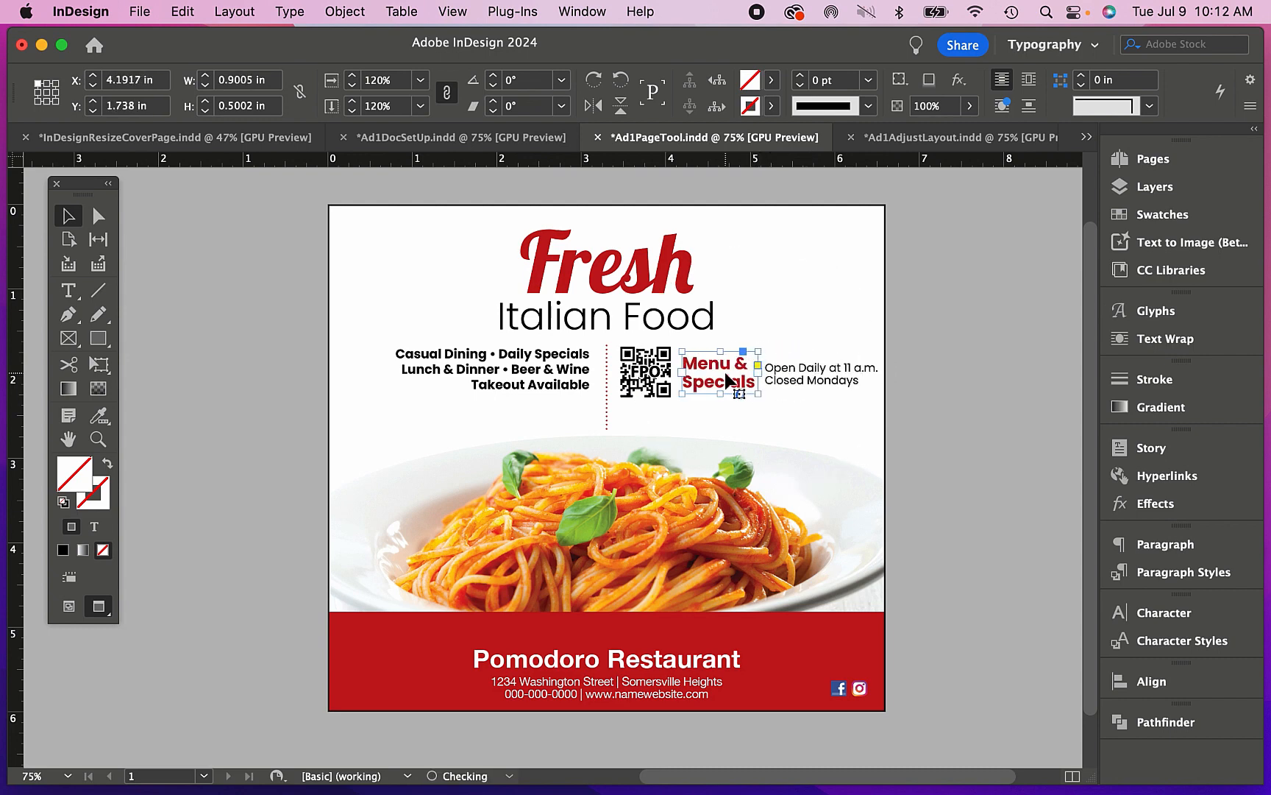
- Shorten the dotted divider to about 0.643 in to match the QR code's height
left_click(607, 386)
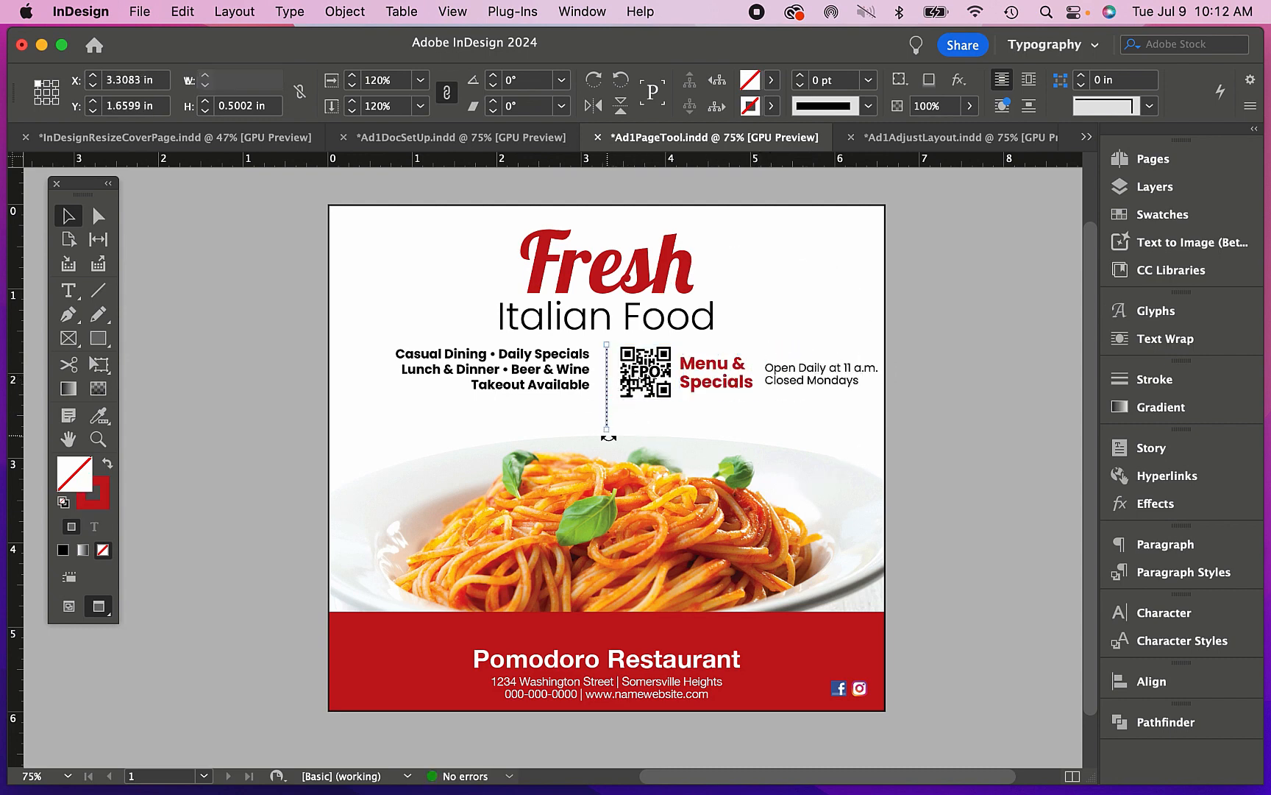
left_click_drag(607, 428, 607, 399)
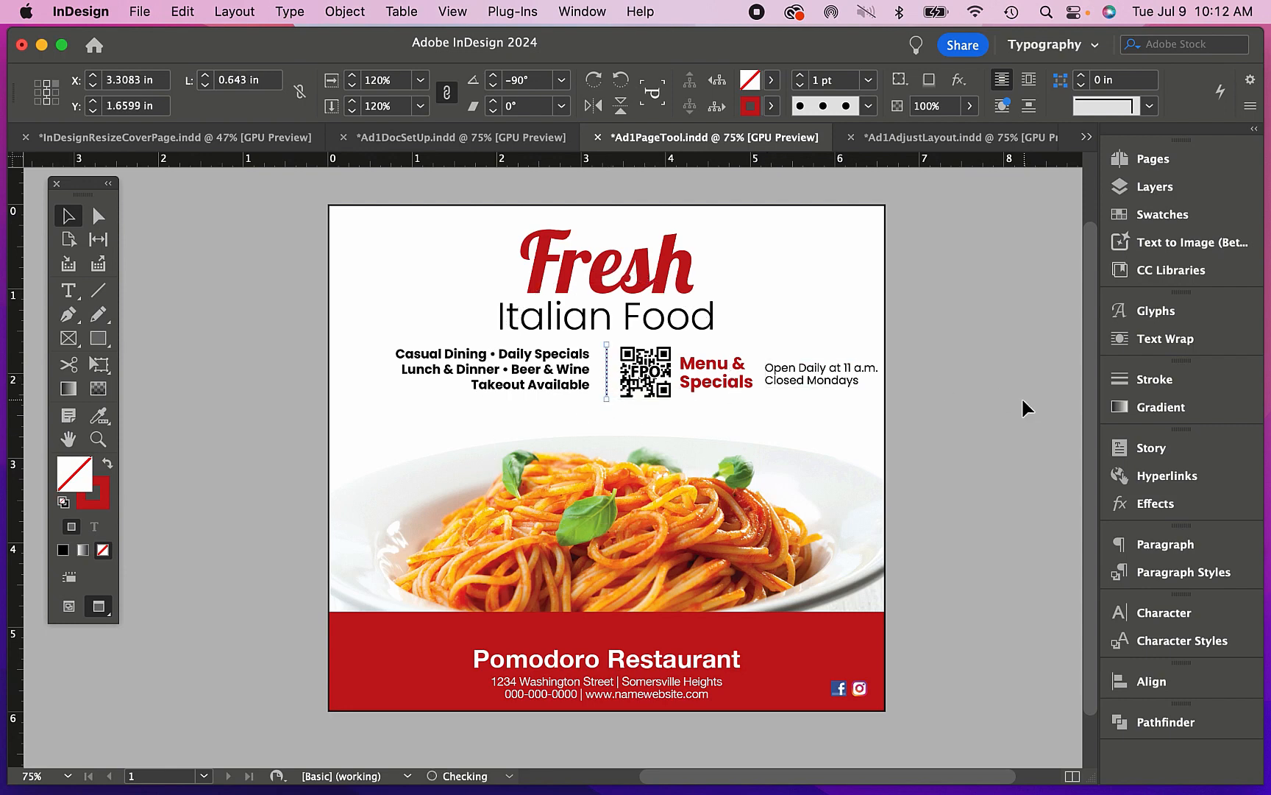
- Move the list, divider, QR code, "Menu & Specials" and opening-hours row left to X 0.3719 in and down between headline and photo
left_click_drag(943, 404, 491, 351)
left_click(834, 278, "shift")
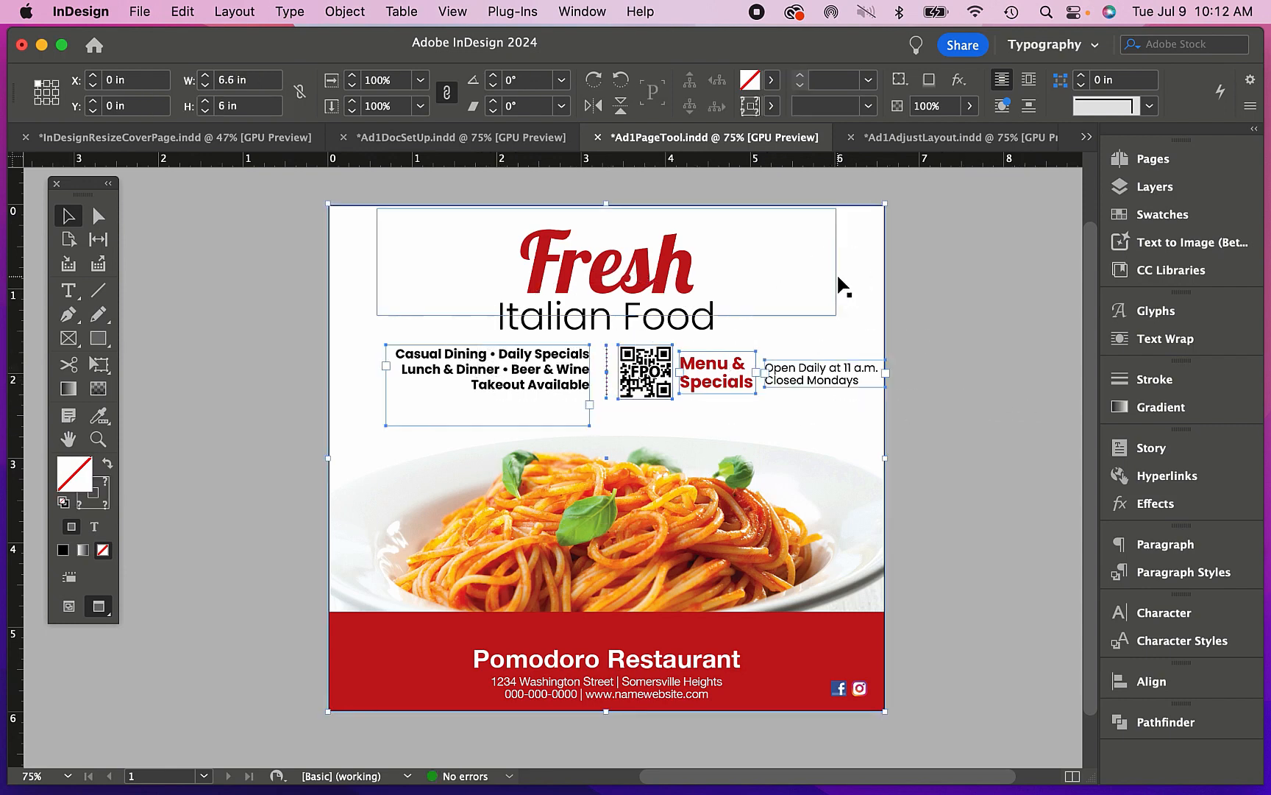
left_click(834, 298, "shift")
left_click(807, 343, "shift")
left_click(804, 267, "shift")
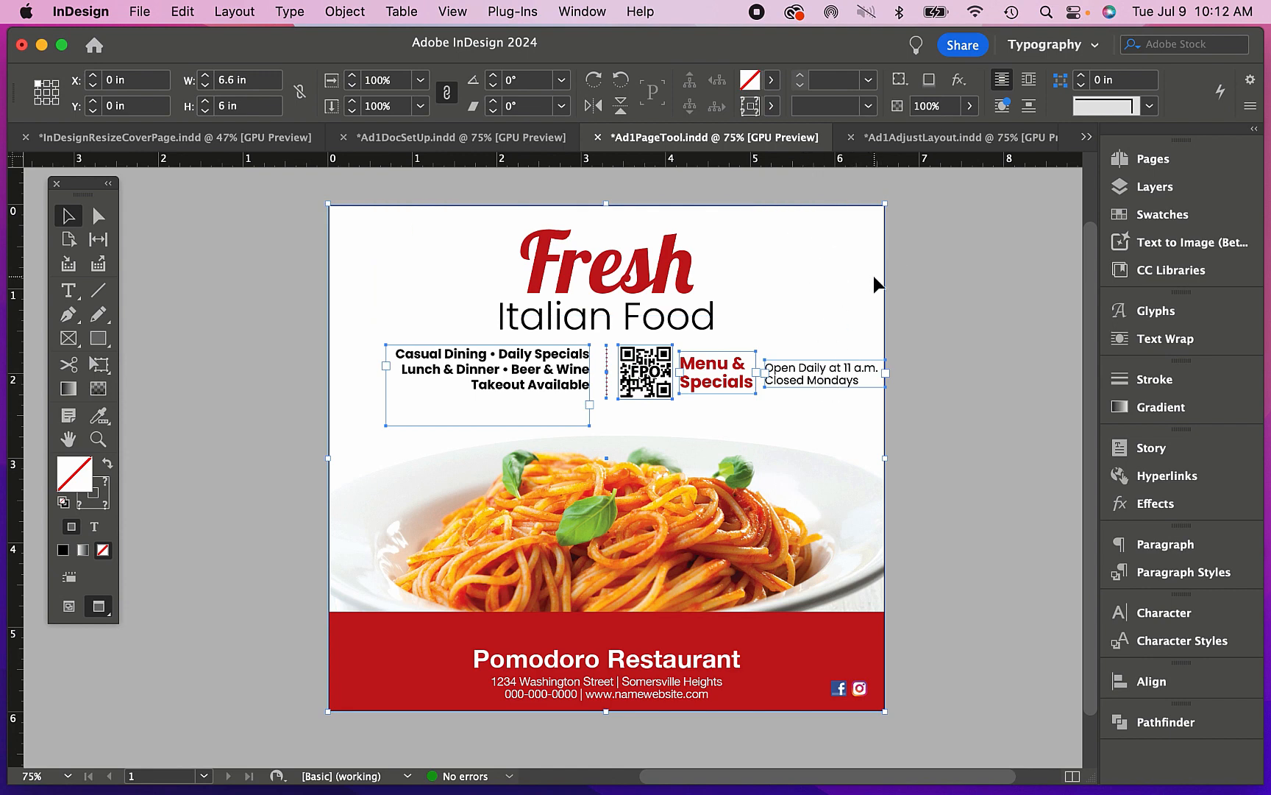
left_click(881, 294, "shift")
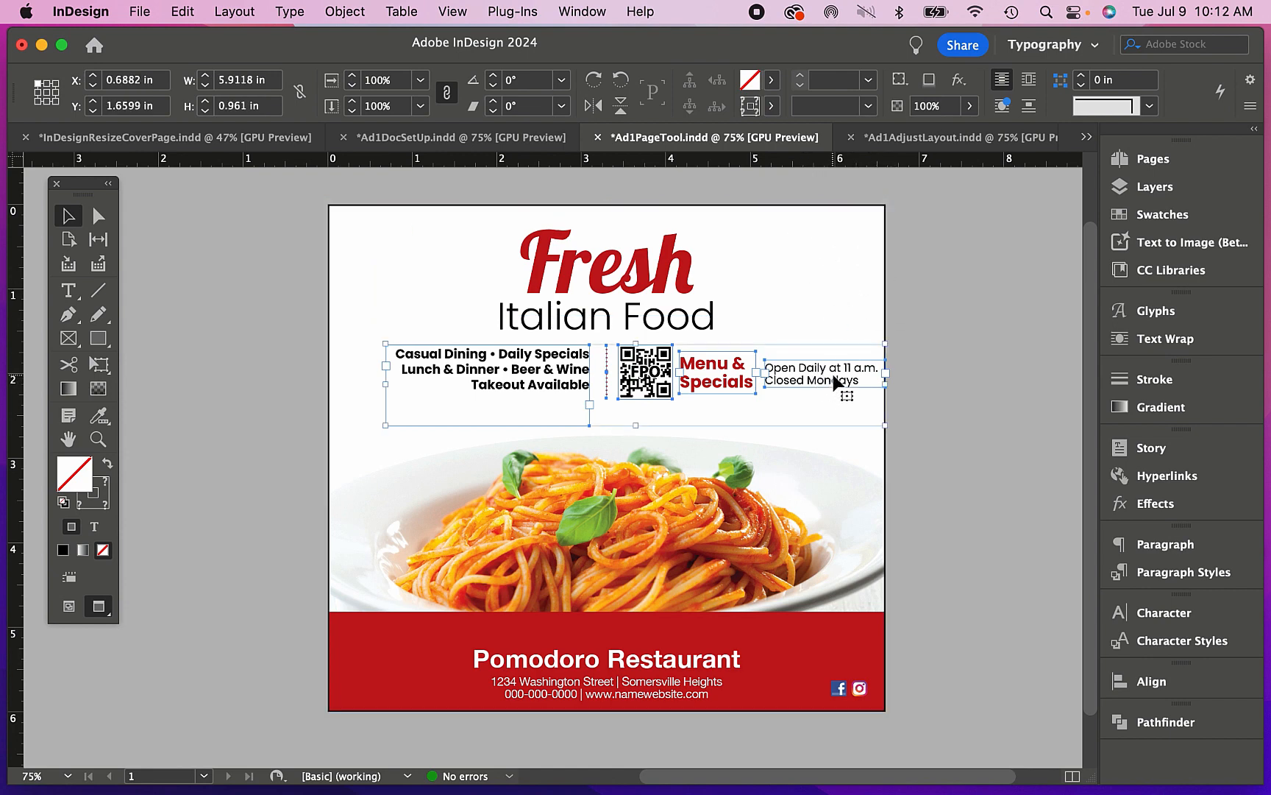
mouse_move(802, 409)
left_mouse_down()
mouse_move(790, 395)
mouse_move(800, 382)
left_mouse_up()
key("Down")
key("Down")
key("Down")
key("Down")
key("Down")
key("Down")
key("Down")
key("Down")
key("Down")
key("Down")
key("Down")
key("Down")
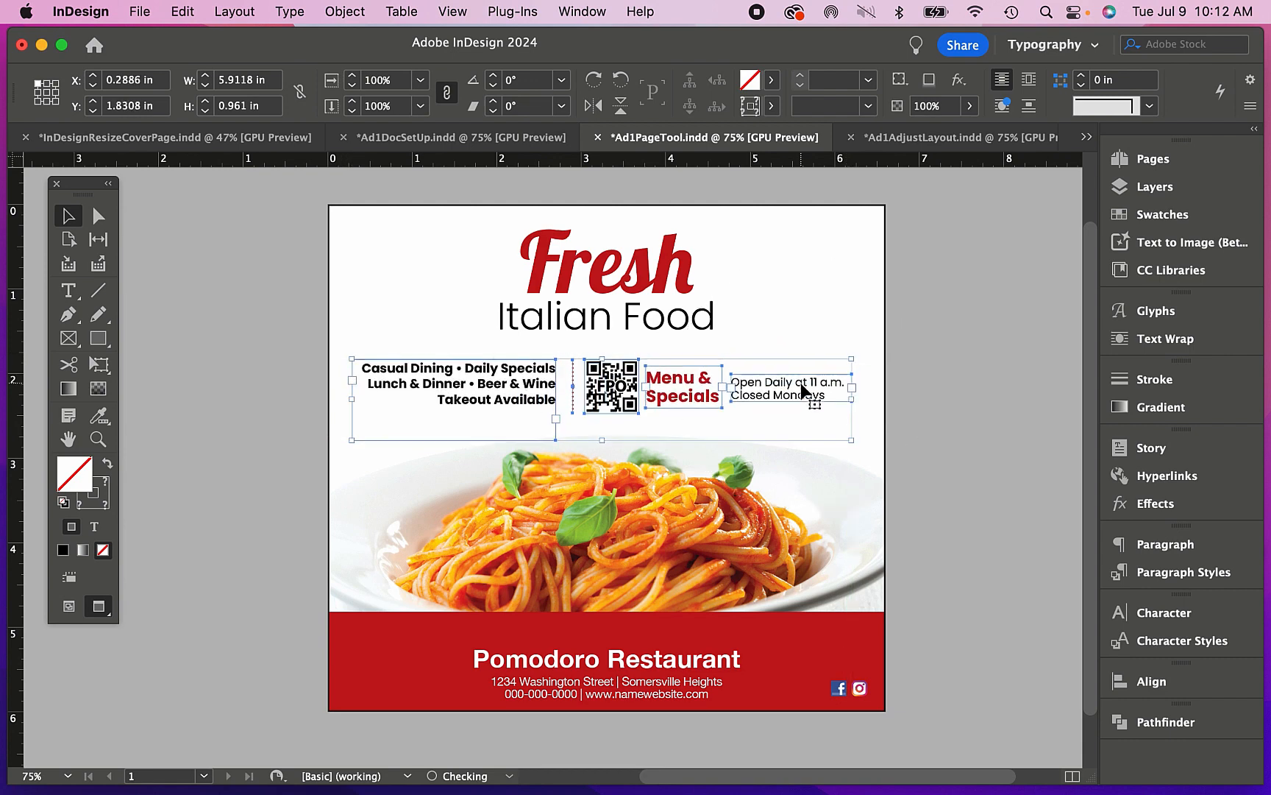
key("Right")
key("Right")
key("Right")
key("Right")
key("Right")
key("Right")
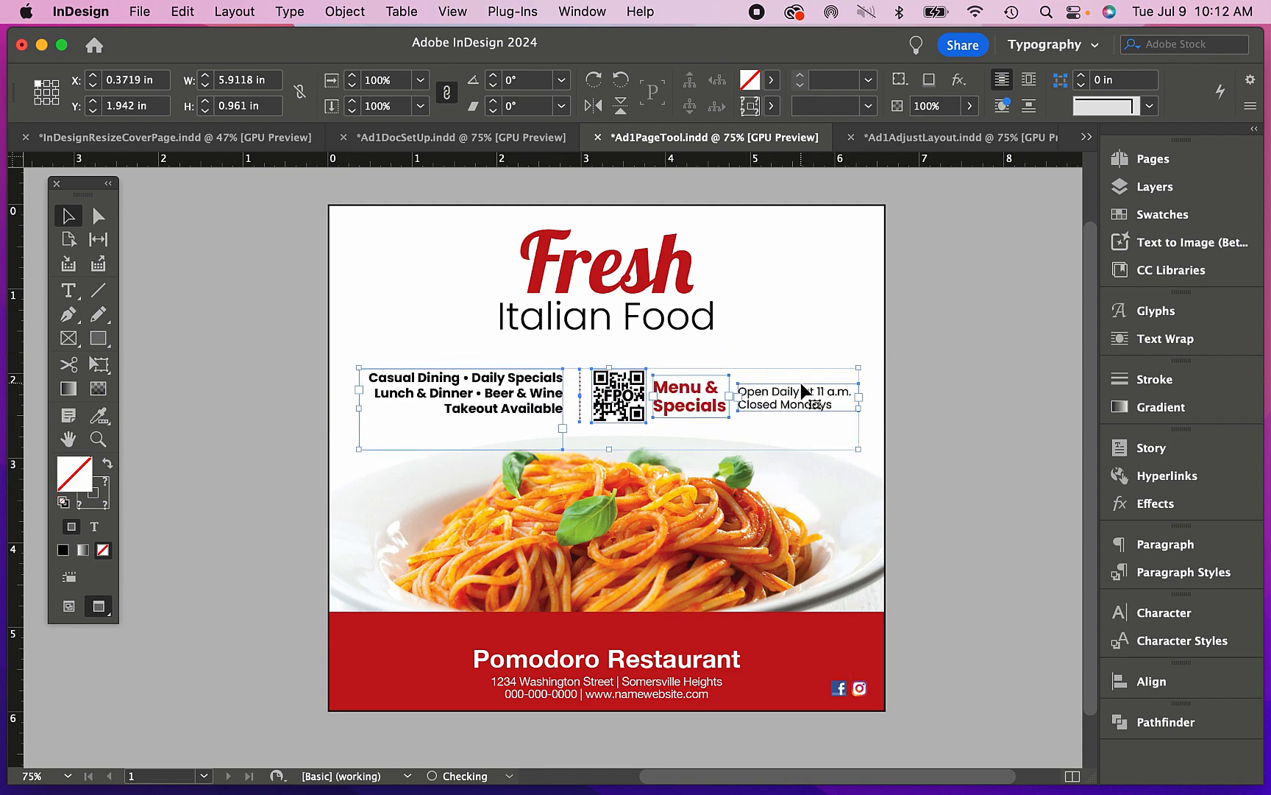
key("Up")
key("Up")
left_click(916, 371)
left_click(801, 559)
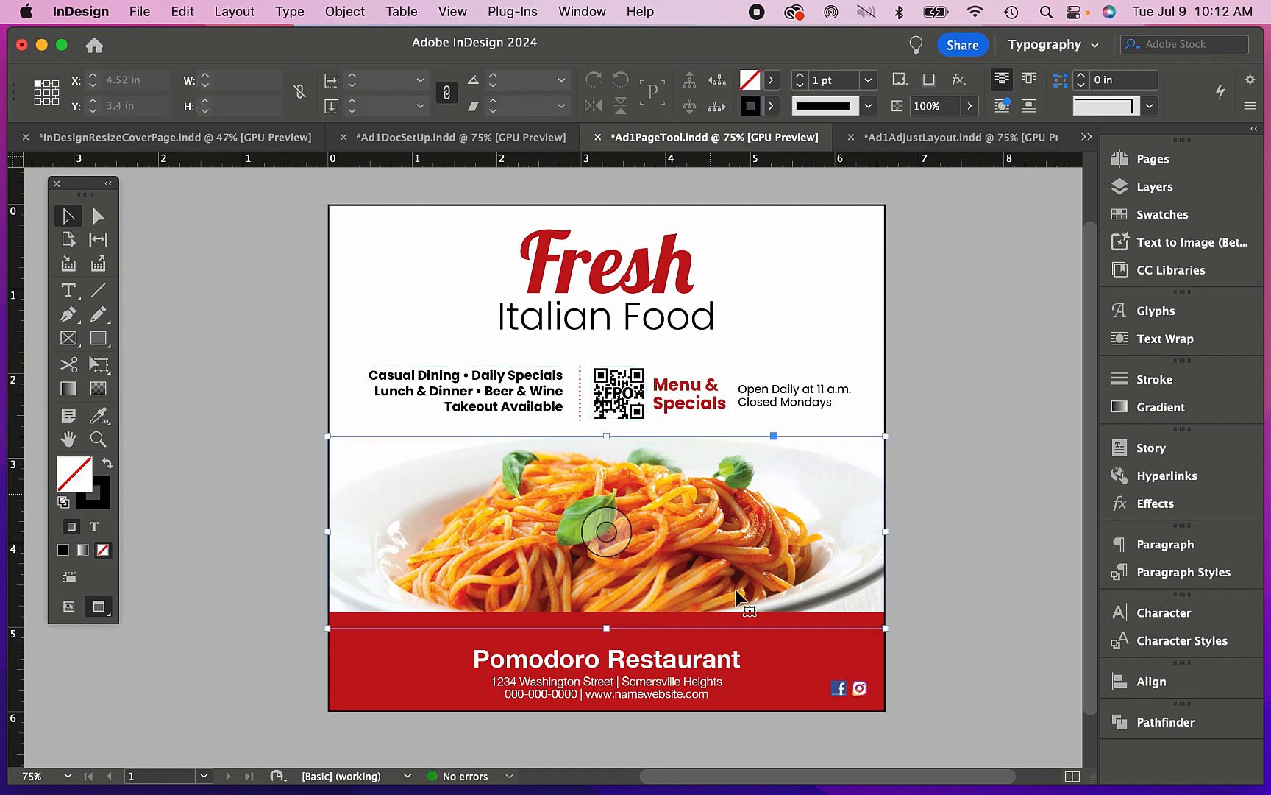
left_click(668, 277)
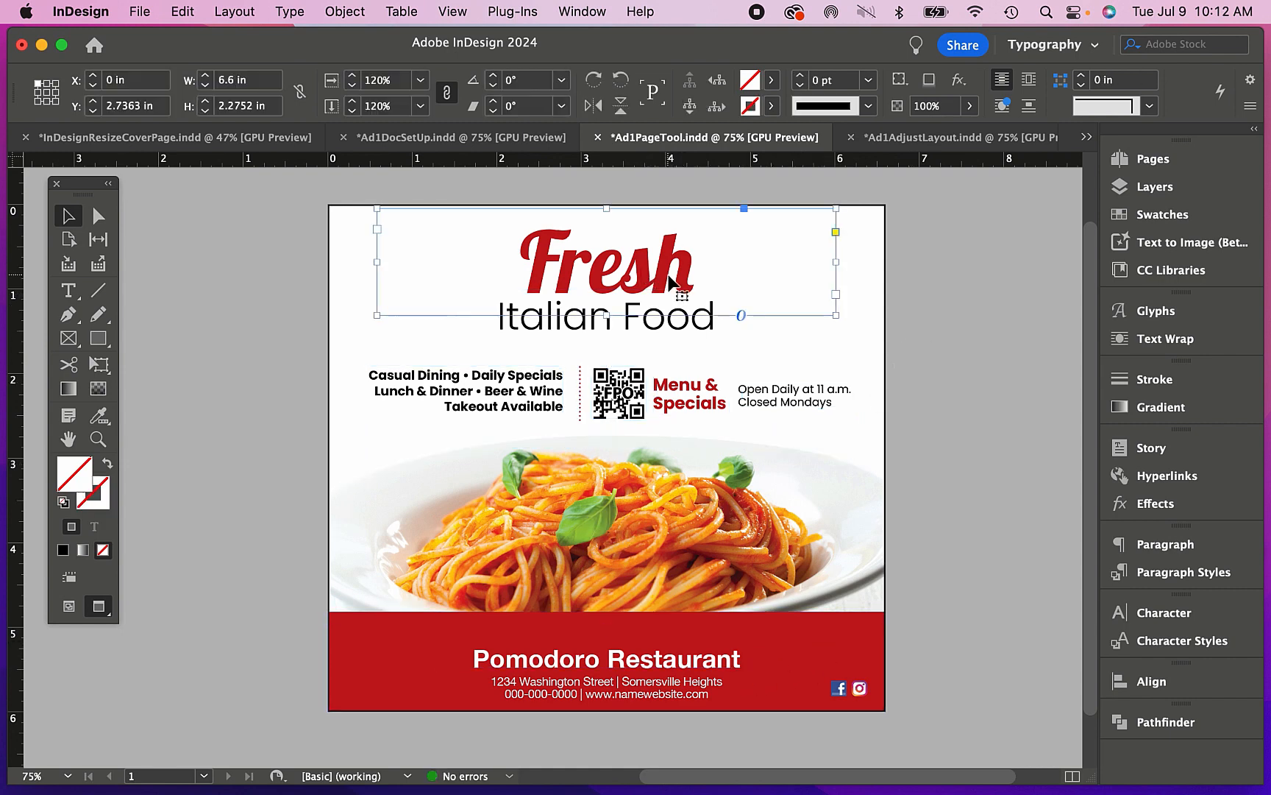
left_click(671, 319, "shift")
left_click(671, 335)
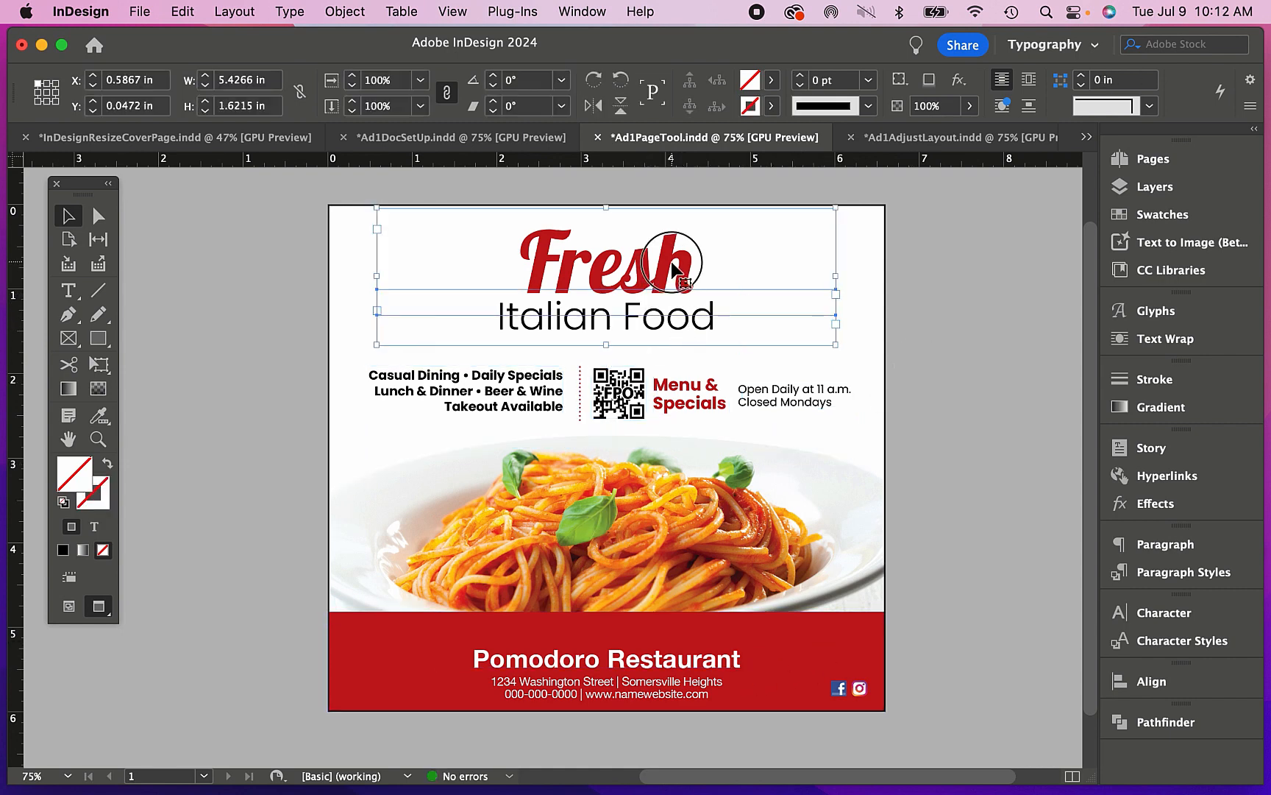
left_click(671, 265, "shift")
left_click(960, 275)
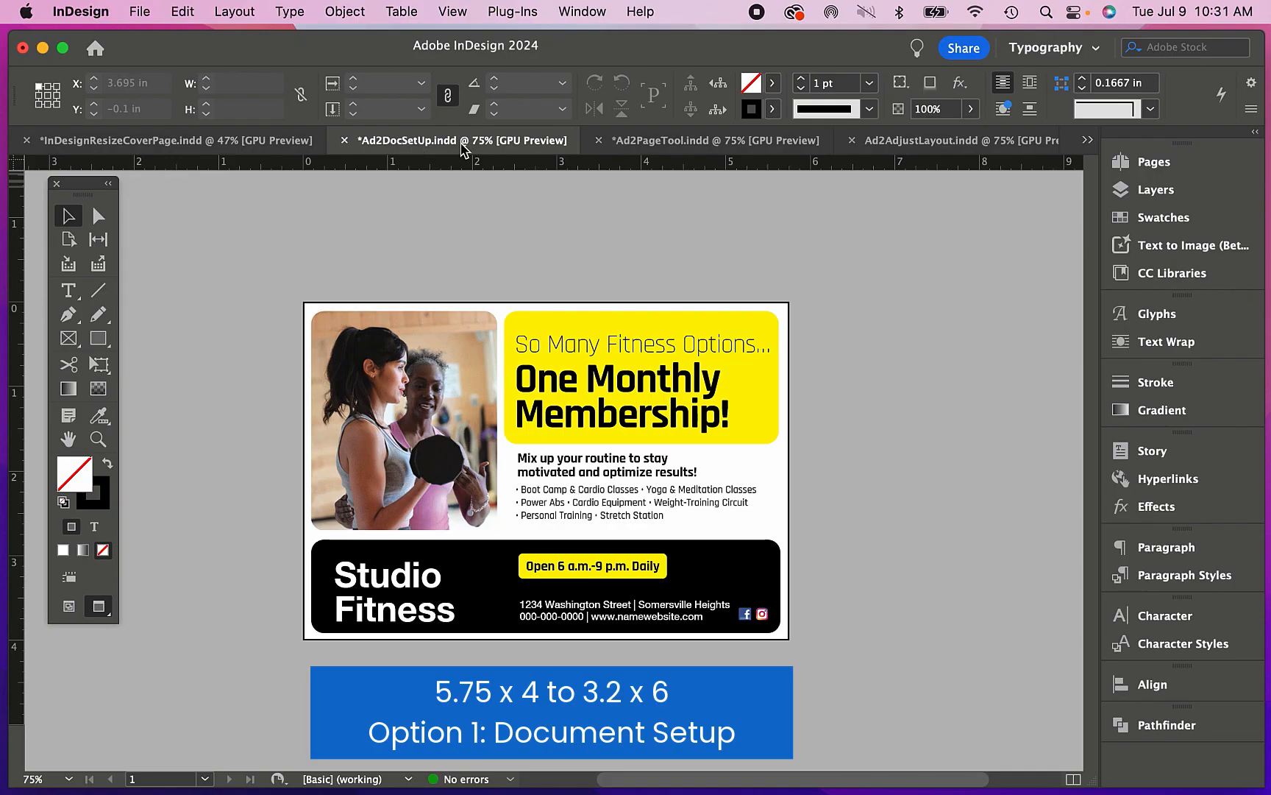
- In Ad2DocSetUp.indd, show the frame edges and delete the ad-size chart from the pasteboard
left_click(69, 605)
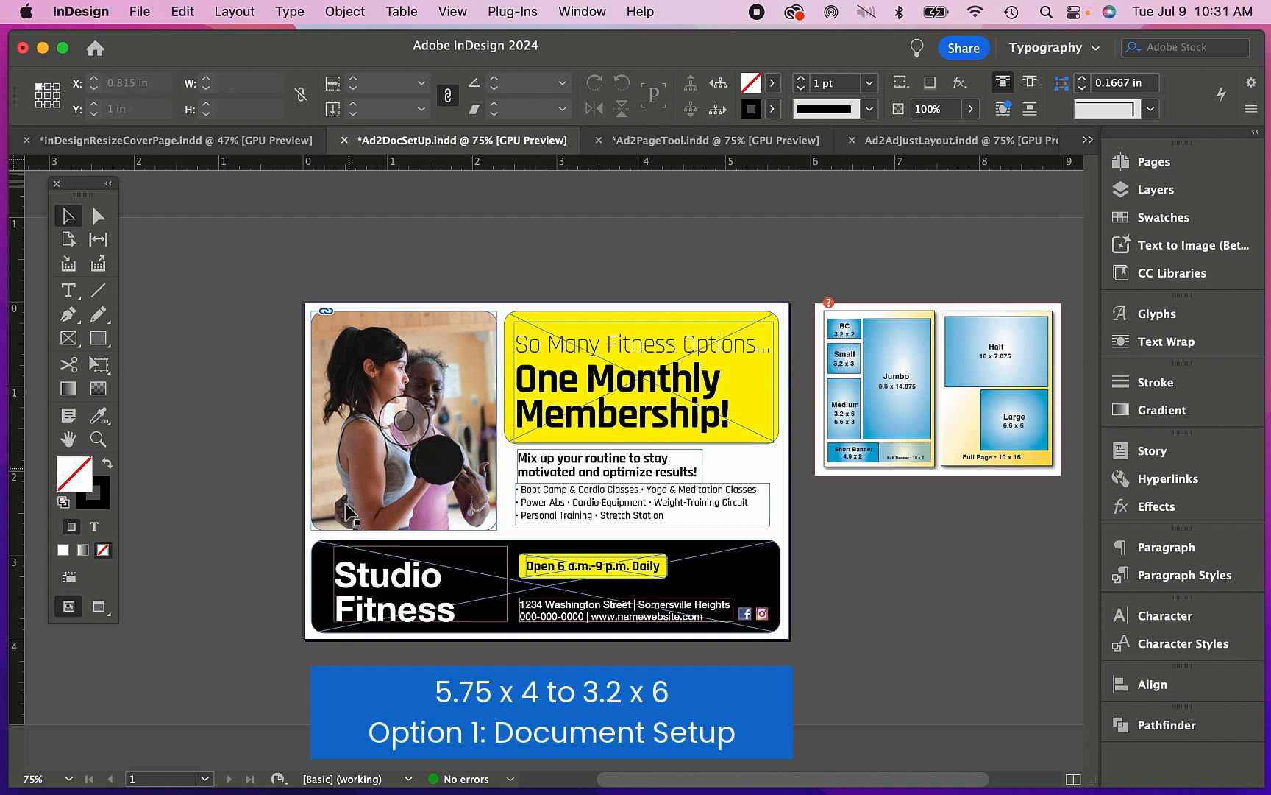
left_click_drag(800, 679, 253, 245)
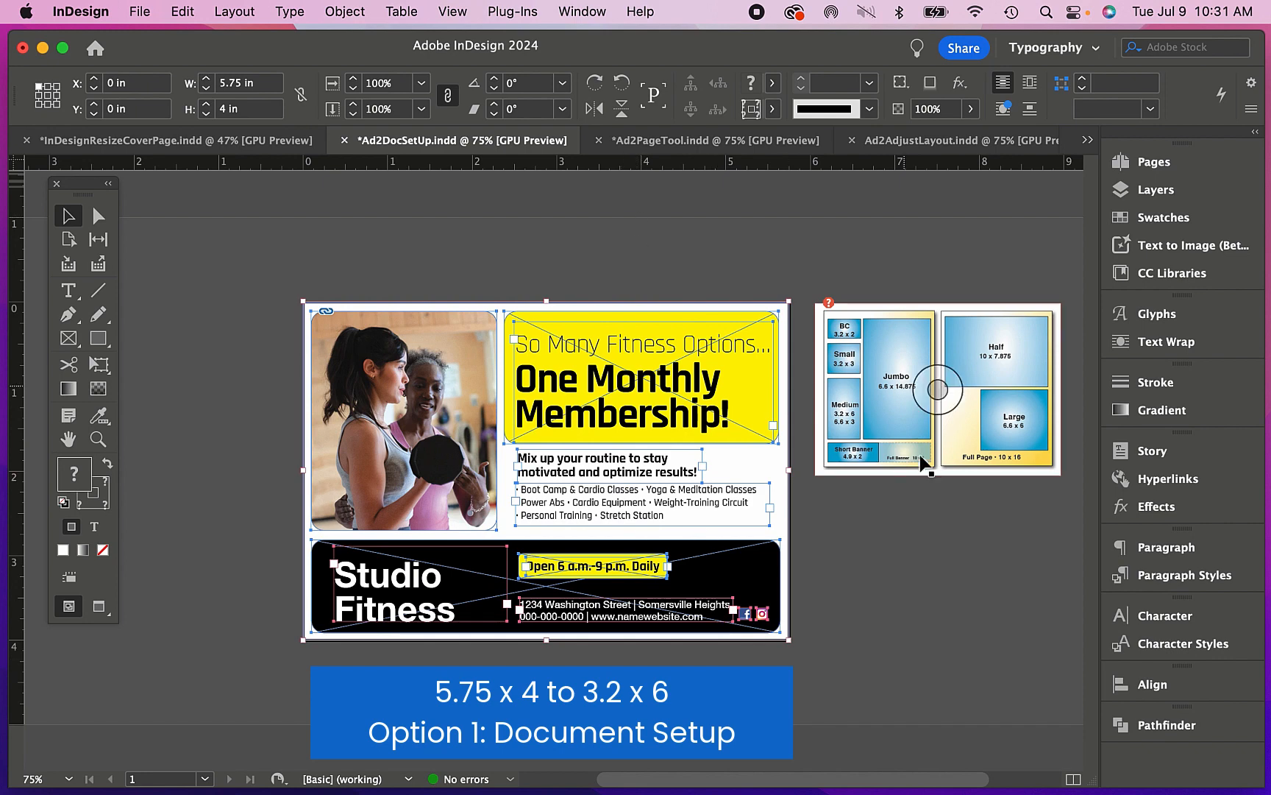
left_click(1039, 329)
key("Delete")
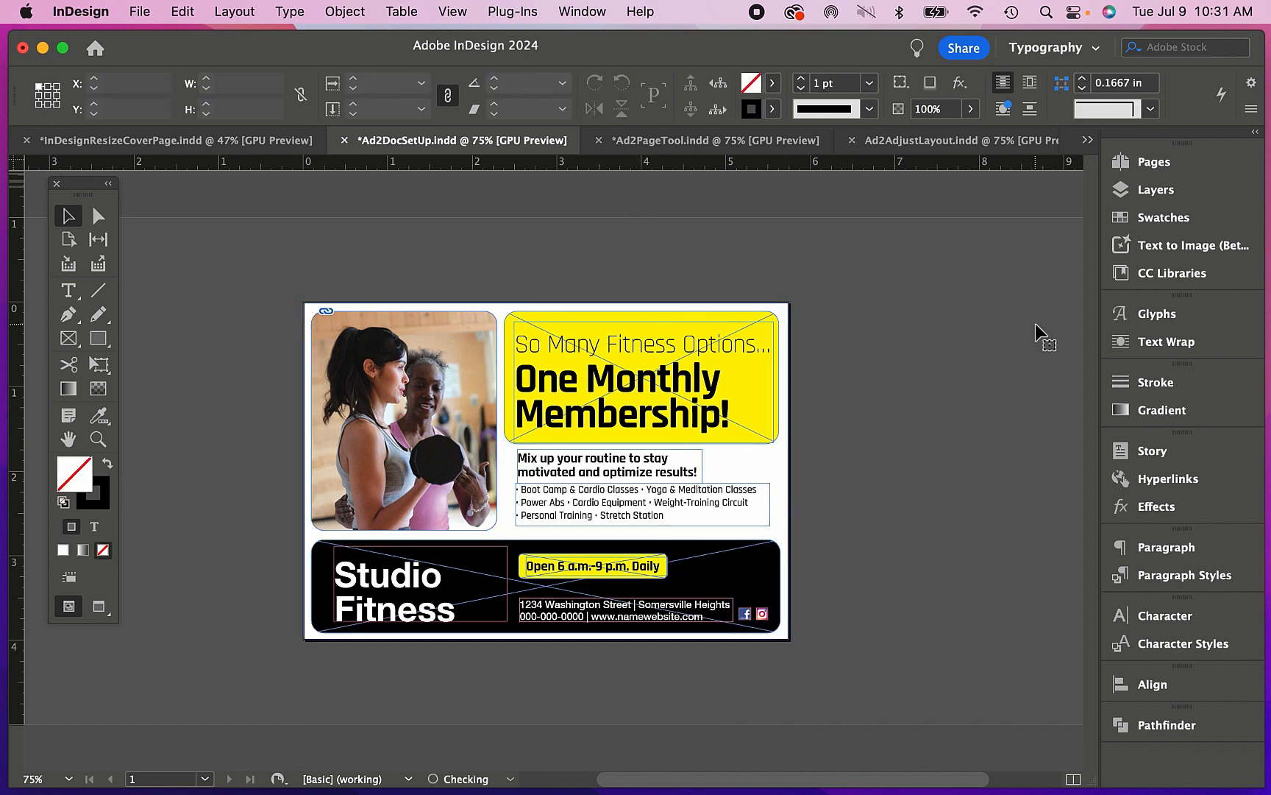
- Set the fitness ad's page size to 3.2 in wide by 6 in high with Document Setup
left_click(99, 603)
left_click(141, 12)
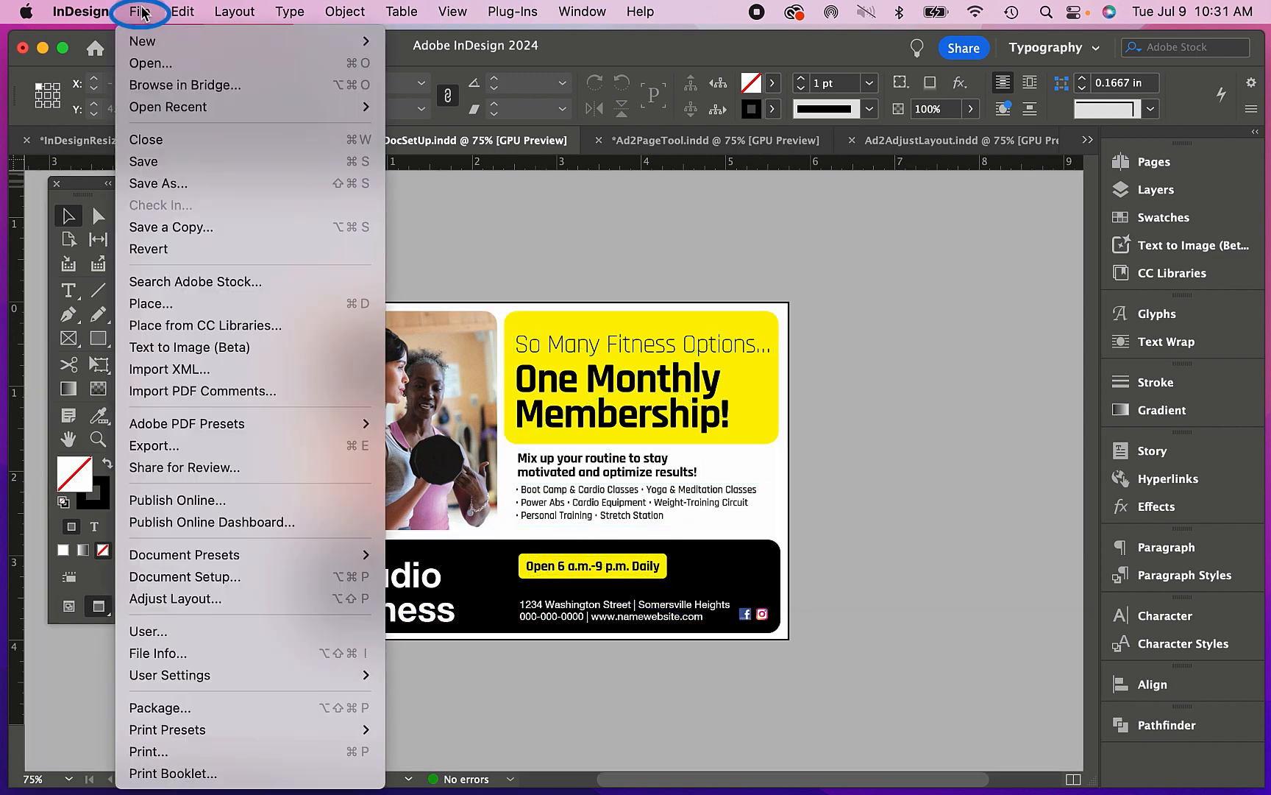
left_click(187, 577)
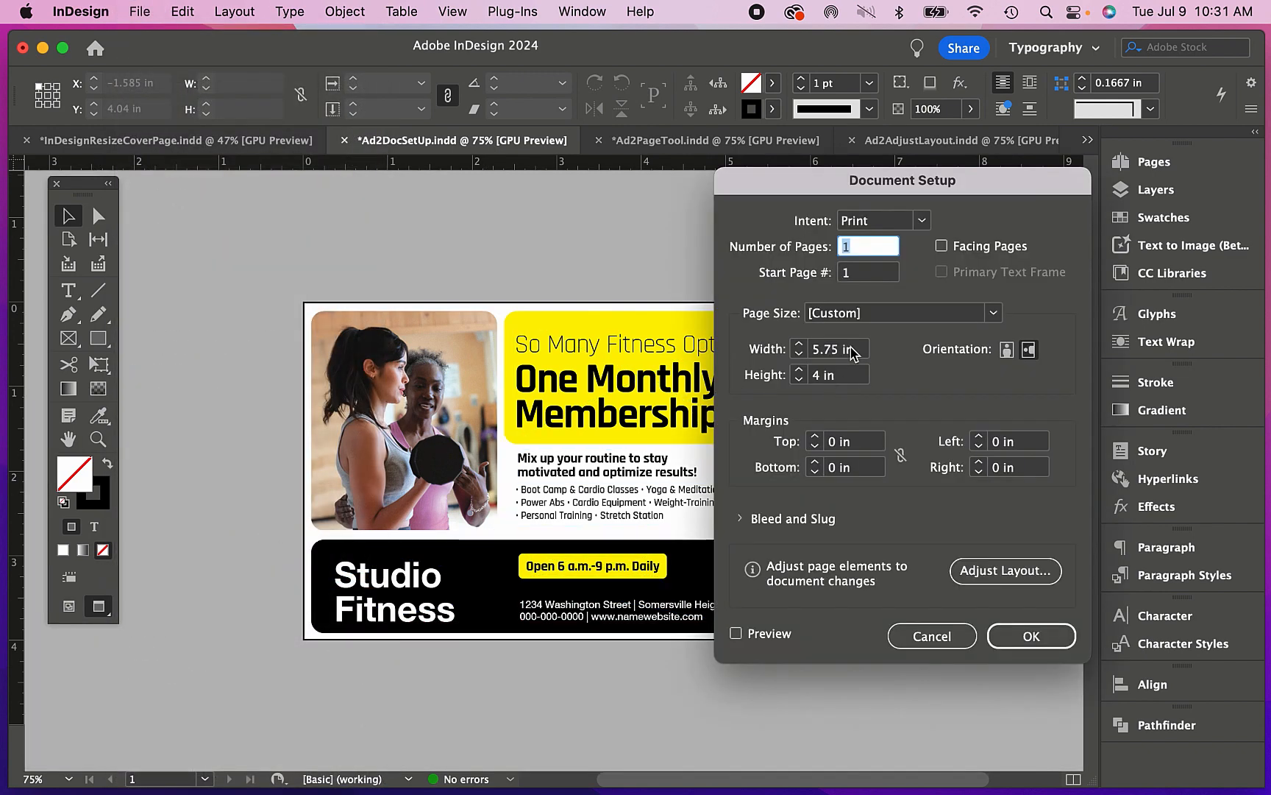
double_click(825, 348)
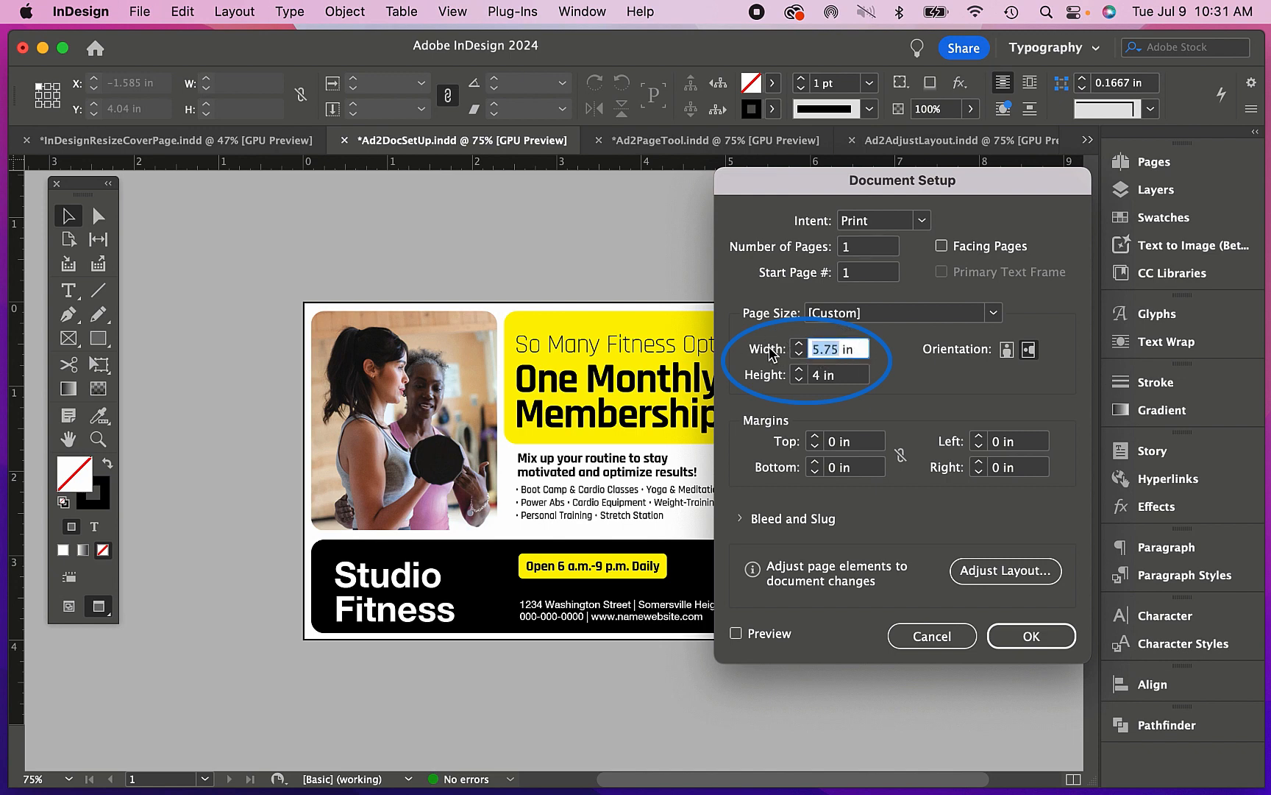
type("3.2")
double_click(818, 375)
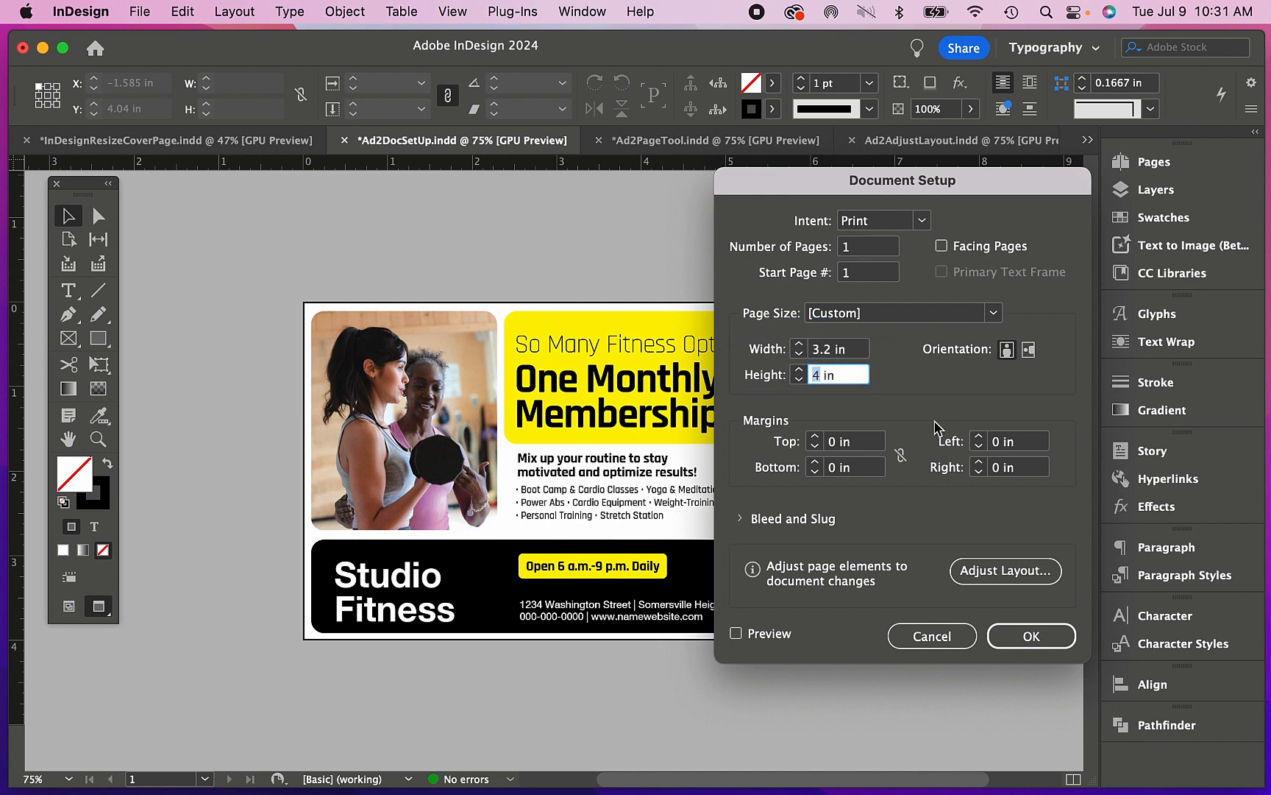
key("Return")
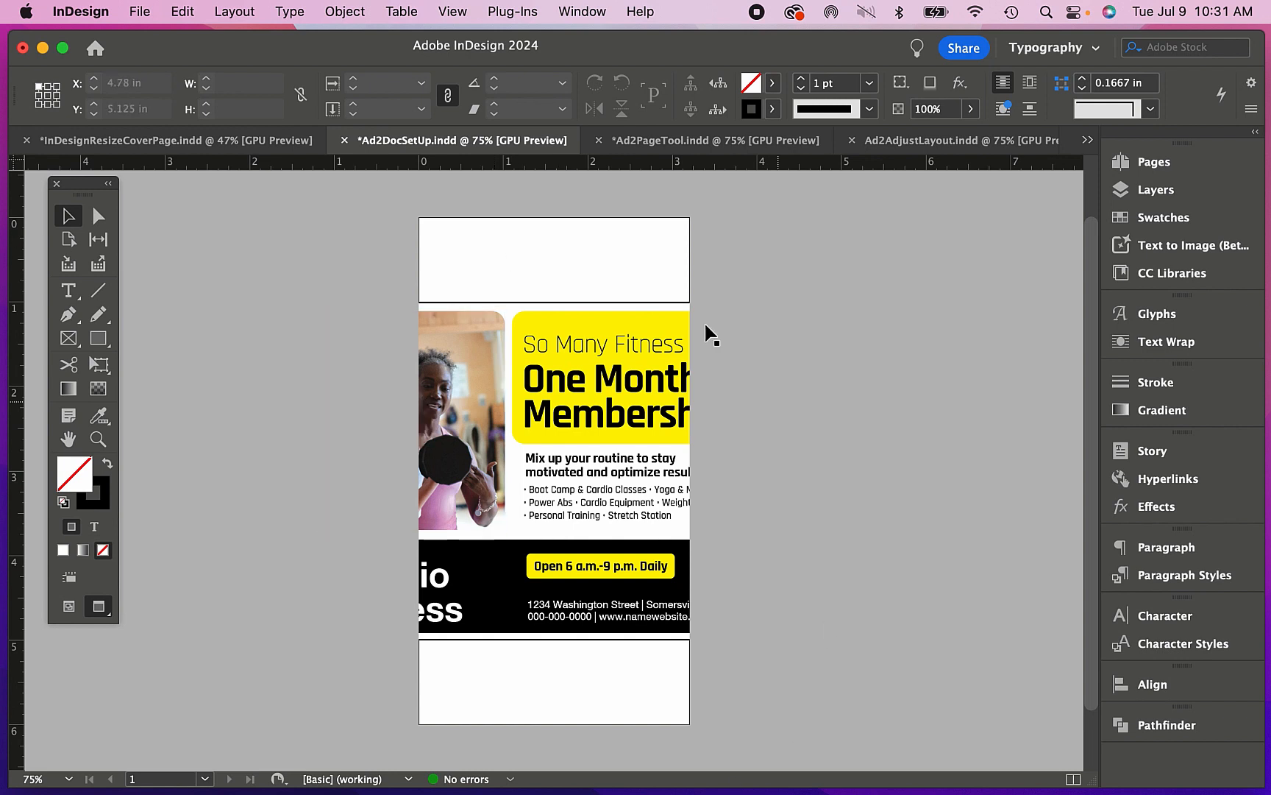
- Move all the fitness ad artwork to X 0 in, Y 0 in and scale it proportionally to 3.2 in wide
left_click(67, 607)
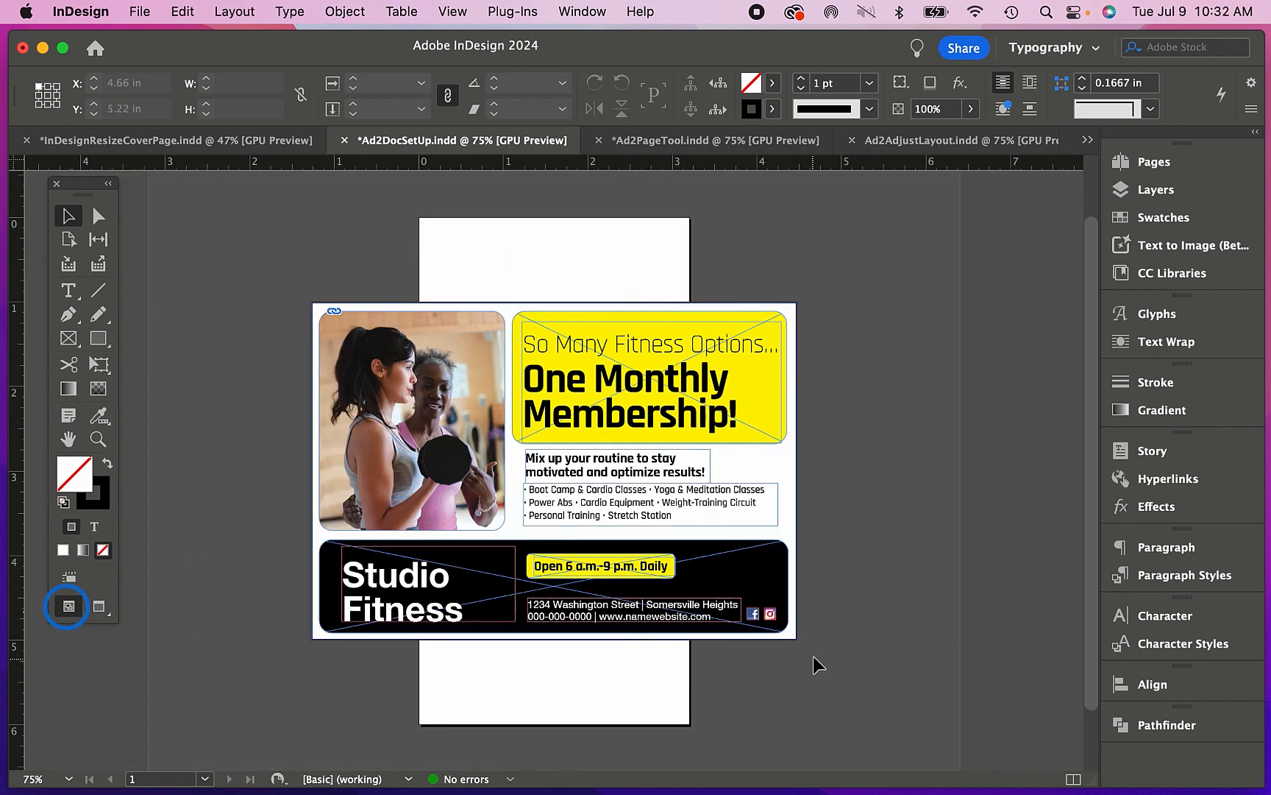
left_click_drag(814, 657, 290, 278)
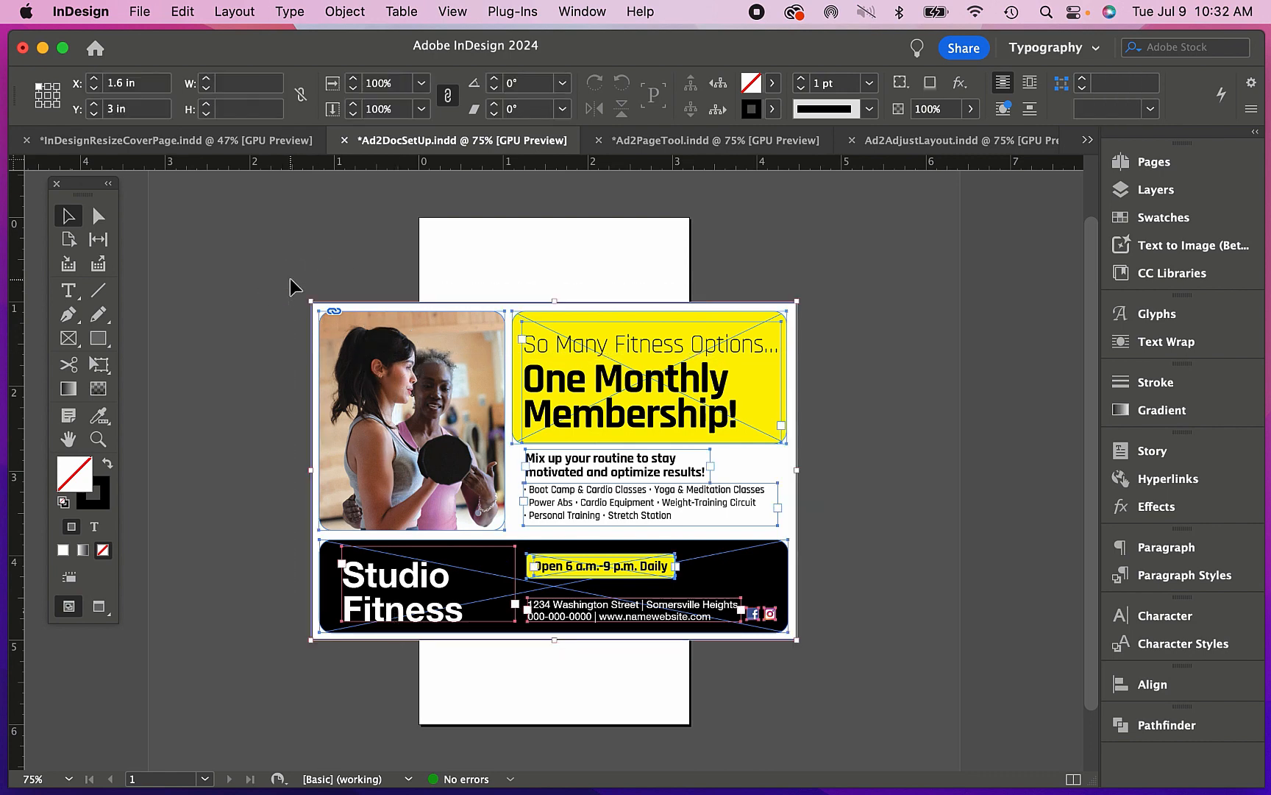
left_click_drag(418, 348, 526, 275)
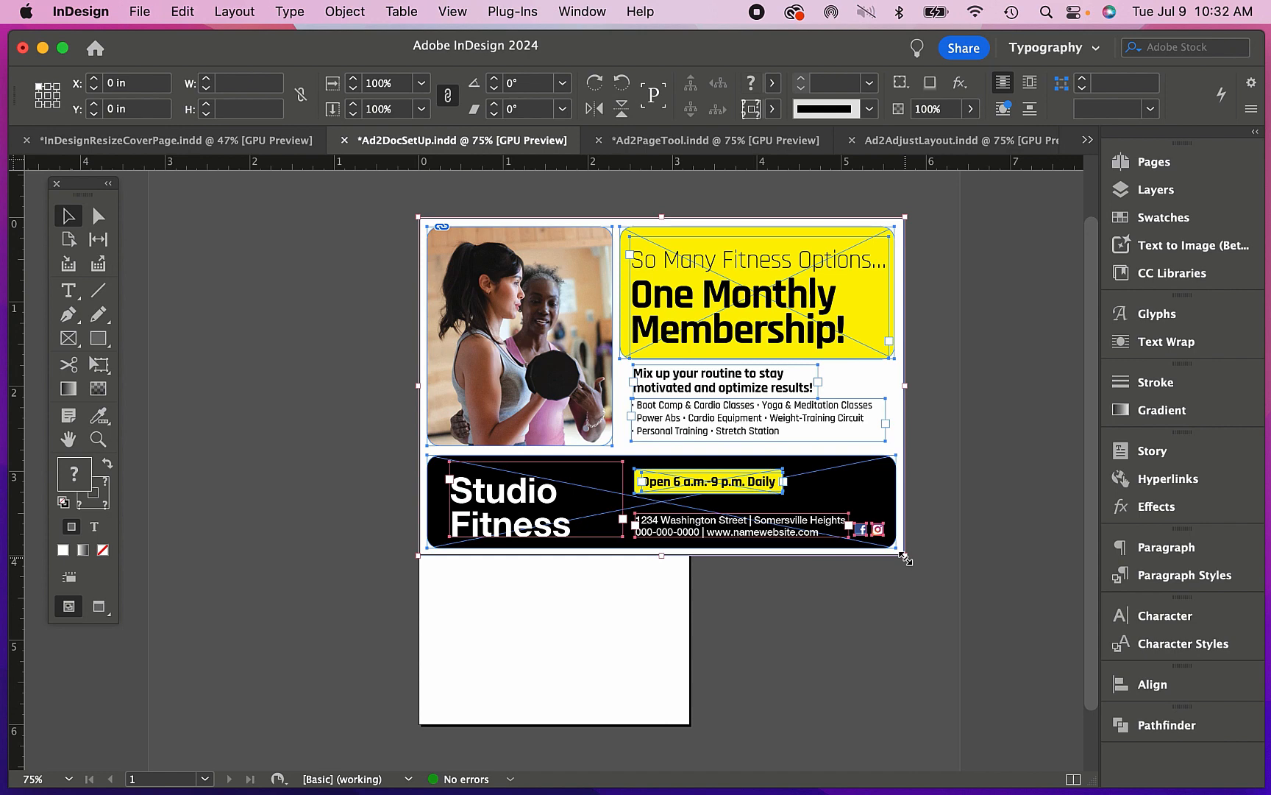
left_click_drag(905, 556, 693, 407)
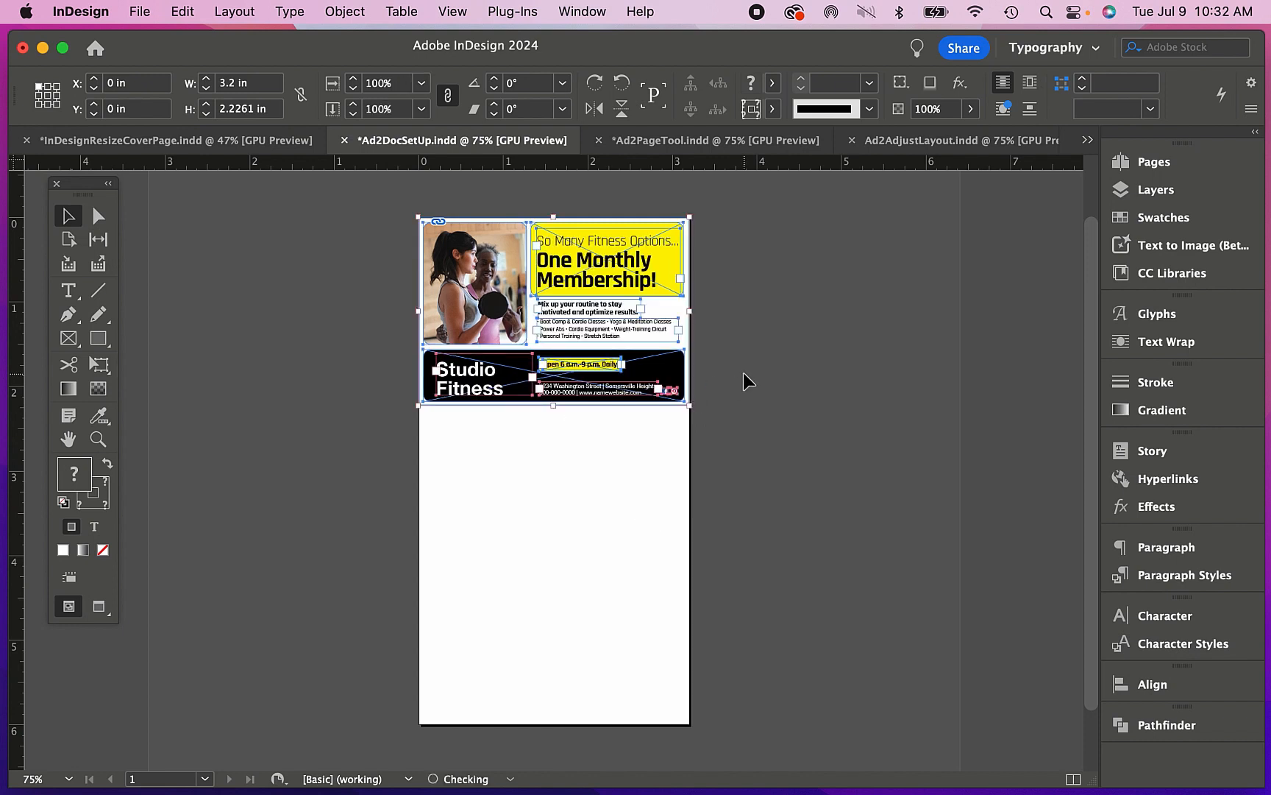
left_click(743, 273)
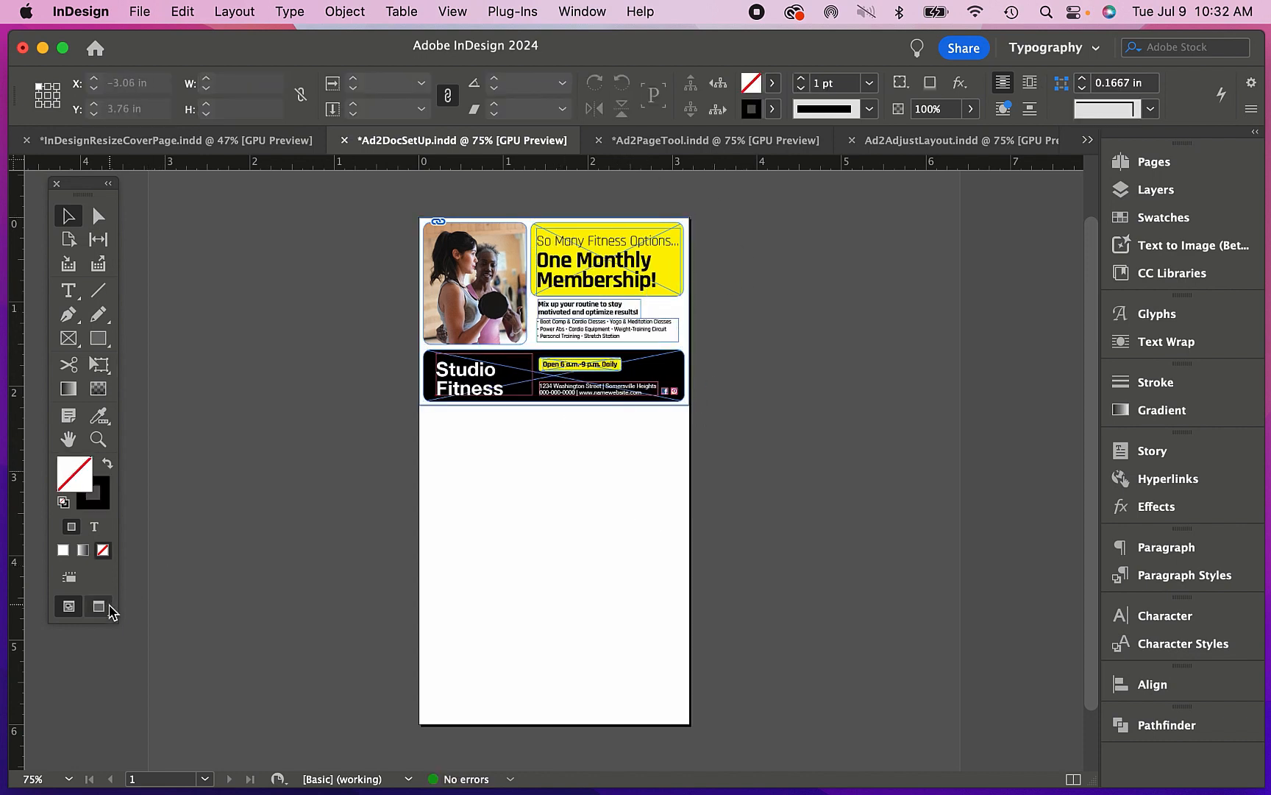
- Check the font sizes of the address, subheading and headline text in the scaled fitness ad, and return to the preview display
left_click(68, 293)
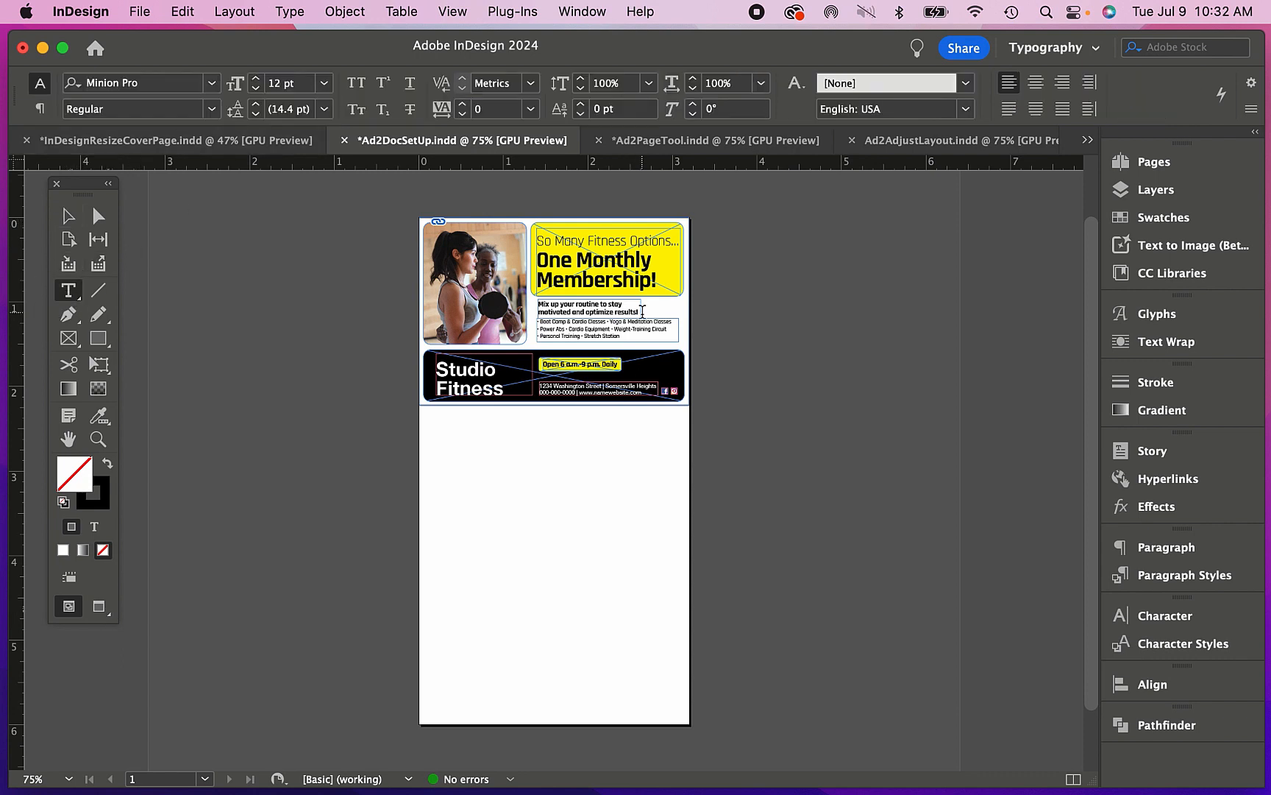
left_click(623, 392)
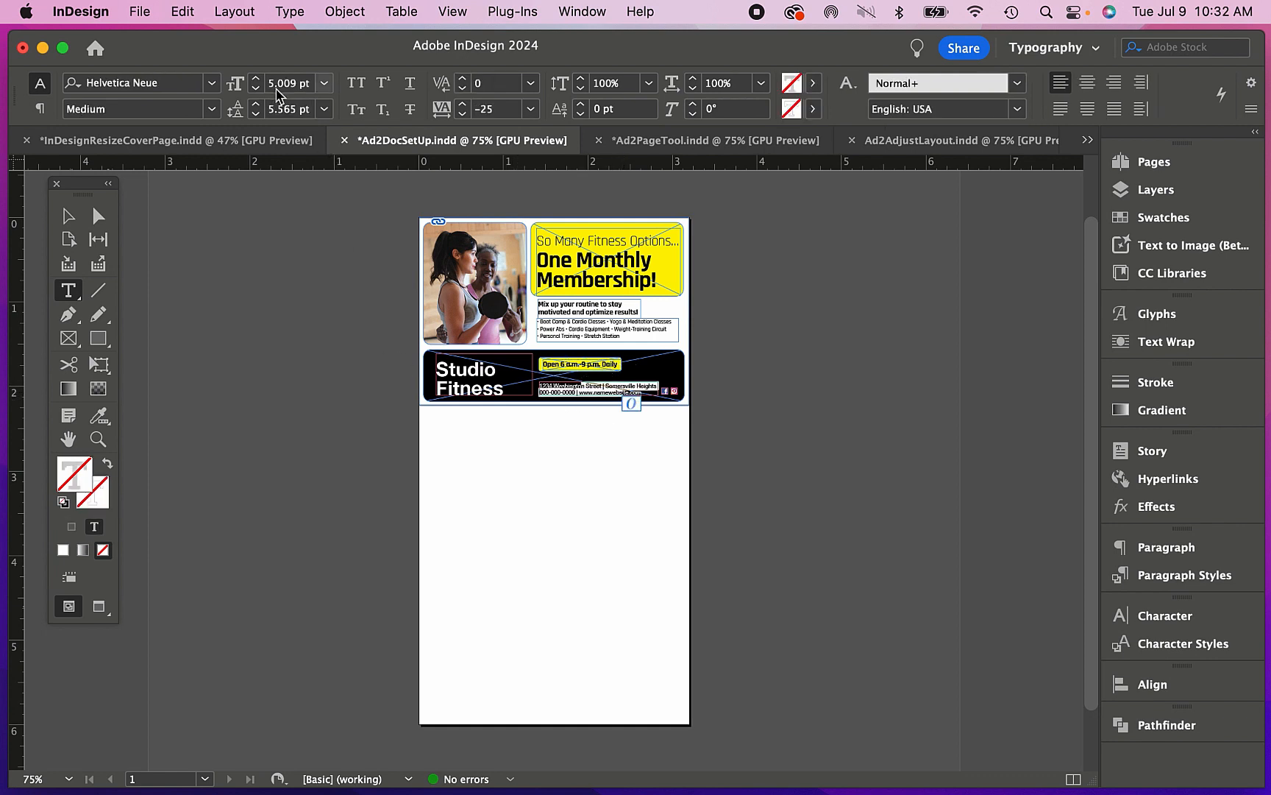
left_click_drag(629, 336, 580, 306)
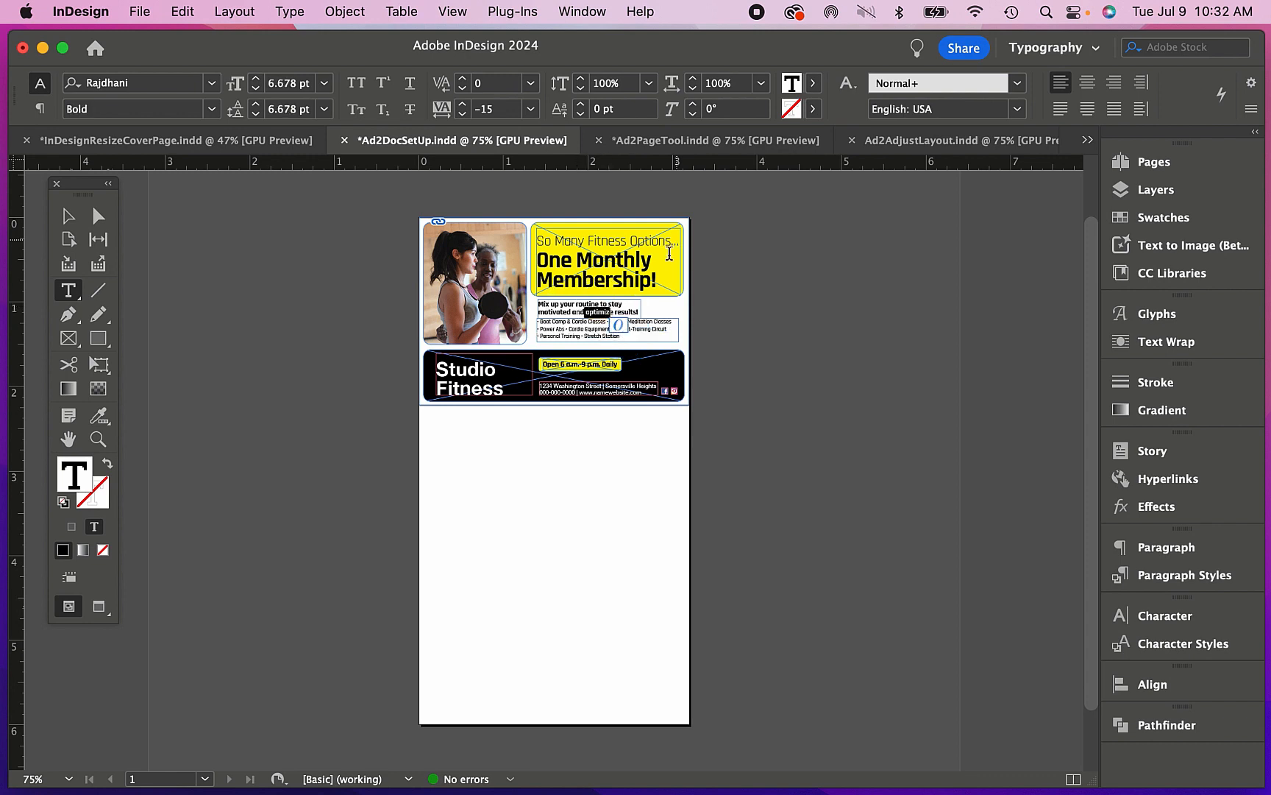
left_click_drag(649, 259, 591, 285)
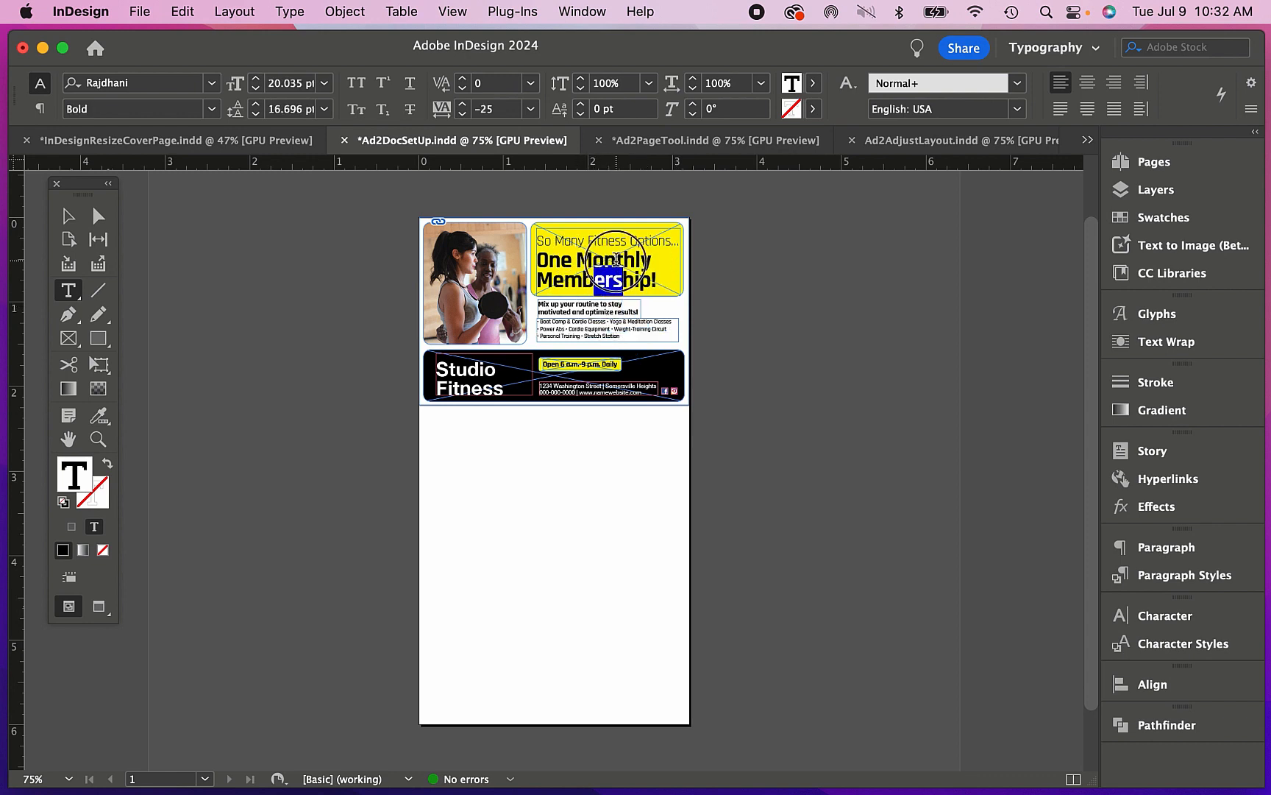
left_click(617, 259)
left_click(72, 214)
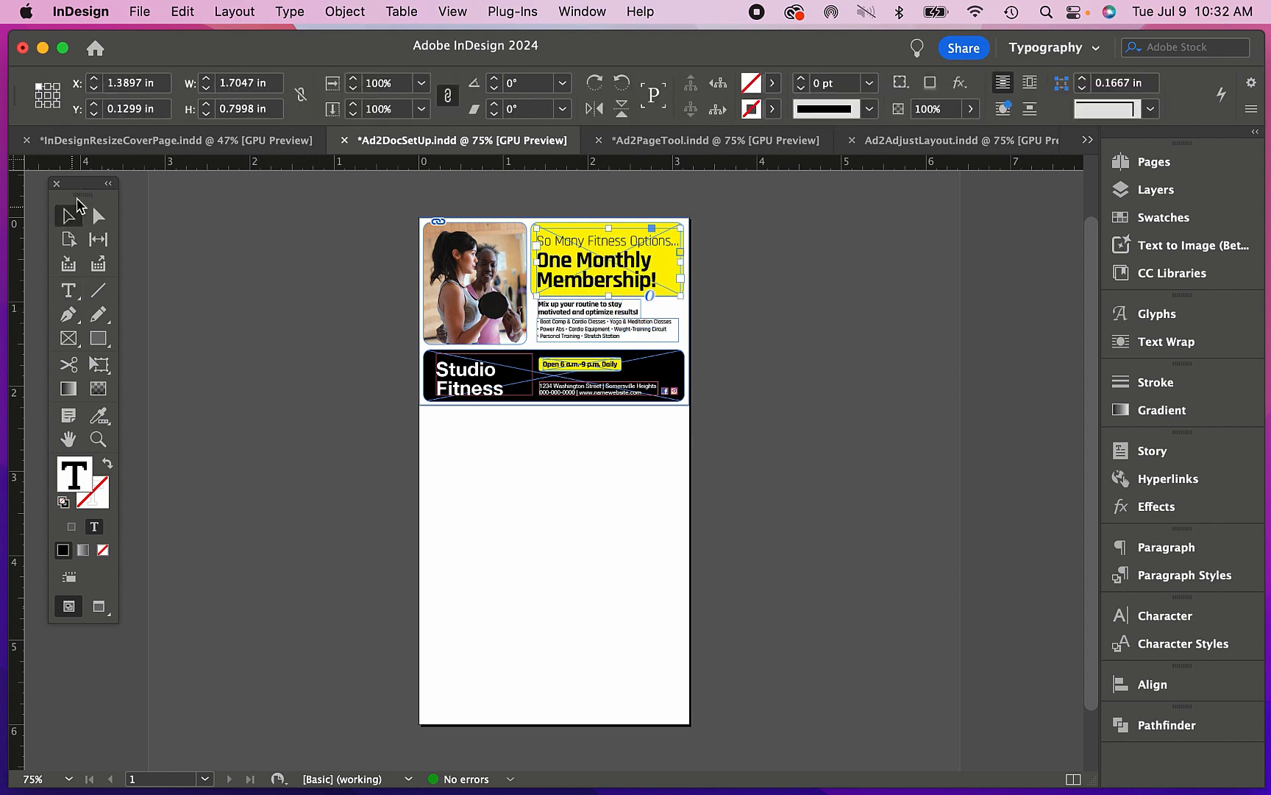
left_click(743, 277)
left_click(91, 613)
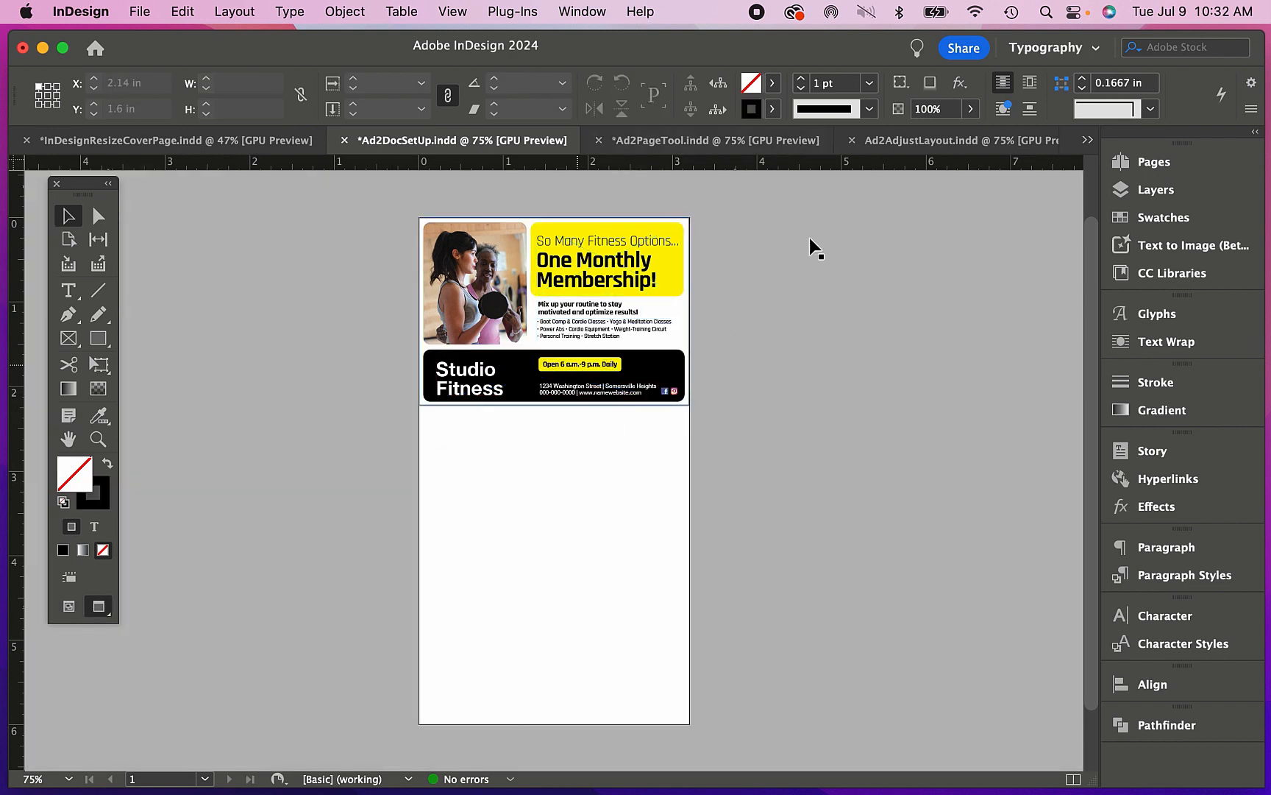
- In Ad2PageTool.indd, resize the page to 3.2 in wide by 6 in high with the Page Tool
left_click(701, 144)
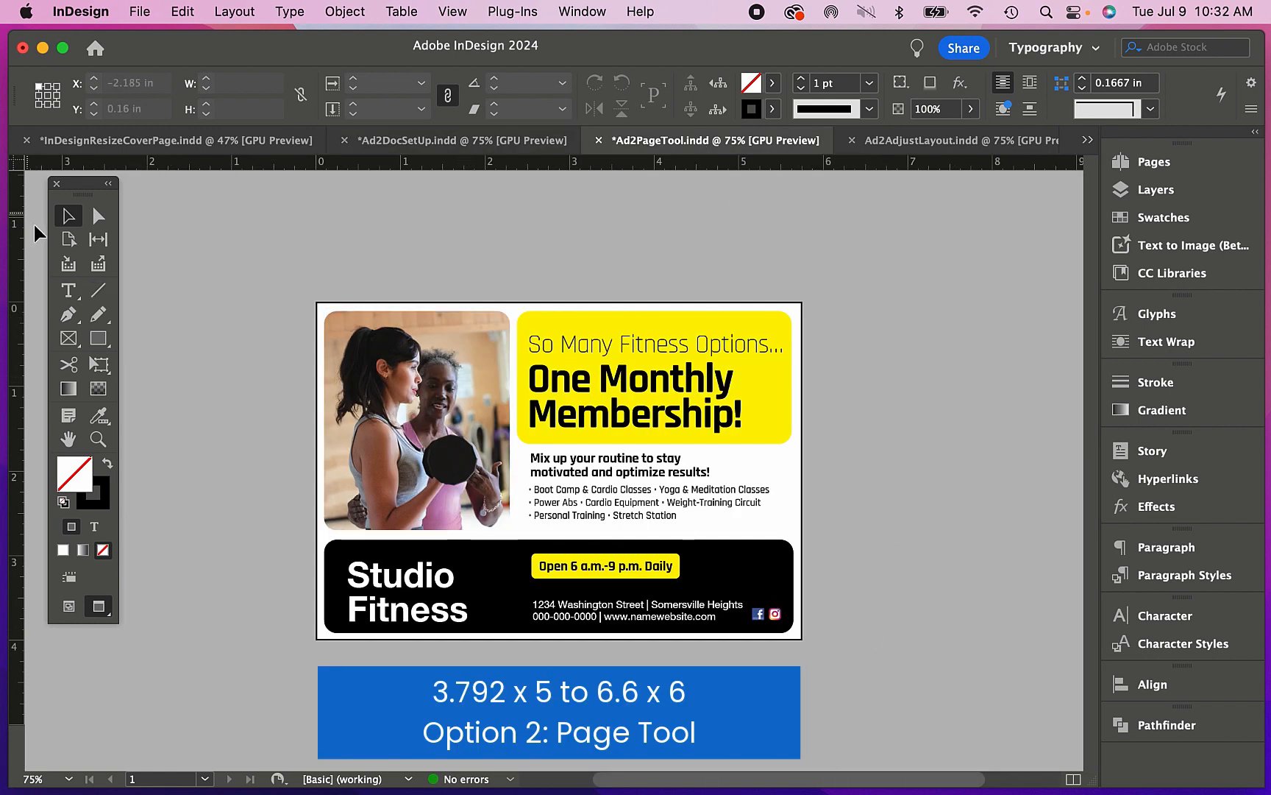
left_click(69, 240)
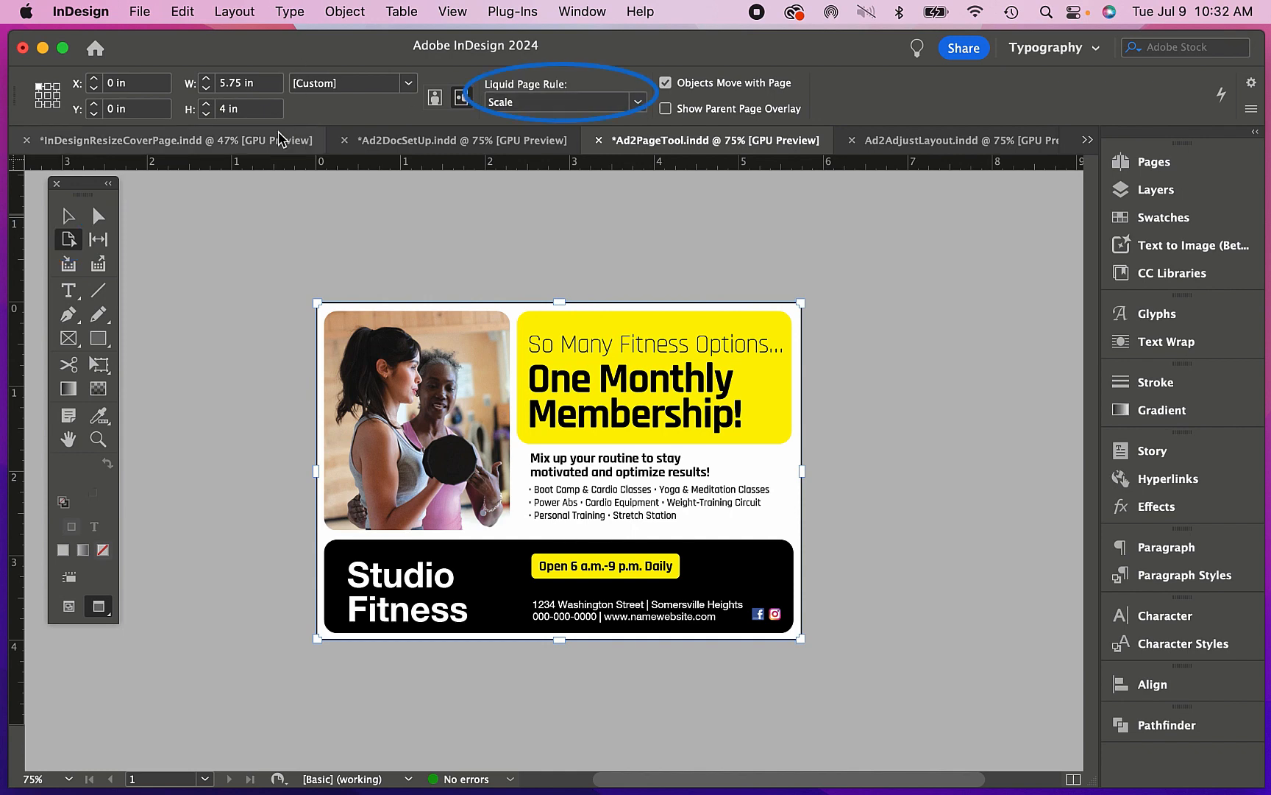
left_click_drag(242, 83, 198, 81)
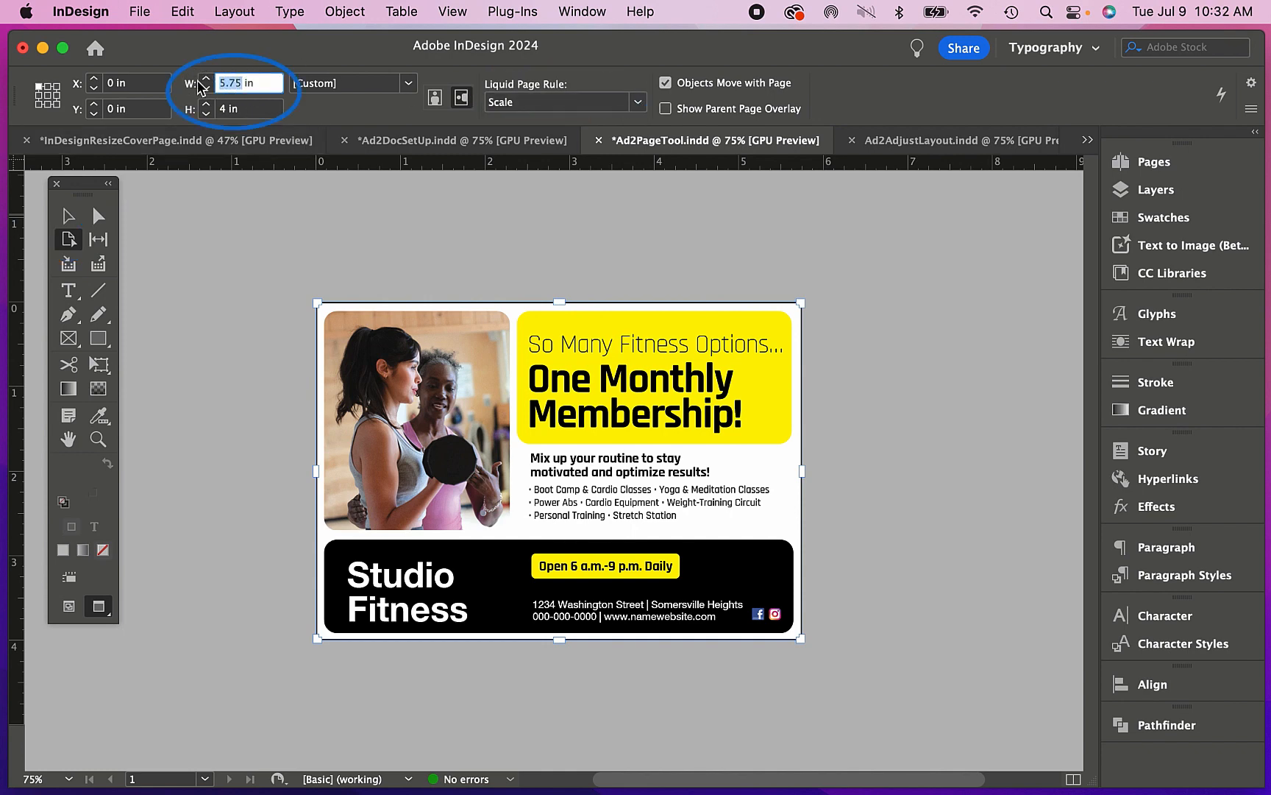
type("3.2")
key("Tab")
type("6")
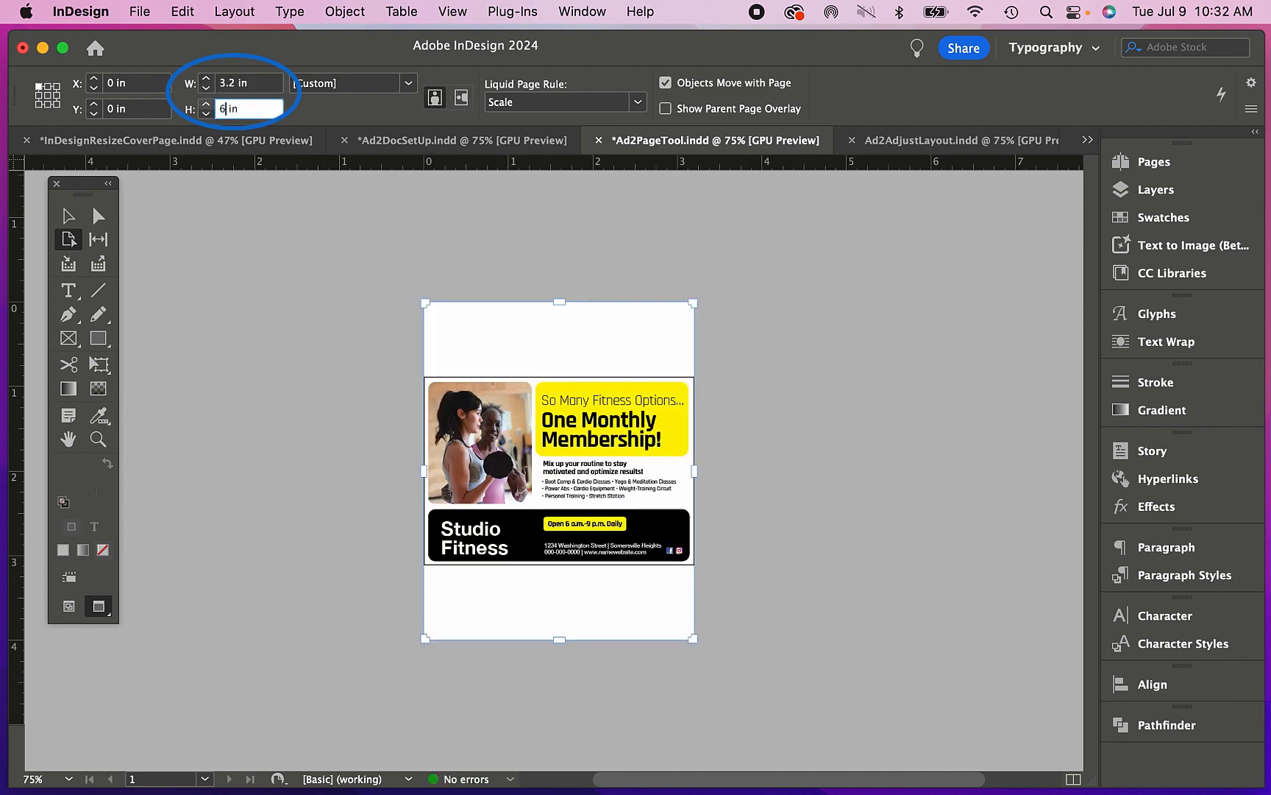
key("Return")
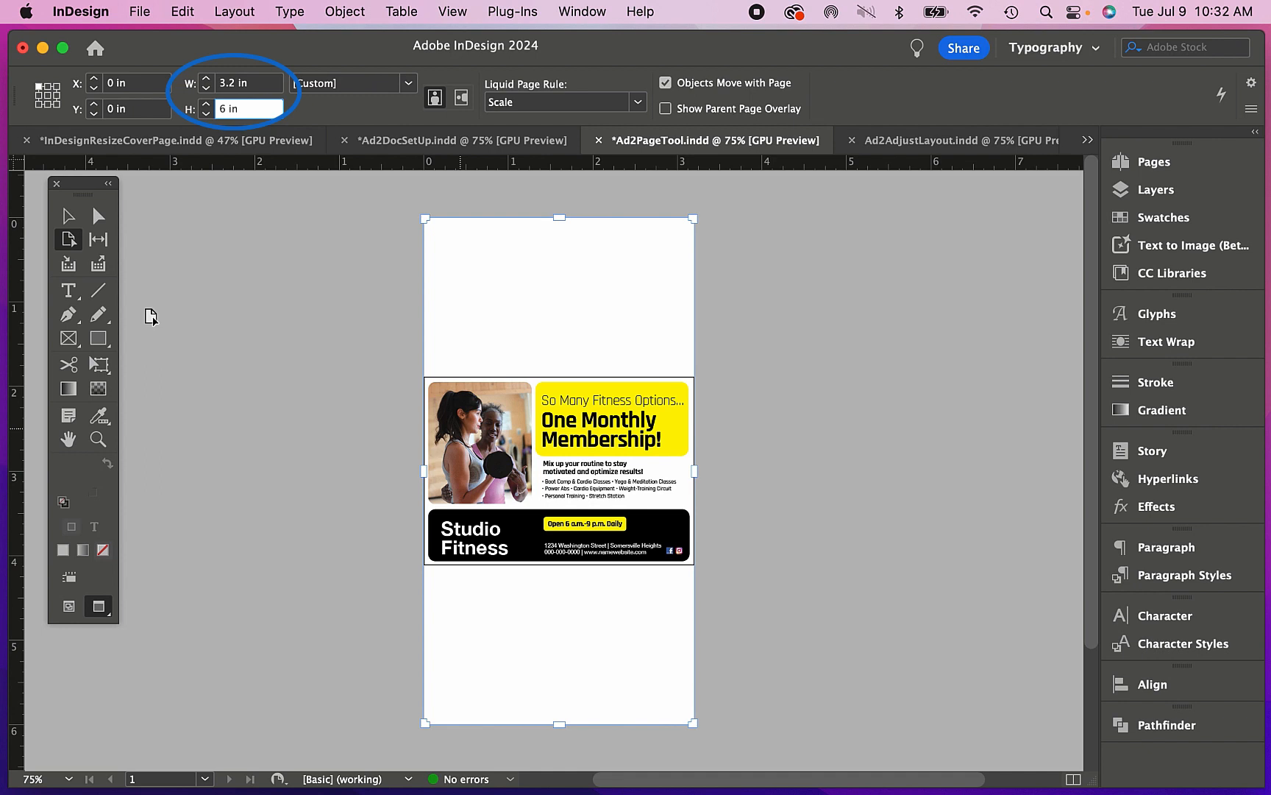
- Move all the fitness ad artwork up to the page's upper edge at X 0 in, Y 0 in
left_click(68, 216)
left_click_drag(399, 361, 722, 568)
left_click_drag(640, 401, 639, 269)
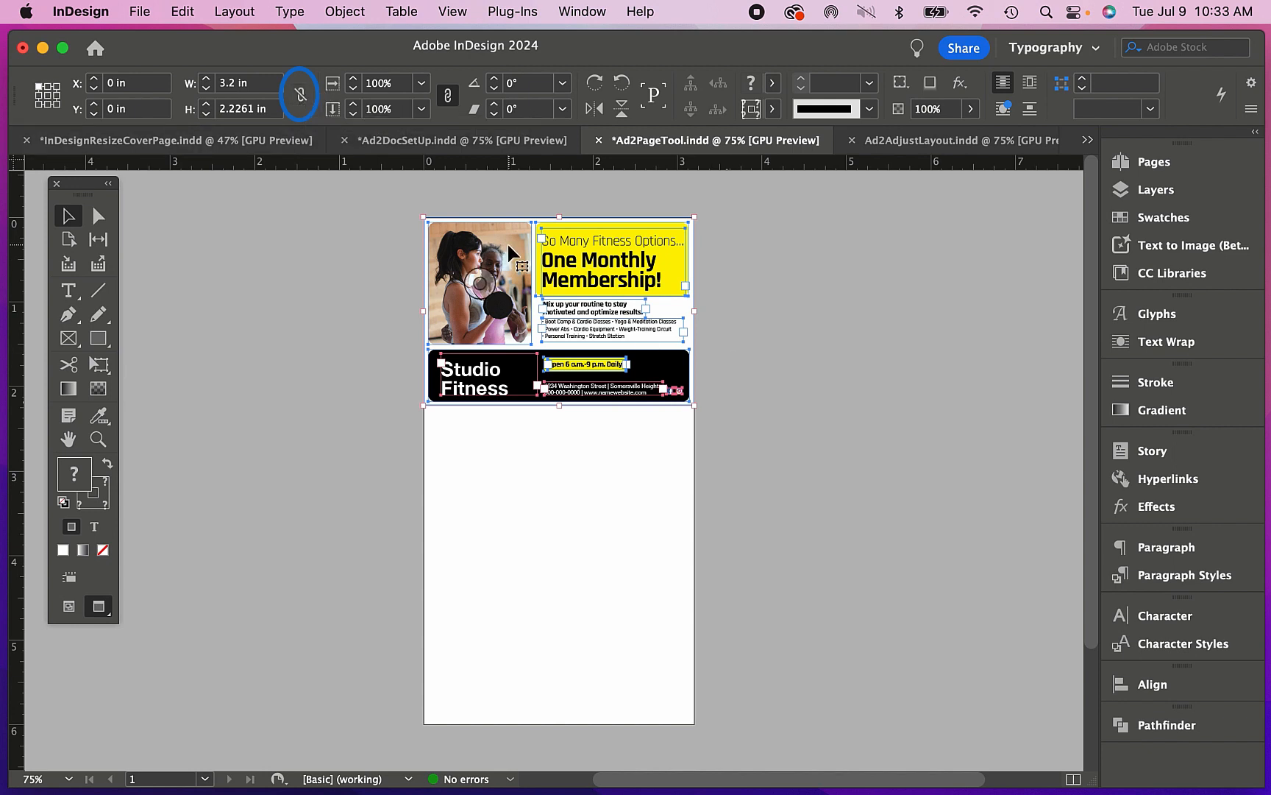
- Stretch the selected artwork non-proportionally to a height of 6 in, keeping its 3.2 in width, and deselect it
triple_click(254, 109)
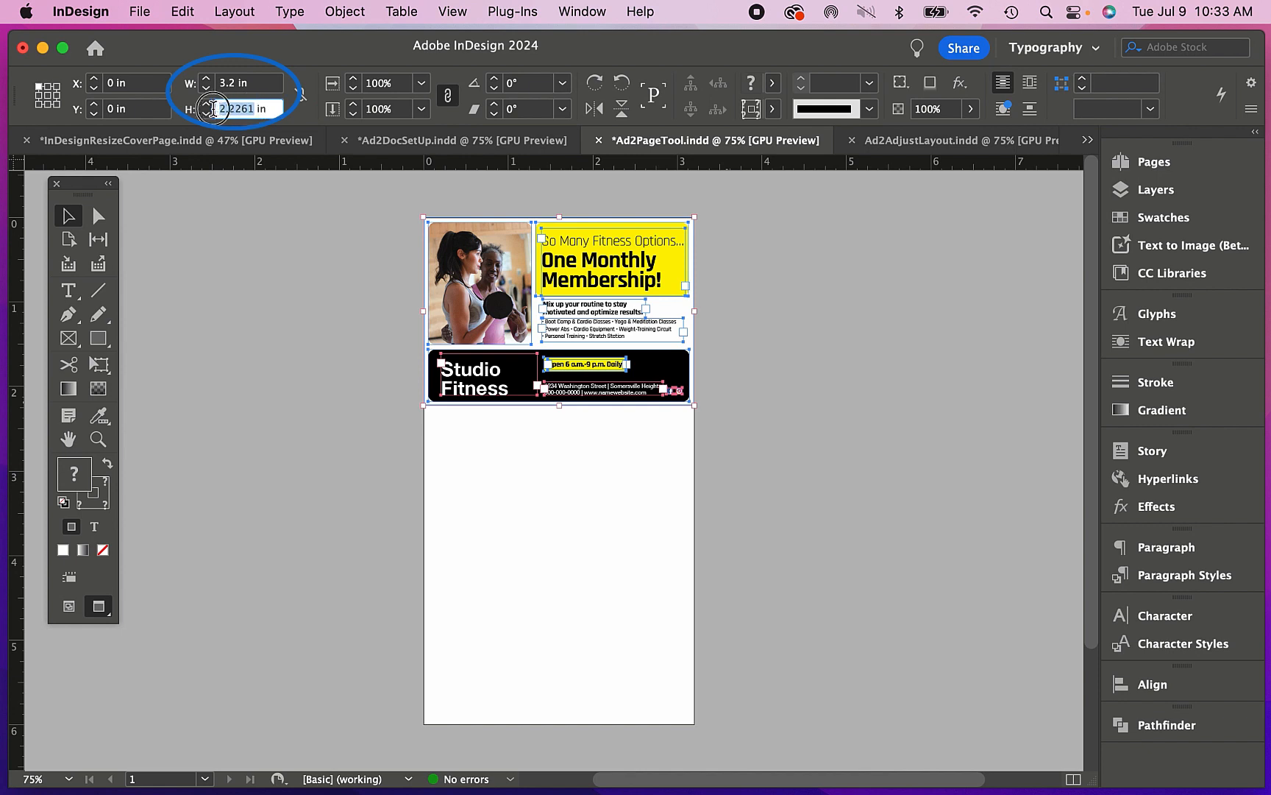
type("6")
key("Return")
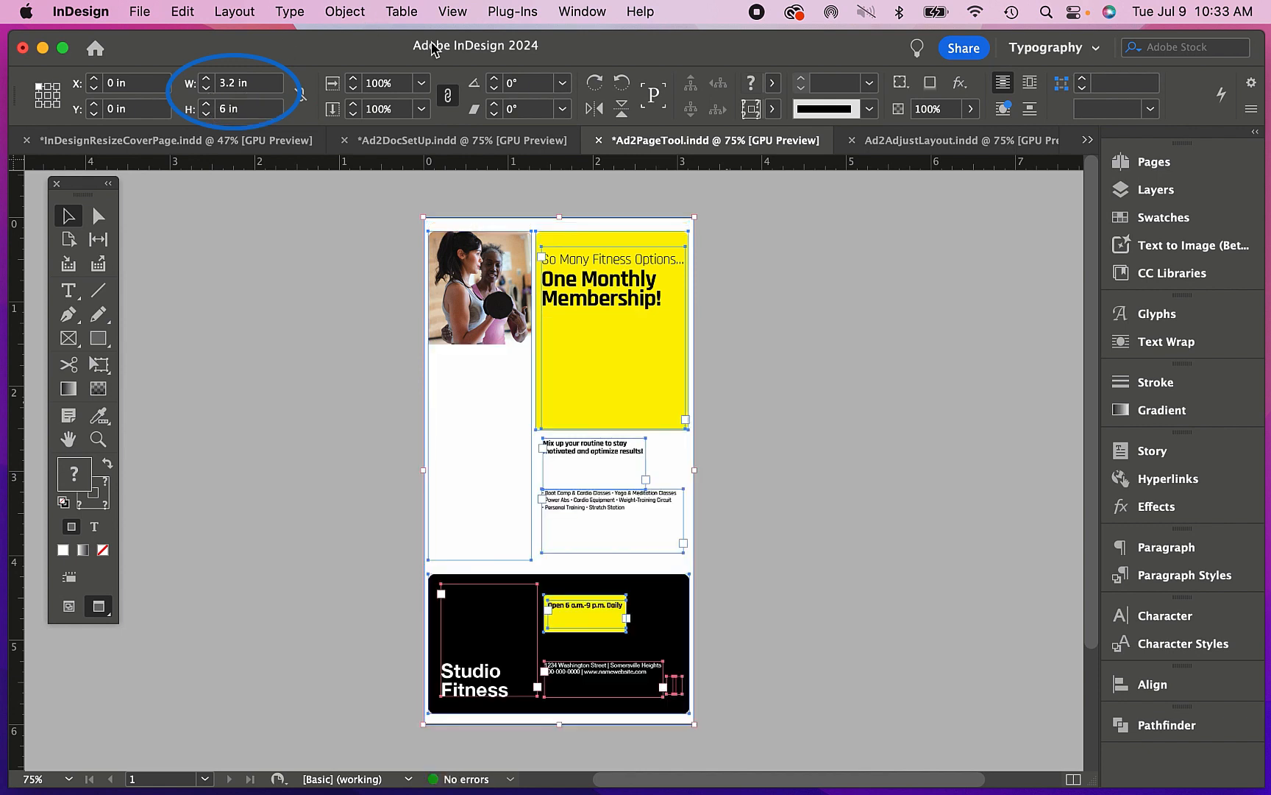
left_click(732, 434)
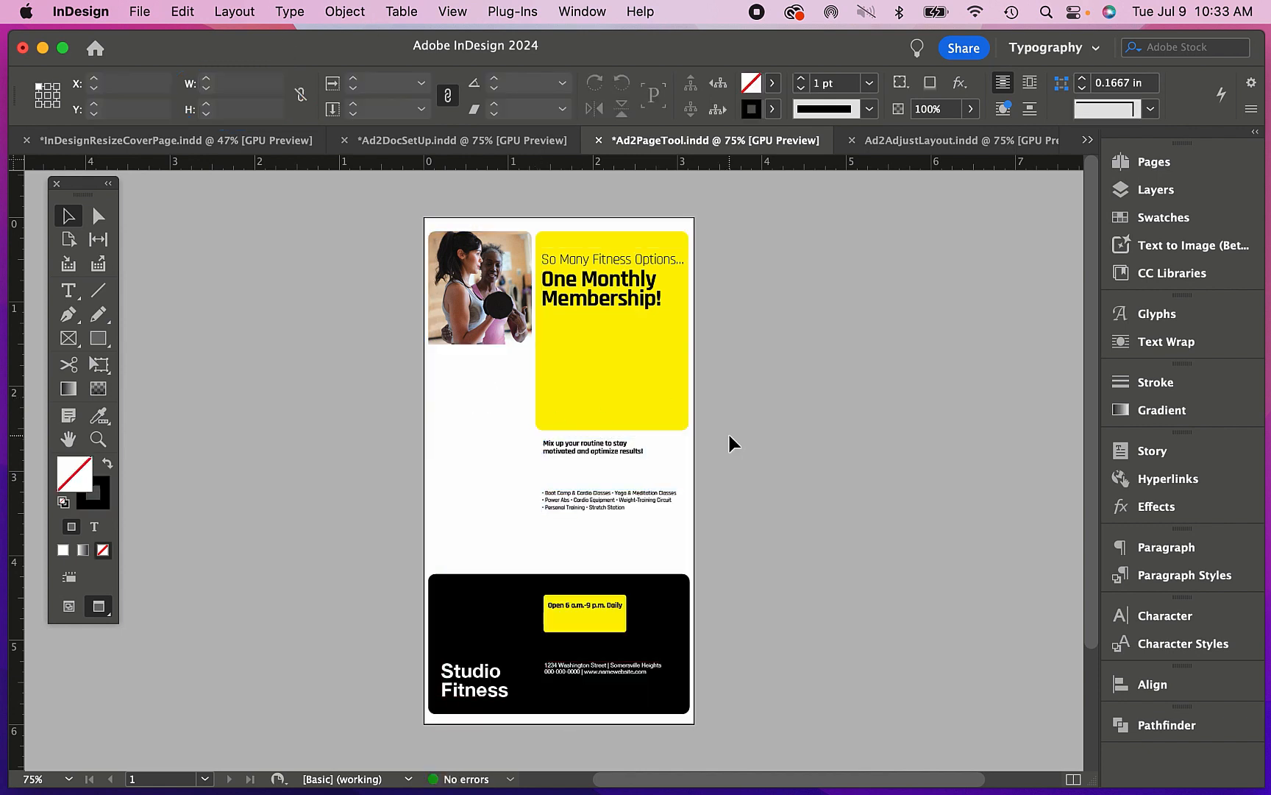
- Examine the stretched photo, headline, bullet list and footer frames, with frame edges shown, and return to the preview display
left_click(496, 420)
left_click(640, 405)
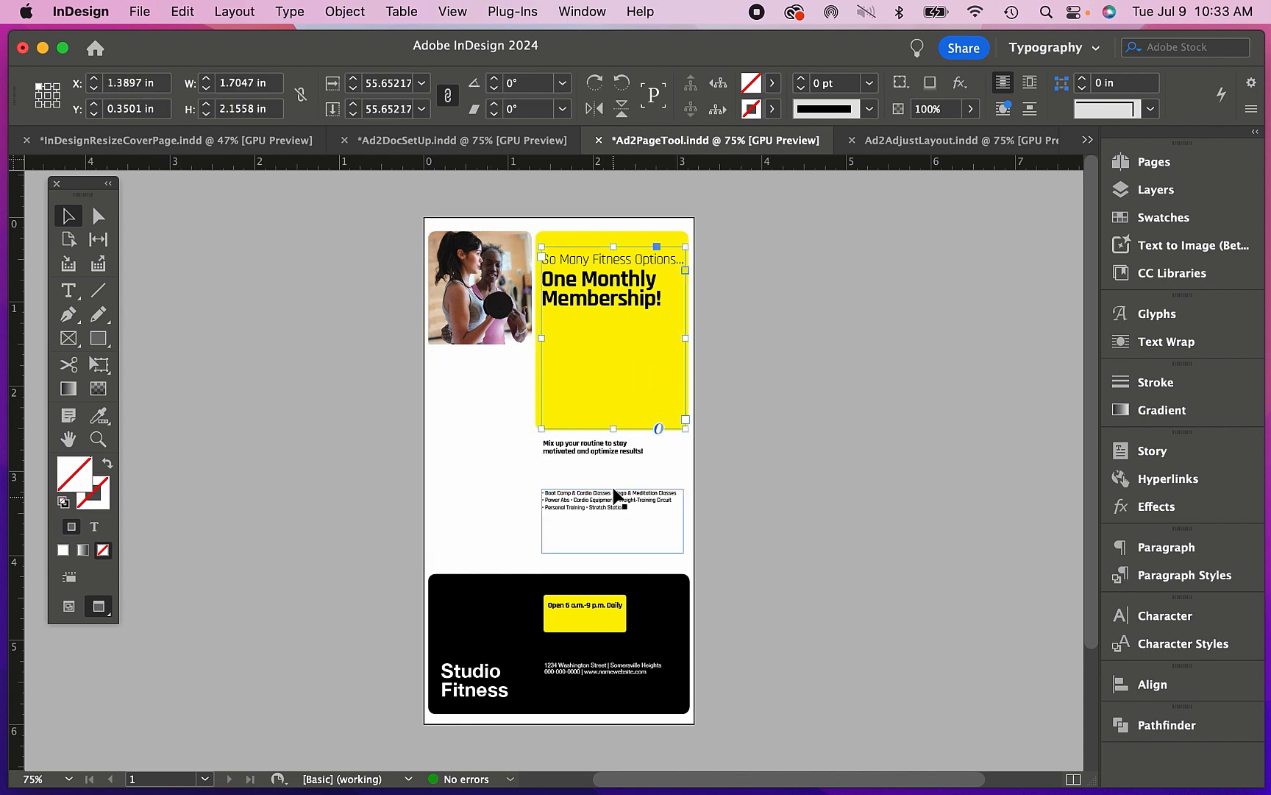
left_click(617, 616)
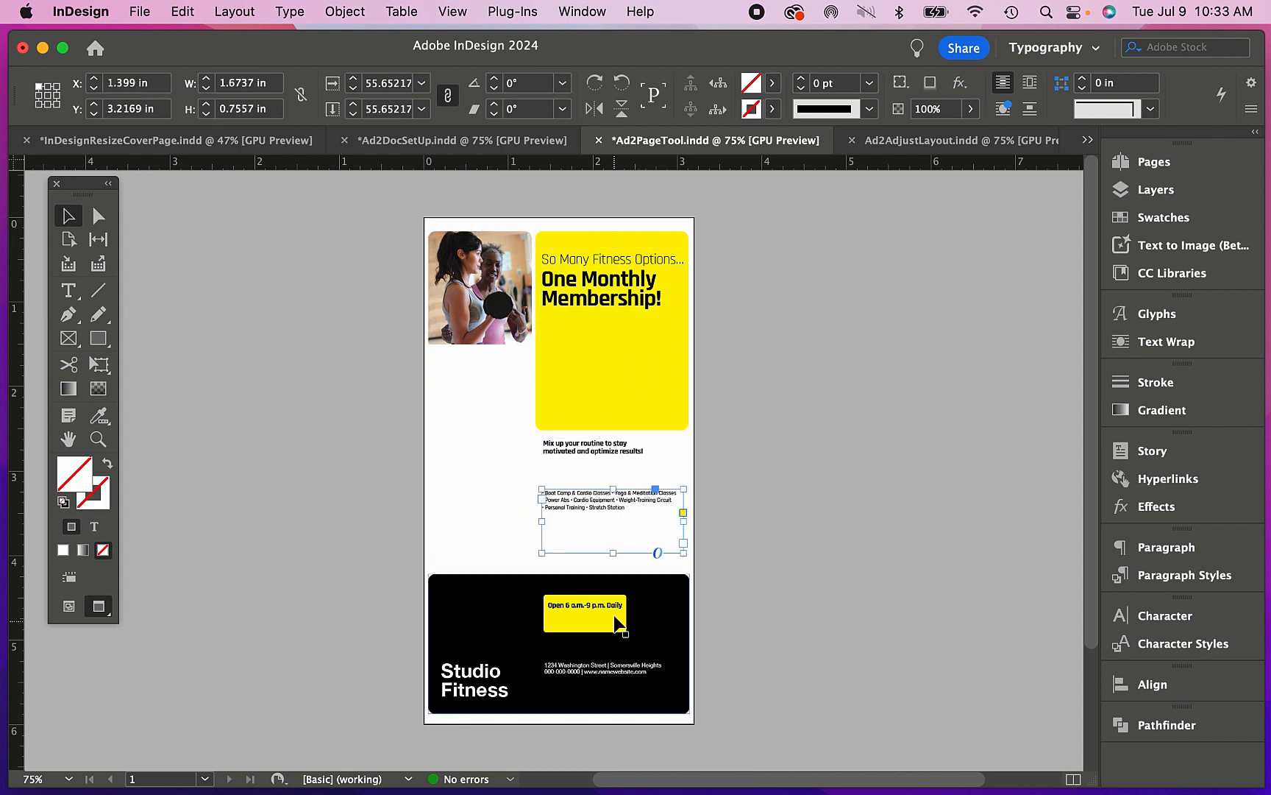
left_click(610, 668)
left_click(719, 664)
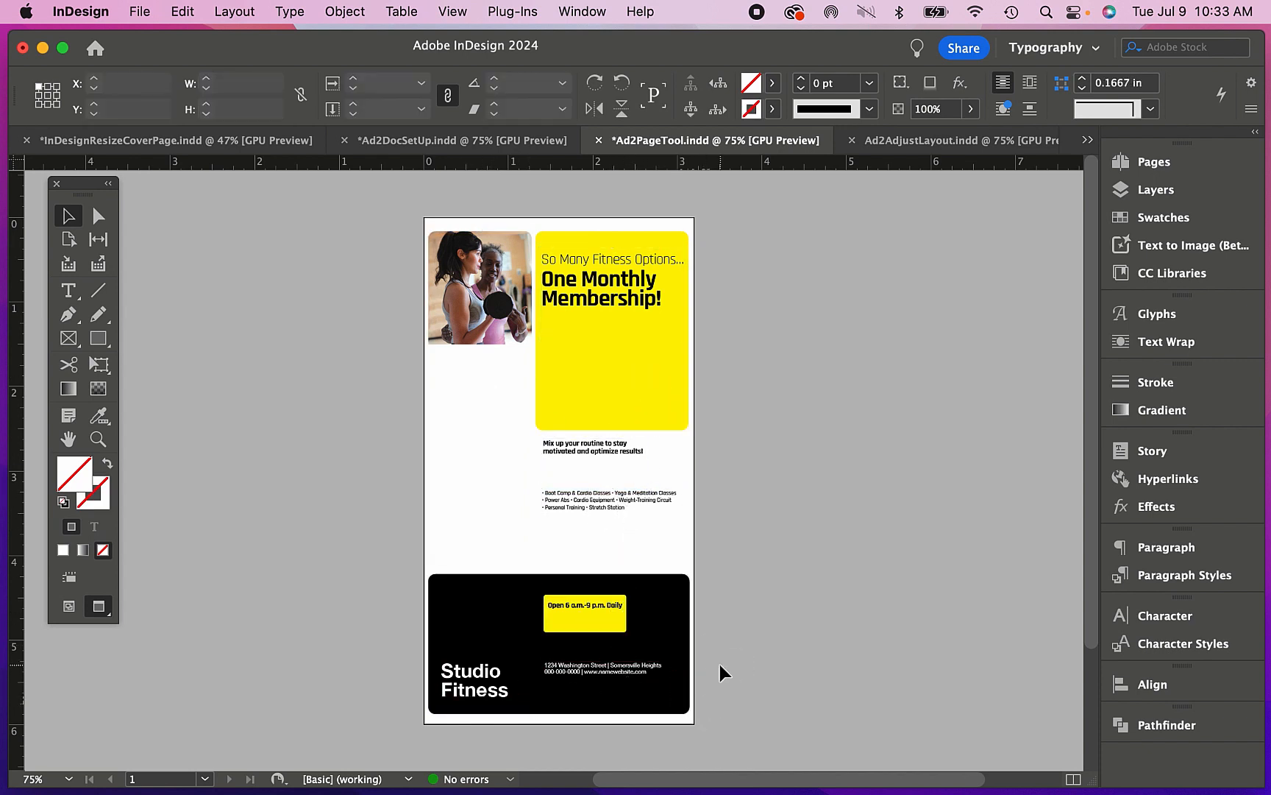
left_click(68, 606)
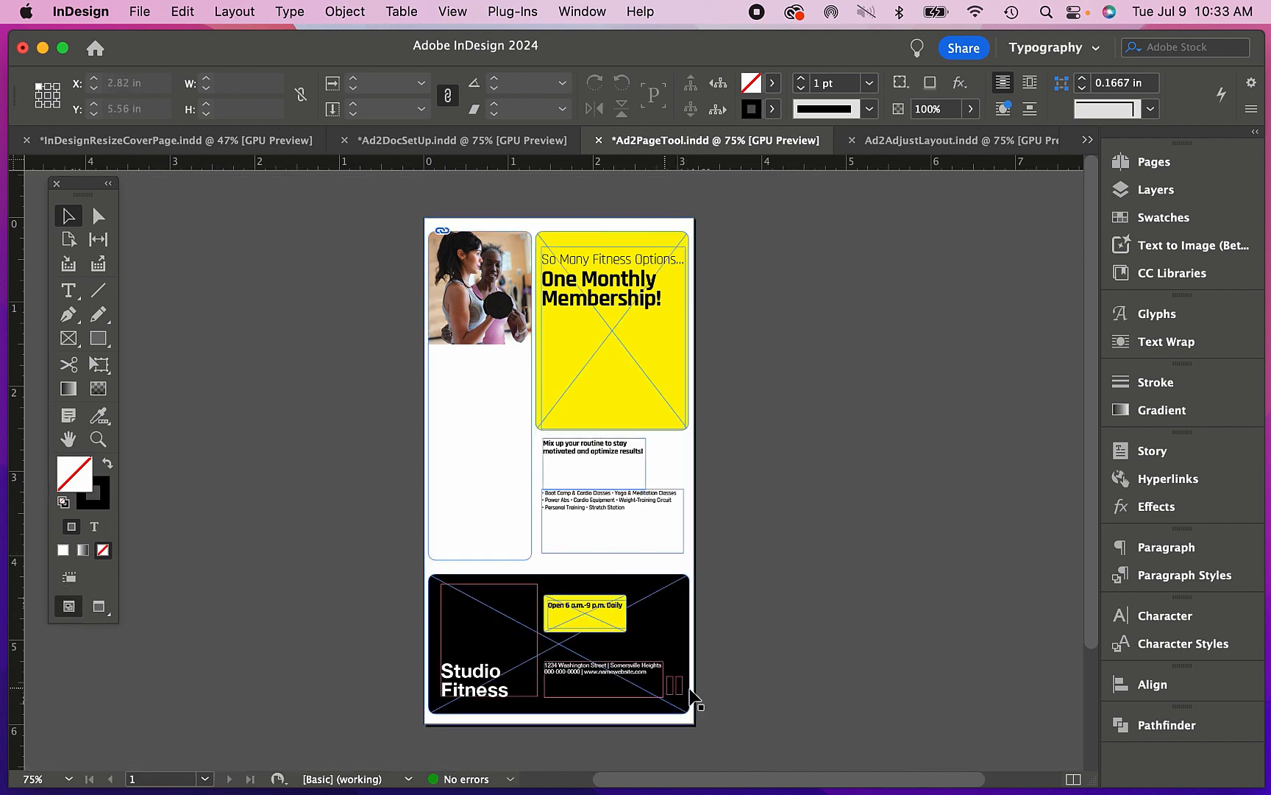
left_click(507, 327)
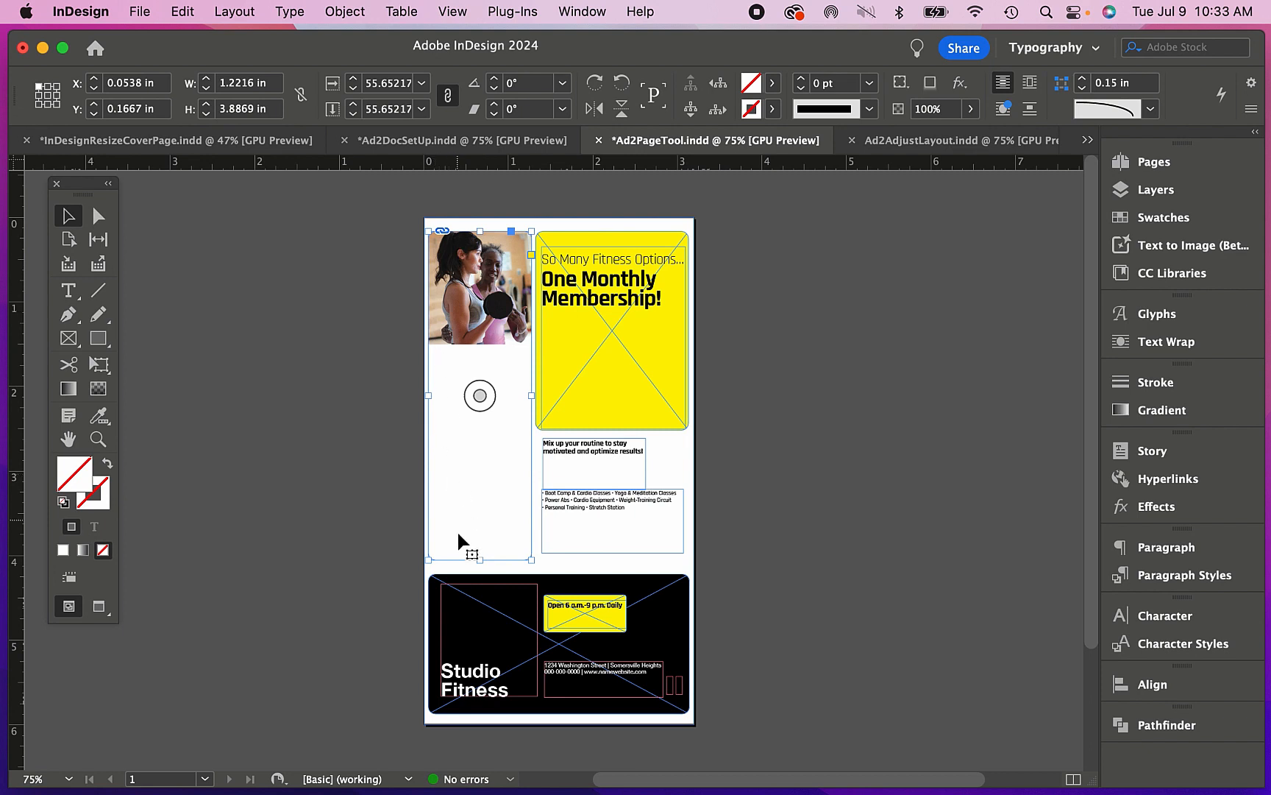
left_click(377, 436)
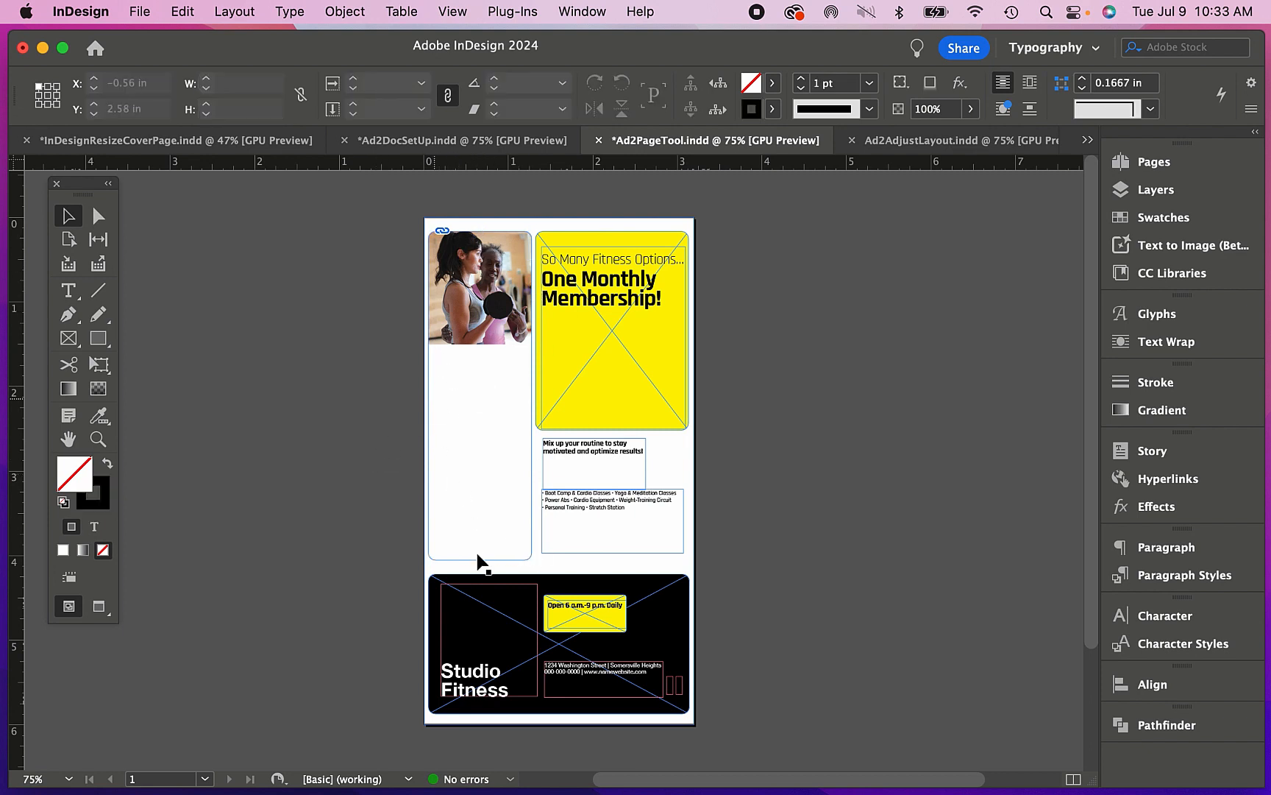
left_click(99, 605)
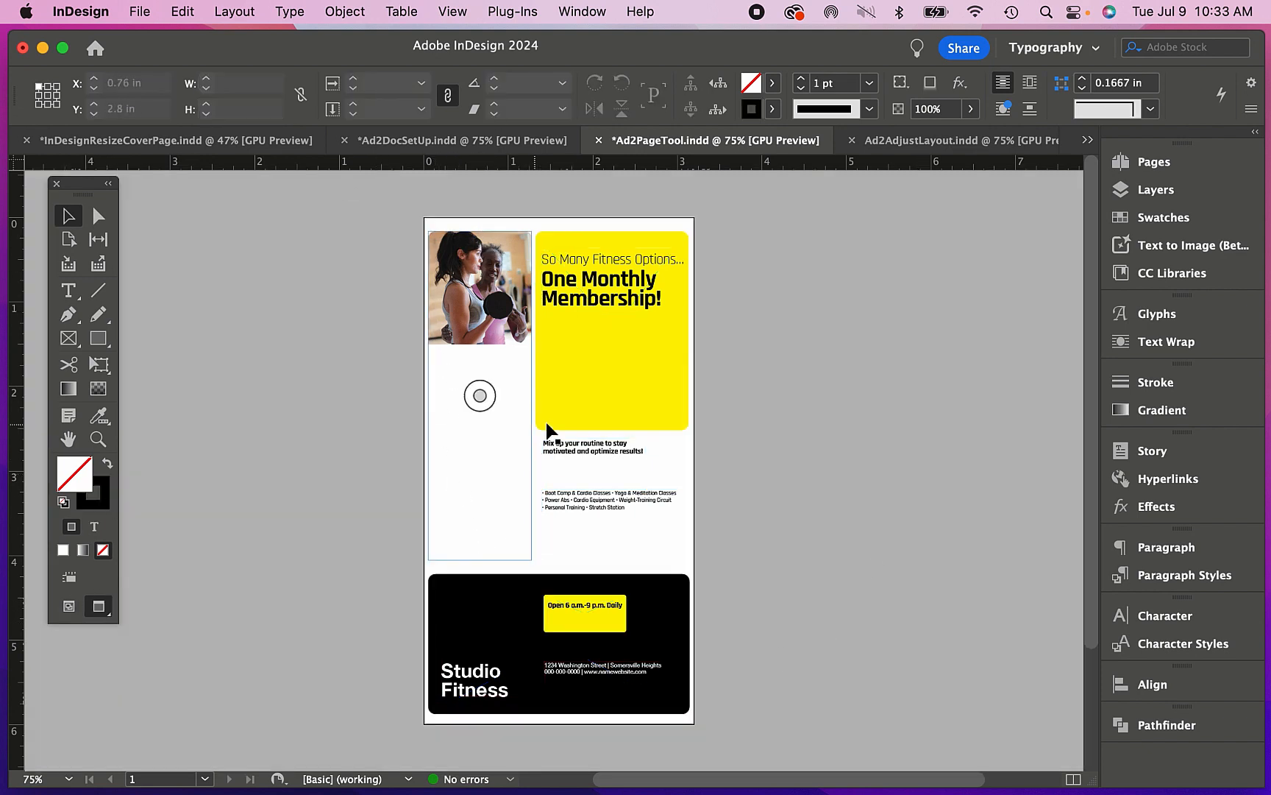
- In Ad2AdjustLayout.indd, start Adjust Layout and enter a page size of 3.2 in wide by 6 in high
left_click(957, 144)
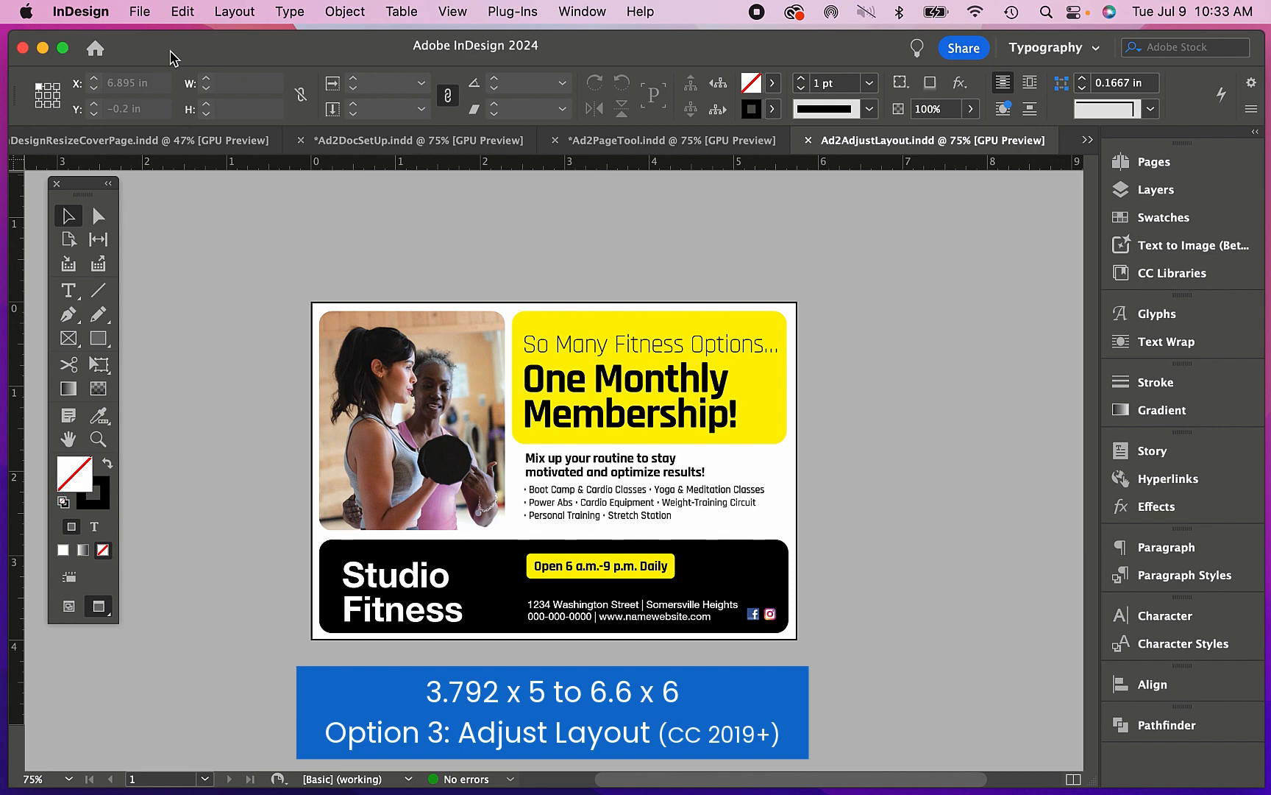
left_click(139, 11)
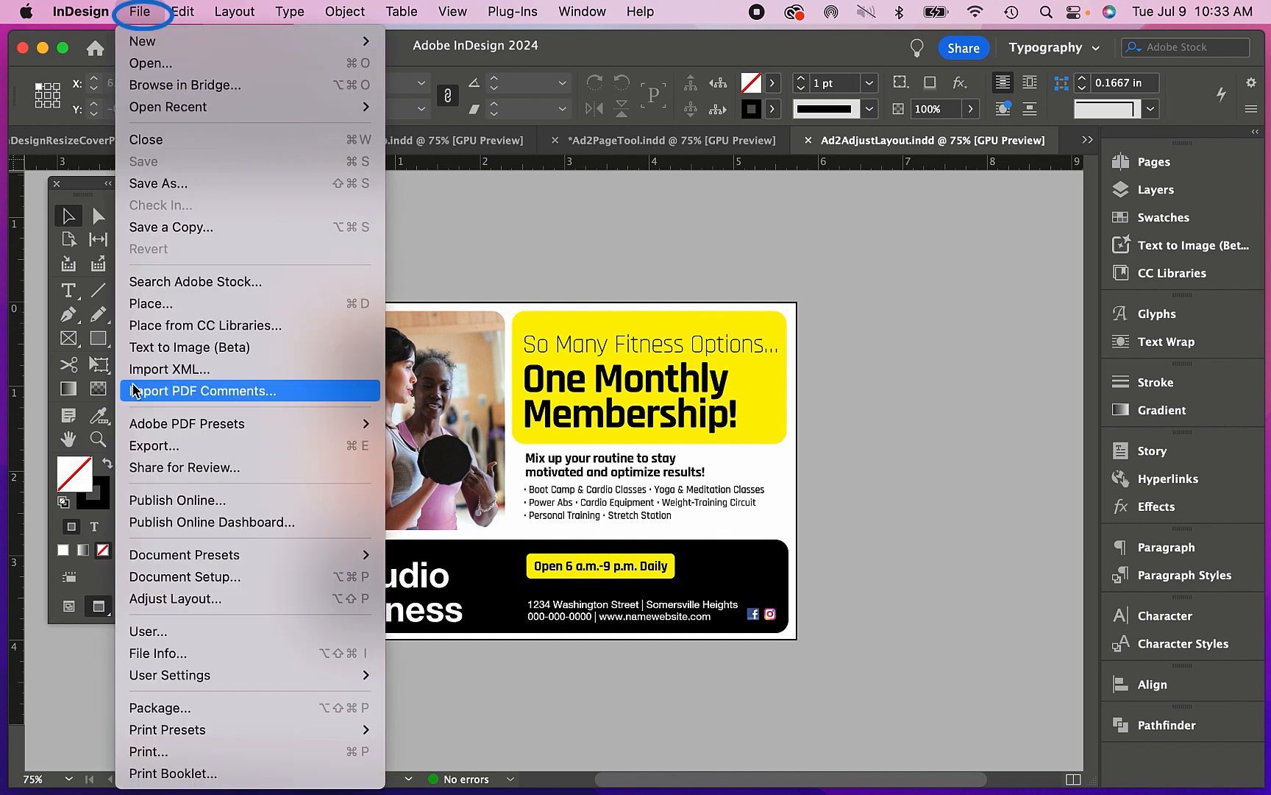
left_click(160, 605)
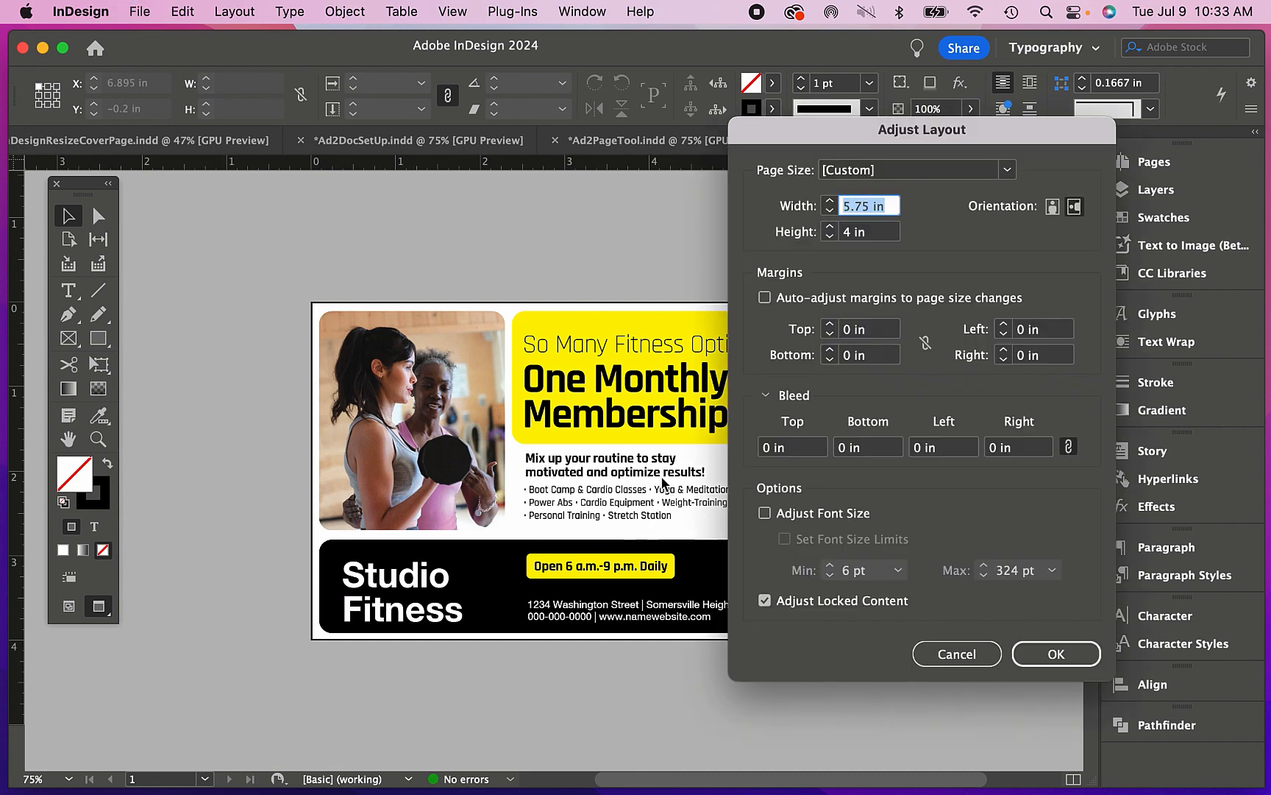
type("3.2")
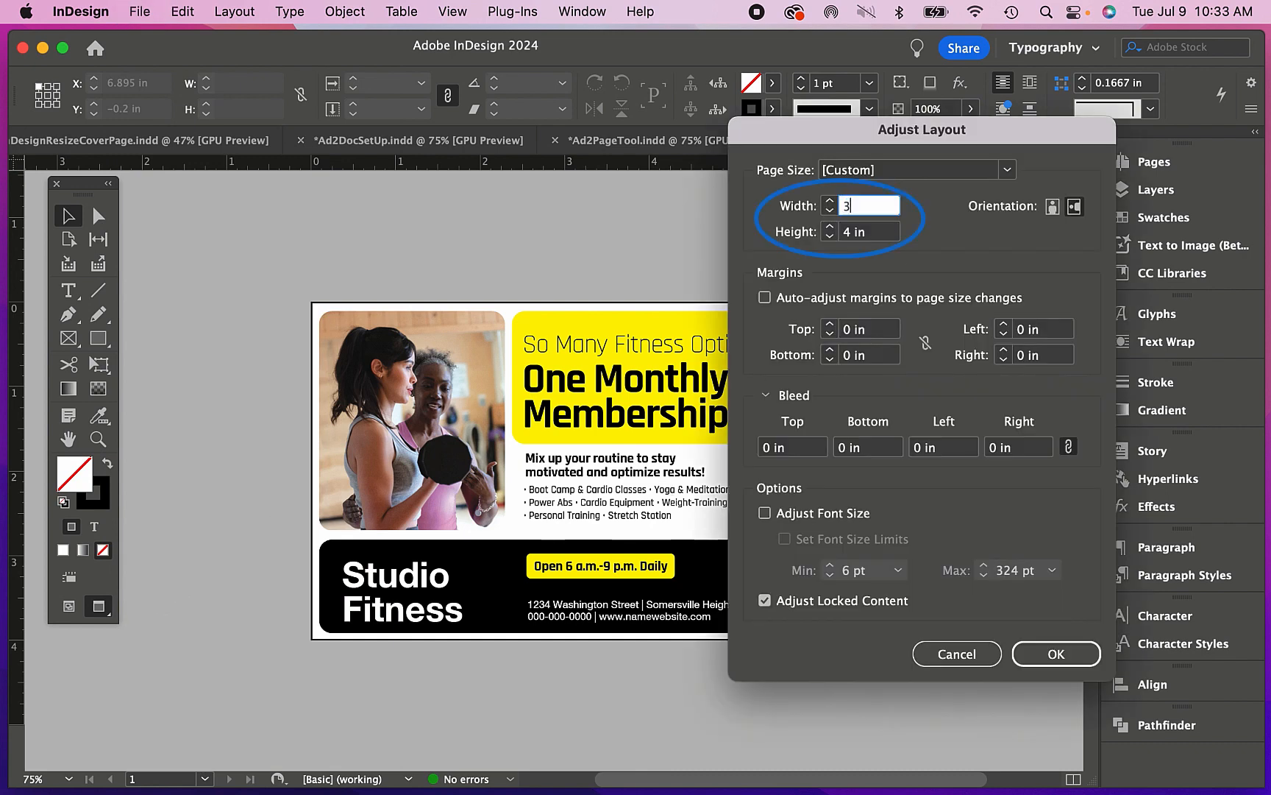
double_click(846, 231)
type("6")
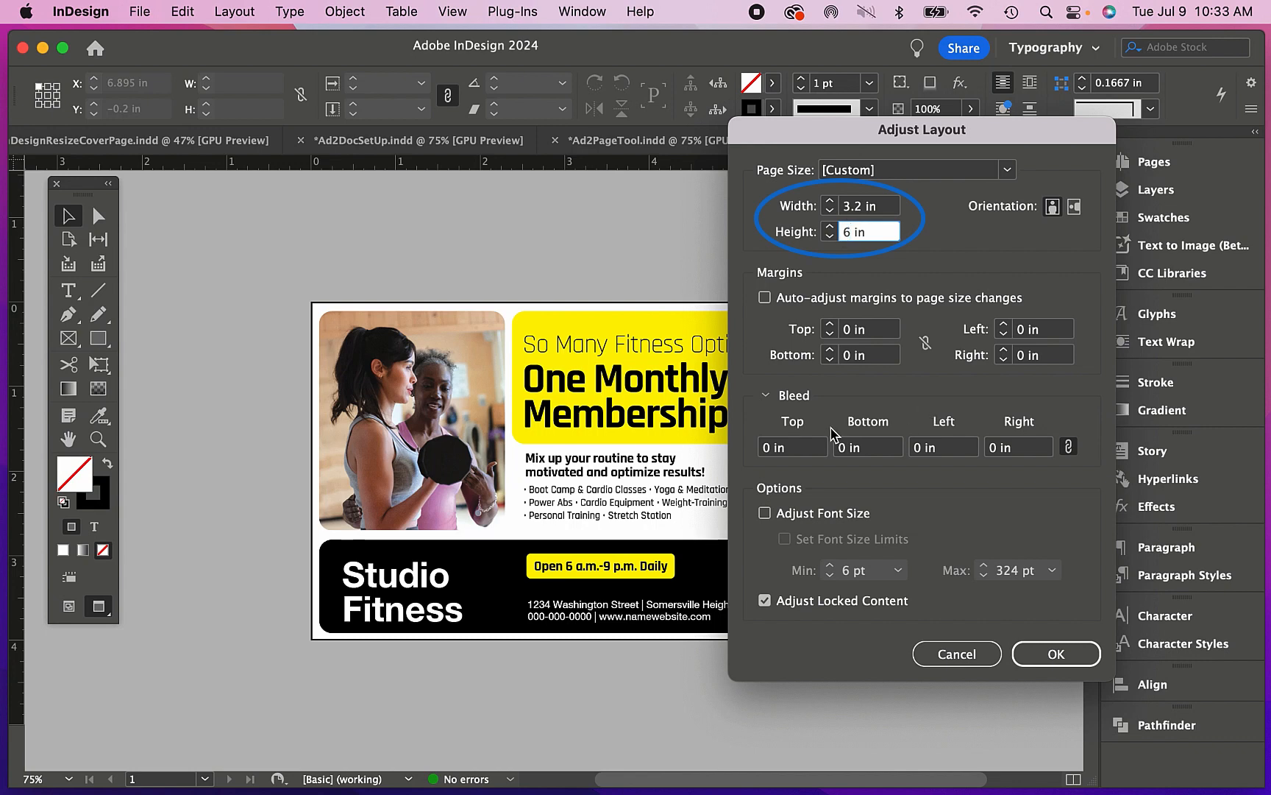
- Enable font size adjustment with font size limits, set the minimum to 7.5 pt, and apply the layout adjustment
left_click(766, 514)
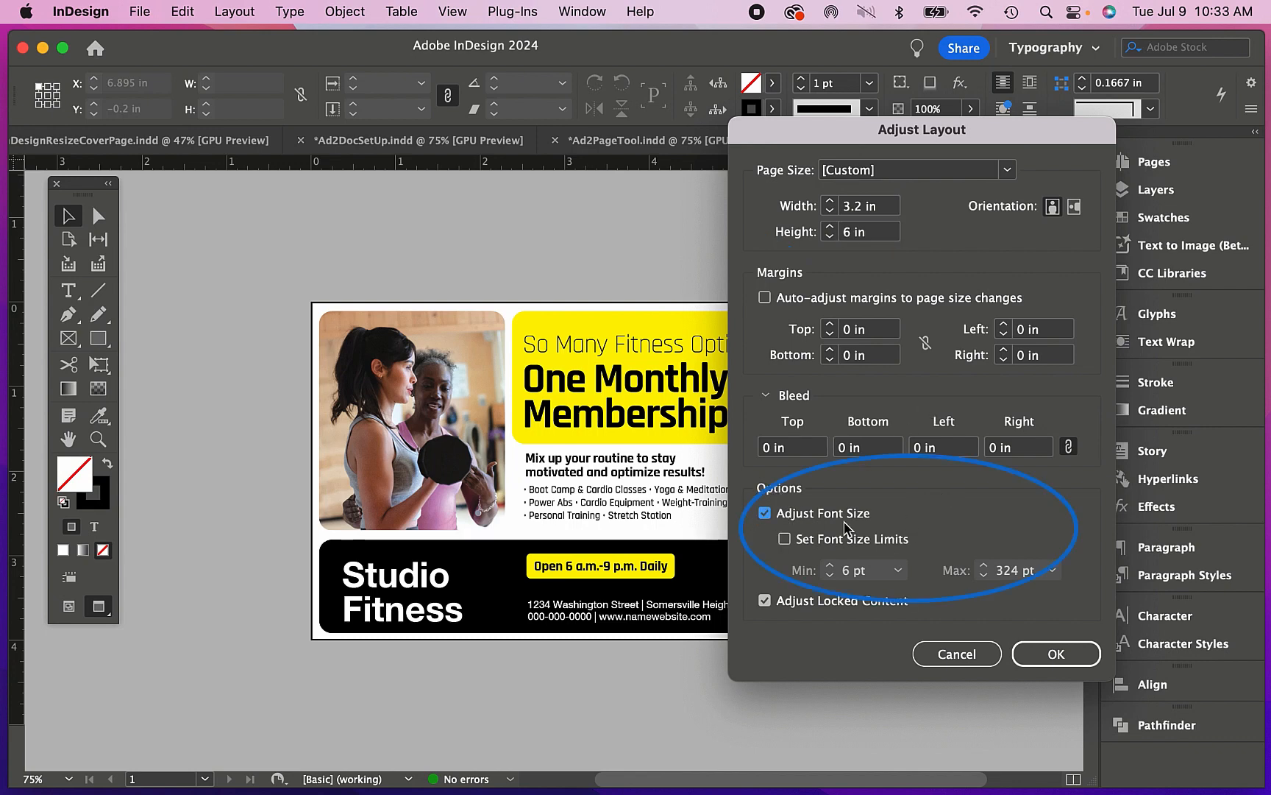
left_click(784, 540)
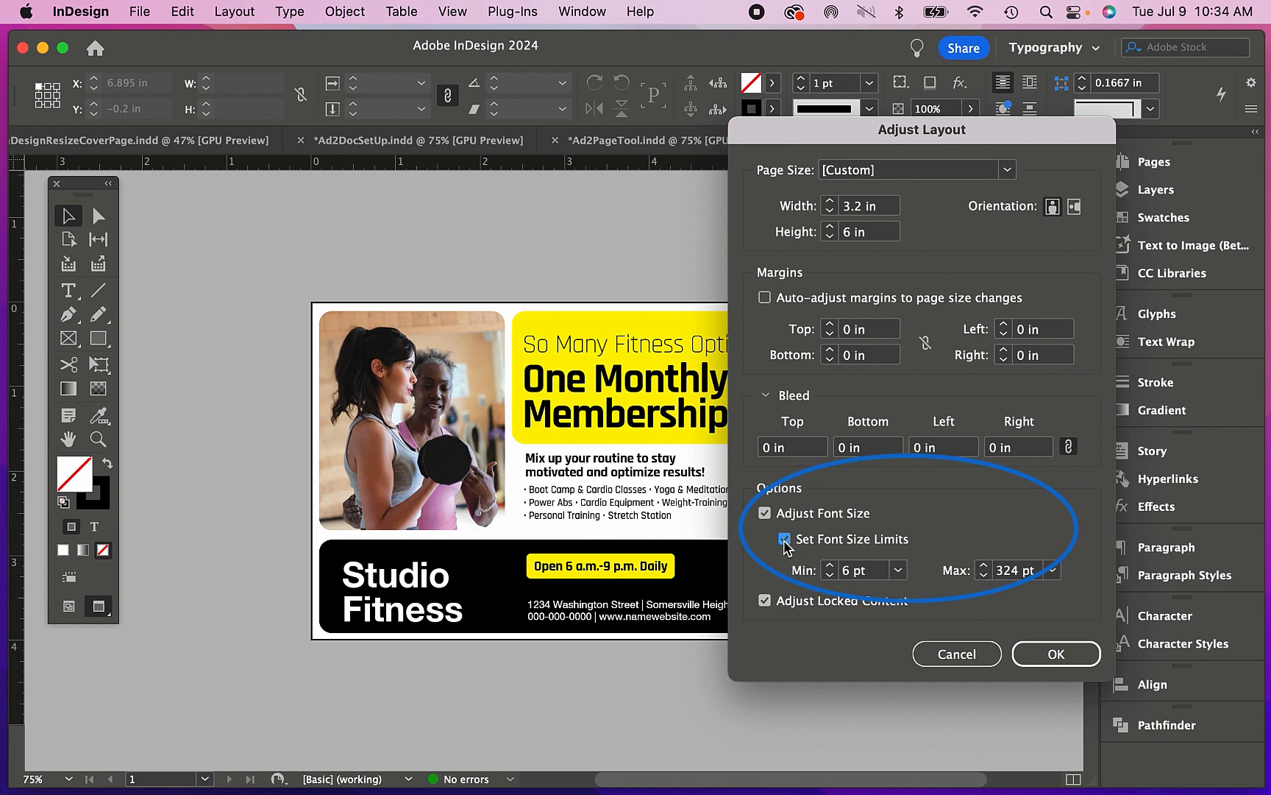
double_click(837, 573)
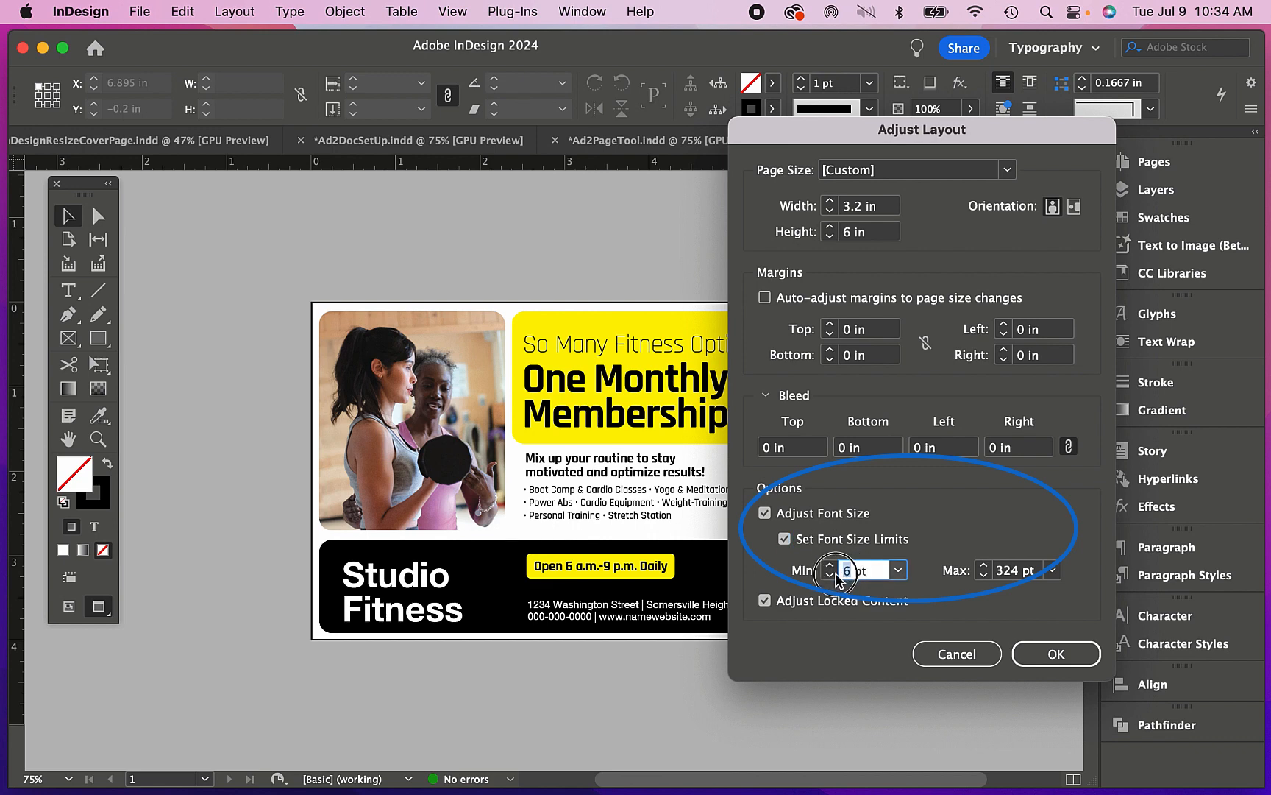
type("7.5")
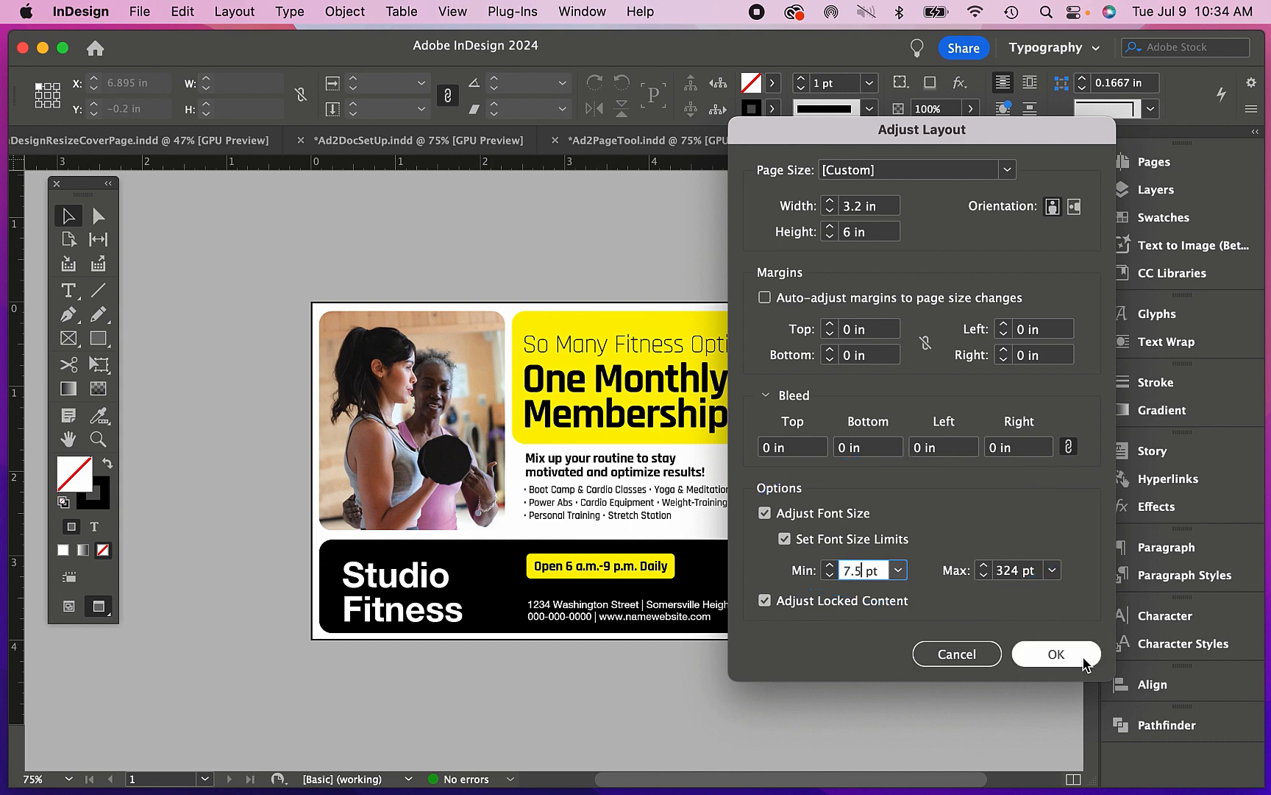
left_click(1055, 654)
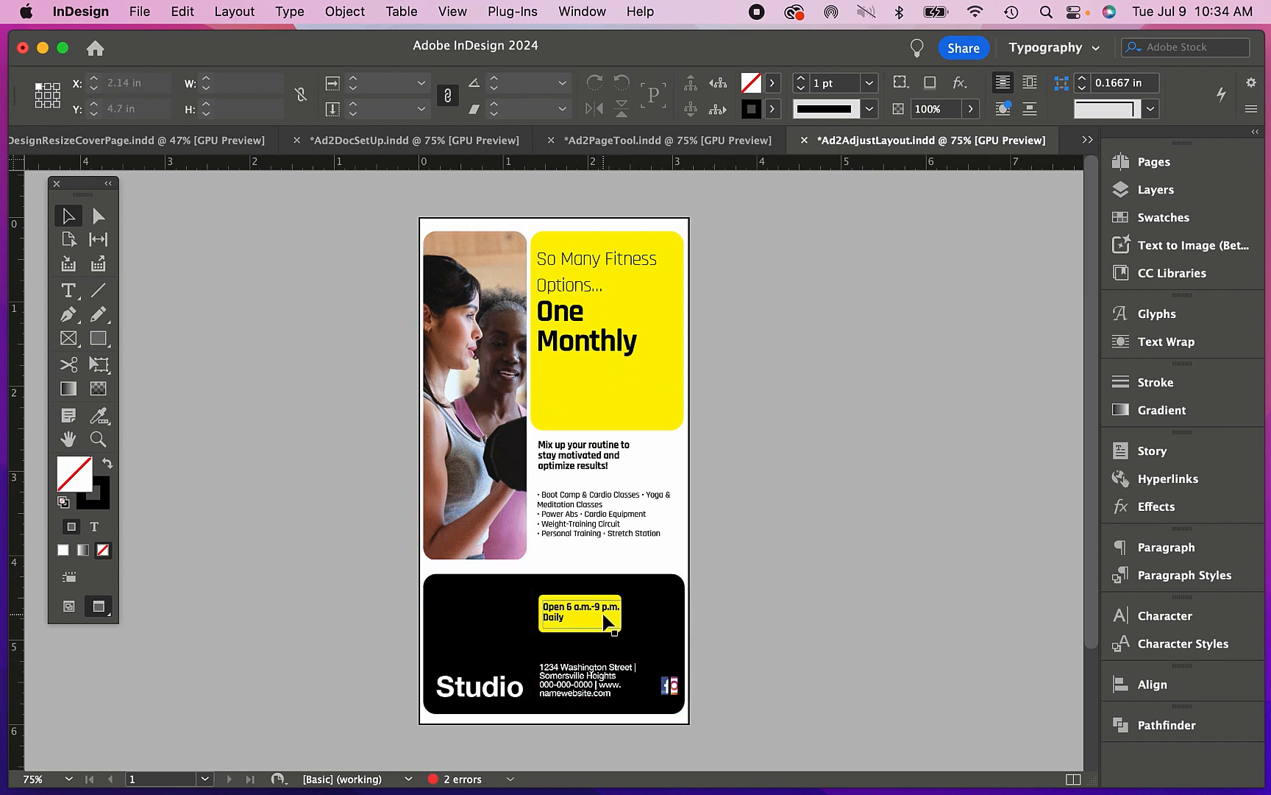
- Check the font sizes of the footer address and the bulleted class list in the adjusted ad
left_click(587, 673)
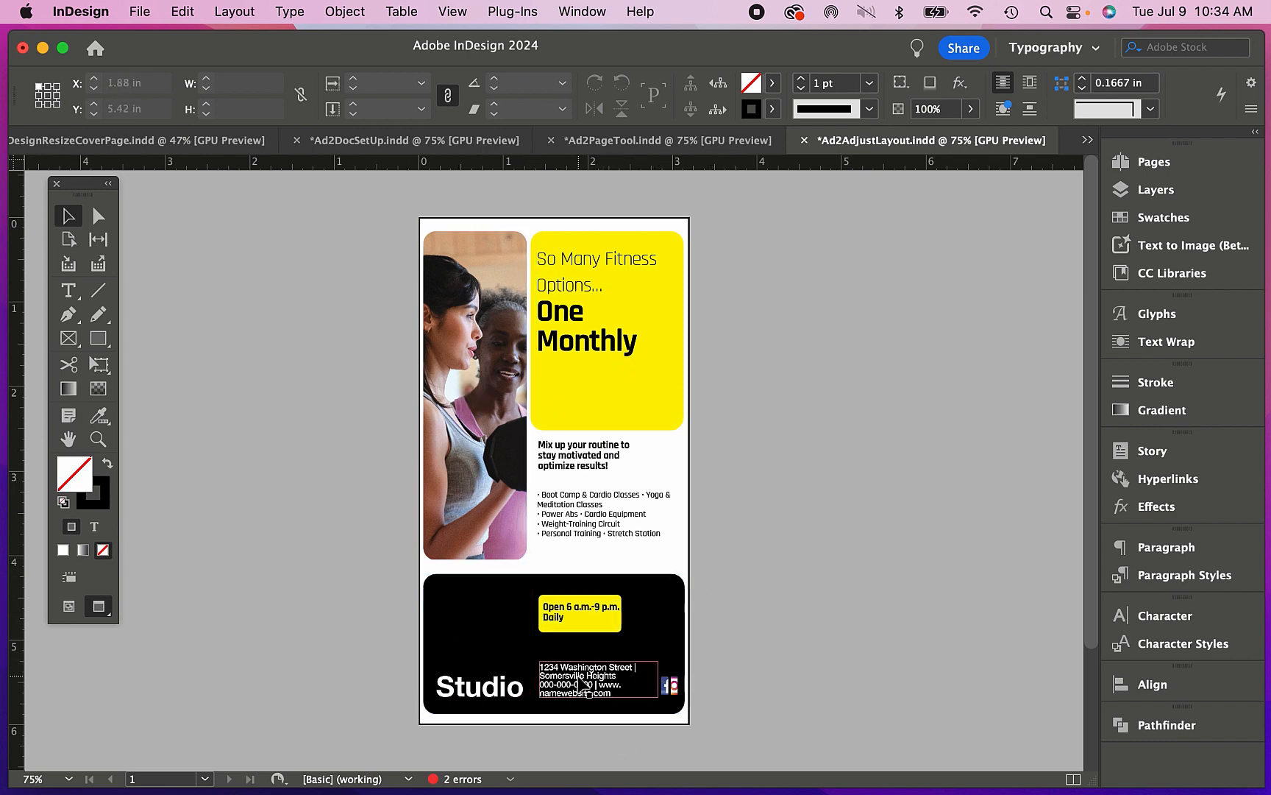
left_click(68, 290)
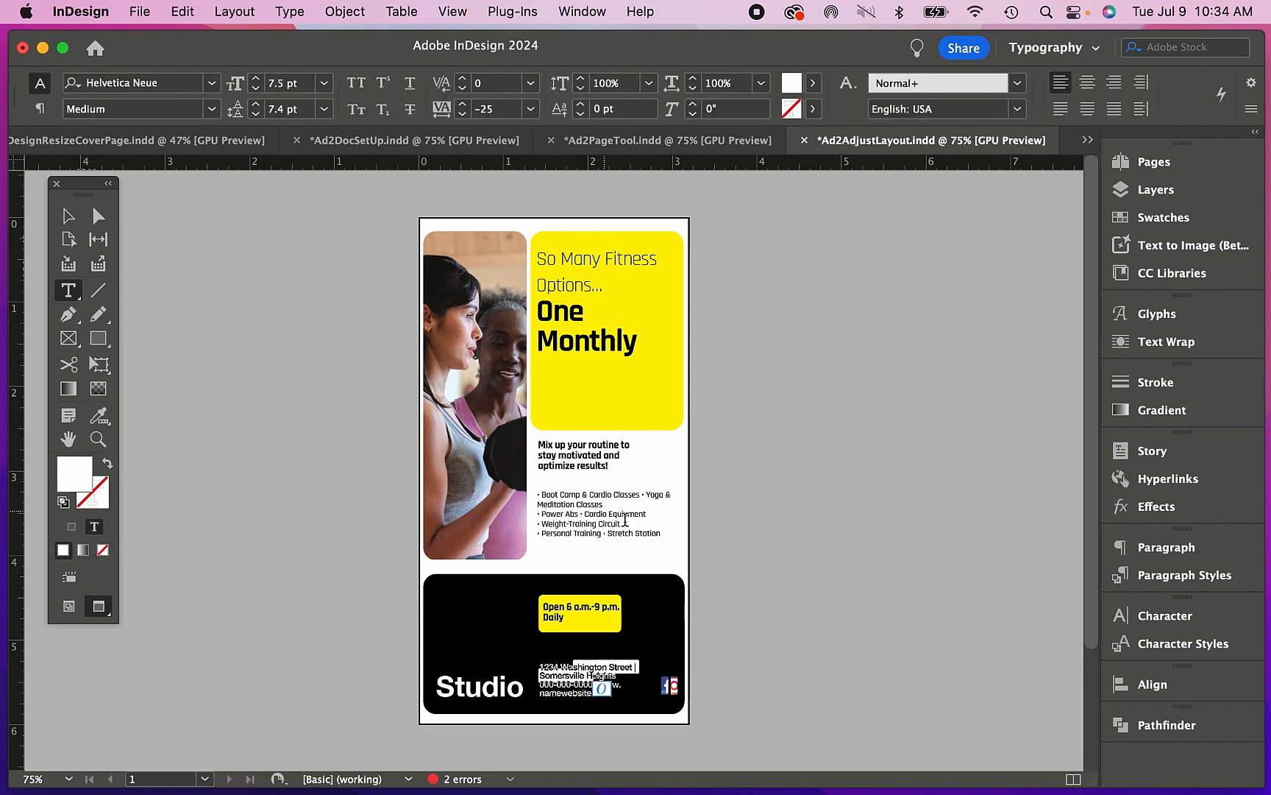
left_click_drag(621, 524, 582, 495)
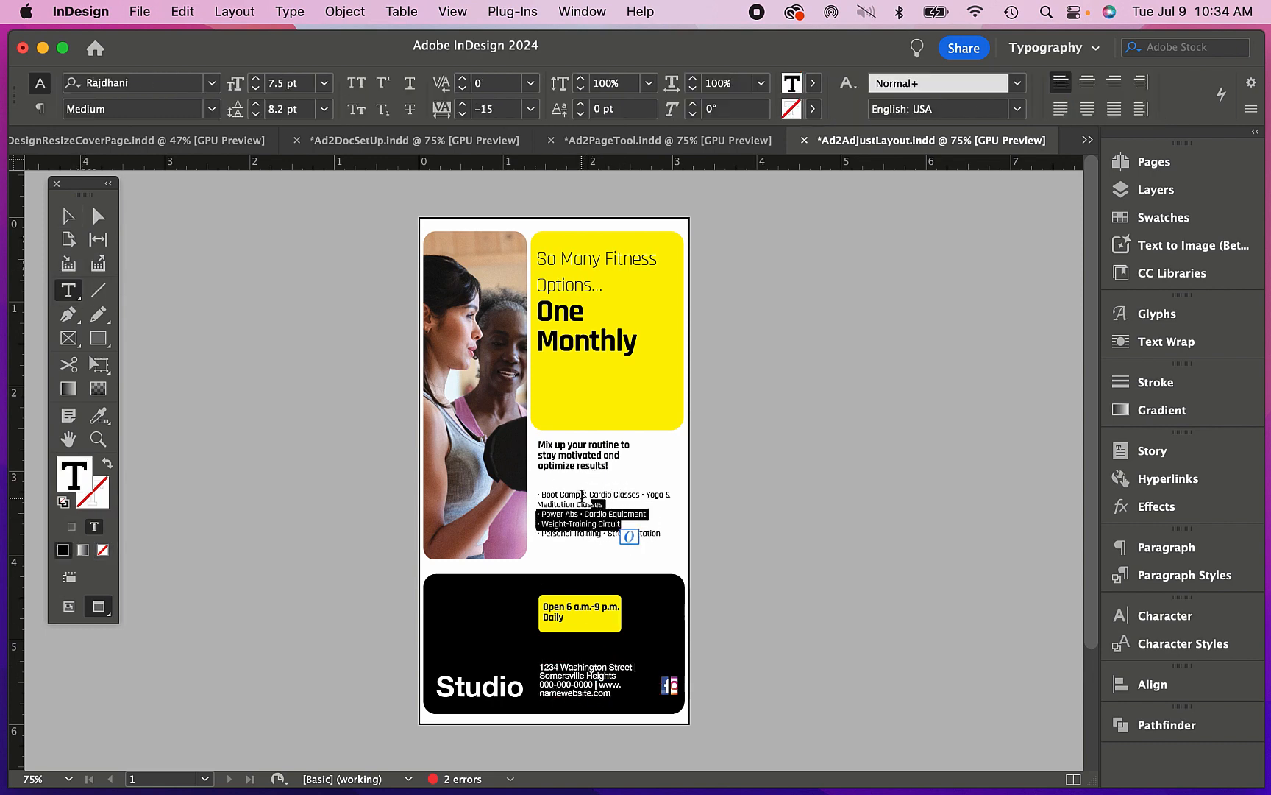
- Compare the bulleted class list's font size between Ad2DocSetUp.indd and Ad2AdjustLayout.indd, check the adjusted headline's size, and deselect the text
left_click(479, 143)
left_click_drag(620, 338, 560, 328)
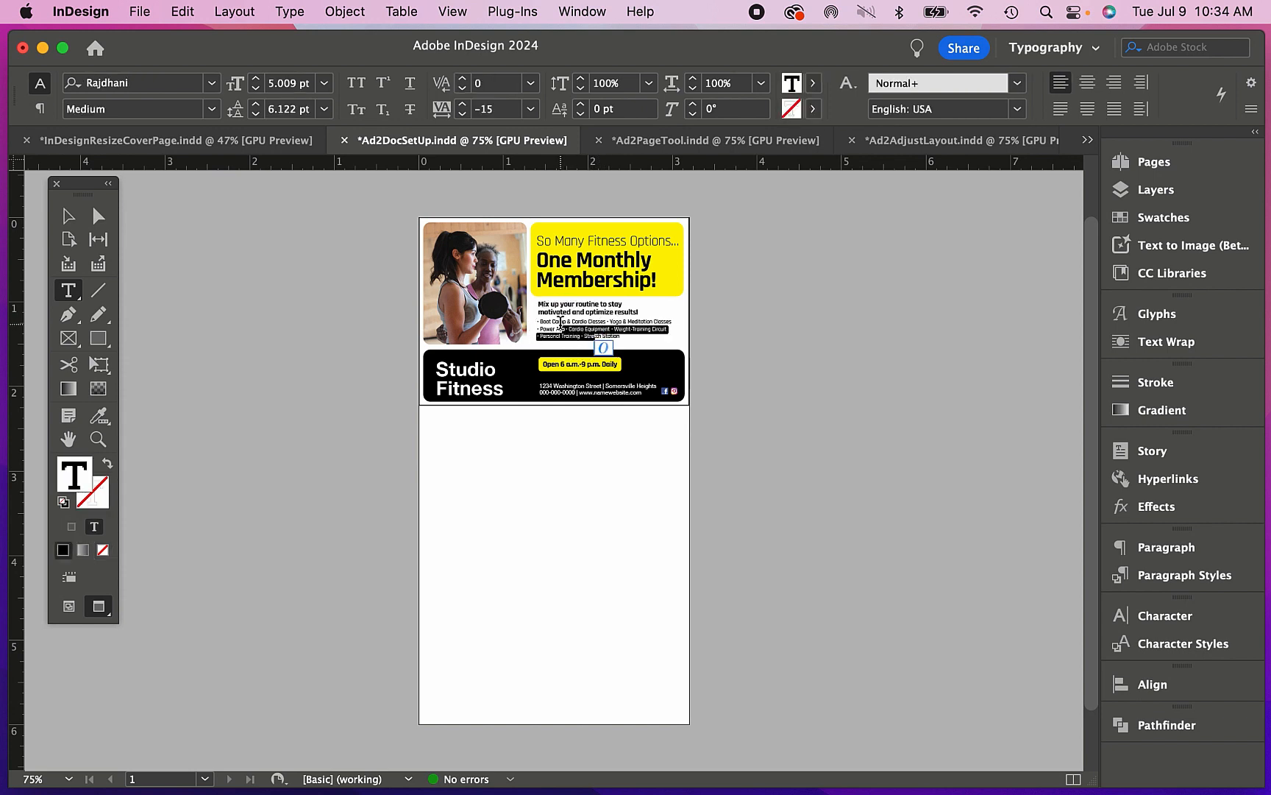
left_click(938, 147)
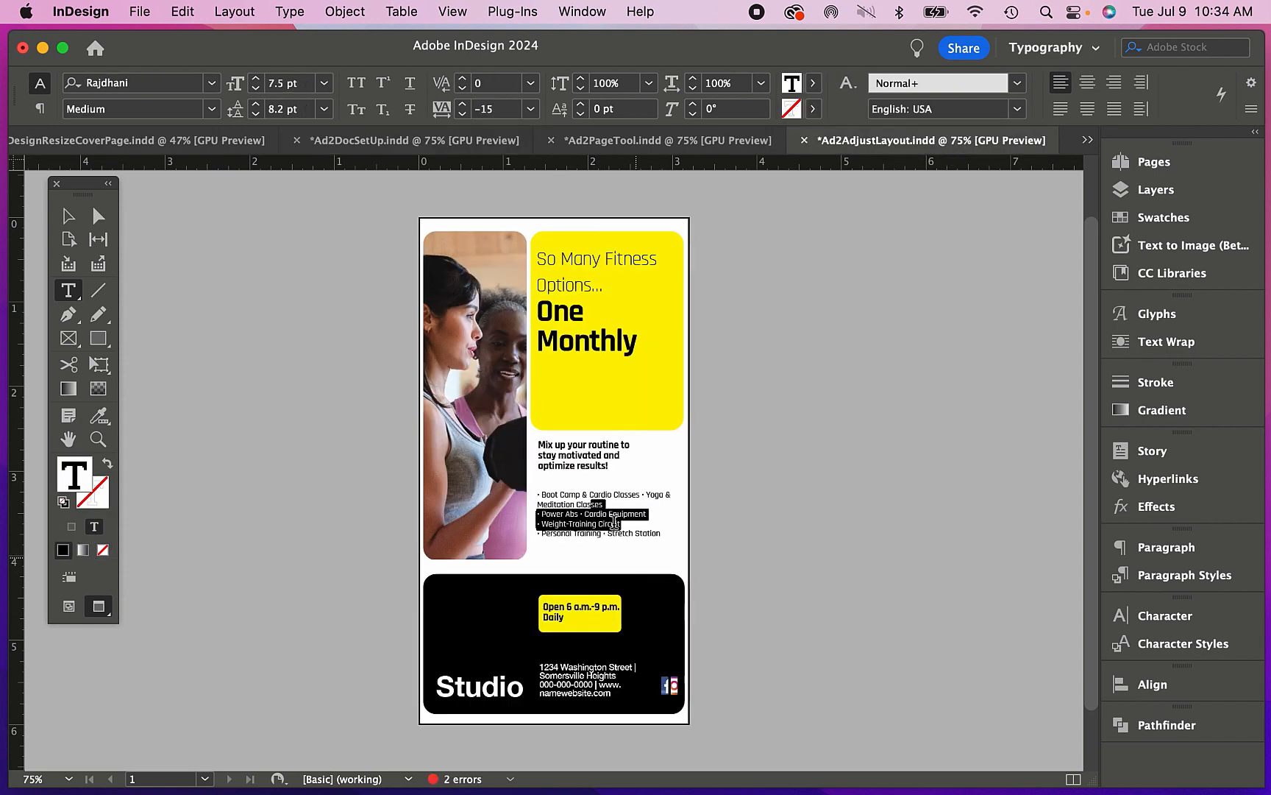
left_click_drag(603, 519, 555, 504)
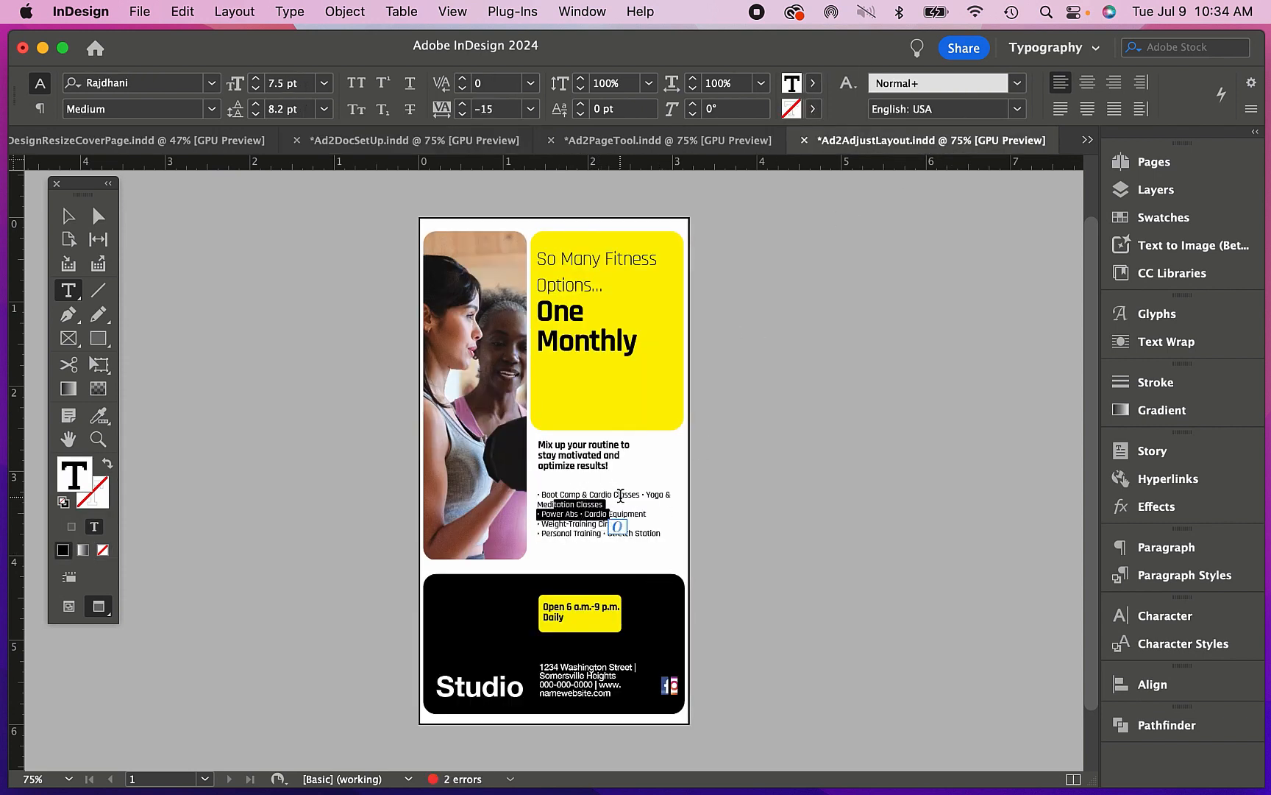
left_click_drag(640, 493, 537, 494)
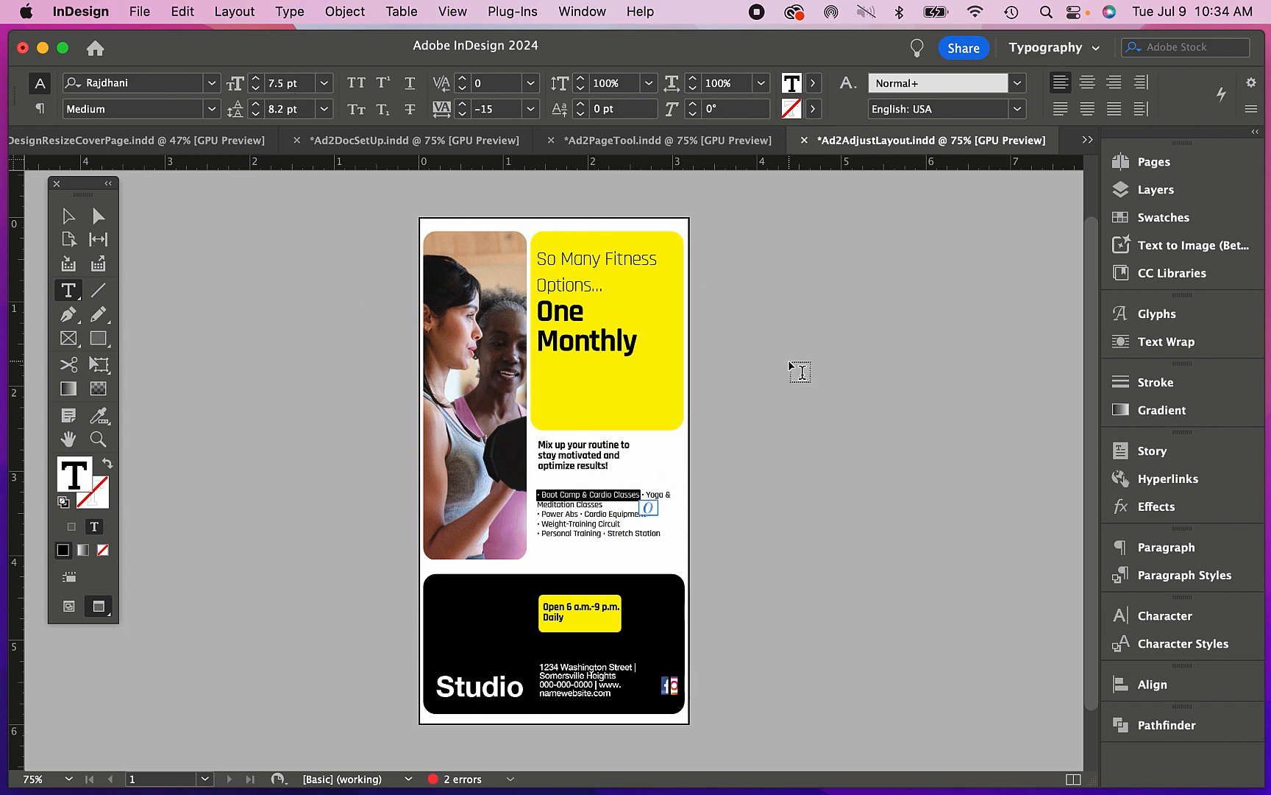
left_click_drag(638, 340, 590, 337)
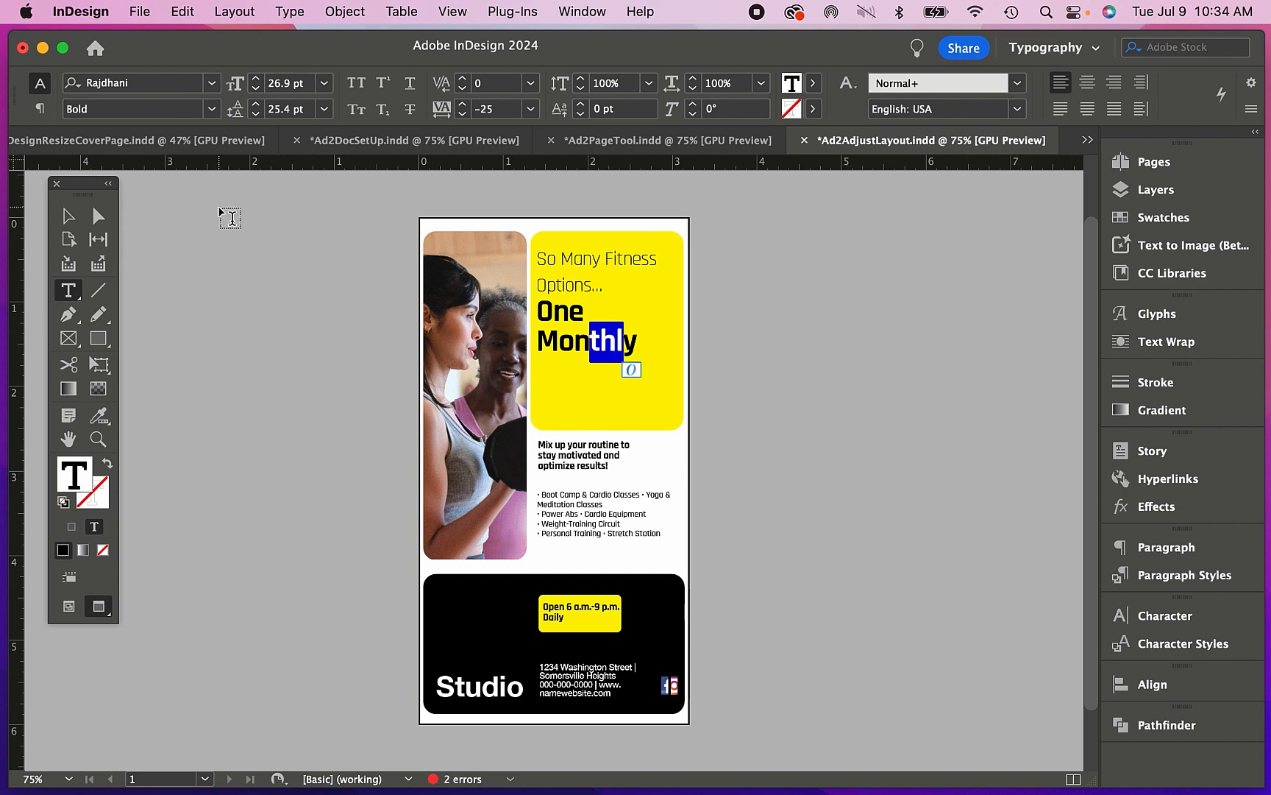
left_click(67, 215)
left_click(791, 265)
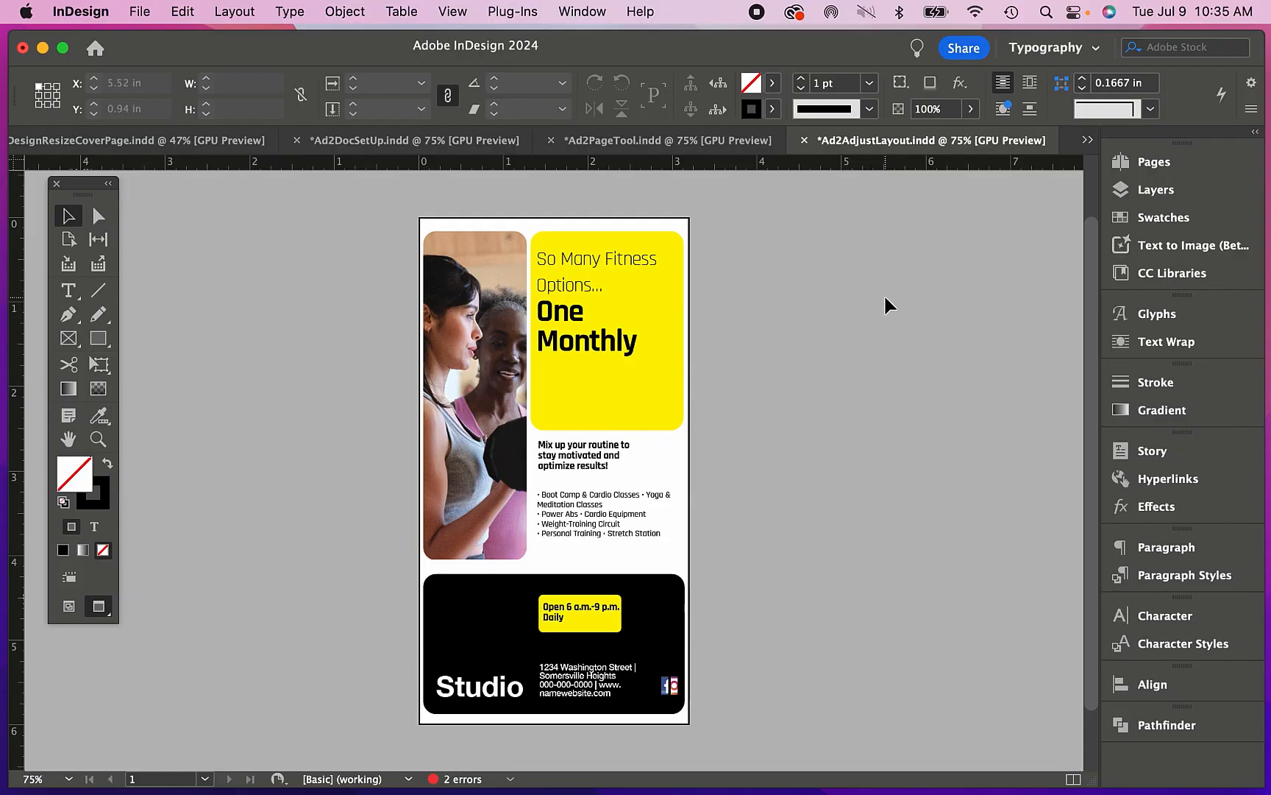
- Show the frame edges and fit the frames of the two footer social media icons to their content
left_click(74, 607)
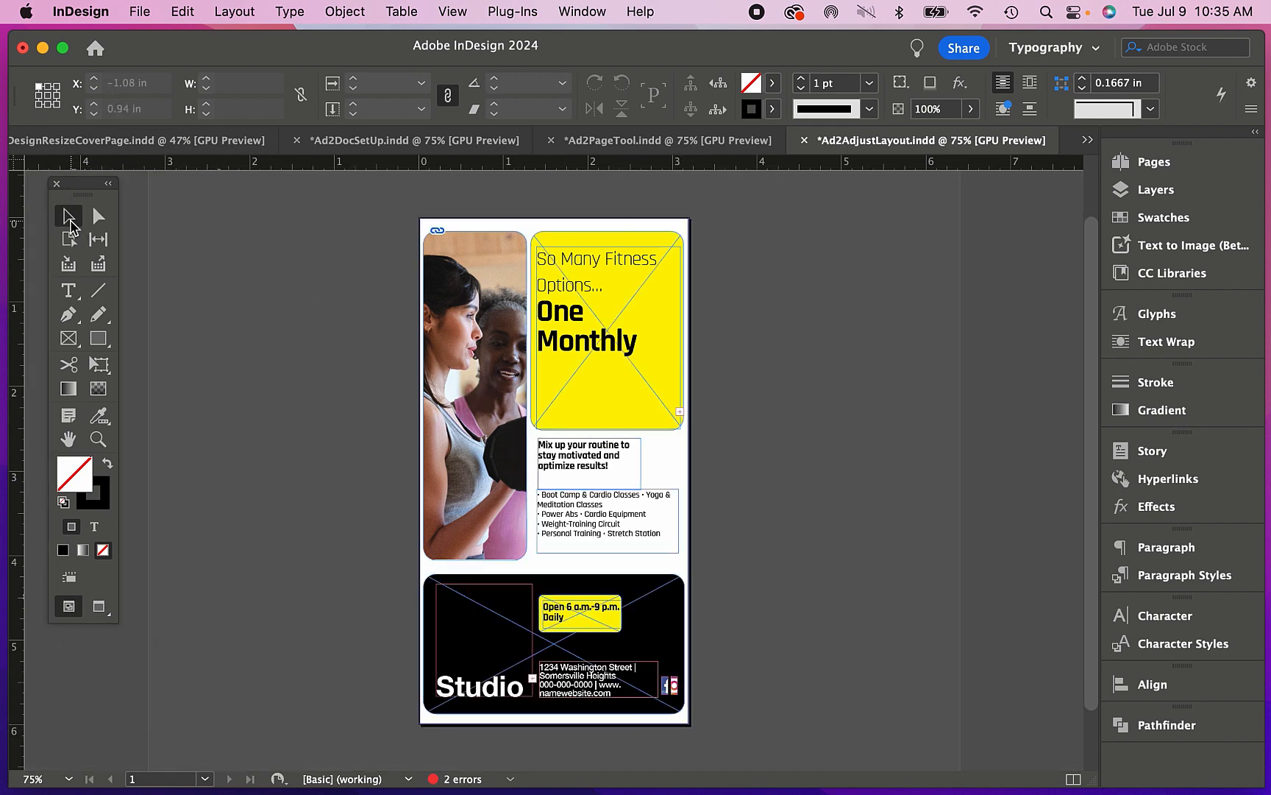
left_click(679, 684)
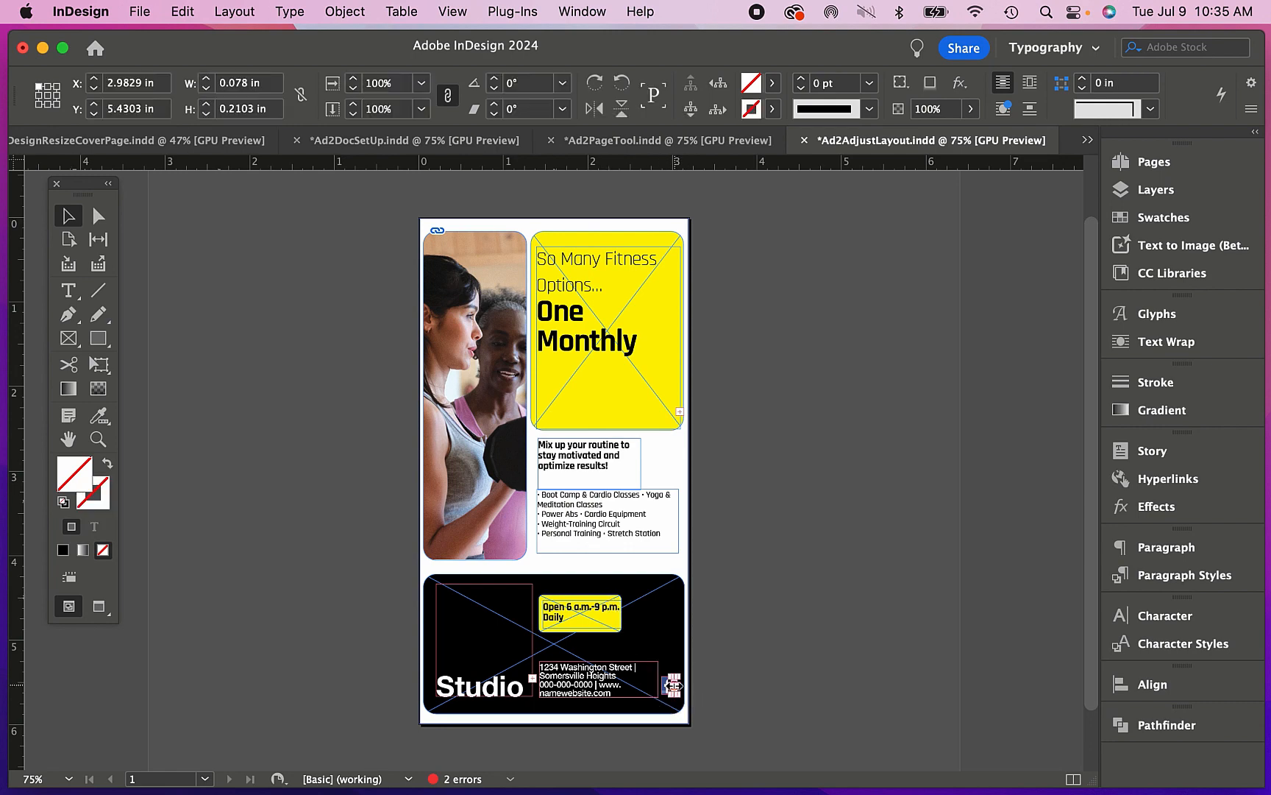
left_click_drag(695, 688, 668, 681)
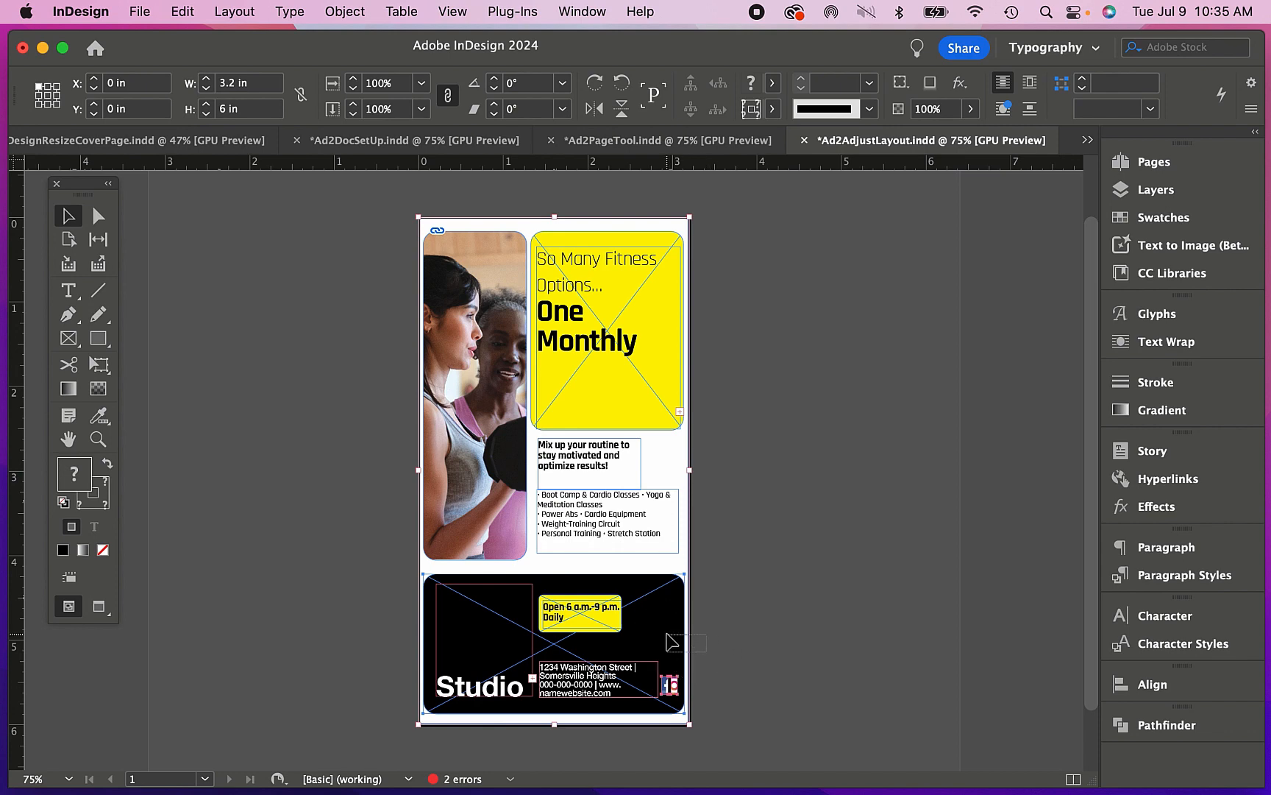
left_click(668, 683)
left_click(361, 9)
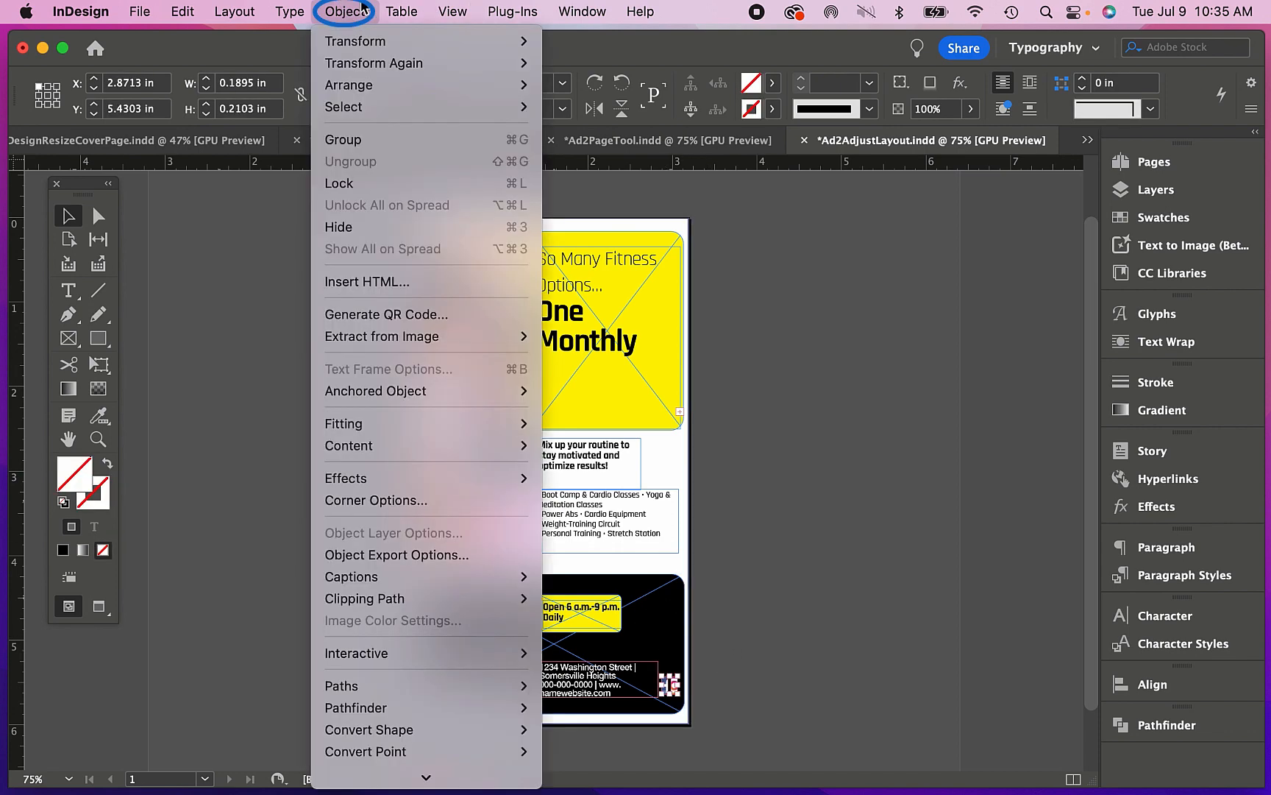
mouse_move(377, 424)
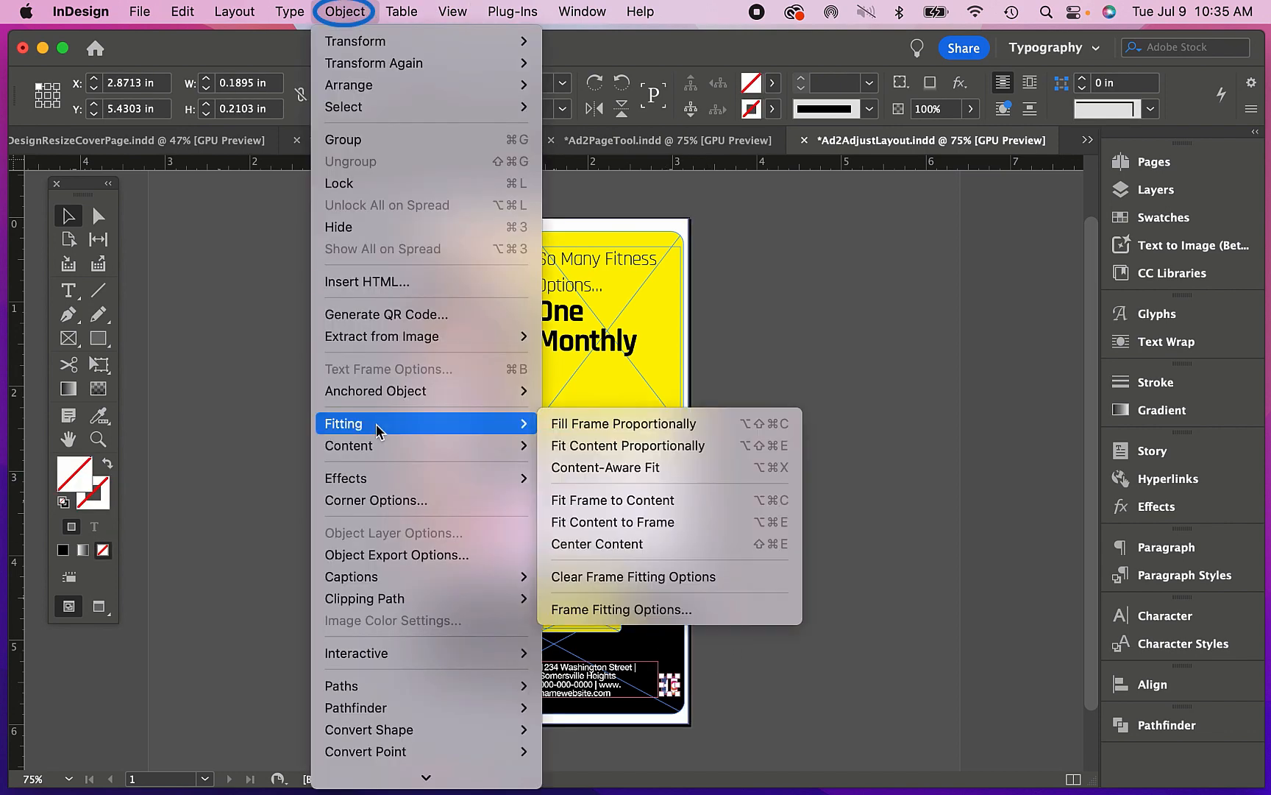
left_click(666, 500)
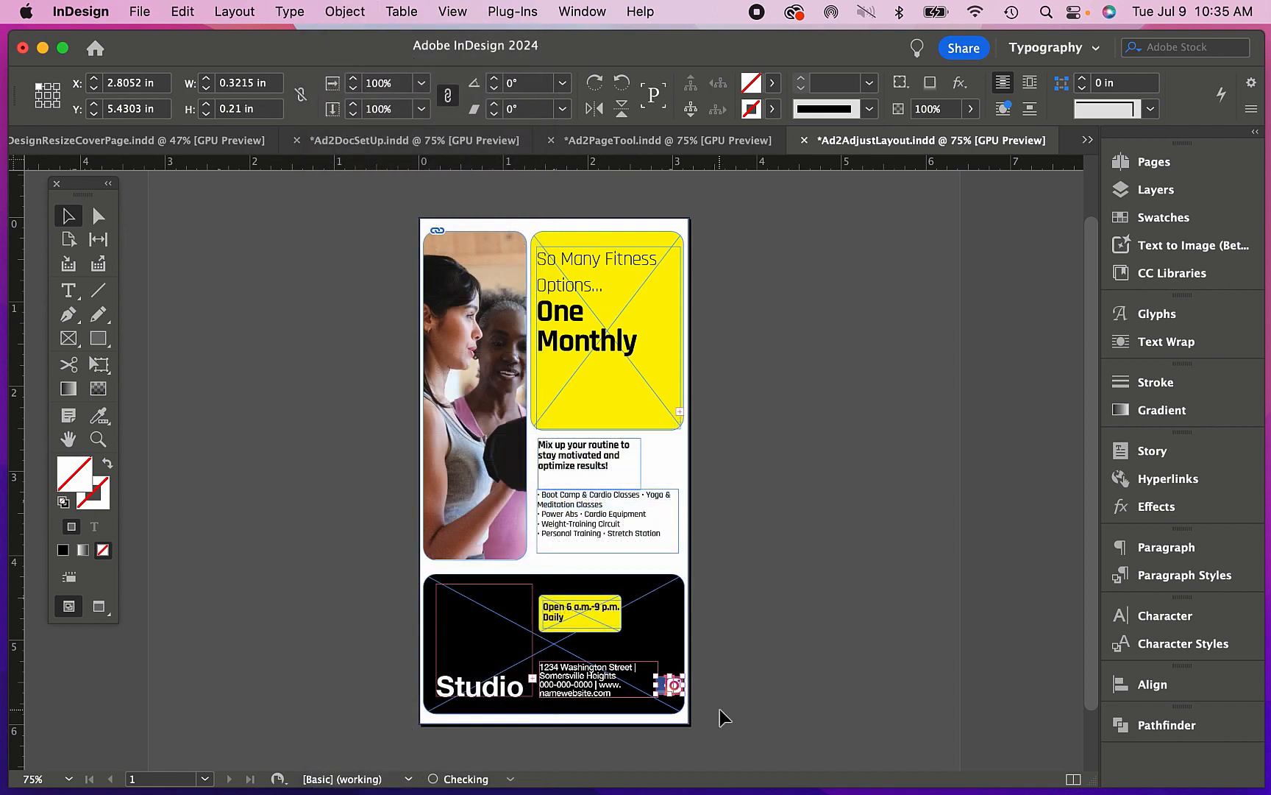
- Nudge the Instagram icon sideways to X 3.0556 in, beside the Facebook icon
left_click(716, 679)
left_click(673, 684)
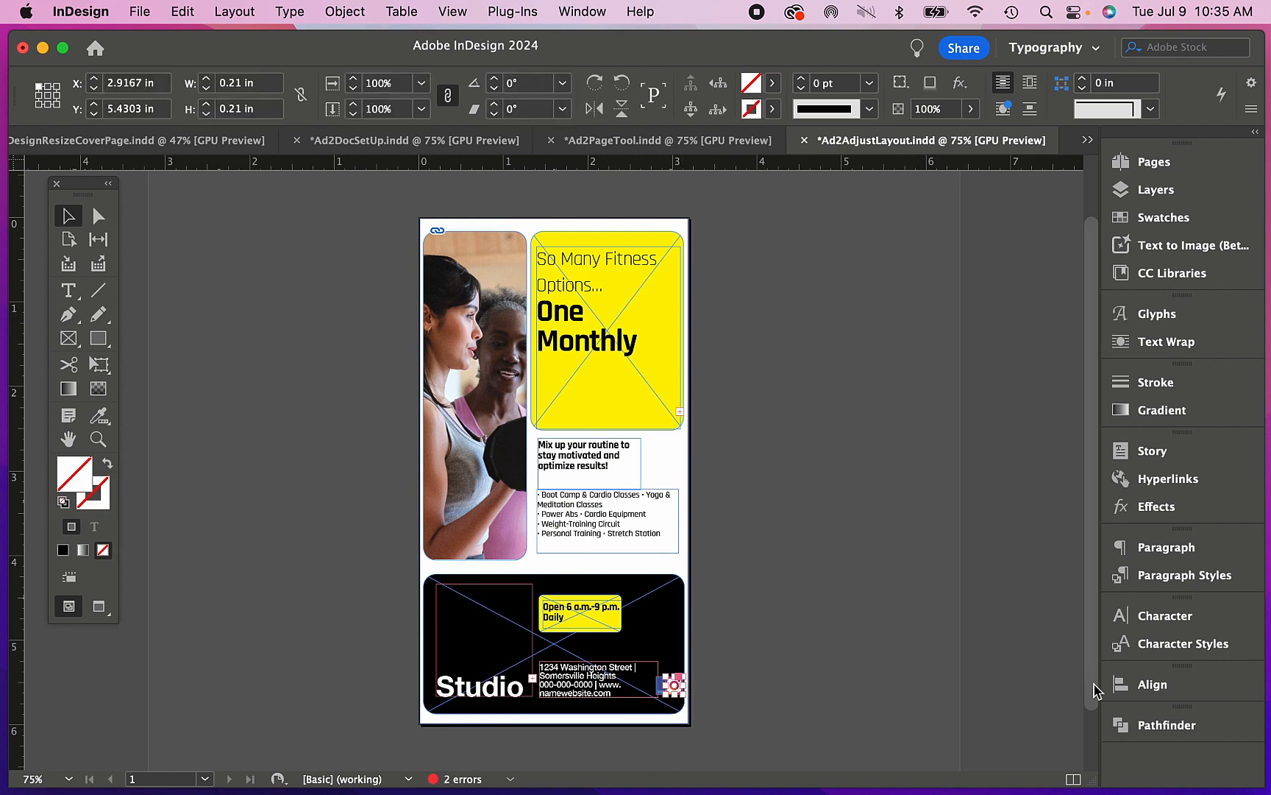
key("Right")
key("Right")
key("Right")
key("Right")
key("Right")
key("Right")
key("Right")
key("Right")
key("Right")
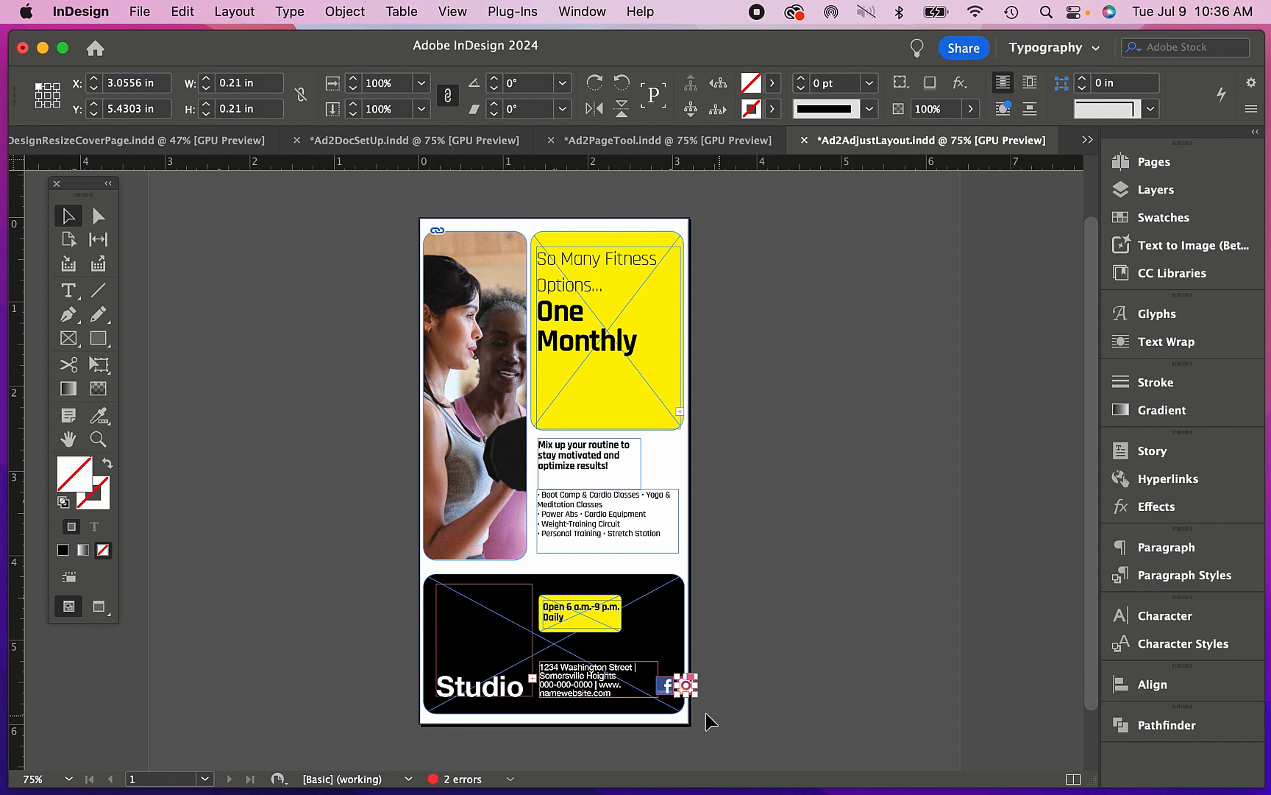
- Move the Facebook and Instagram icons together onto the pasteboard beside the footer and deselect them
left_click(664, 685, "shift")
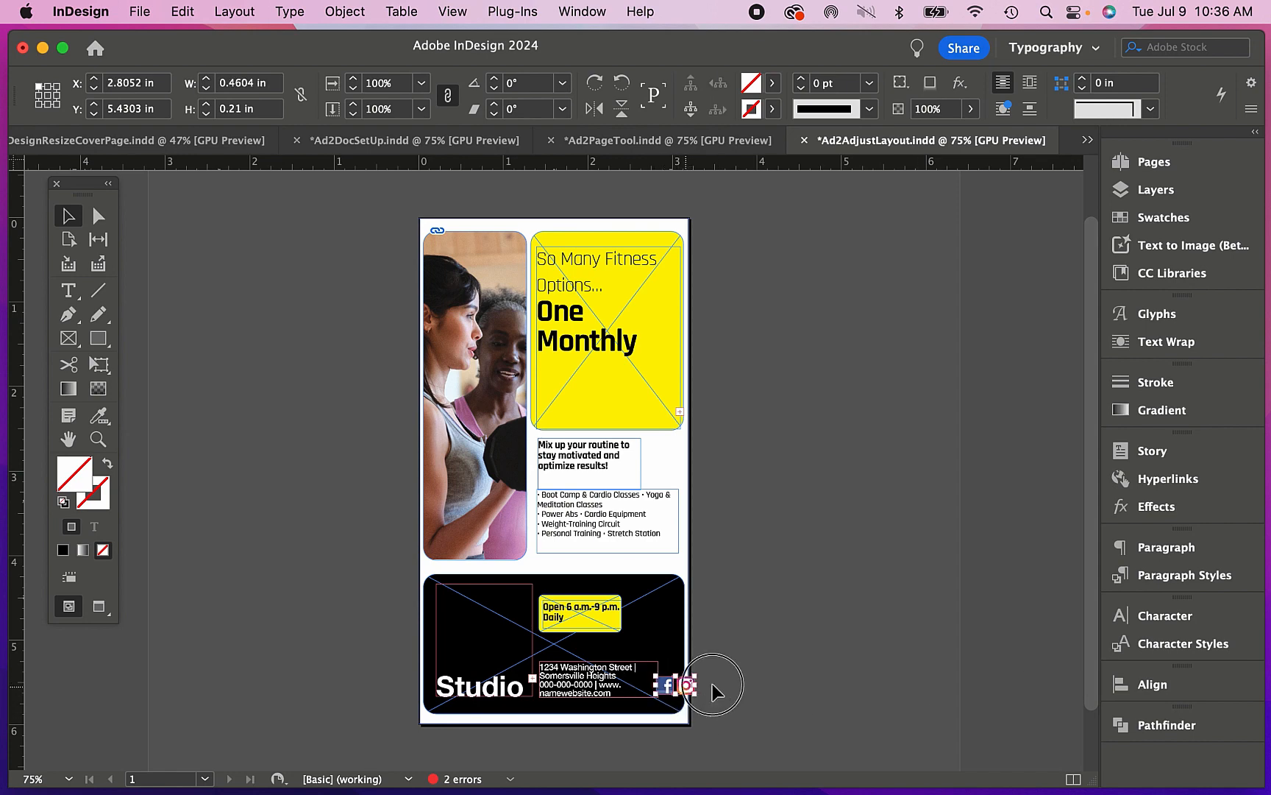
left_click_drag(687, 685, 738, 678)
left_click(784, 593)
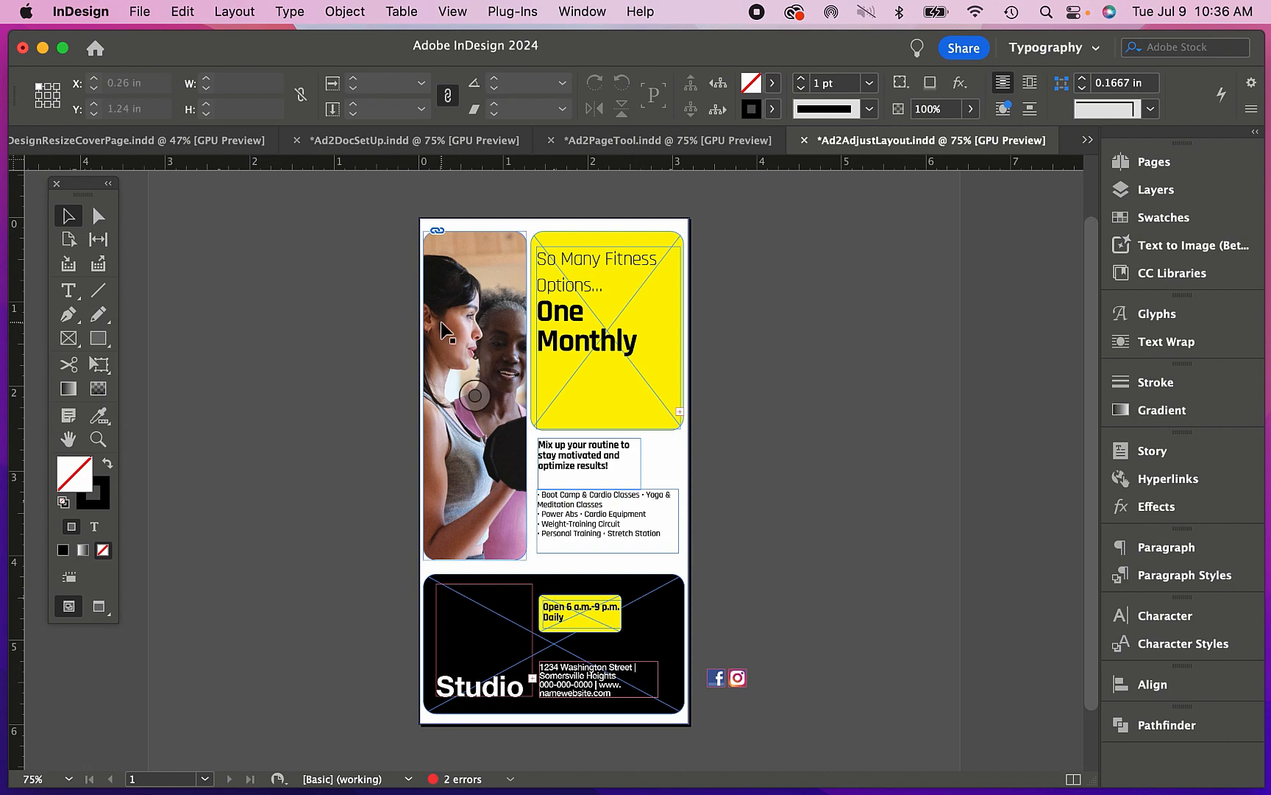
- View Ad2DocSetUp.indd for comparison, return to Ad2AdjustLayout.indd, and resize the headline text frame to about 2.45 × 1.03 in
left_click(505, 141)
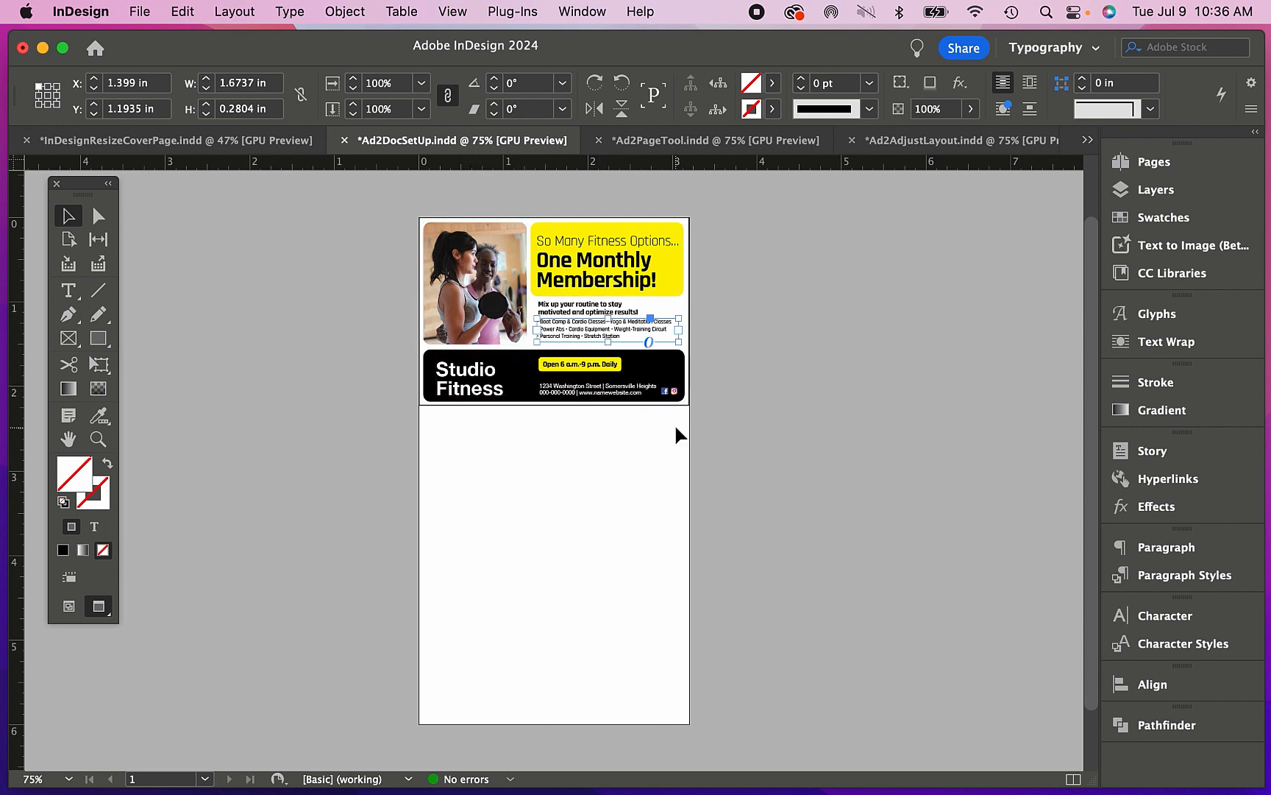
left_click(959, 139)
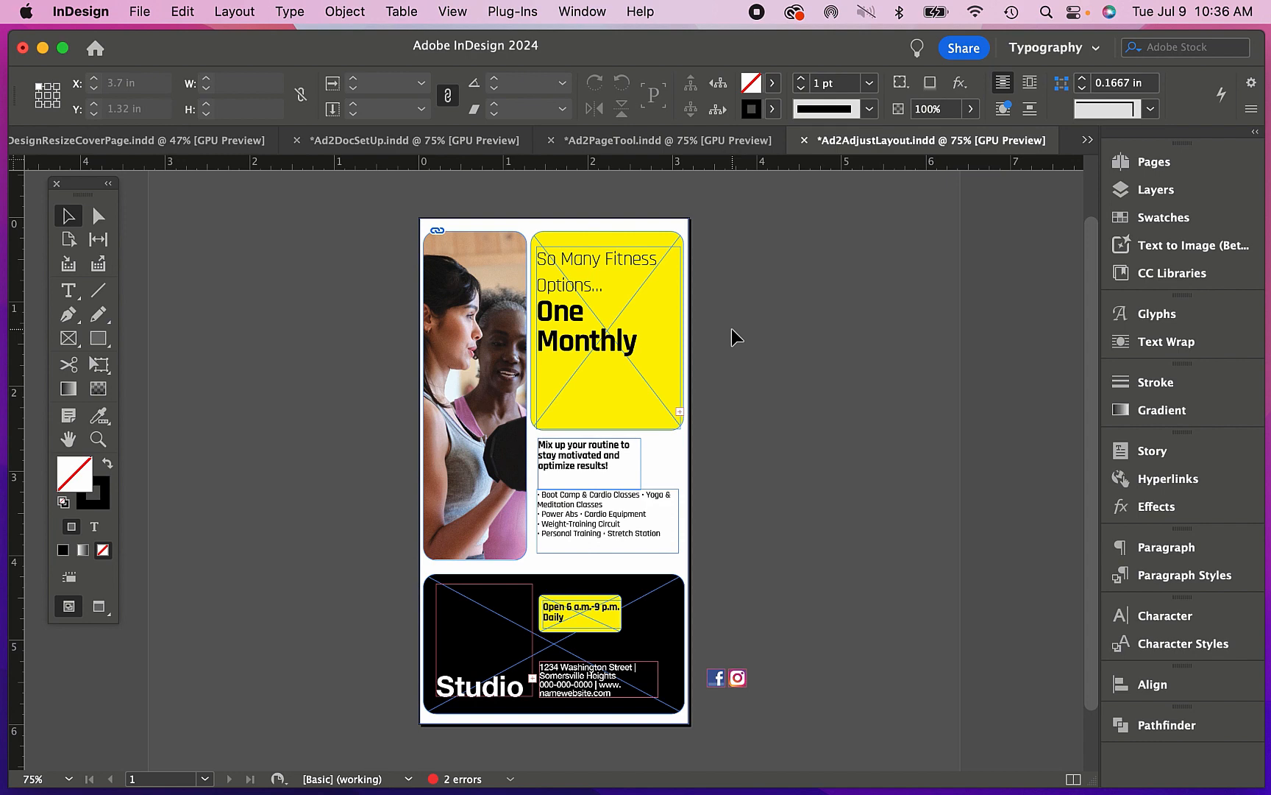
left_click(661, 296)
left_click_drag(682, 429, 744, 342)
left_click_drag(745, 338, 744, 335)
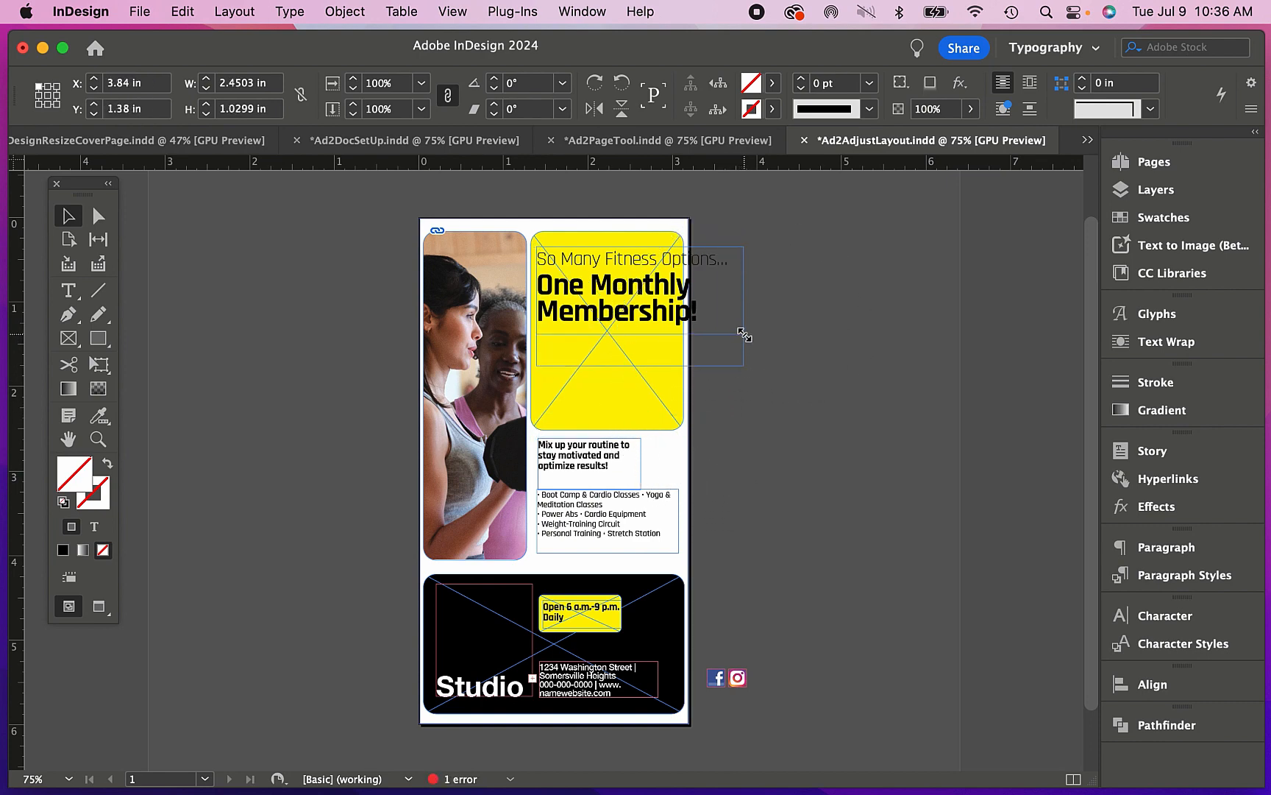
- Resize the yellow headline box to about 2.78 × 1.43 in and move it with the headline text off to the side
left_click(684, 421)
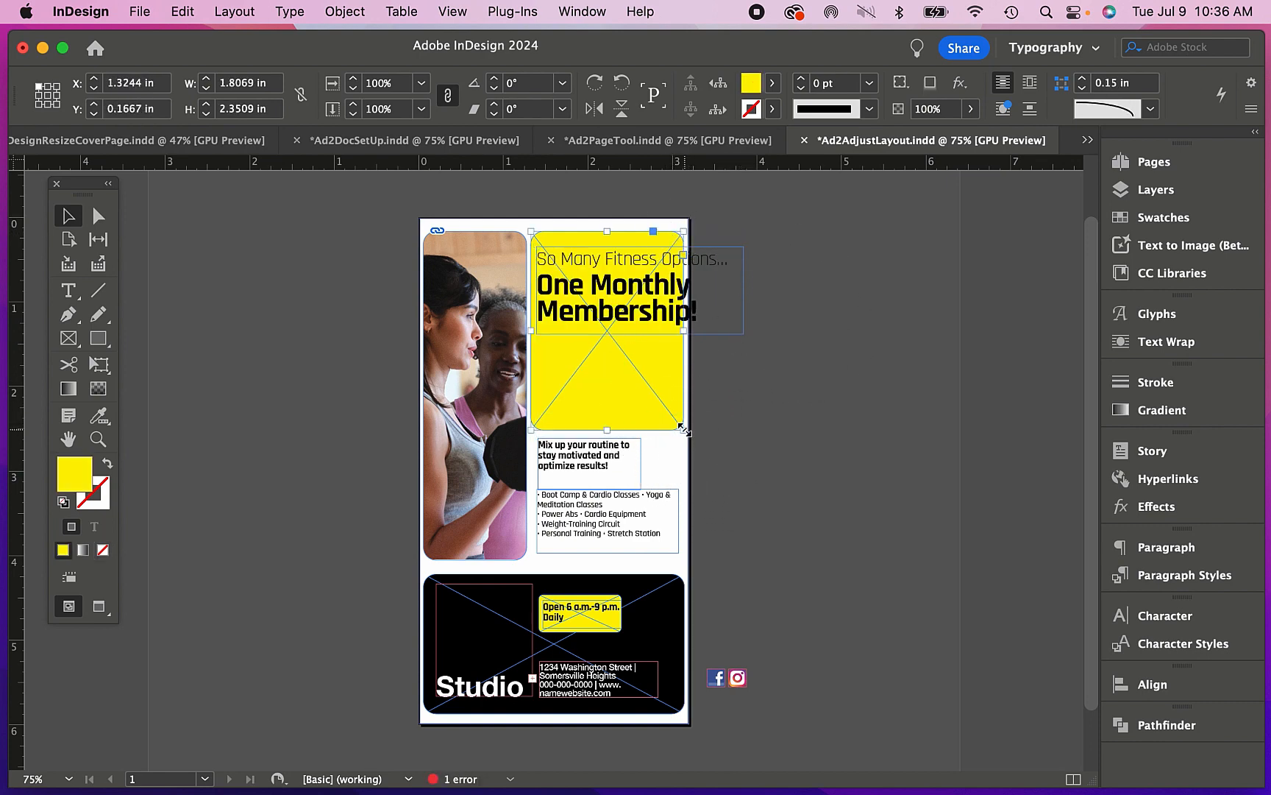
left_click_drag(683, 428, 766, 353)
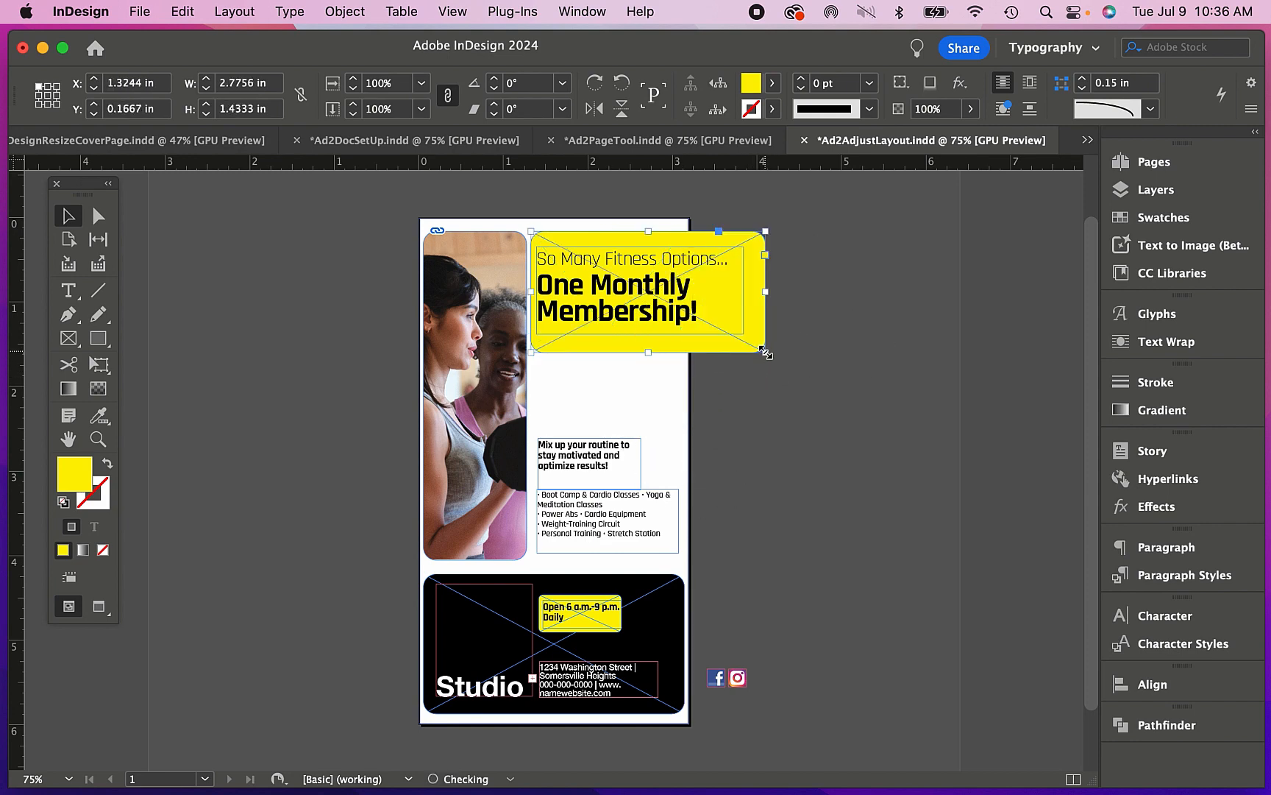
left_click(712, 285, "shift")
left_click_drag(678, 288, 819, 406)
- Move the photo up to Y 0.0694 in and resize its frame to about 3.09 × 1.95 in across the page
left_click(504, 307)
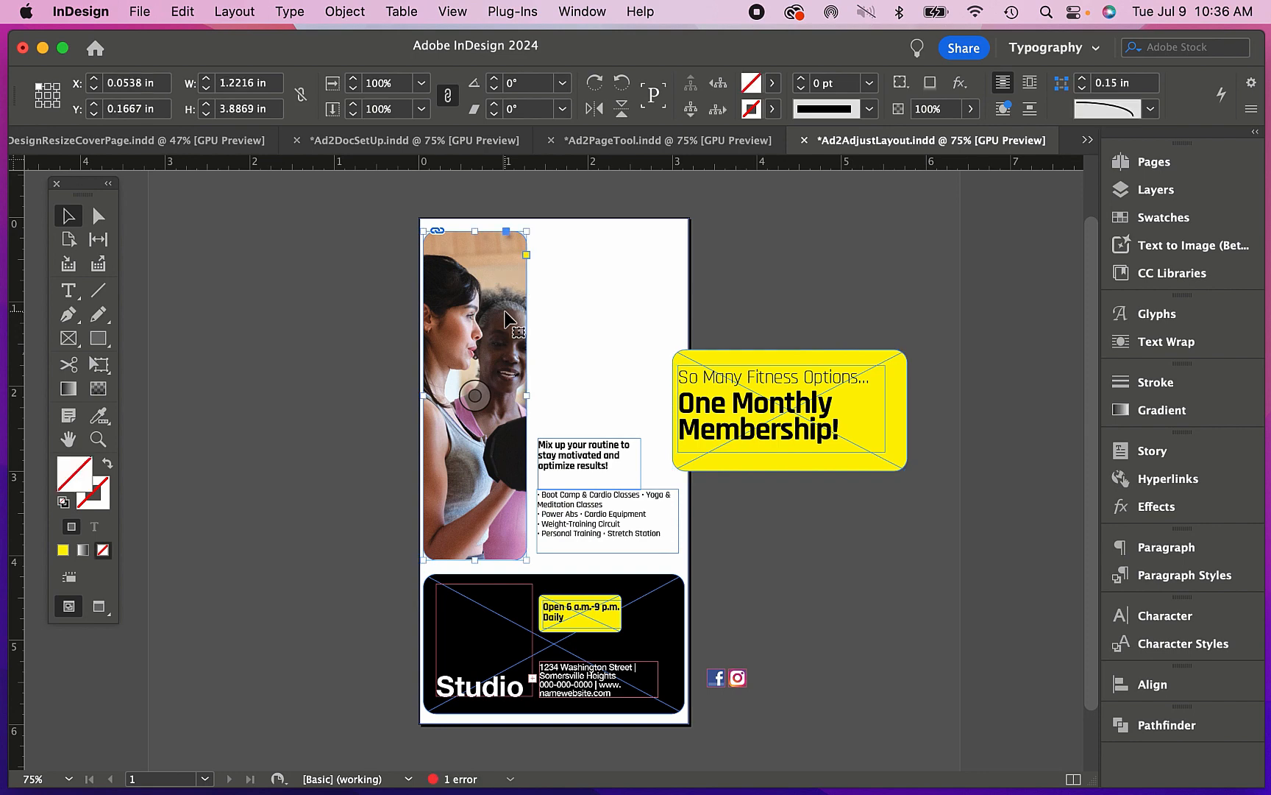
key("Up")
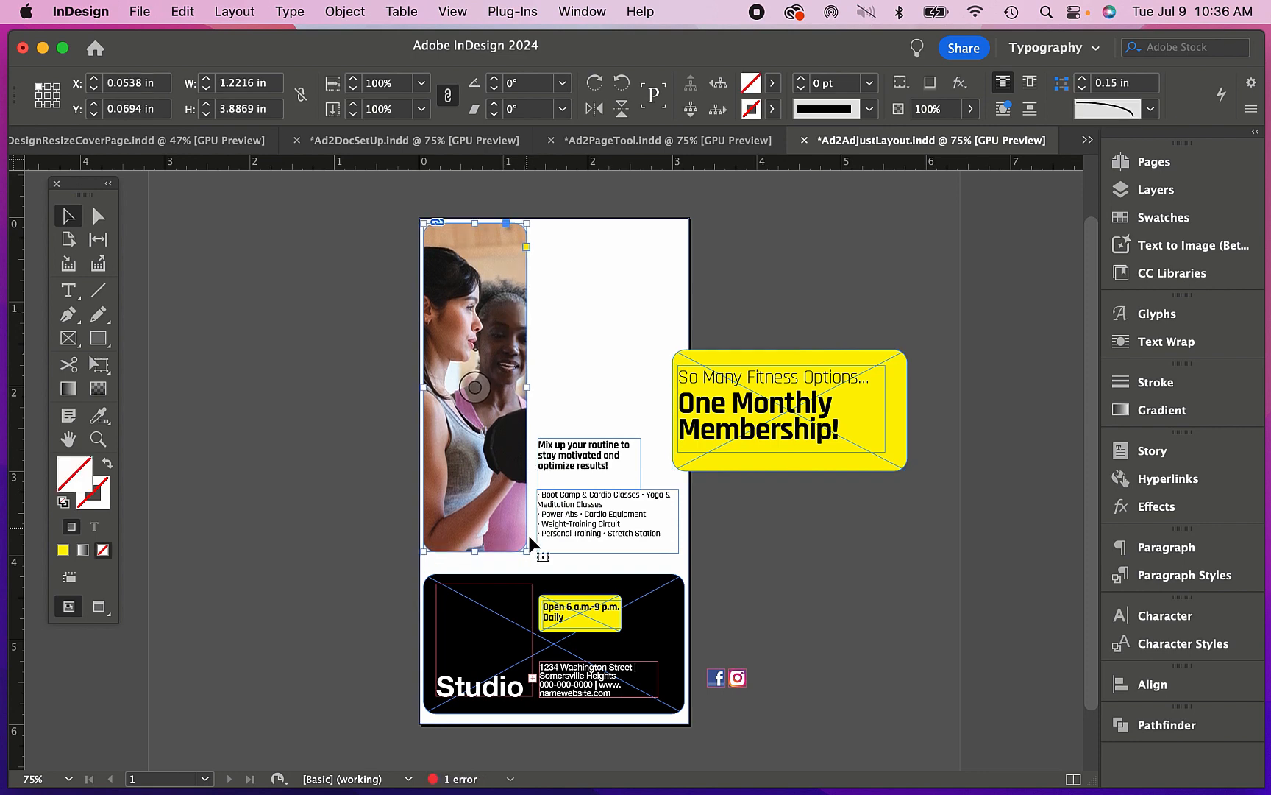
left_click_drag(528, 551, 682, 388)
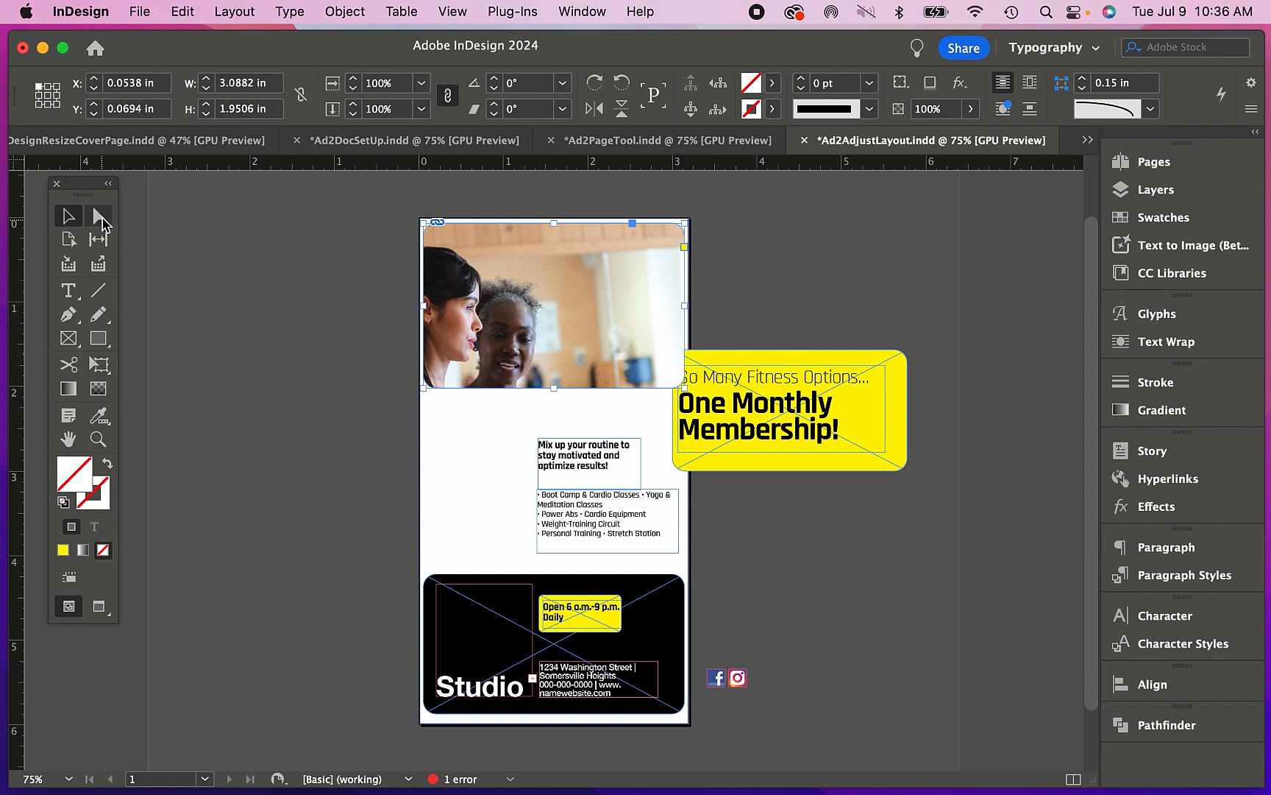
- Scale the image down inside the photo frame and reposition it to show both women and the dumbbell
left_click(102, 220)
left_click(508, 332)
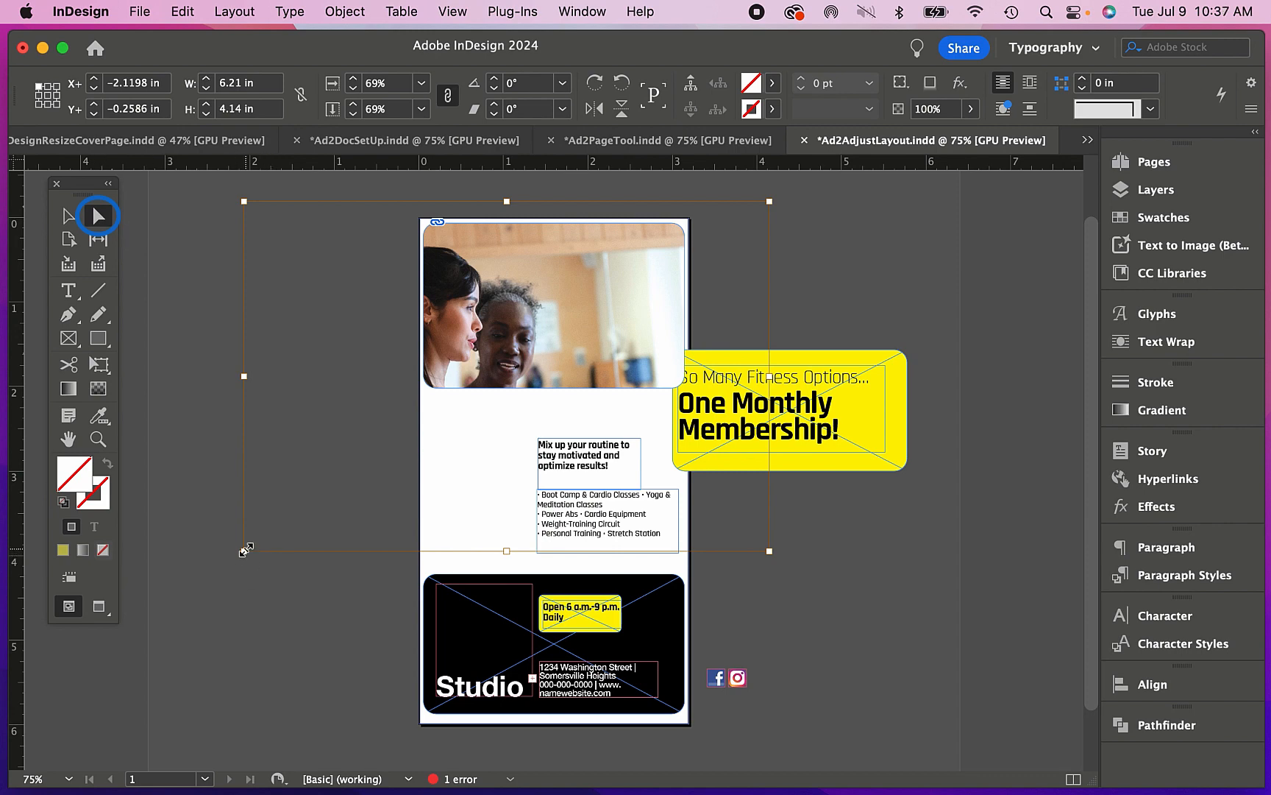
left_click_drag(246, 549, 422, 432)
left_click_drag(570, 337, 601, 316)
left_click(823, 278)
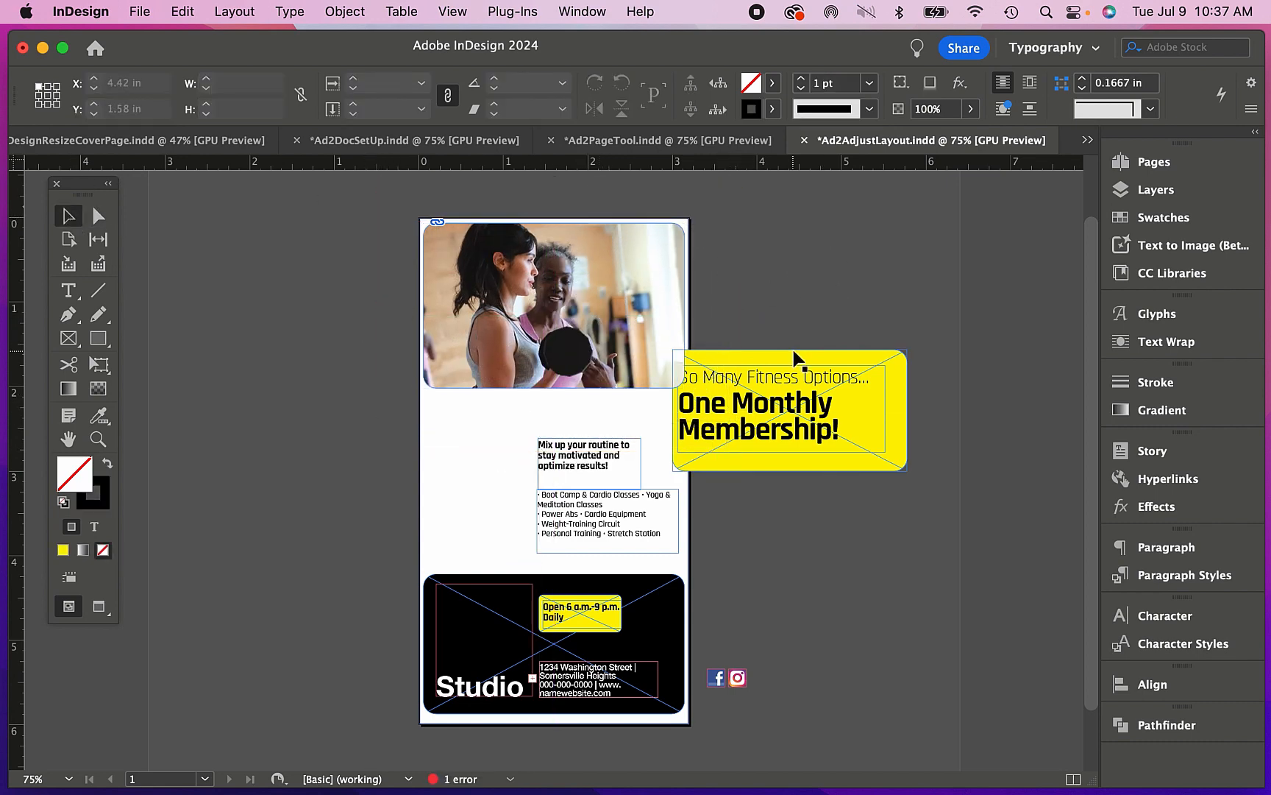
- Place the yellow box and headline below the photo, widening the box to the photo's width and trimming its height below the text
left_click_drag(795, 359, 545, 400)
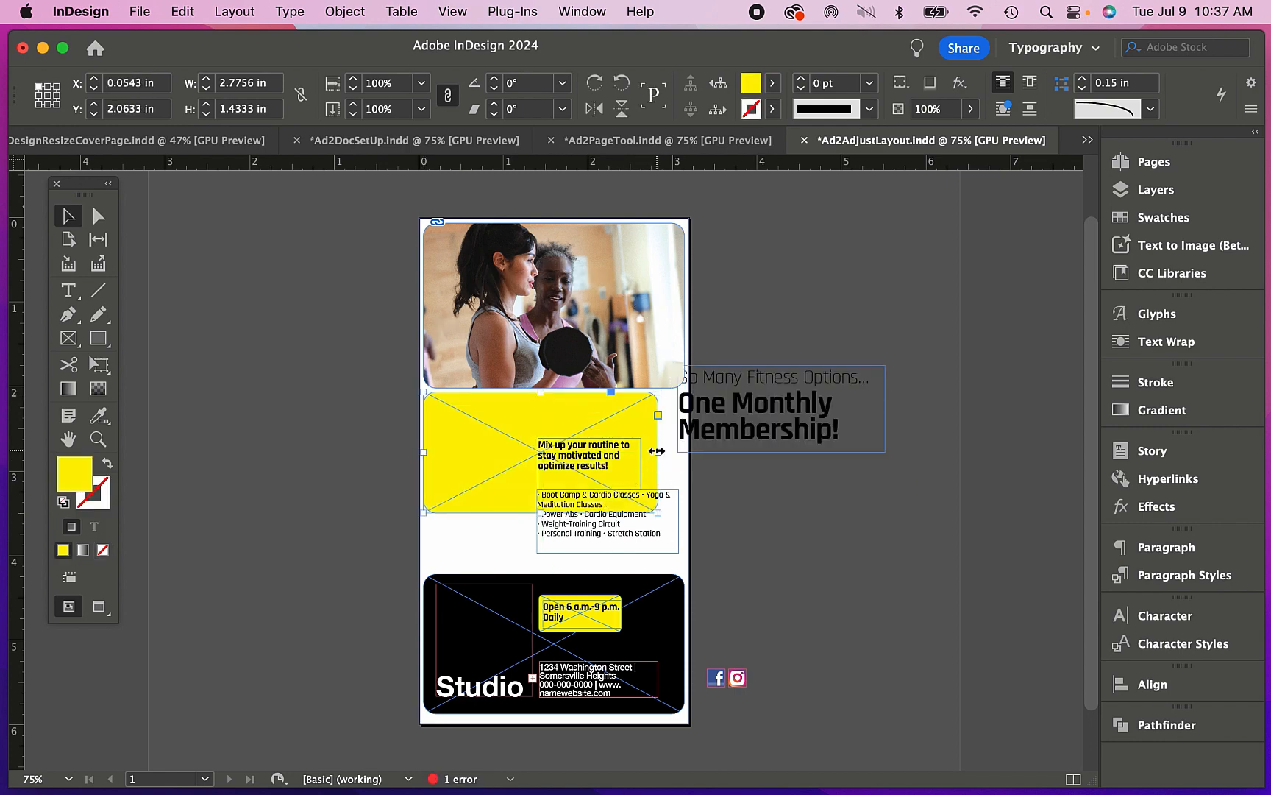
left_click_drag(657, 451, 685, 451)
left_click_drag(788, 408, 547, 446)
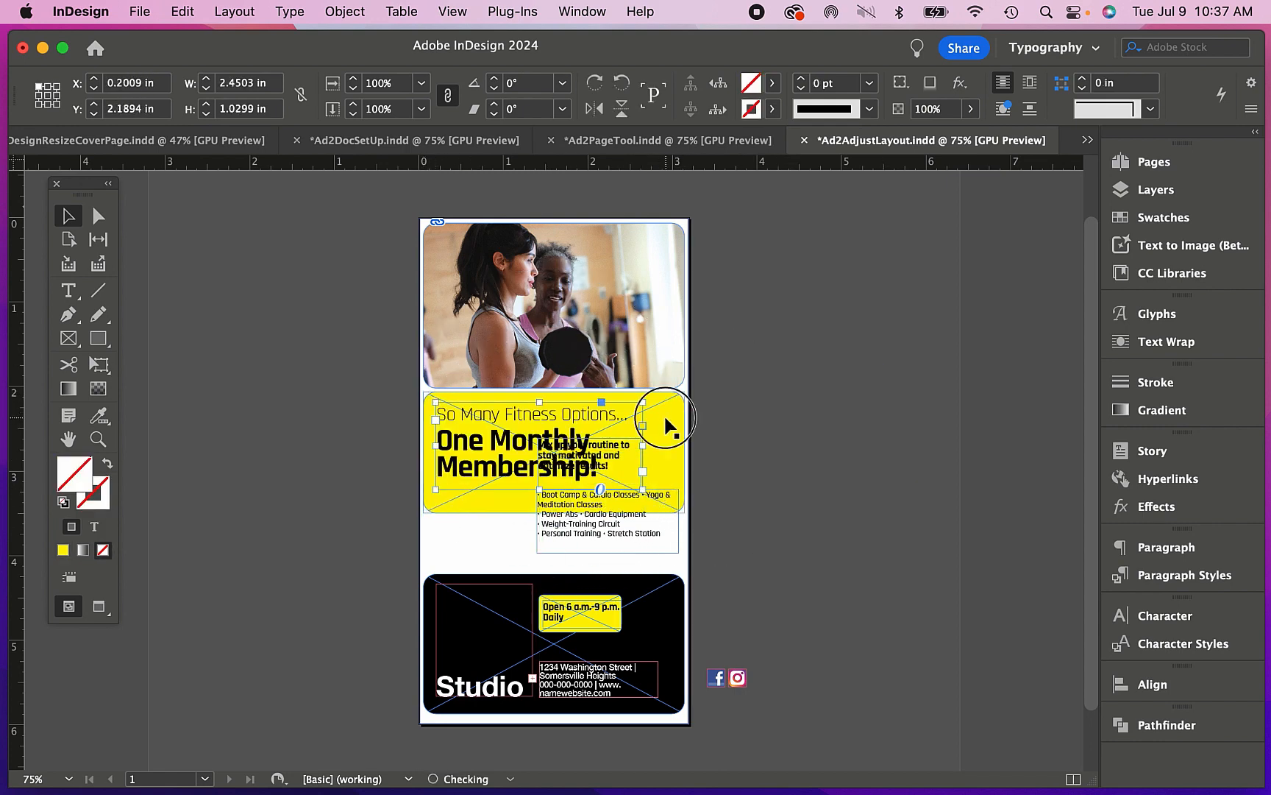
left_click(665, 417)
left_click_drag(553, 512, 553, 489)
- Place the "Mix up your routine" text frame below the yellow box and move the class list frame aside over the page edge
key("super+shift+a")
left_click_drag(634, 465, 445, 525)
left_click_drag(538, 521, 778, 562)
- Break the subheading line before "motivated", set its font size to 13 pt, and increase its leading to suit
left_click(68, 289)
left_click(551, 504)
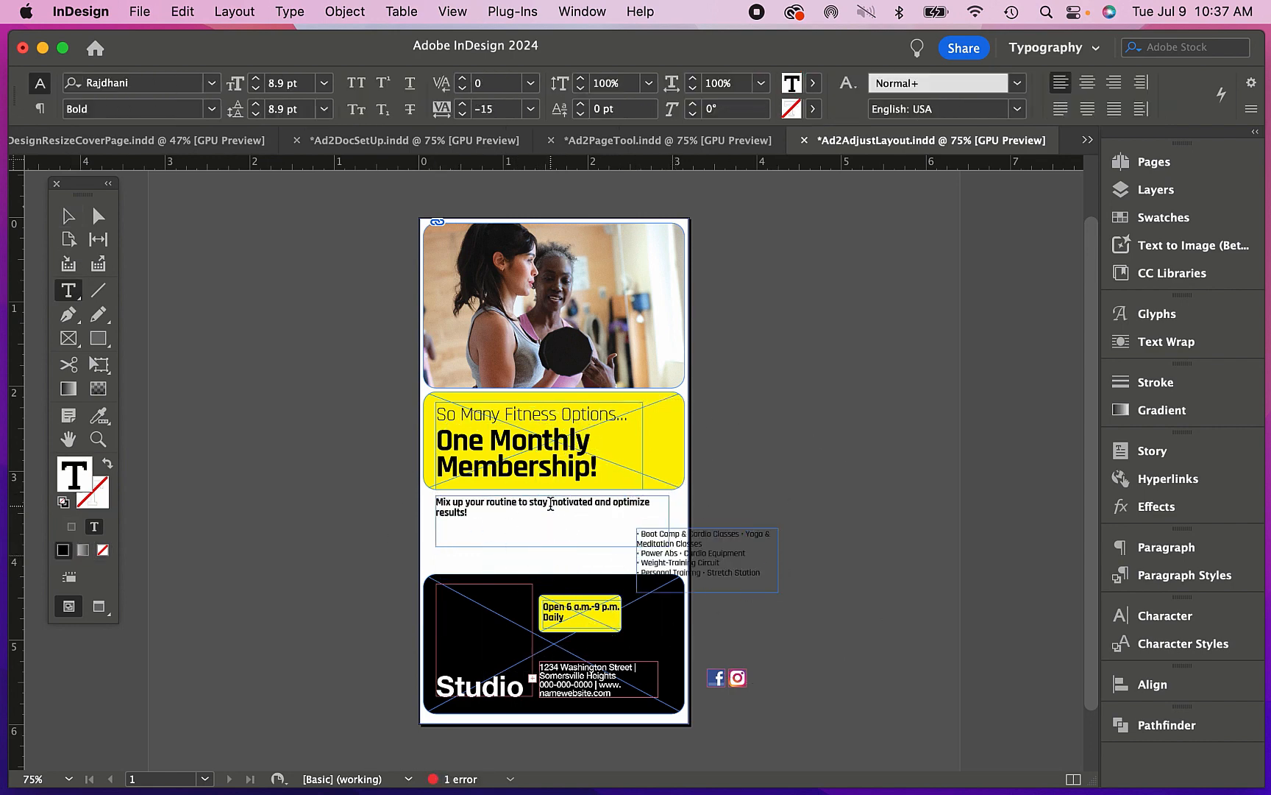
key("shift+Return")
left_click_drag(575, 513, 391, 485)
left_click(257, 79)
left_click(257, 79)
left_click(257, 79)
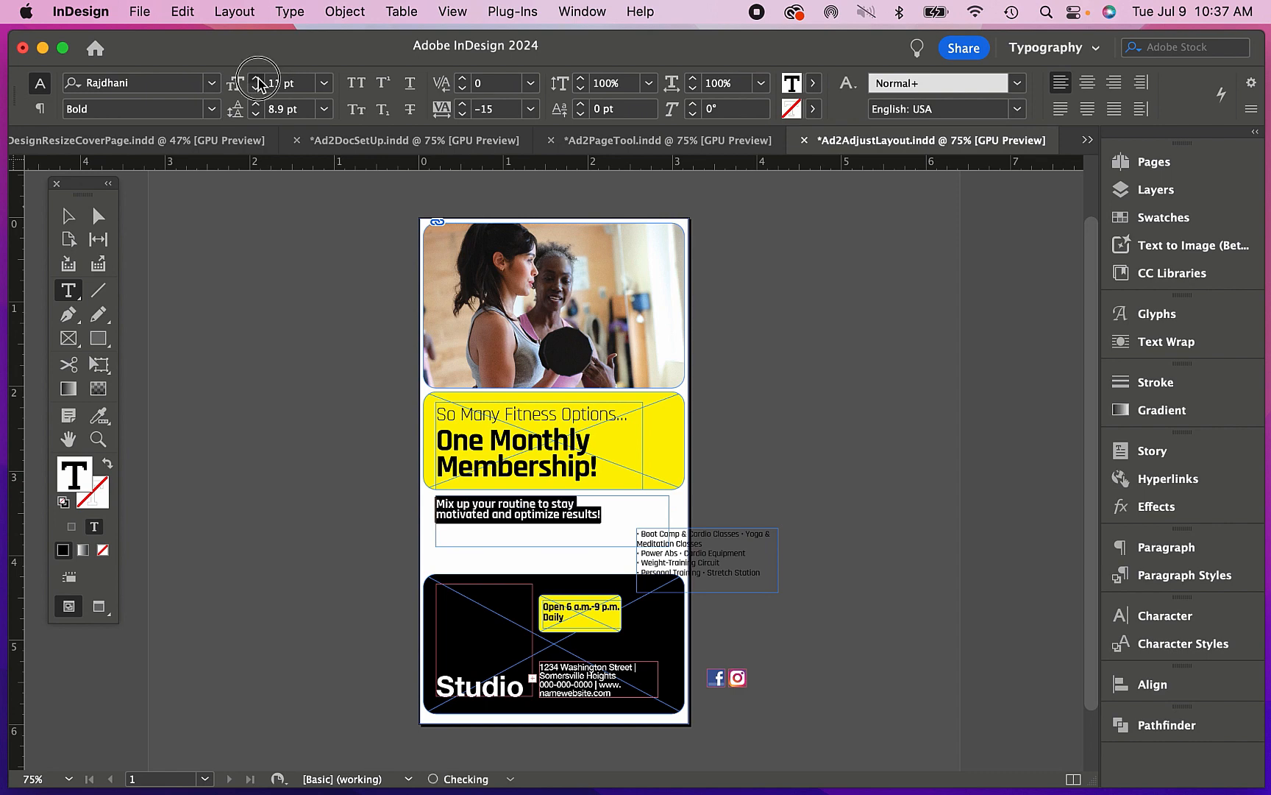
left_click(256, 79)
left_click(257, 79)
left_click(257, 115)
double_click(257, 115)
left_click(257, 105)
left_click(257, 104)
left_click(257, 105)
left_click(257, 105)
left_click(256, 105)
left_click(257, 104)
left_click(257, 105)
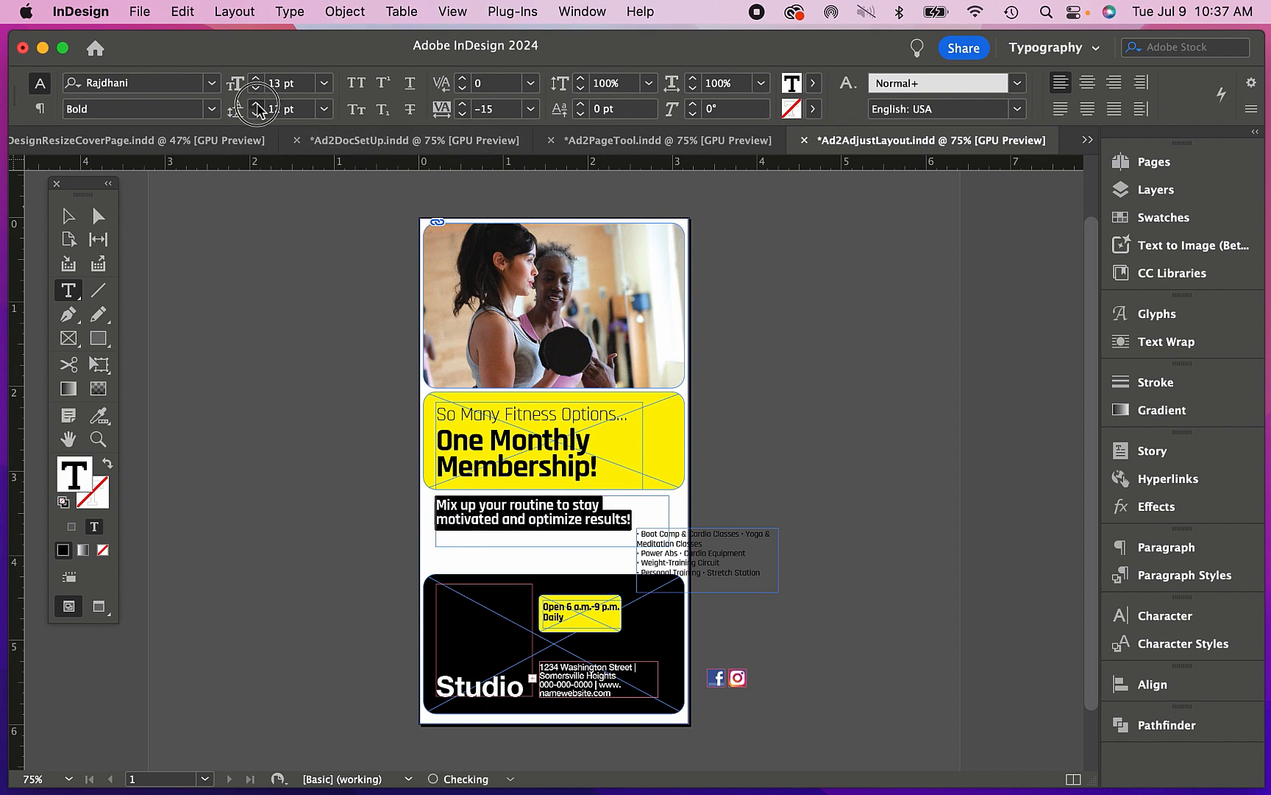
- Shorten the subheading frame and fit the class list frame beneath it at the same width, trimming its height above the footer
left_click(68, 217)
left_click_drag(553, 549, 554, 529)
left_click_drag(695, 559, 493, 566)
left_click_drag(578, 568, 671, 567)
left_click_drag(552, 600, 552, 568)
key("Up")
key("Up")
- Widen the yellow opening-hours box and its text frame so "Open 6 a.m.-9 p.m. Daily" fits on one line
left_click(609, 612)
left_click_drag(624, 615, 651, 620)
left_click(612, 597)
left_click(703, 637)
- Set the "Studio Fitness" text to 23 pt with 20 pt leading and trim the empty space above it in the frame
double_click(495, 653)
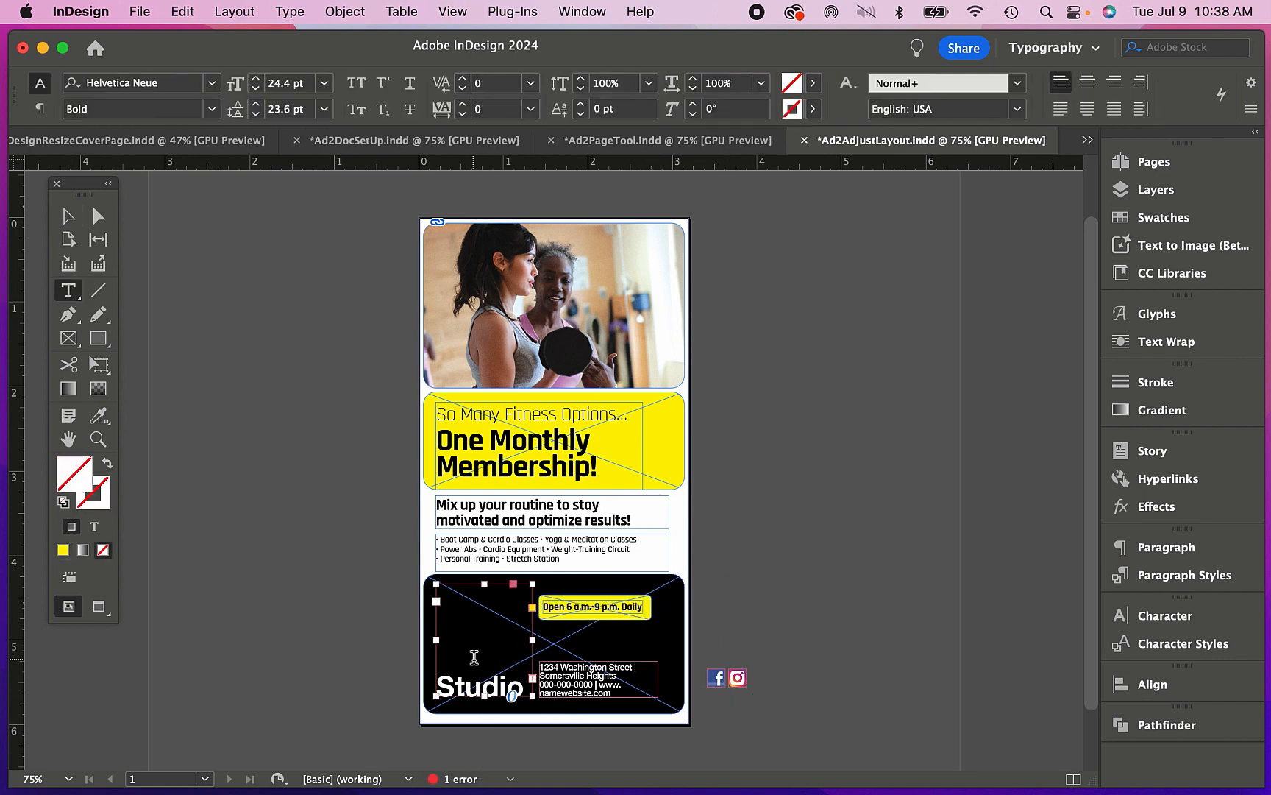
key("super+a")
left_click(256, 89)
left_click(257, 114)
left_click(256, 114)
left_click(257, 115)
left_click(257, 114)
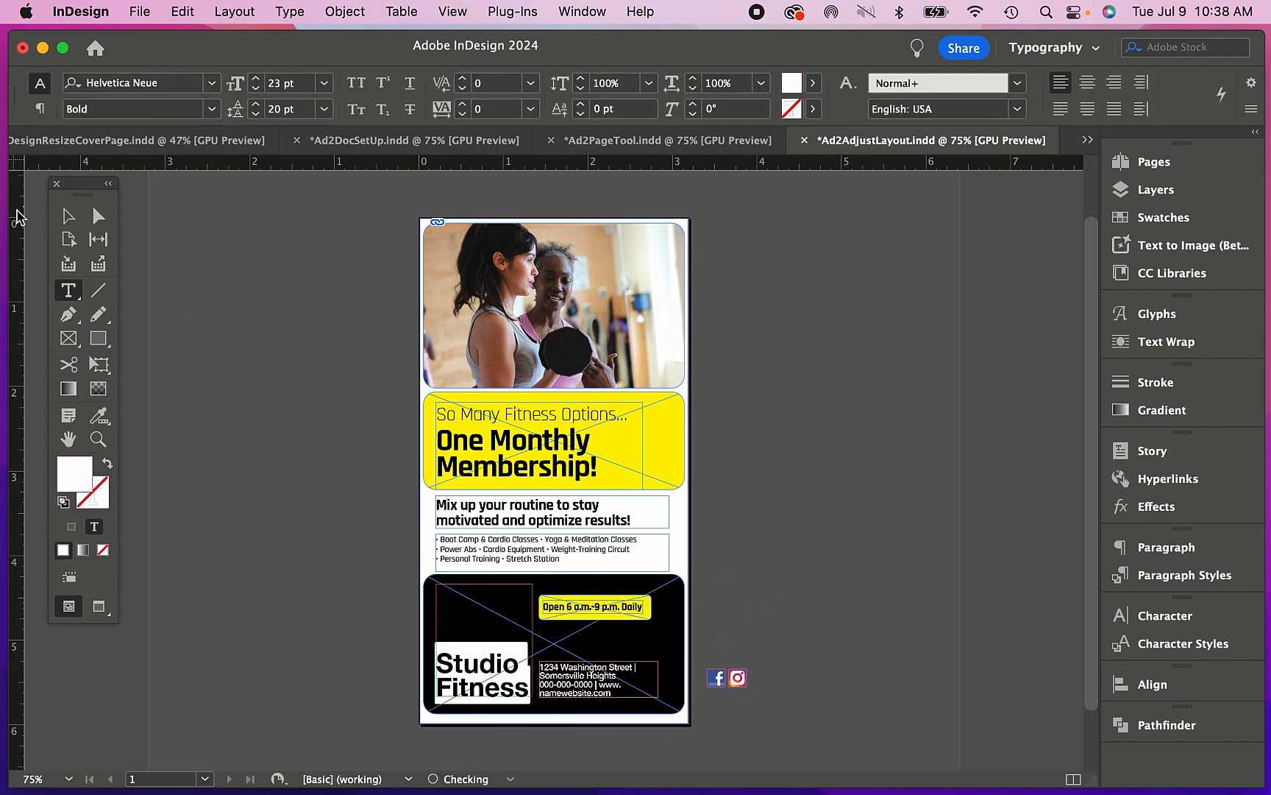
left_click(69, 217)
left_click_drag(486, 585, 490, 643)
- Move the opening-hours box onto the pasteboard, and enlarge "Studio Fitness" to about 1.38 × 0.75 in at the footer's upper left
left_click(621, 603)
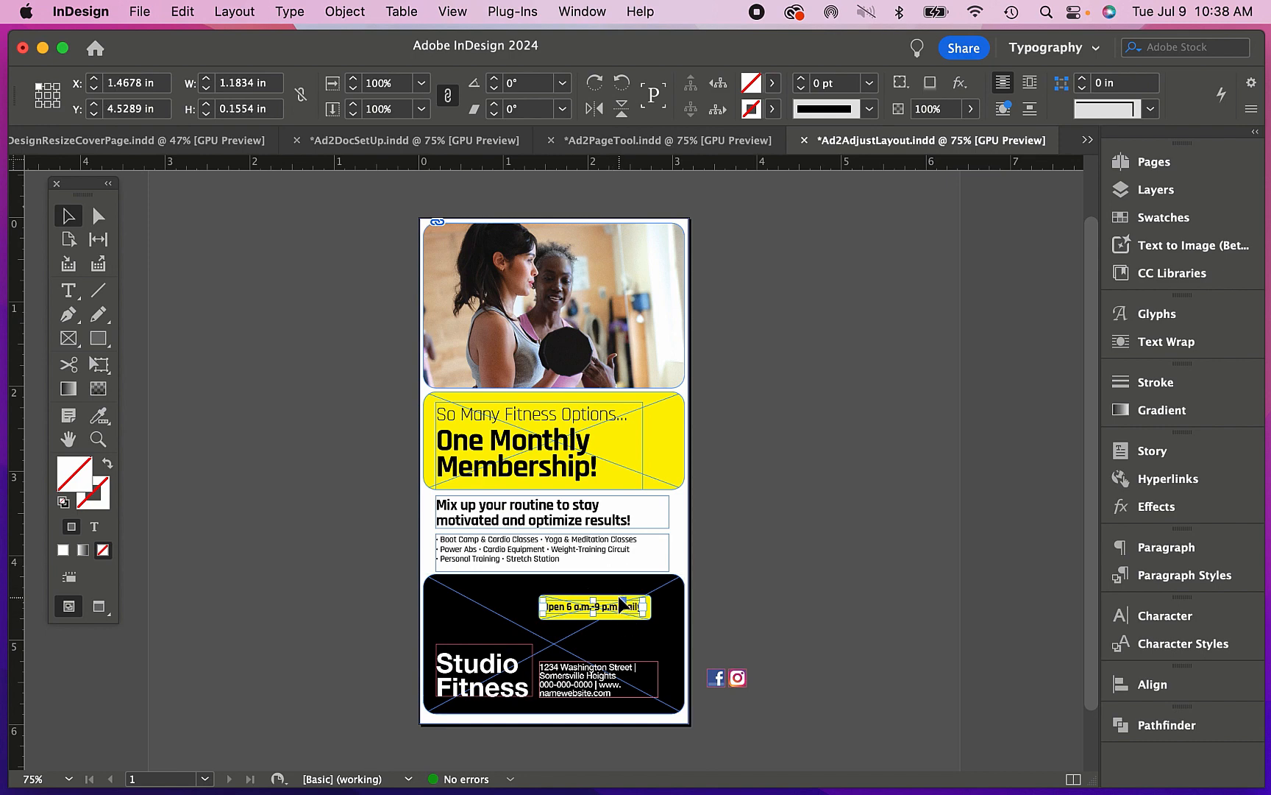
left_click_drag(605, 607, 791, 620)
left_click_drag(508, 684, 549, 651)
left_click_drag(520, 628, 520, 620)
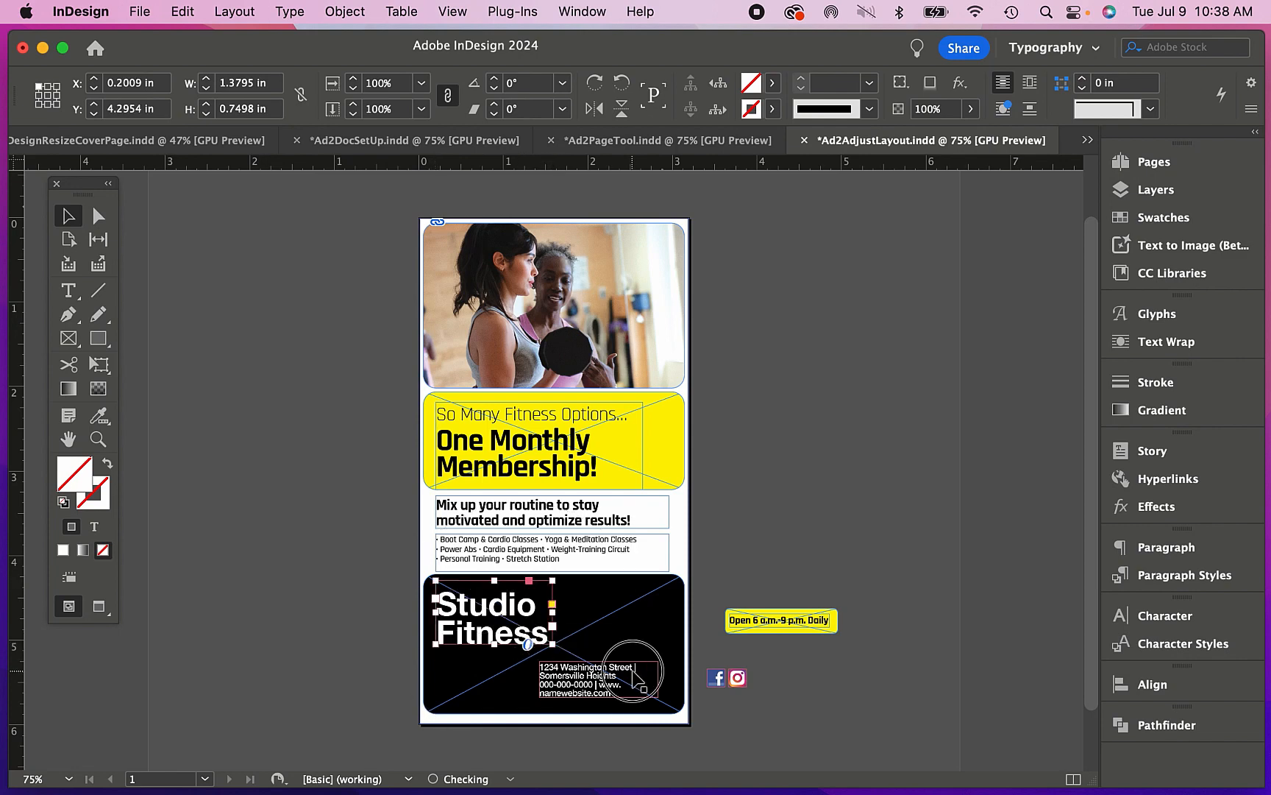
- Resize the address frame to about 2.76 × 0.55 in across the footer, set its text to 9 pt and increase its leading
left_click_drag(634, 677, 668, 699)
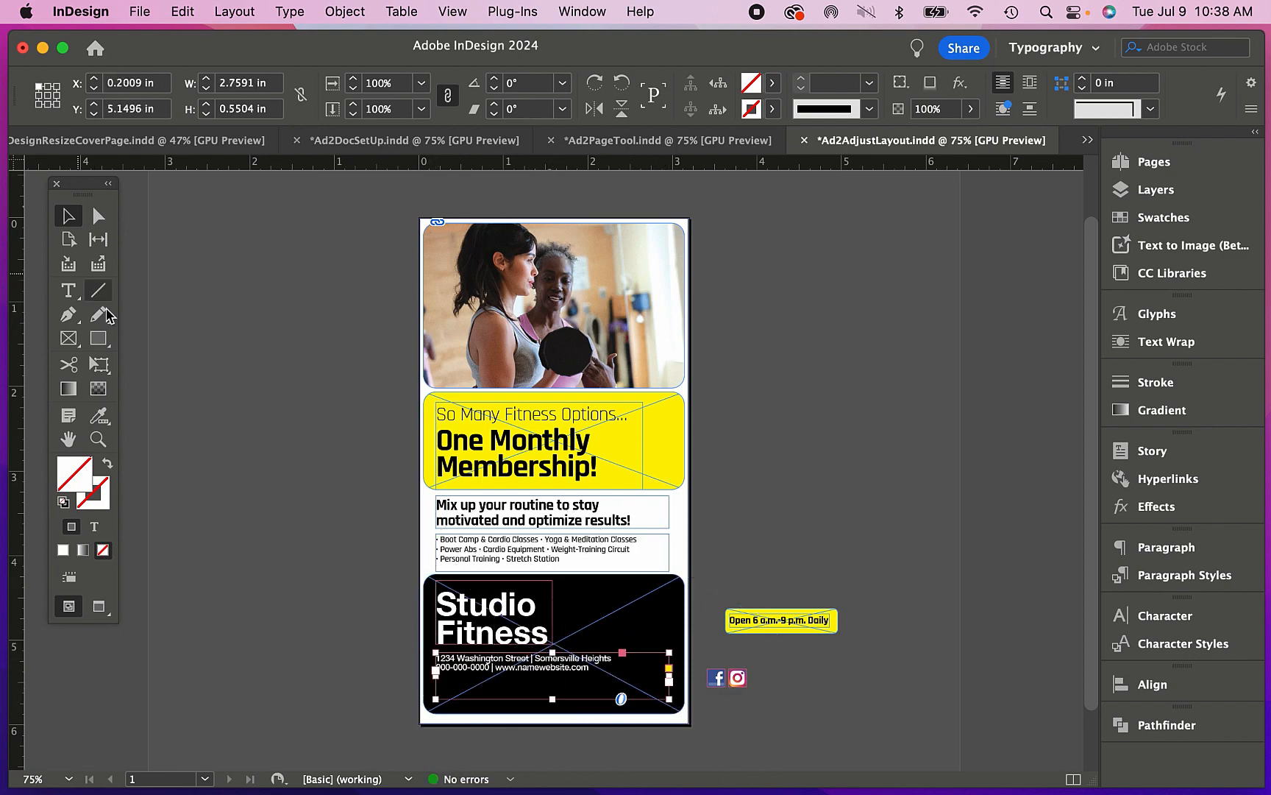
double_click(565, 655)
left_click(255, 78)
left_click(255, 78)
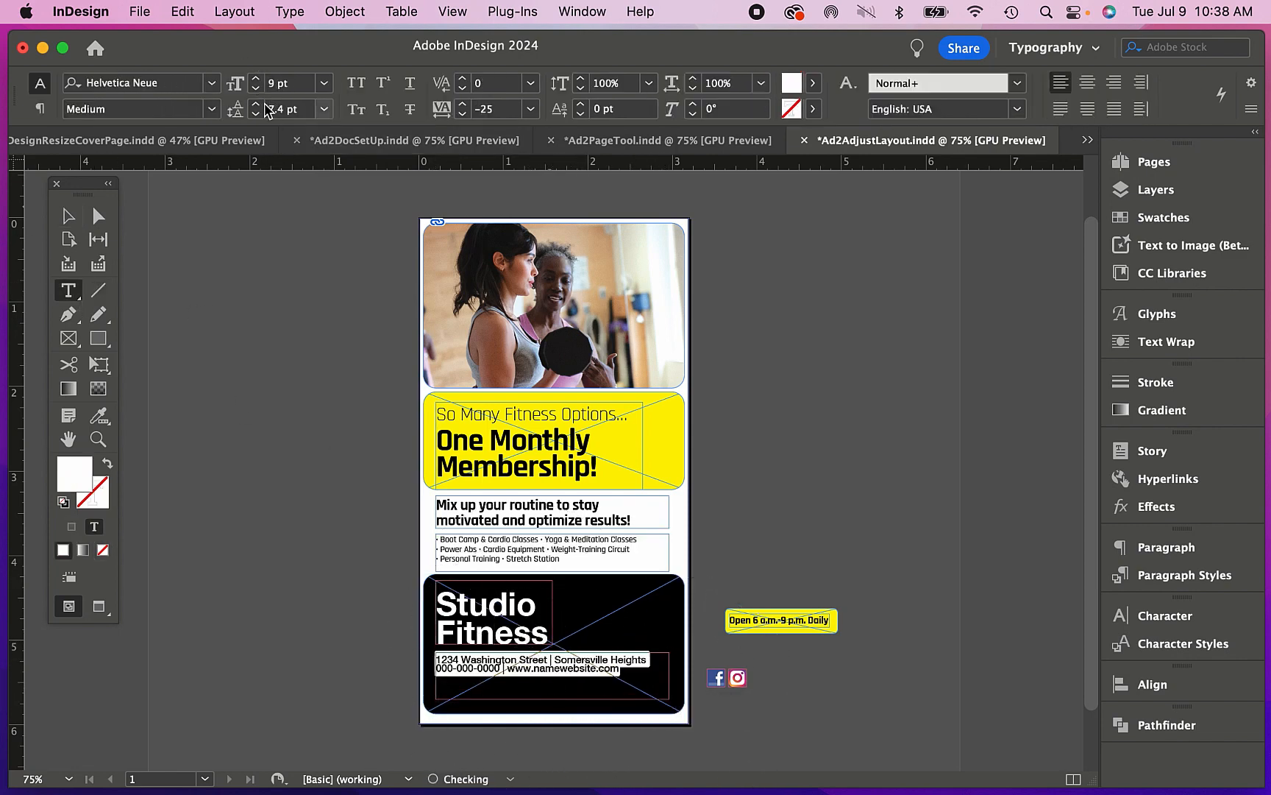
left_click(256, 104)
left_click(255, 104)
left_click(256, 105)
left_click(63, 220)
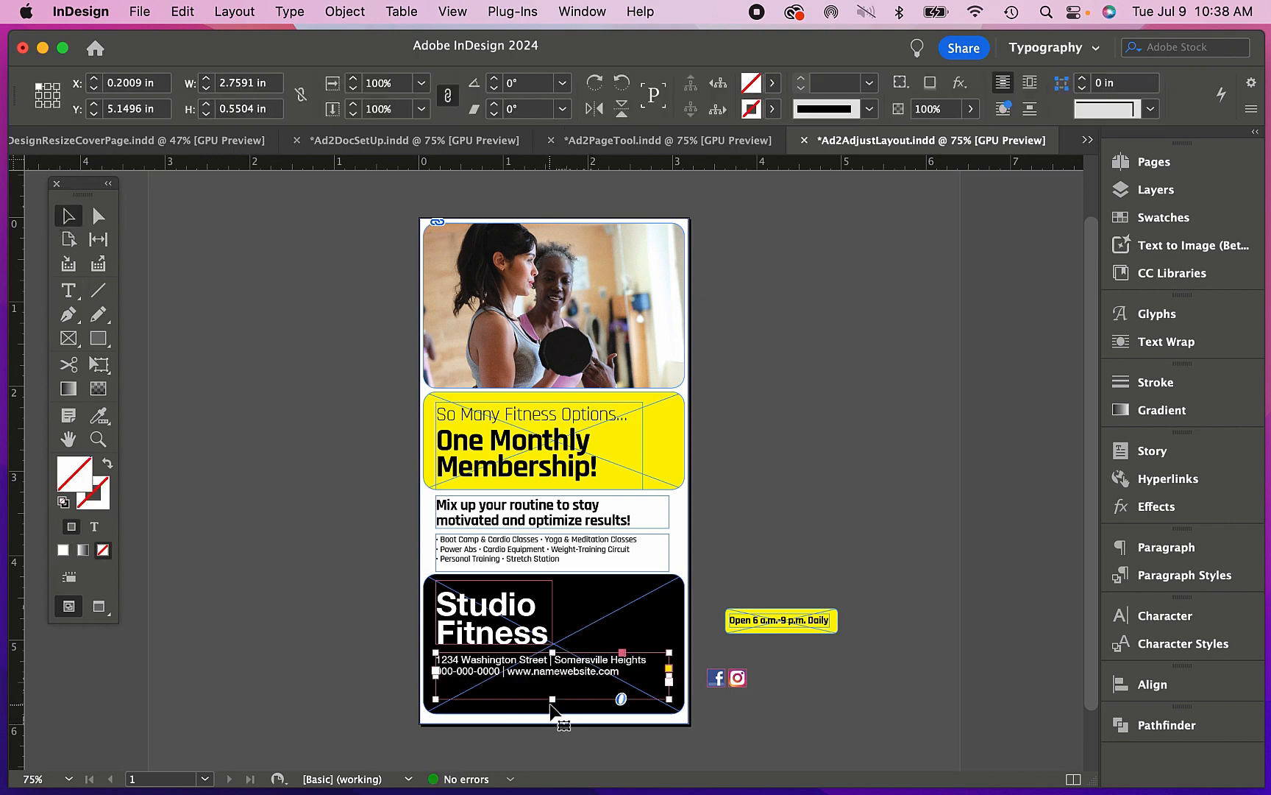
- Fit the address frame to the height of its text and move it with "Studio Fitness" lower in the footer
double_click(552, 698)
left_click(544, 639, "shift")
left_click_drag(530, 639, 532, 658)
- Place the social icons and the yellow opening-hours box beside "Studio Fitness" in the footer, with the box above the icons
left_click_drag(751, 690, 582, 653)
left_click(817, 621)
left_click_drag(816, 625, 659, 623)
key("Left")
key("Left")
key("Down")
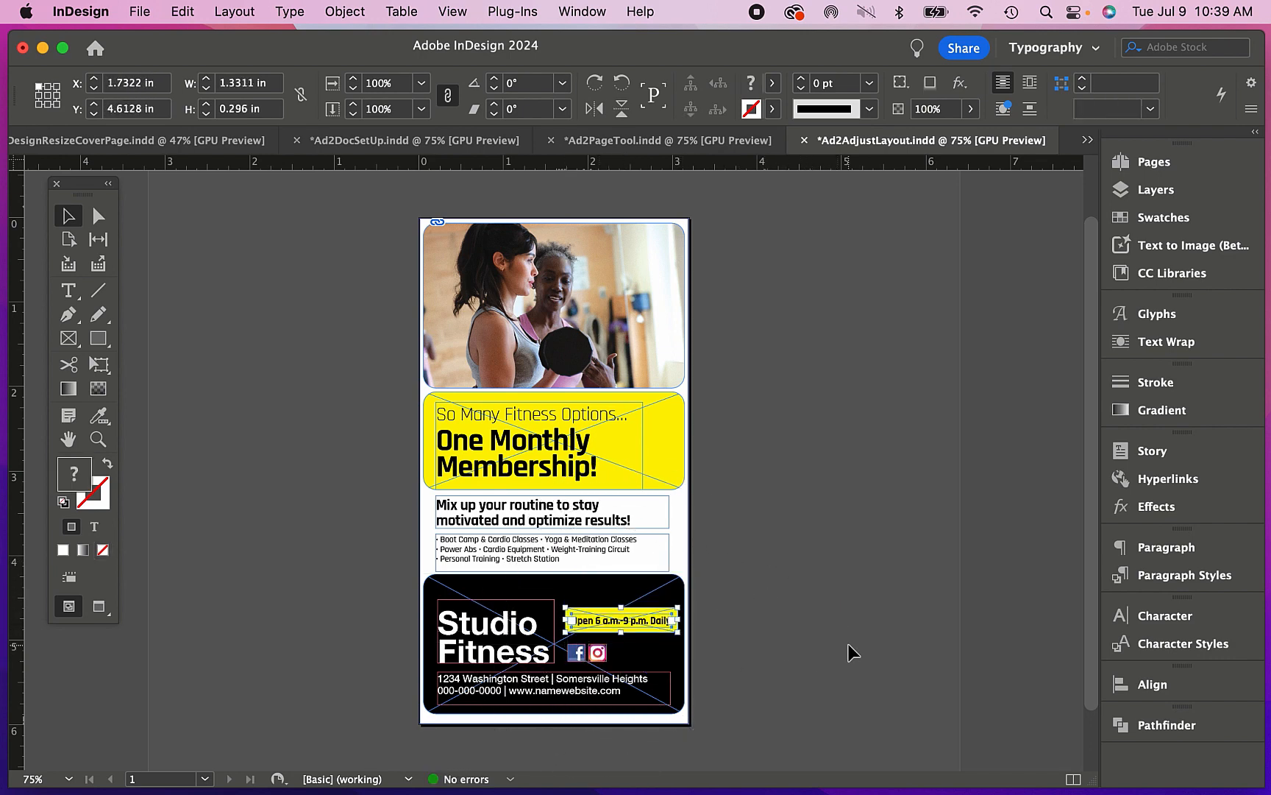
- Move the black footer box and all of its contents down toward the ad's lower edge
left_click(849, 645)
left_click_drag(705, 726, 451, 589)
left_click(683, 519, "shift")
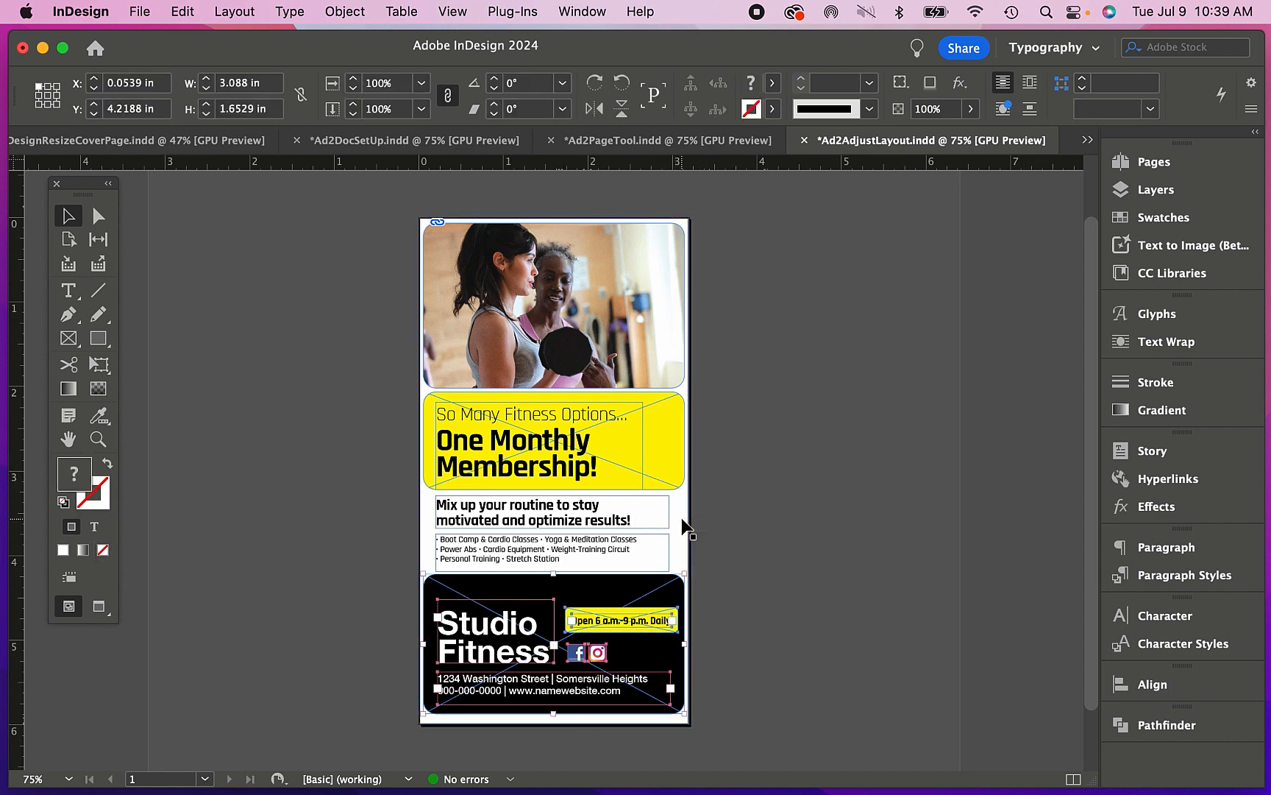
key("Down")
key("Down")
key("Down")
key("Down")
key("Down")
- Nudge the subheading and class list frames down slightly, and the yellow panel's headline frame up slightly
left_click_drag(681, 550, 603, 505)
key("Down")
key("Down")
left_click(629, 424)
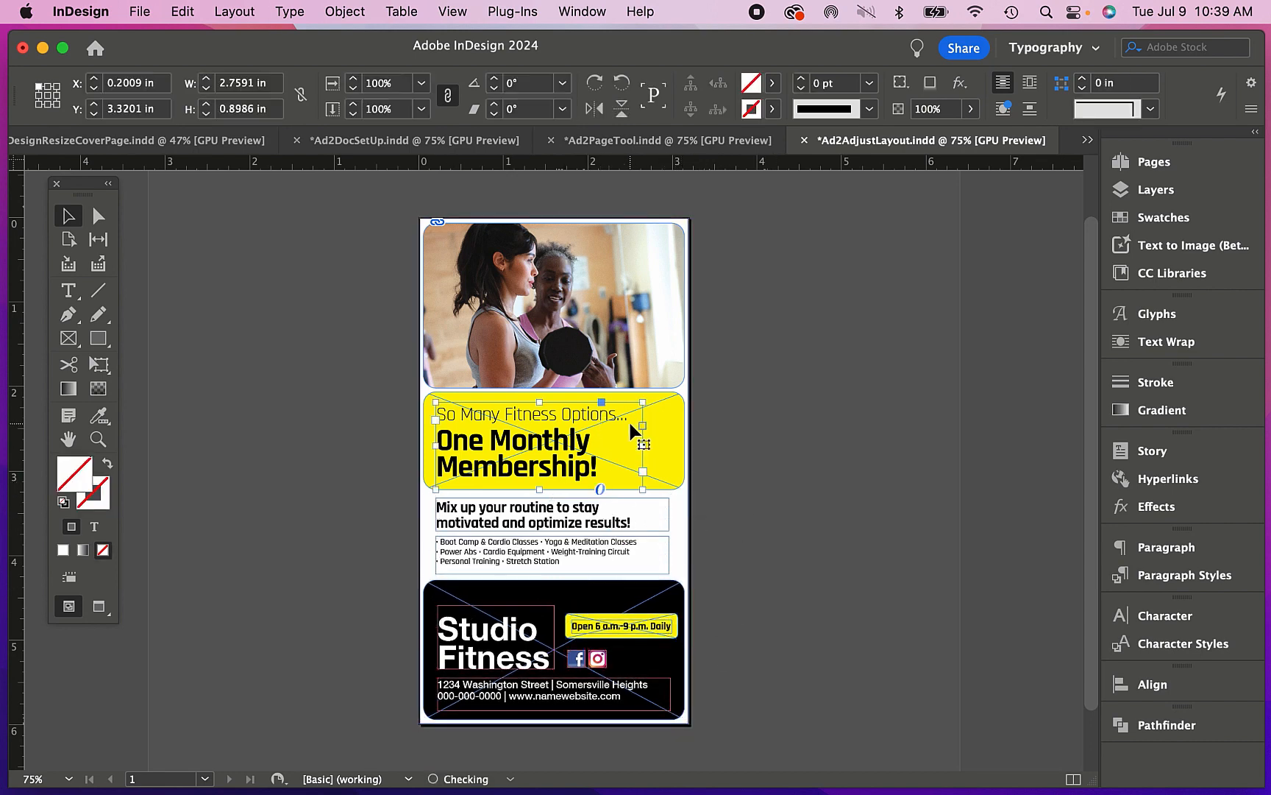
key("Up")
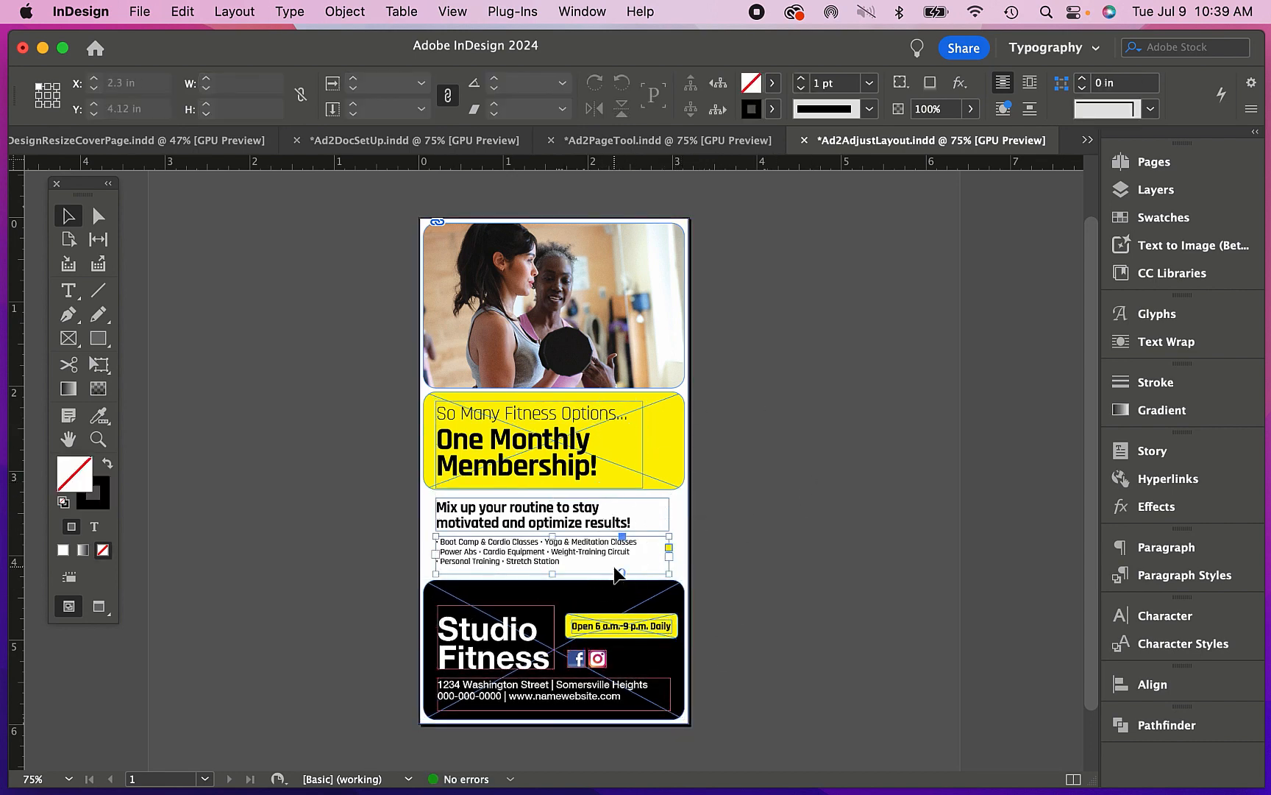
- Align the left edges of the headline, subheading, class list, "Studio Fitness" and address frames, and preview the ad without guides
left_click_drag(671, 554, 593, 508)
left_click(600, 451, "shift")
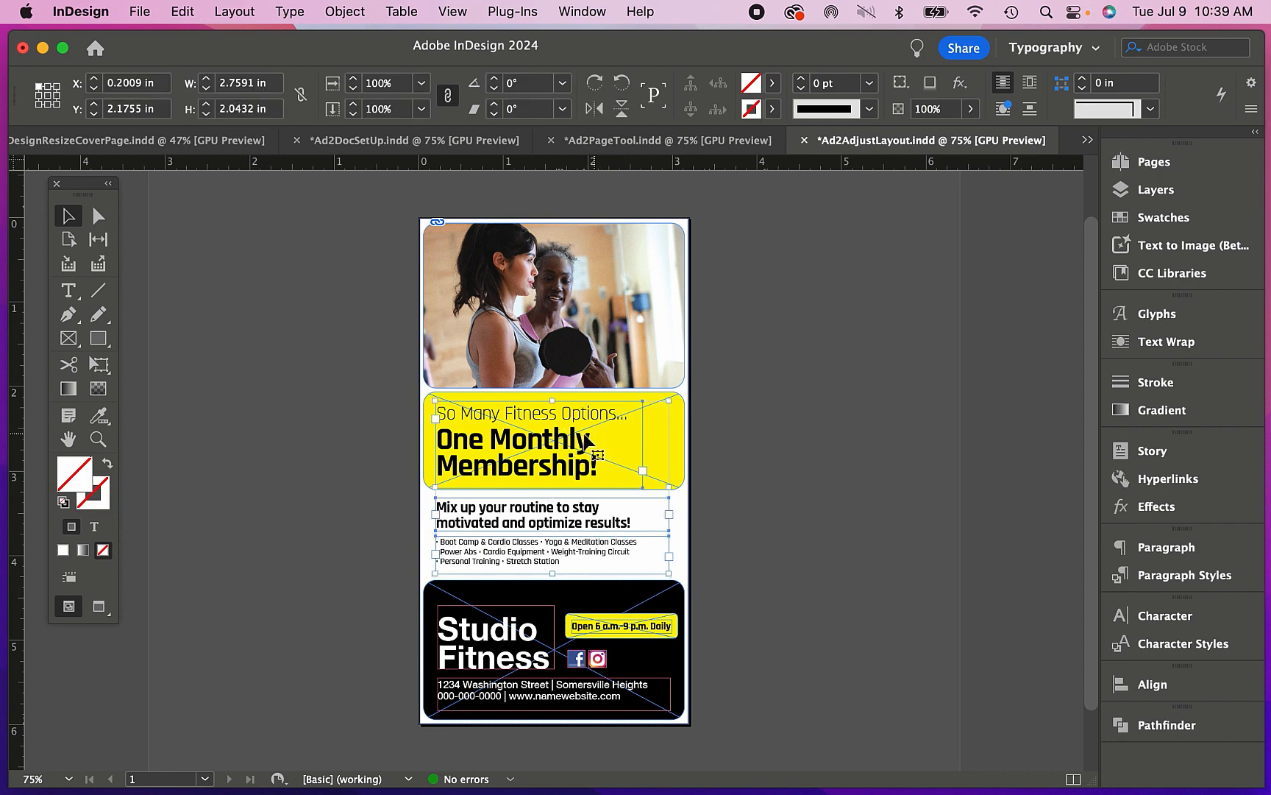
left_click(543, 705, "shift")
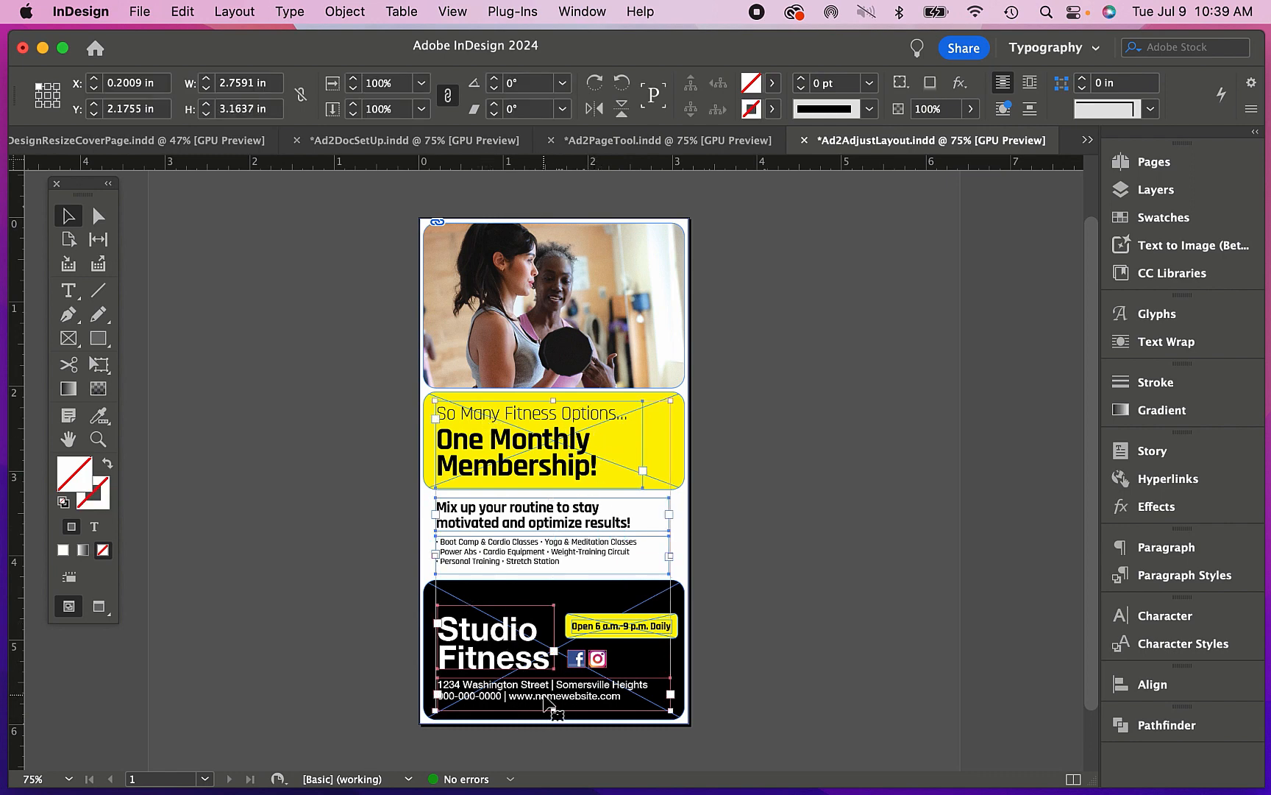
left_click(1162, 688)
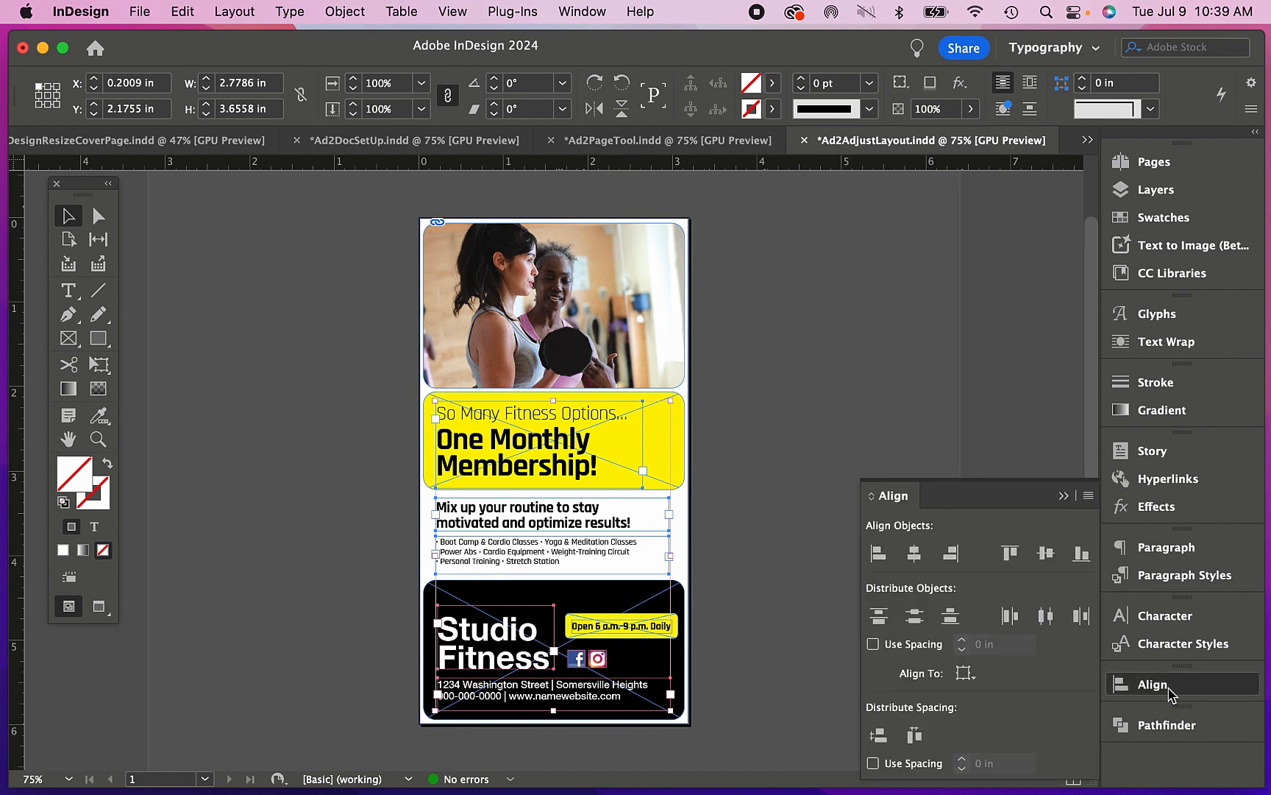
left_click(874, 556)
left_click(755, 346)
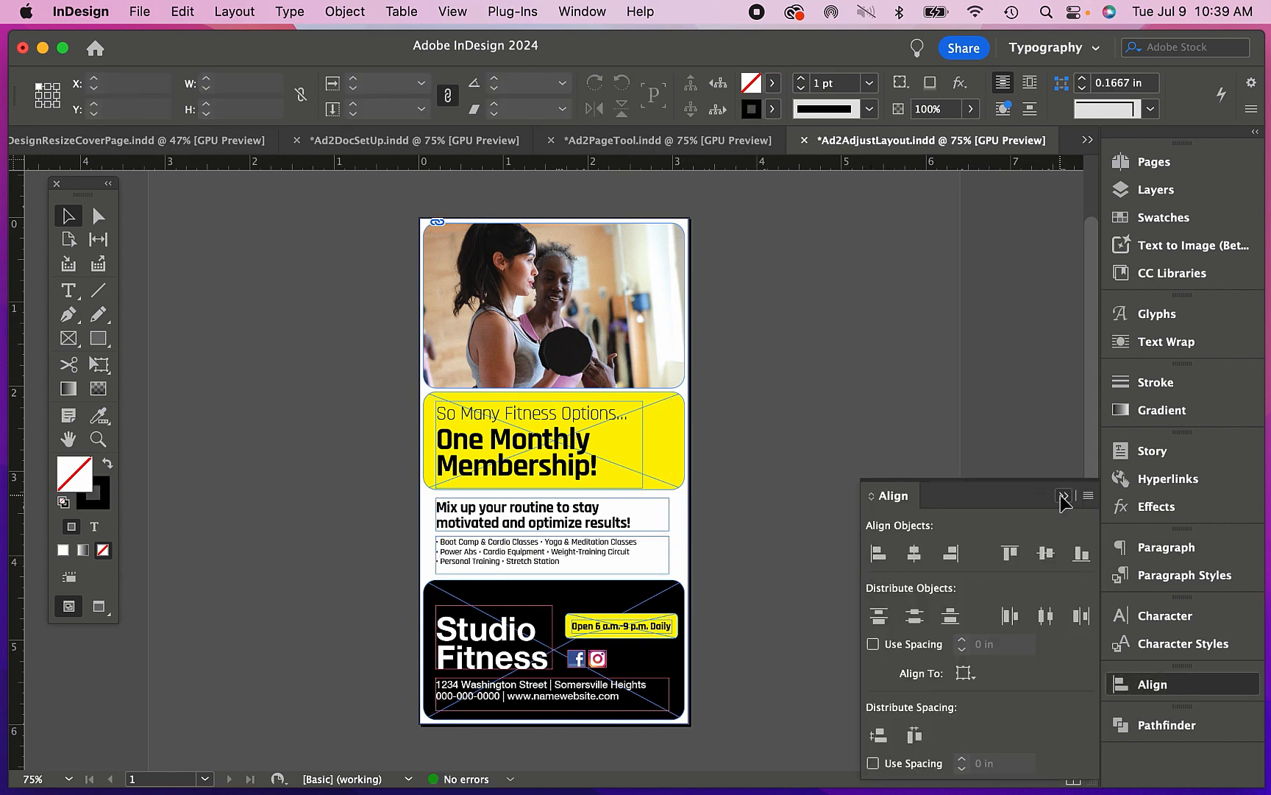
left_click(1063, 497)
left_click(98, 606)
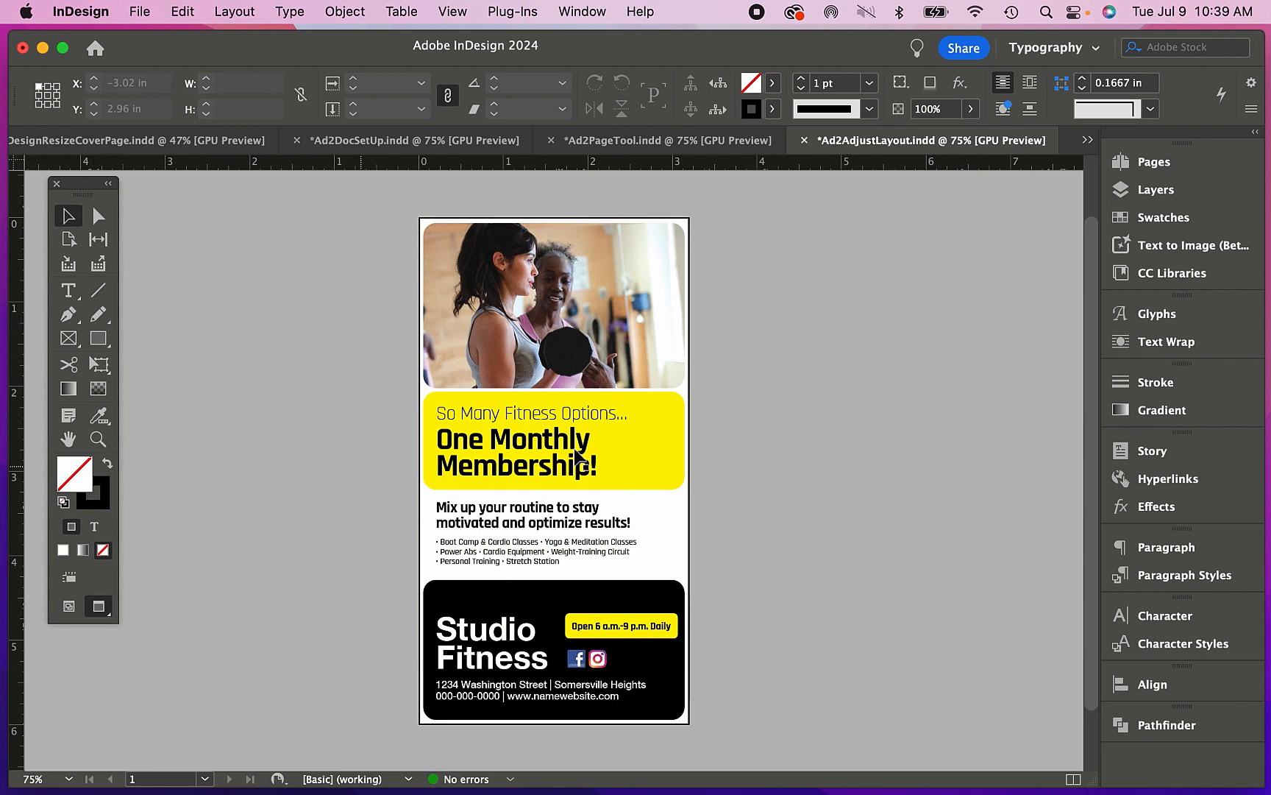
- Raise the opening-hours box to the gap above the footer and lower the top edge of the black box
left_click_drag(718, 617, 613, 611)
left_click_drag(720, 599, 634, 568)
left_click(691, 599)
left_click(697, 633)
left_click(524, 589)
left_click(711, 552)
left_click(658, 588)
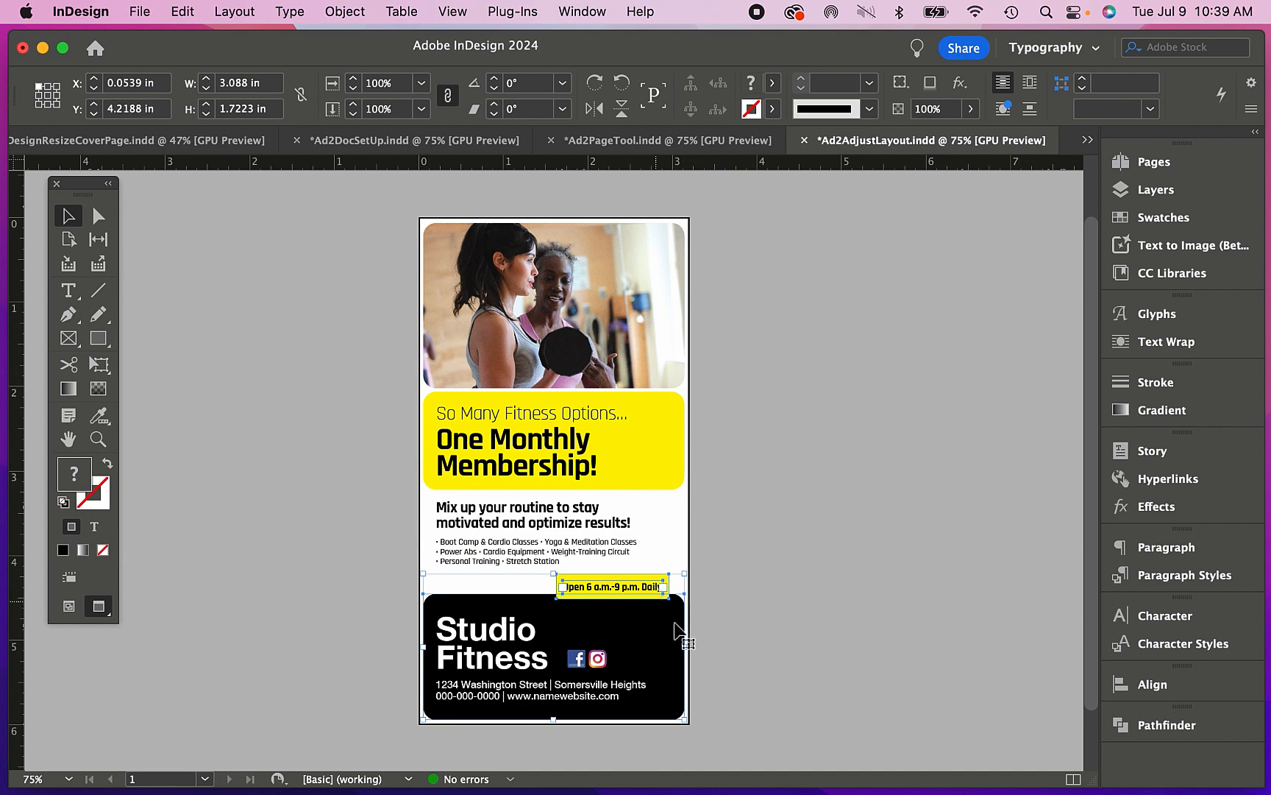
- Nudge the opening-hours box to about X 1.64 in, Y 4.32 in so it straddles the footer's top edge
key("Down")
key("Down")
key("Down")
key("Down")
key("Down")
key("Down")
key("Down")
key("Right")
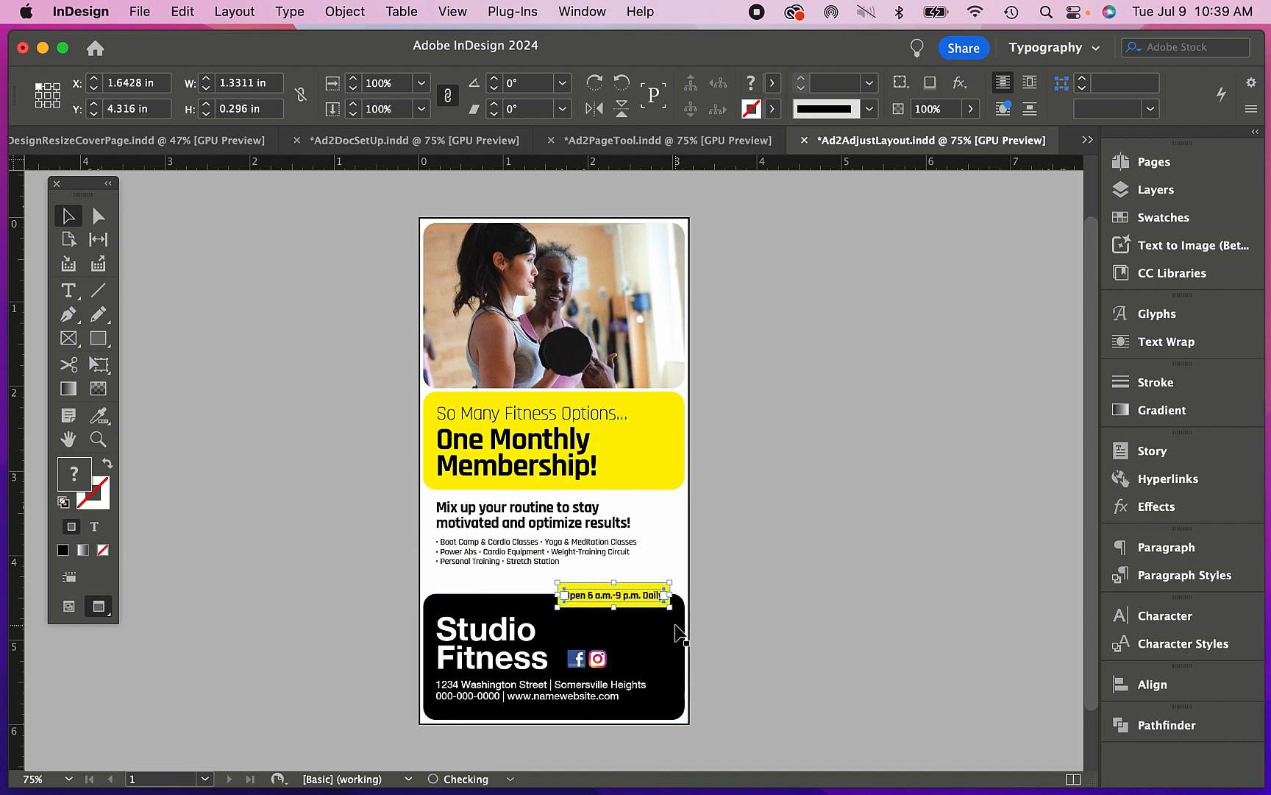
- Nudge the class list frame up closer to the subheading, to about Y 3.75 in
left_click(517, 543)
key("Up")
key("Up")
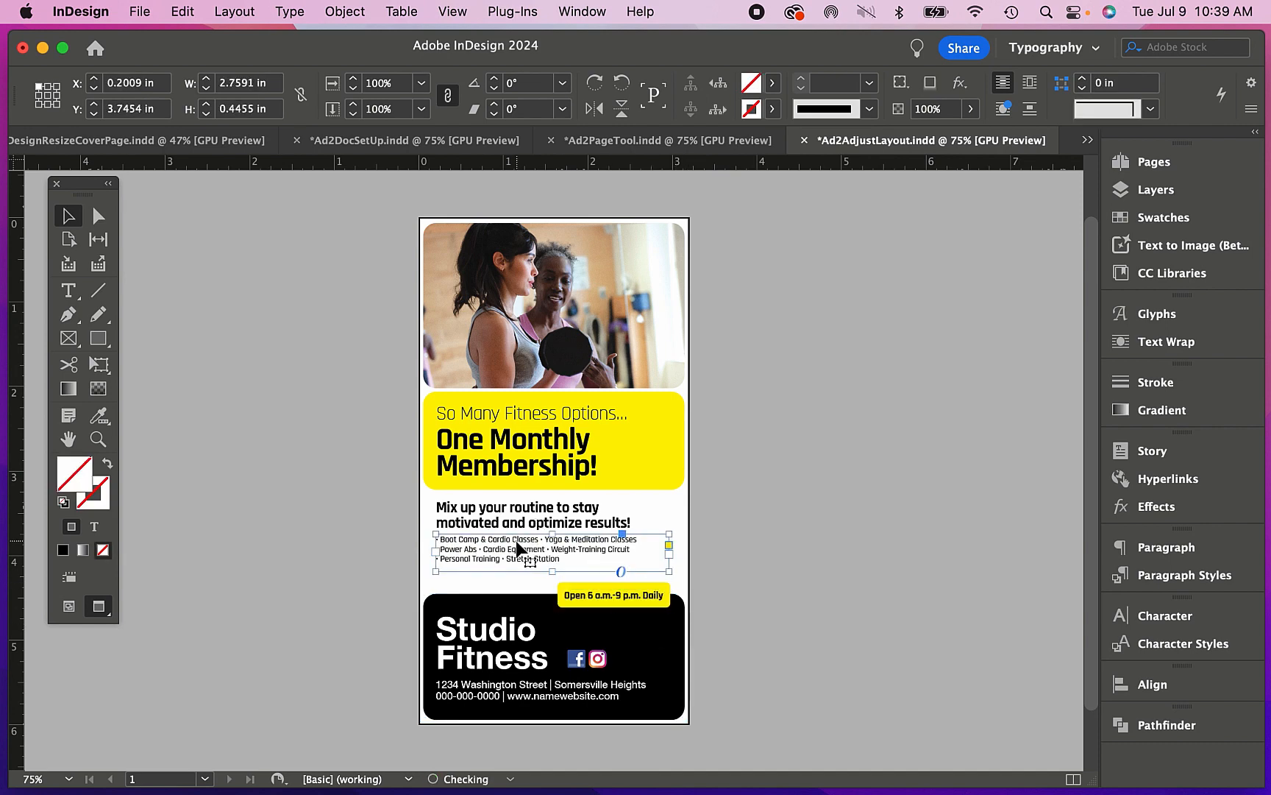
left_click(745, 499)
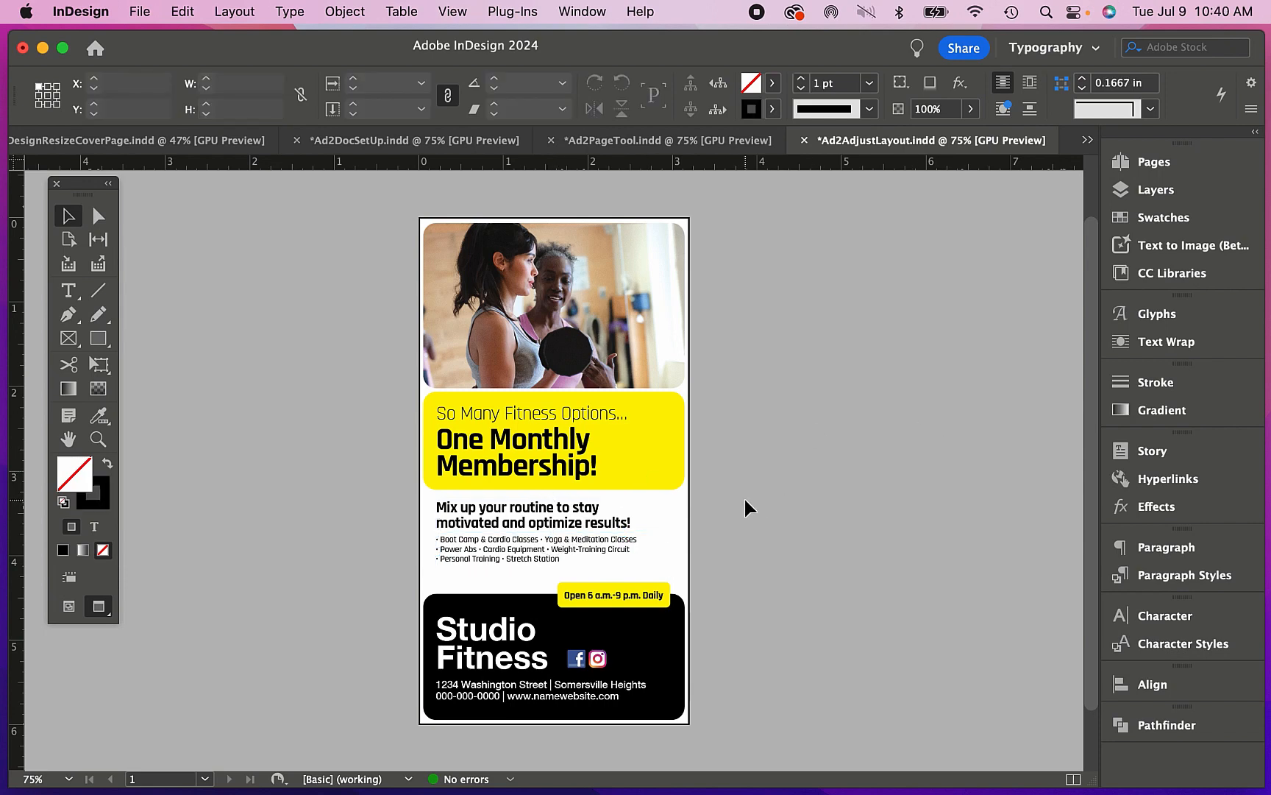
left_click(575, 515)
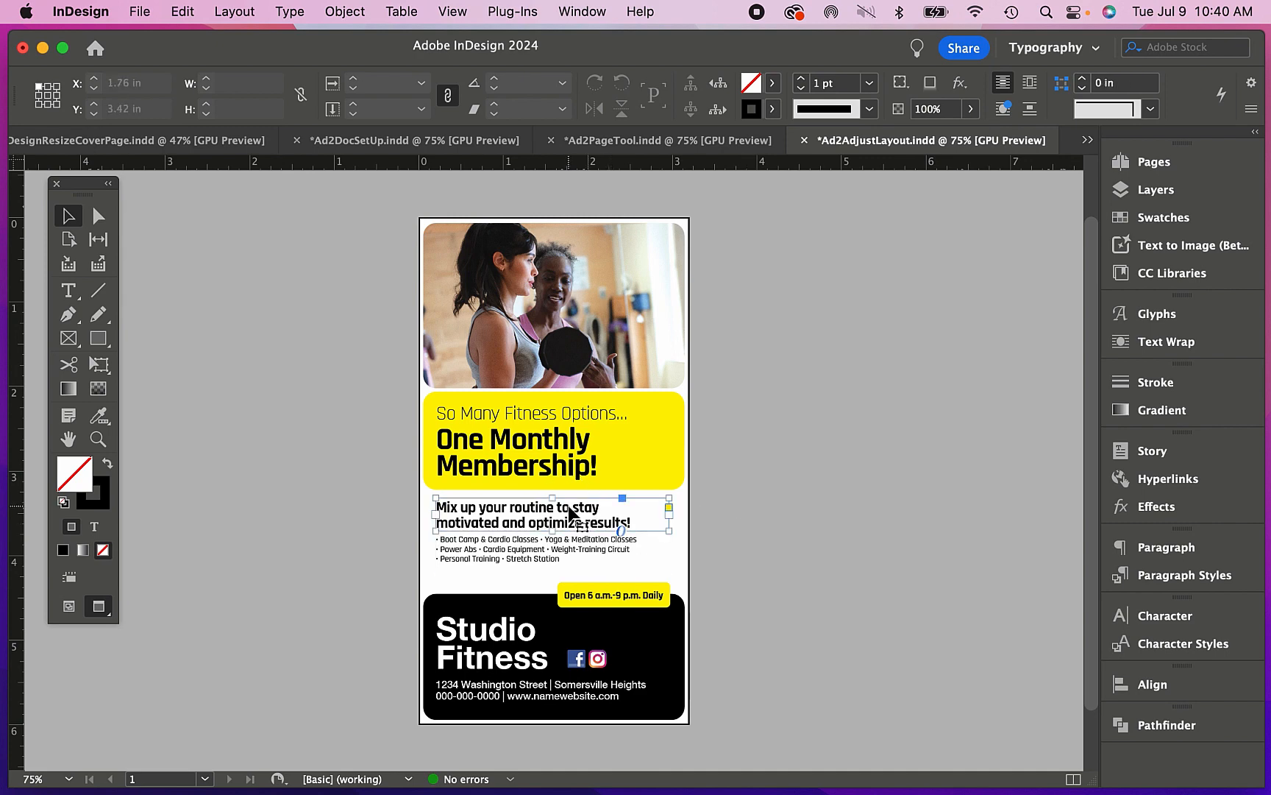
left_click(726, 486)
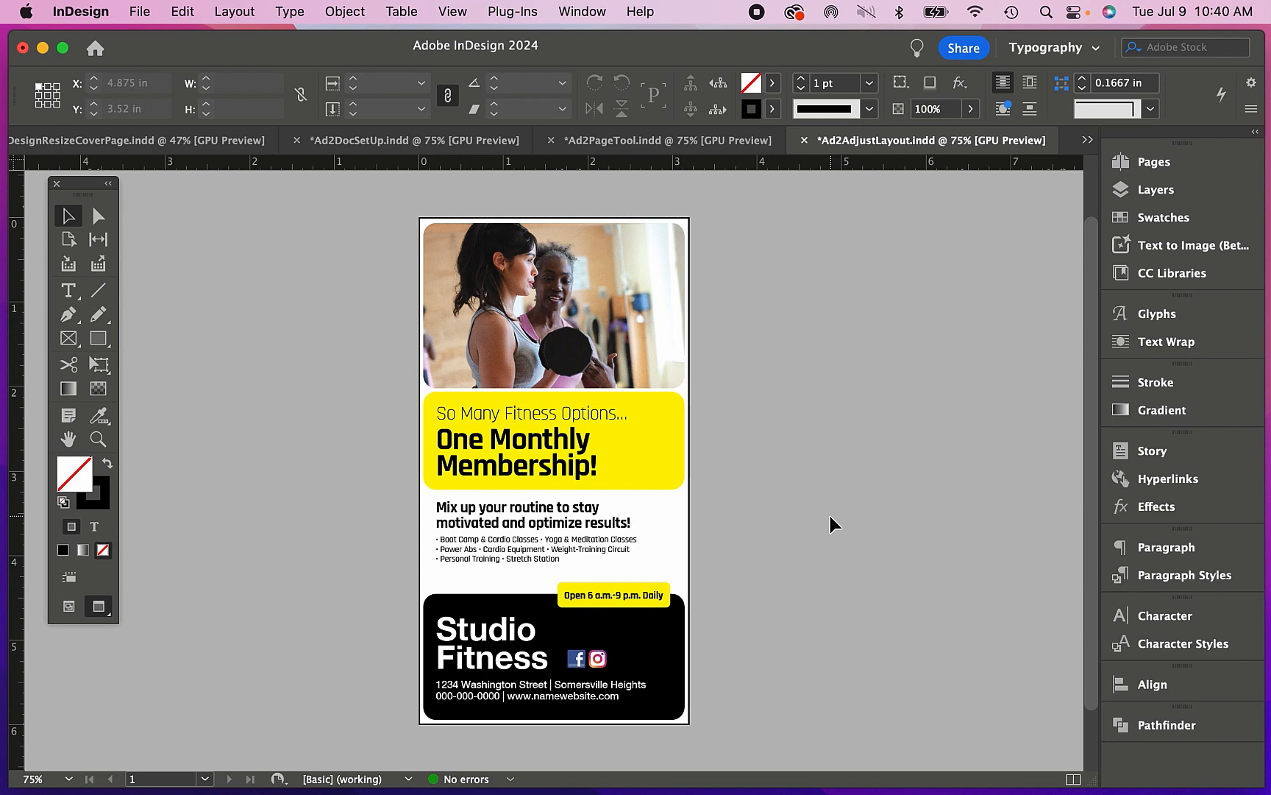
- Nudge "Studio Fitness" and the address text down in the footer, and lower the social icons to match
left_click(518, 647)
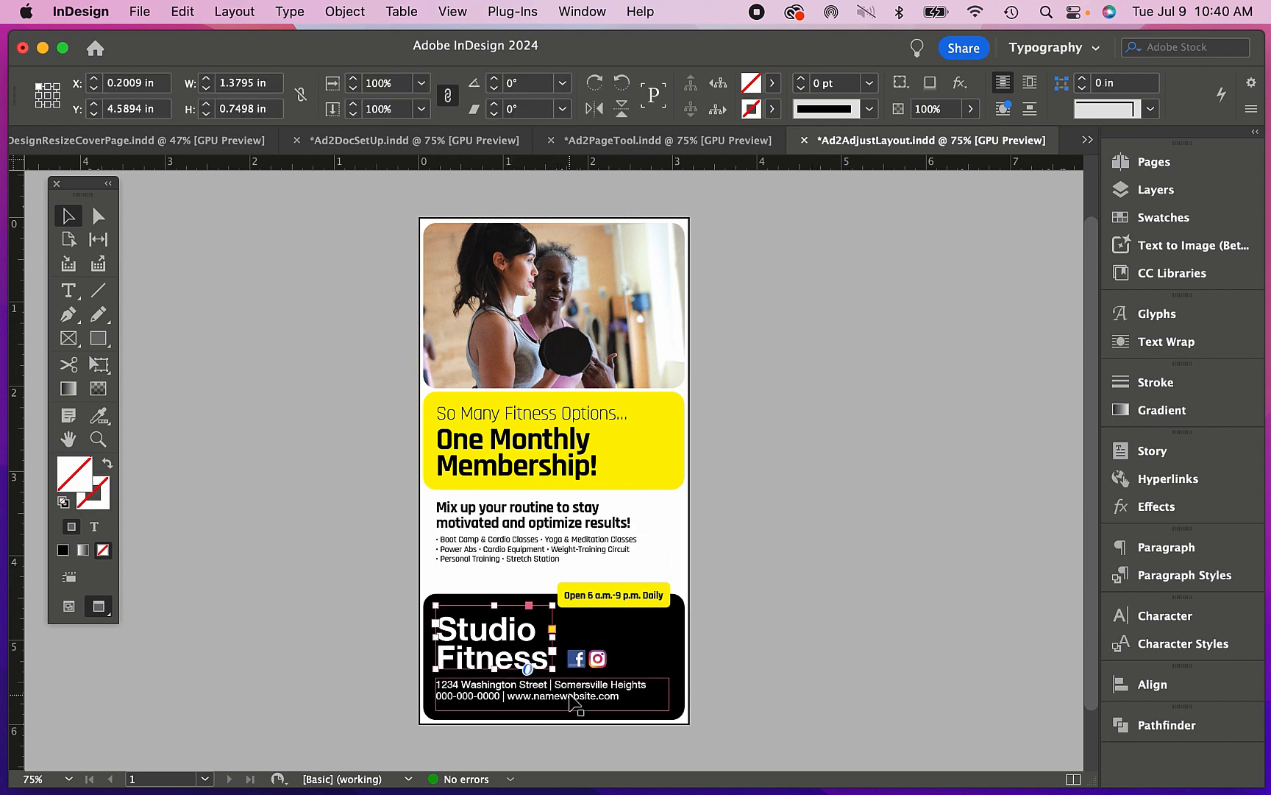
left_click(569, 695, "shift")
key("Down")
key("Down")
key("Down")
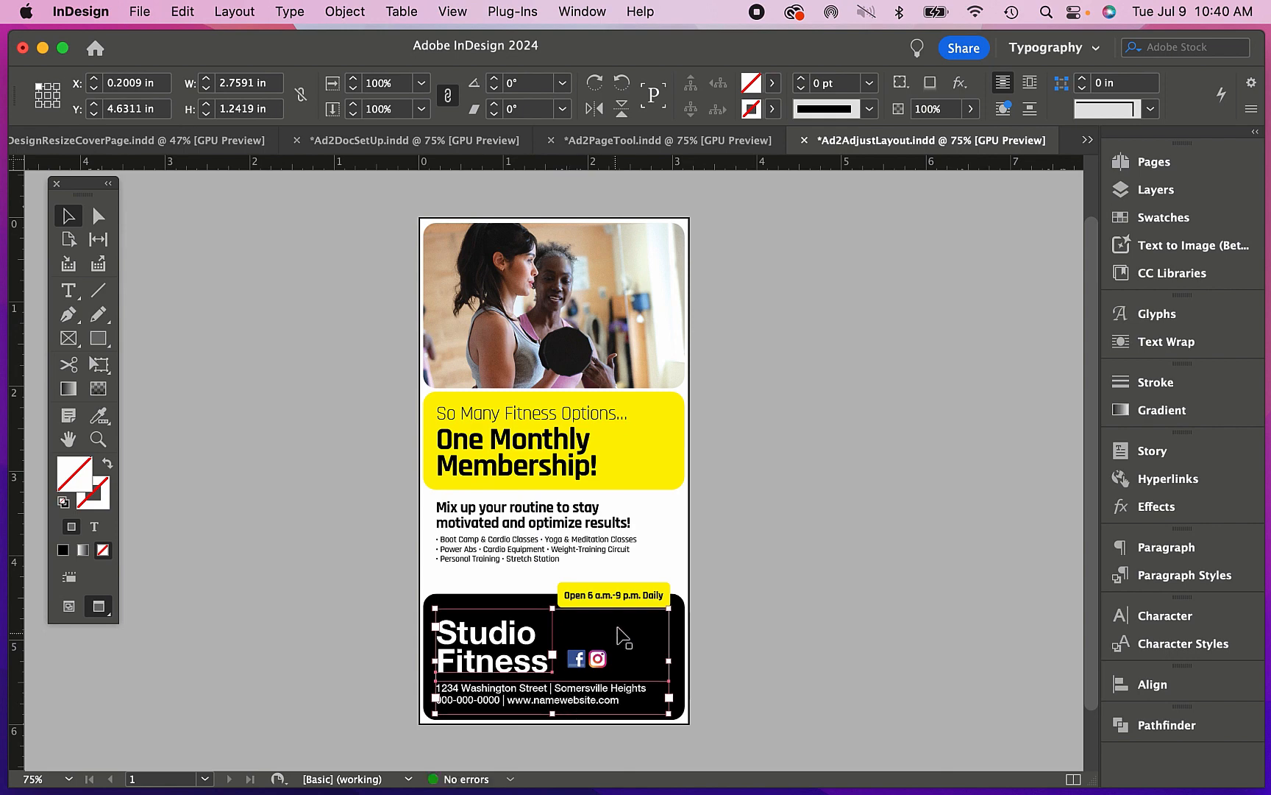
left_click(578, 660)
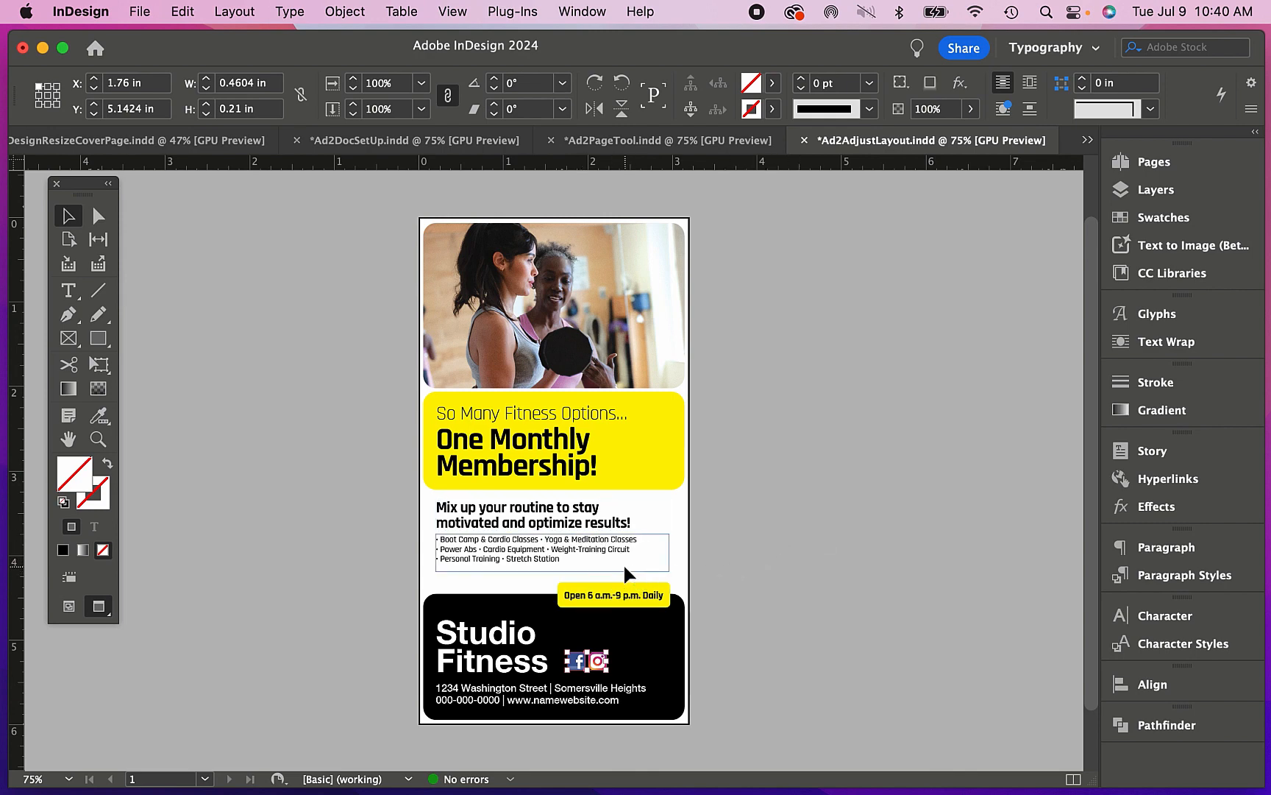
left_click(619, 515)
left_click(749, 506)
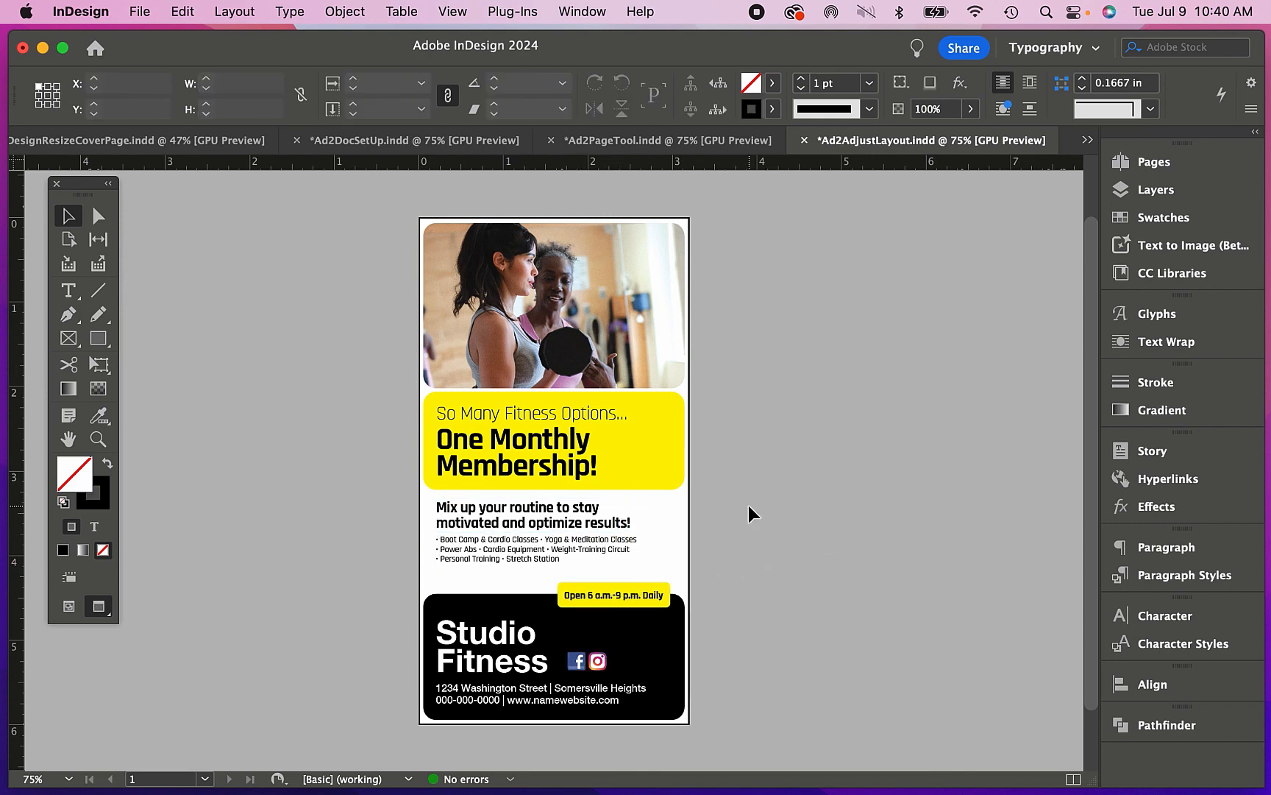